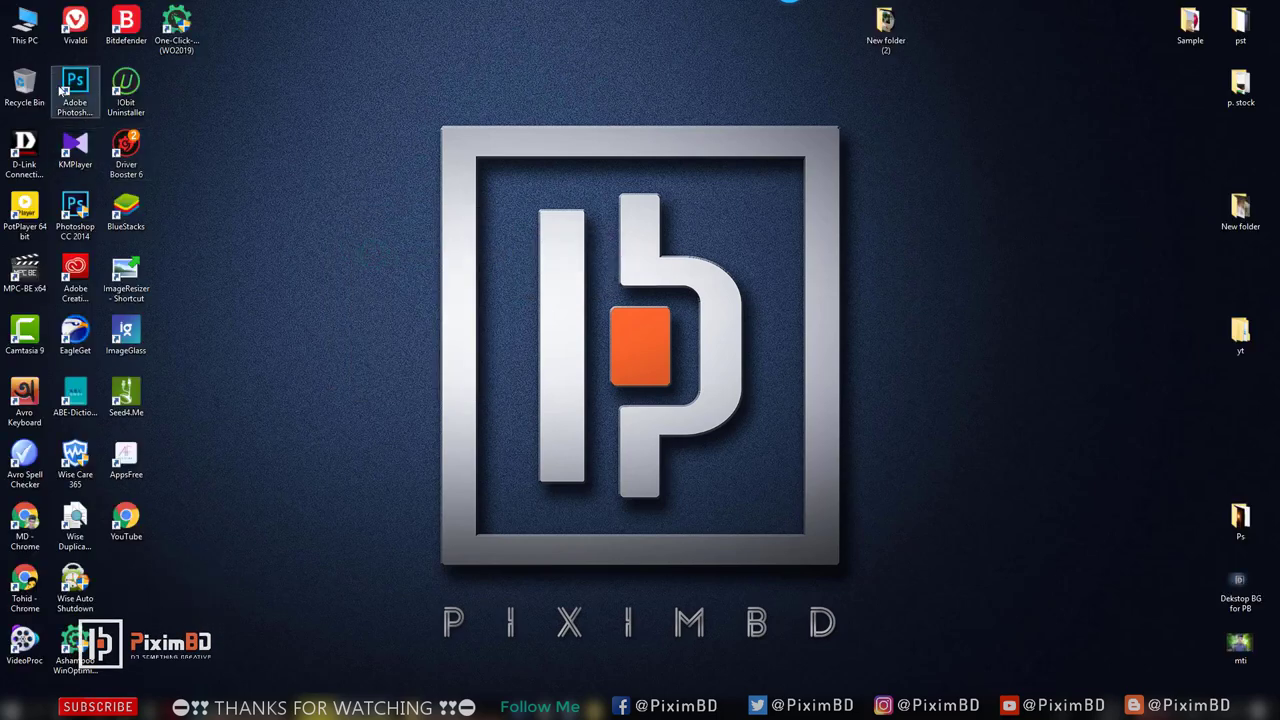
- Launch Photoshop CC 2018 from its Windows desktop shortcut
left_click(80, 85)
double_click(80, 85)
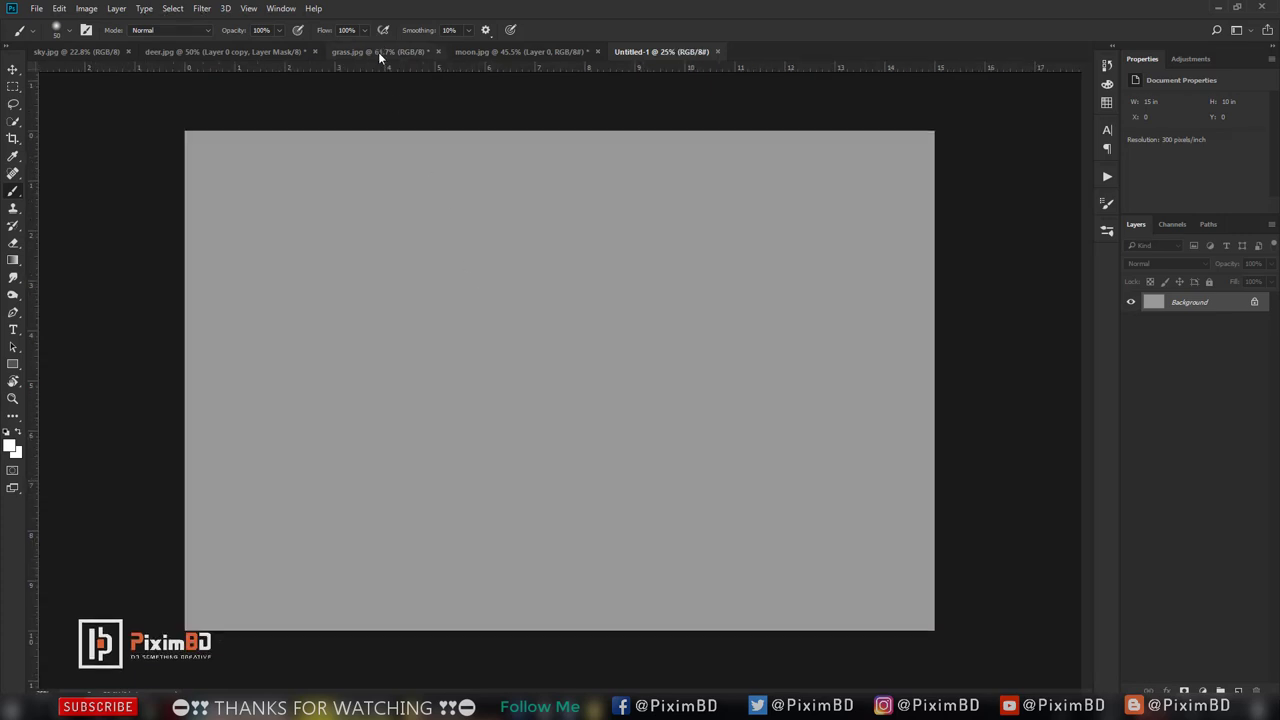
- Unlock the grass.jpg photo and drag it into Untitled-1 as Layer 1
left_click(378, 52)
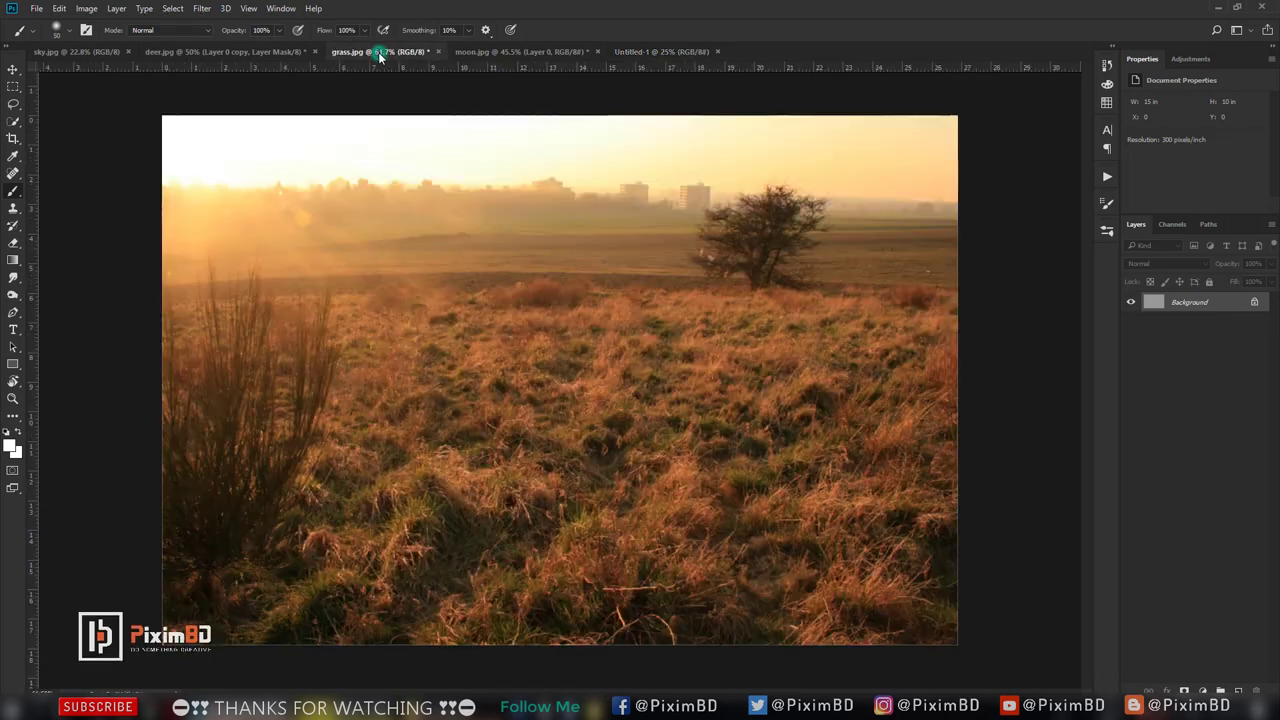
left_click(9, 71)
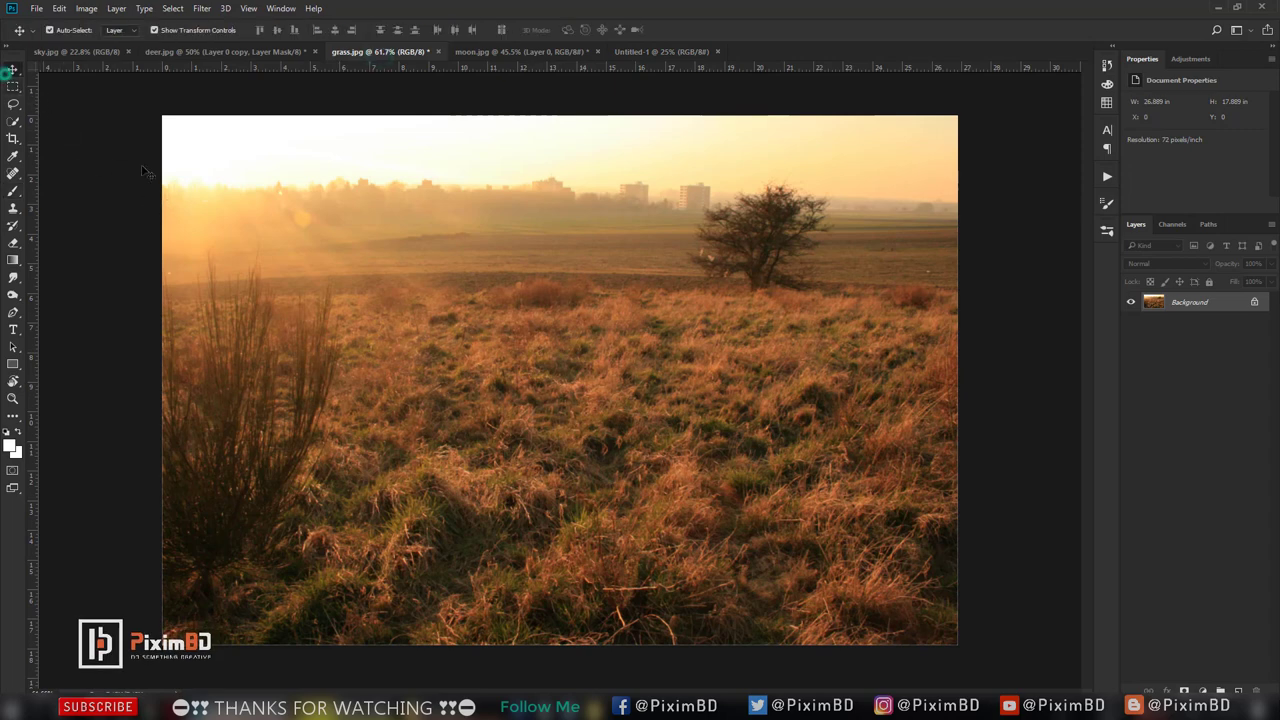
left_click(1256, 302)
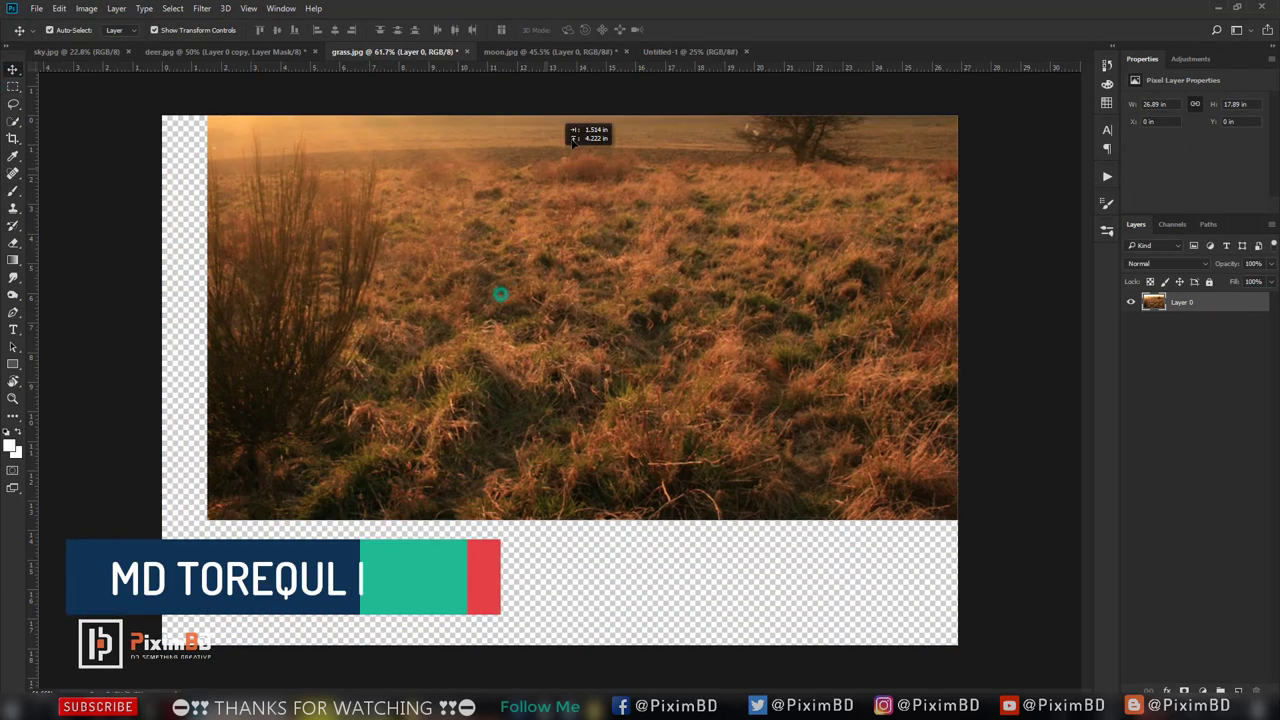
mouse_move(498, 292)
left_mouse_down()
mouse_move(660, 65)
mouse_move(571, 282)
mouse_move(480, 286)
left_mouse_up()
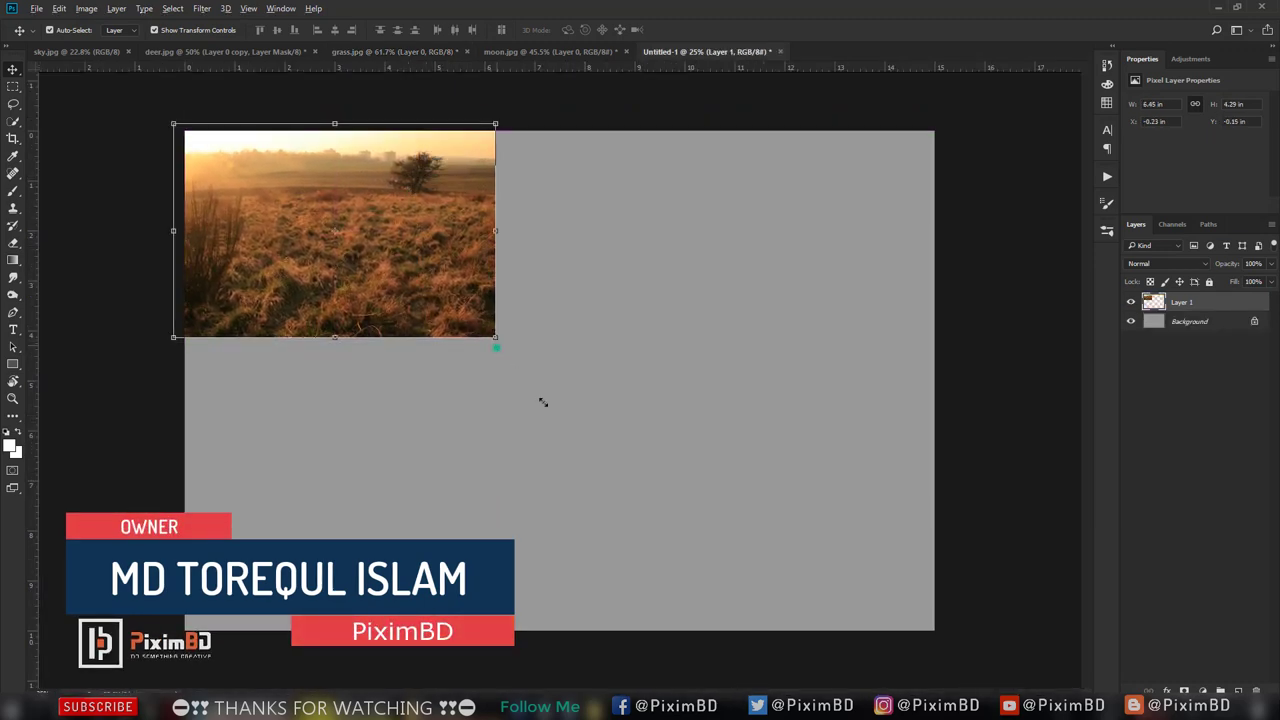
- Scale up and move the grass layer to cover most of the canvas
mouse_move(495, 337)
left_mouse_down()
mouse_move(921, 624)
mouse_move(743, 500)
left_mouse_up()
scroll(921, 624, "down", 2)
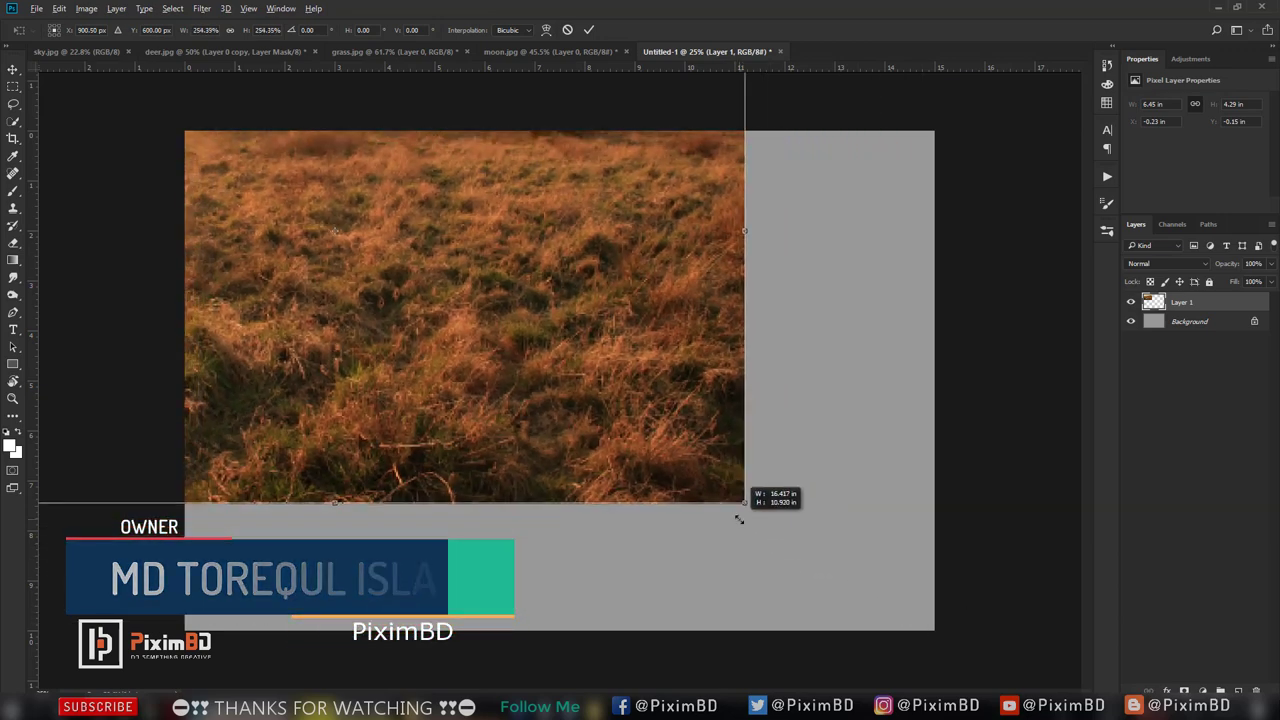
scroll(743, 500, "down", 1)
mouse_move(550, 363)
left_mouse_down()
mouse_move(745, 482)
mouse_move(737, 492)
left_mouse_up()
left_click_drag(219, 150, 149, 110)
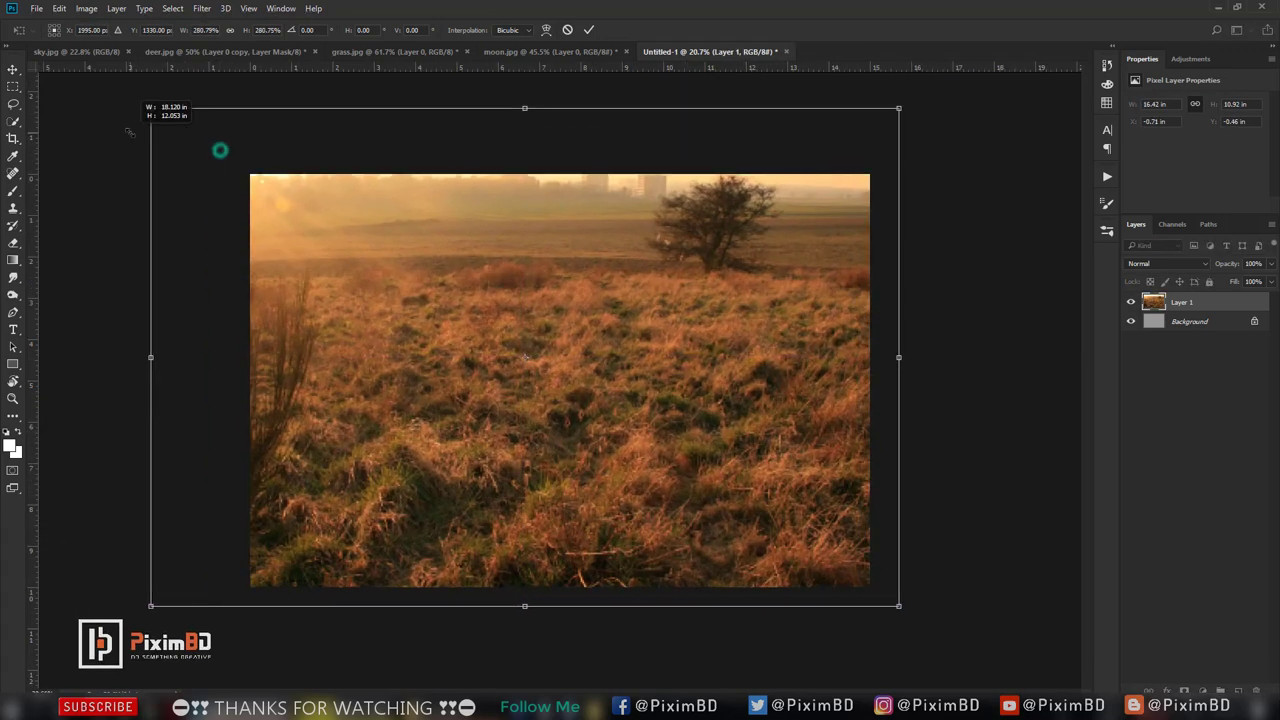
mouse_move(522, 259)
left_mouse_down()
mouse_move(505, 270)
mouse_move(510, 284)
left_mouse_up()
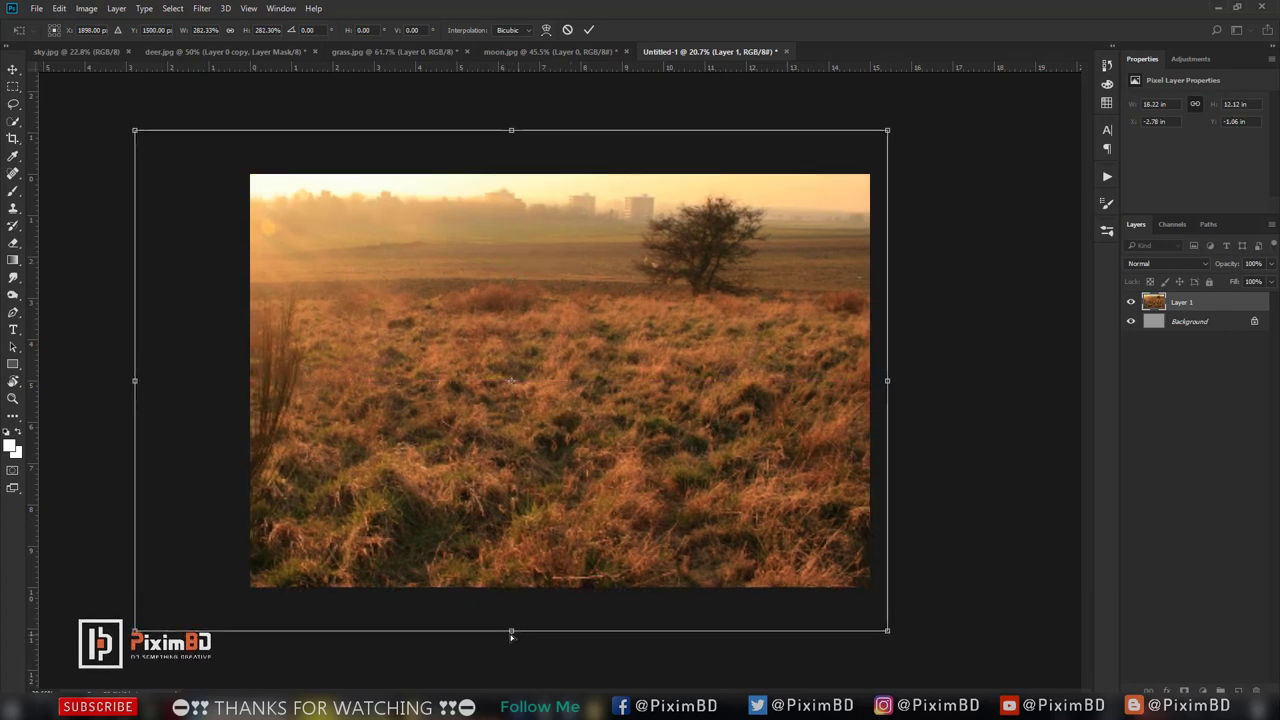
- Refine the grass layer's height and width, leaving a thin grey top strip, and commit
left_click_drag(510, 631, 507, 552)
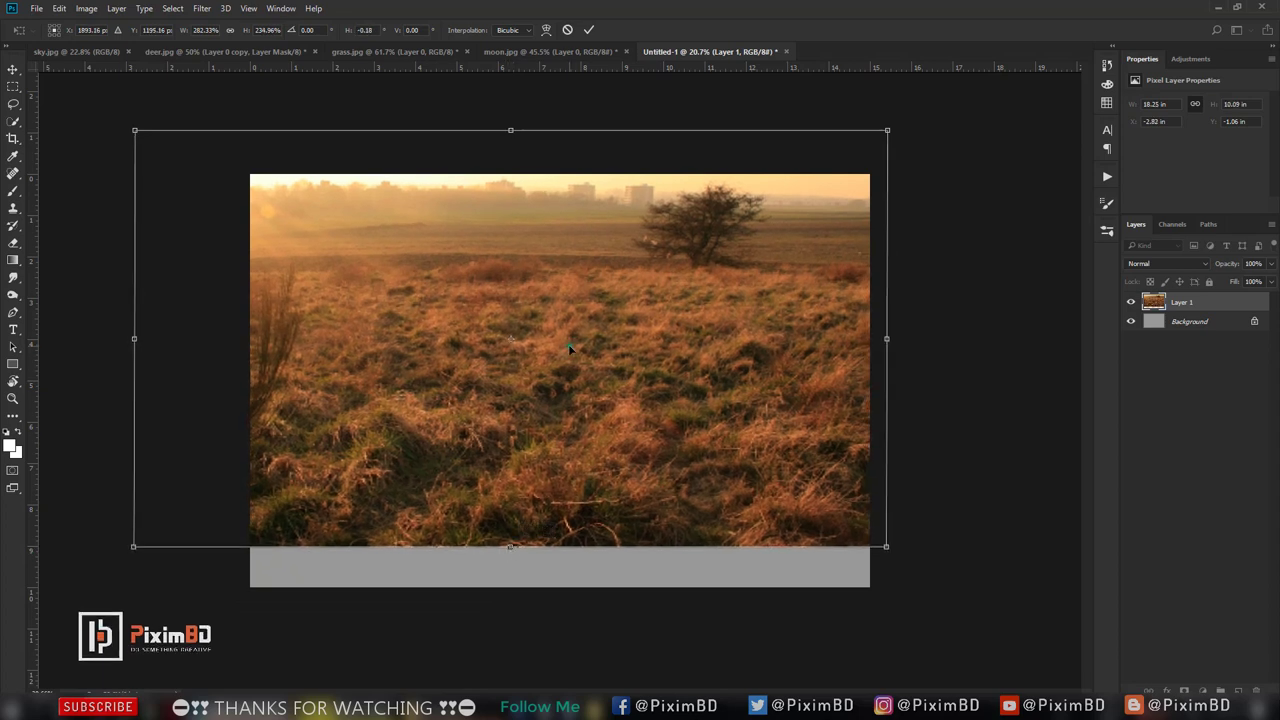
left_click_drag(568, 344, 577, 382)
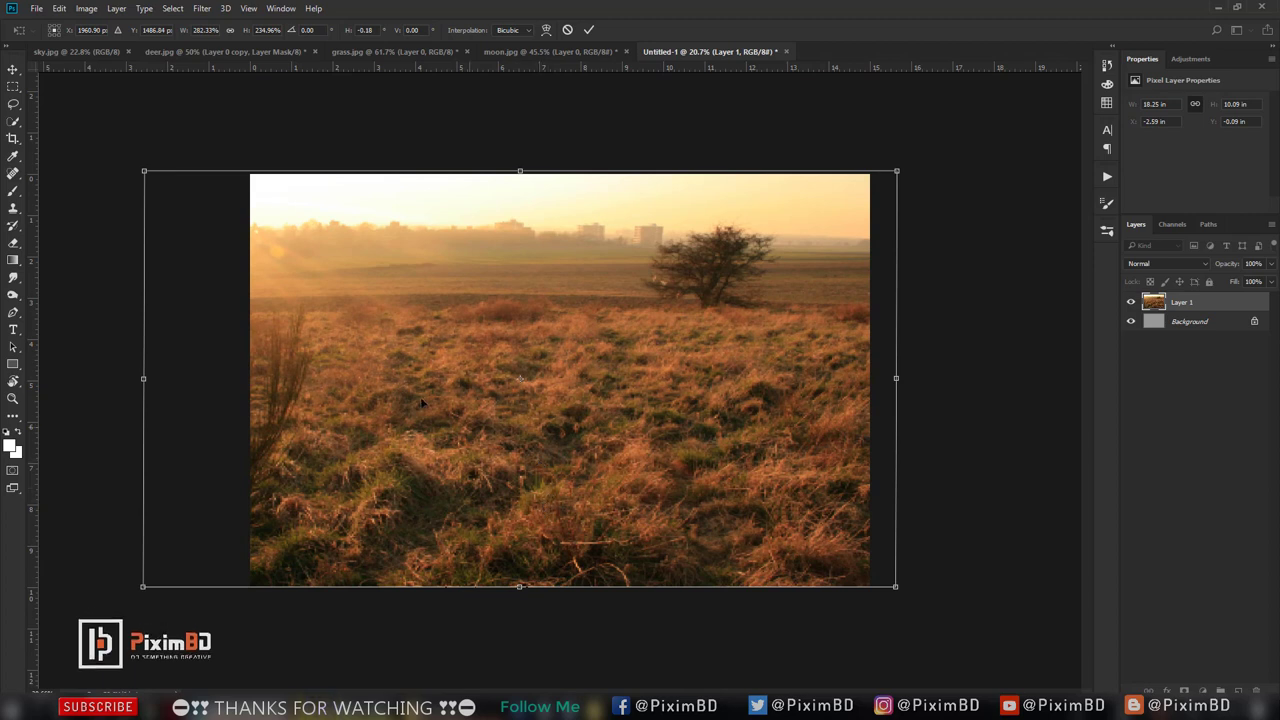
left_click_drag(143, 172, 136, 167)
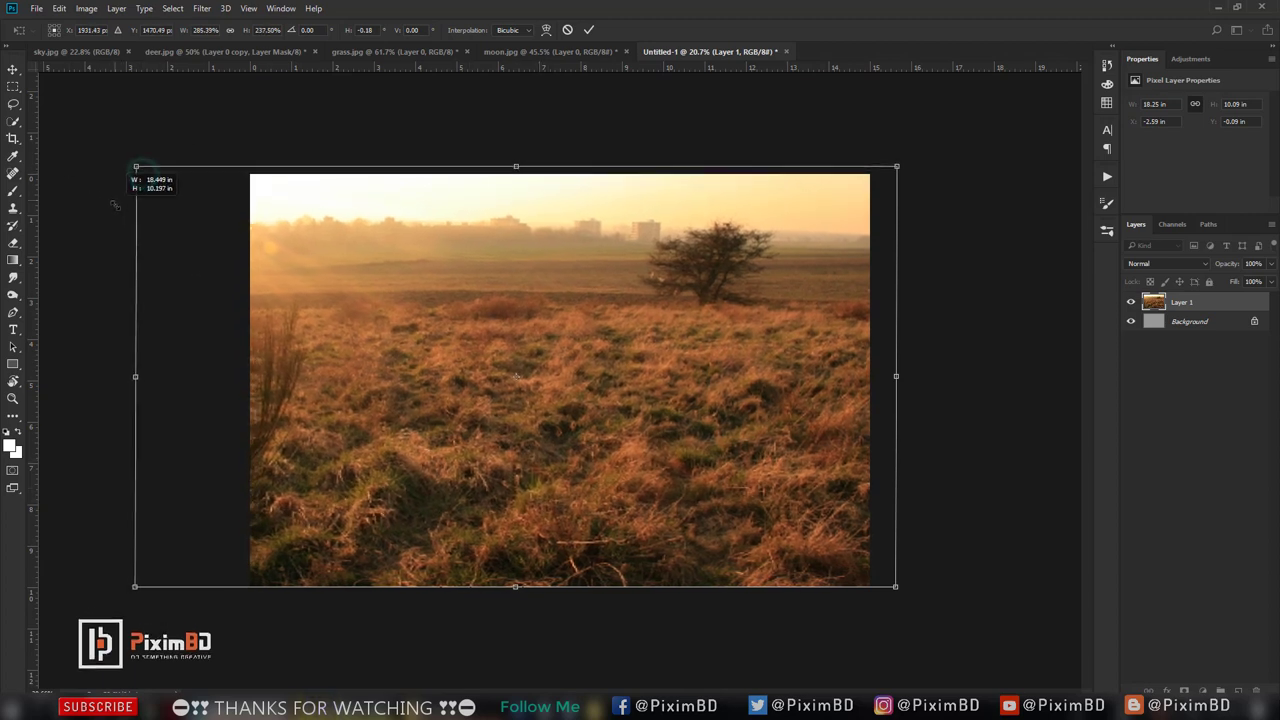
left_click_drag(136, 587, 70, 623)
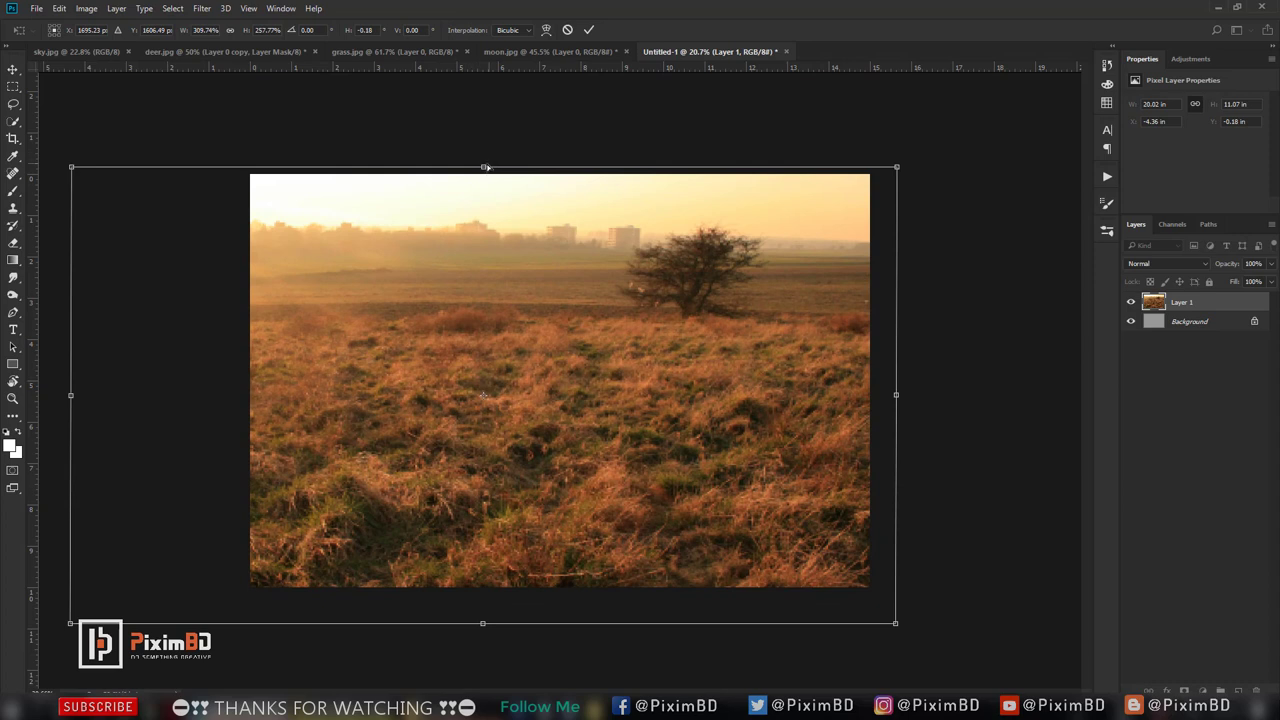
left_click_drag(485, 167, 475, 201)
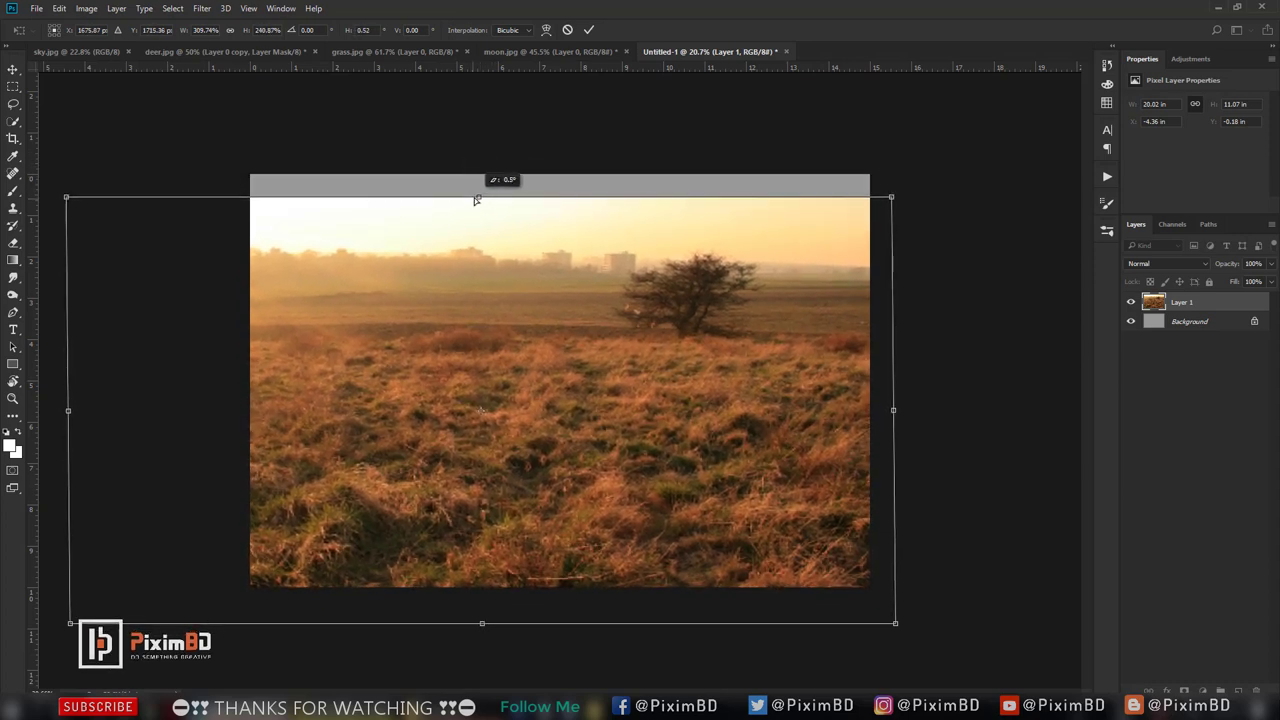
key("Return")
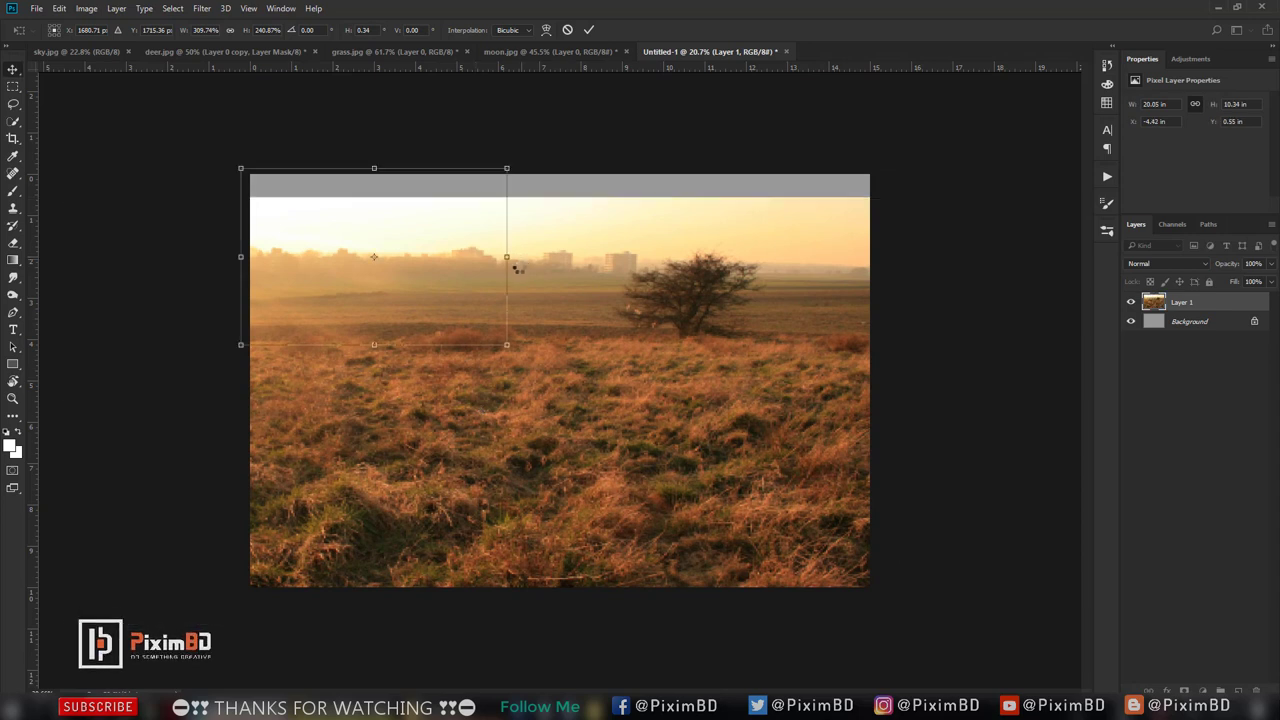
- Fade the top of the grass photo into transparency with a black-to-white gradient mask
left_click(14, 261)
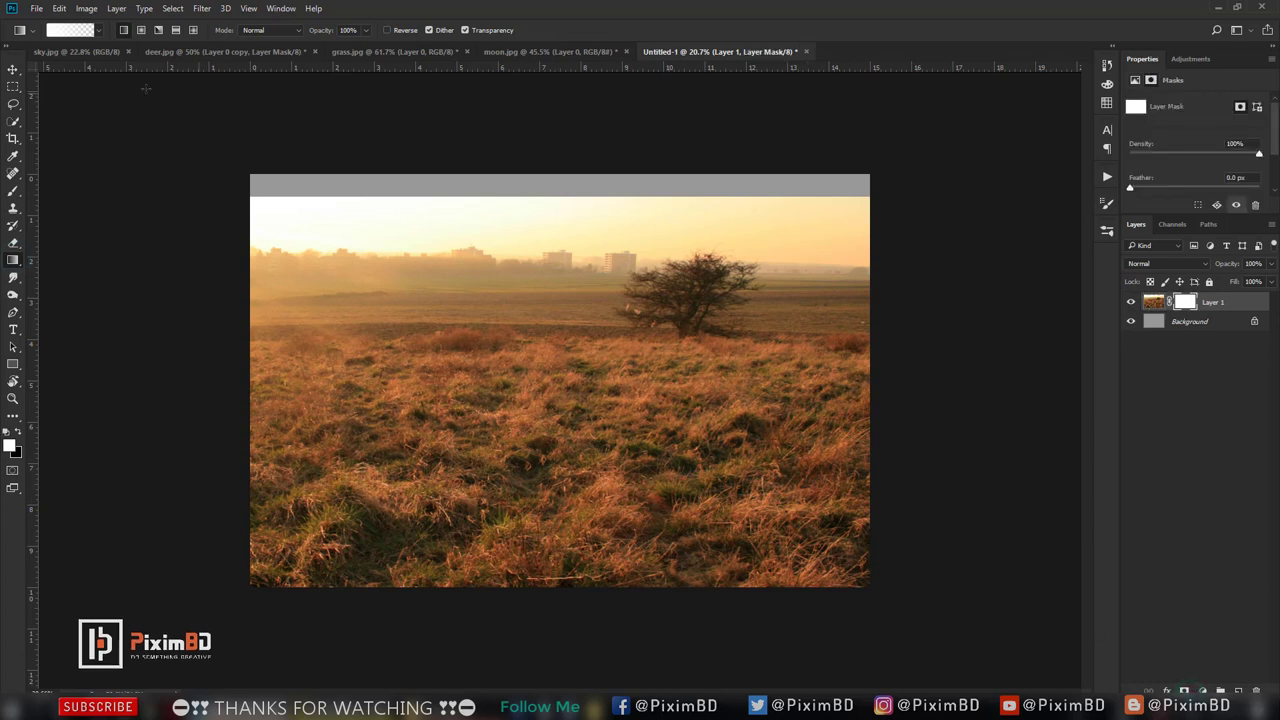
left_click(100, 32)
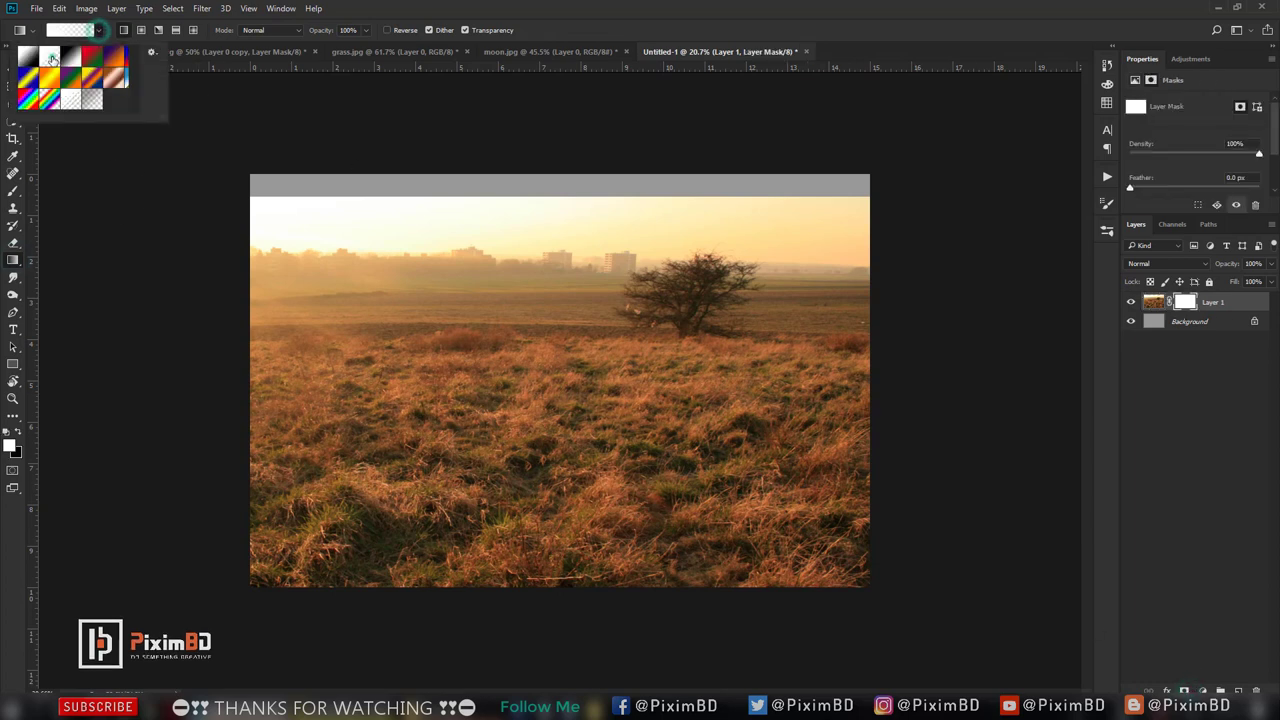
left_click(784, 6)
left_click_drag(559, 188, 565, 279)
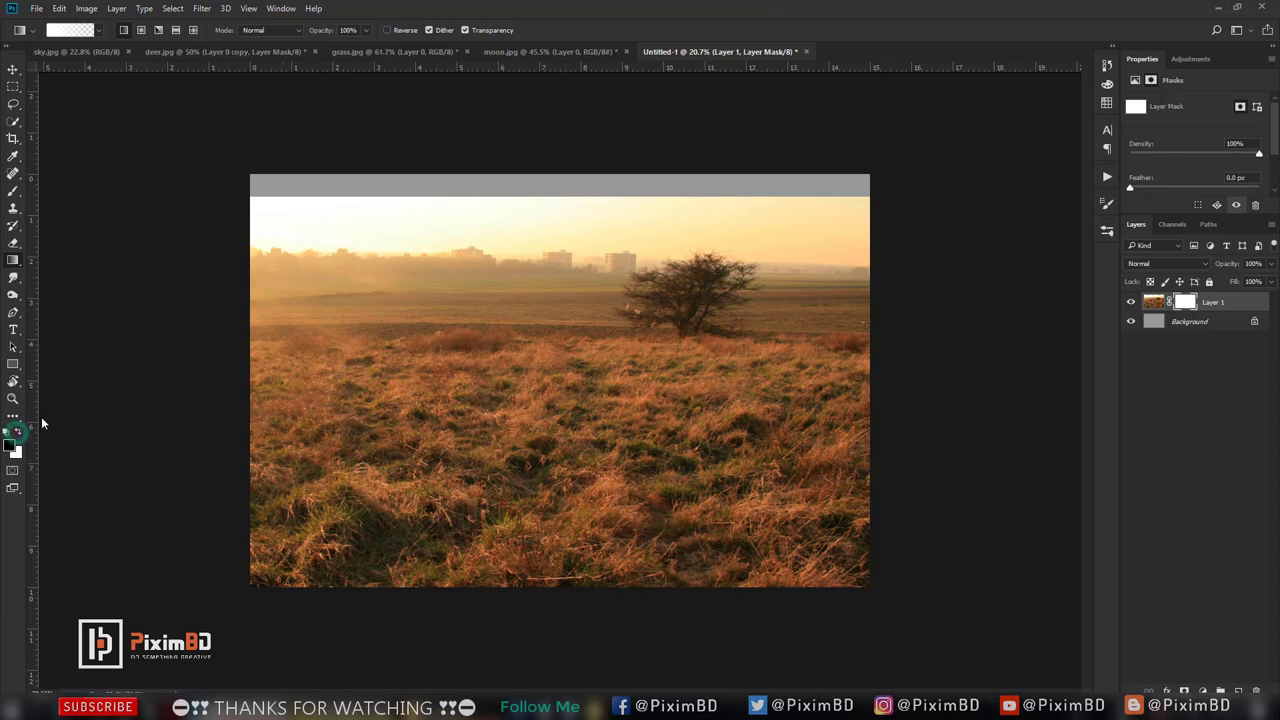
left_click_drag(526, 163, 526, 322)
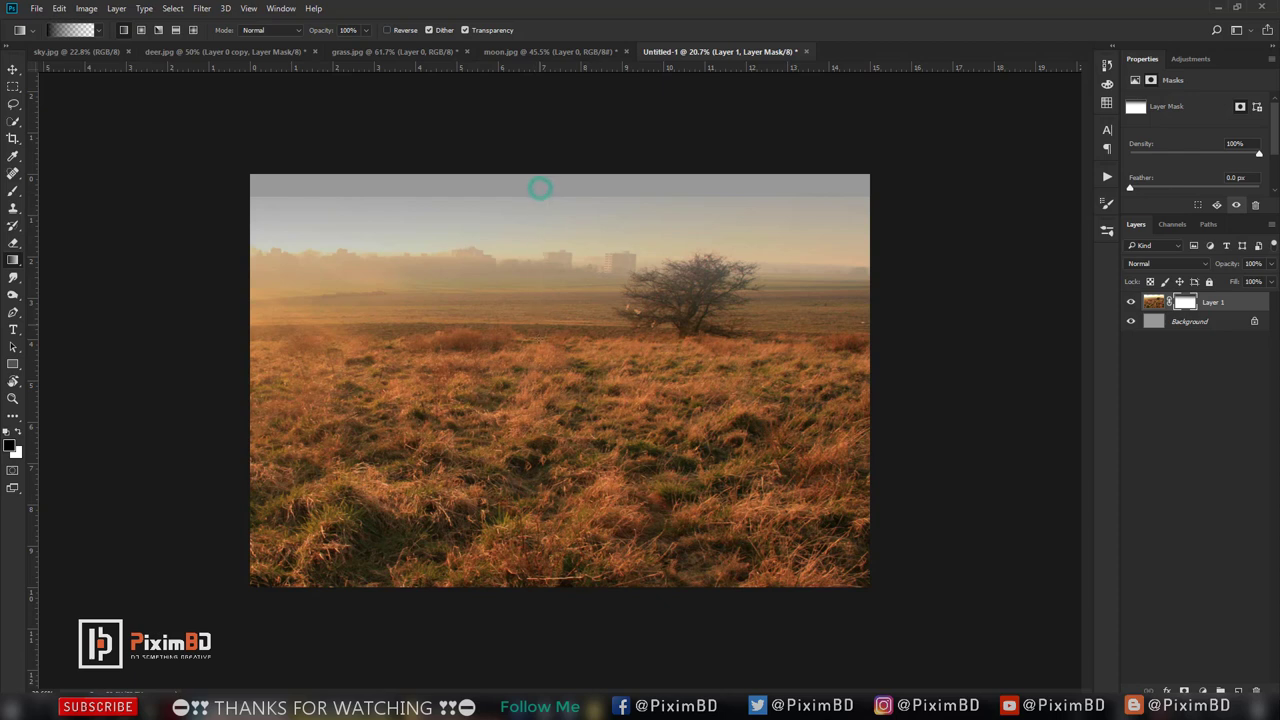
- Redo the gradient so the sky and tree vanish, then hide the grey Background
left_click_drag(540, 188, 544, 310)
left_click_drag(551, 153, 550, 311)
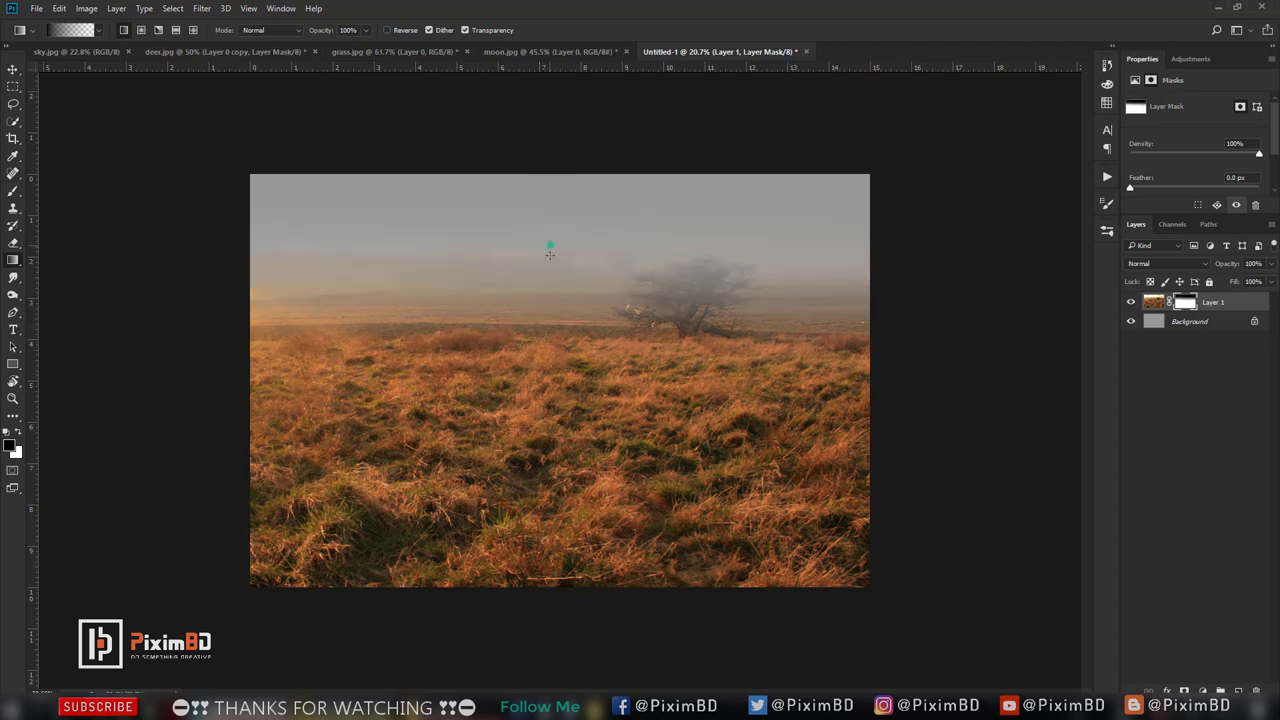
left_click_drag(550, 255, 552, 289)
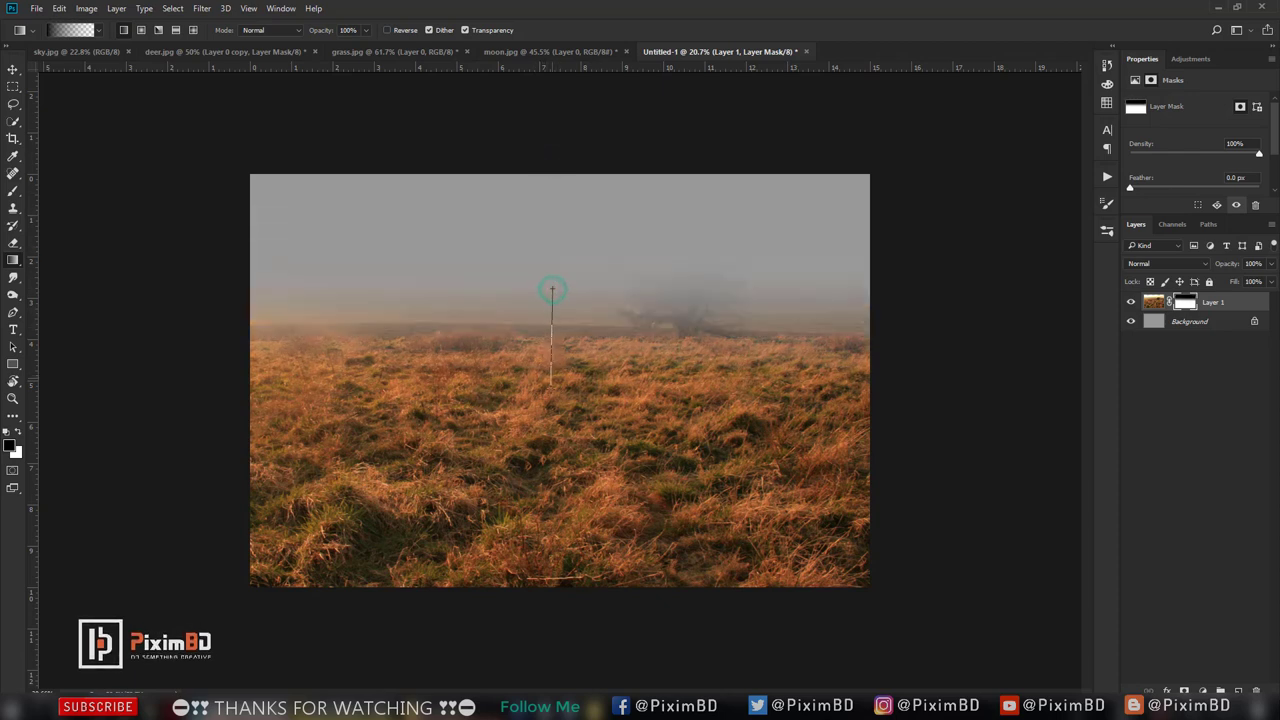
left_click_drag(552, 345, 548, 318)
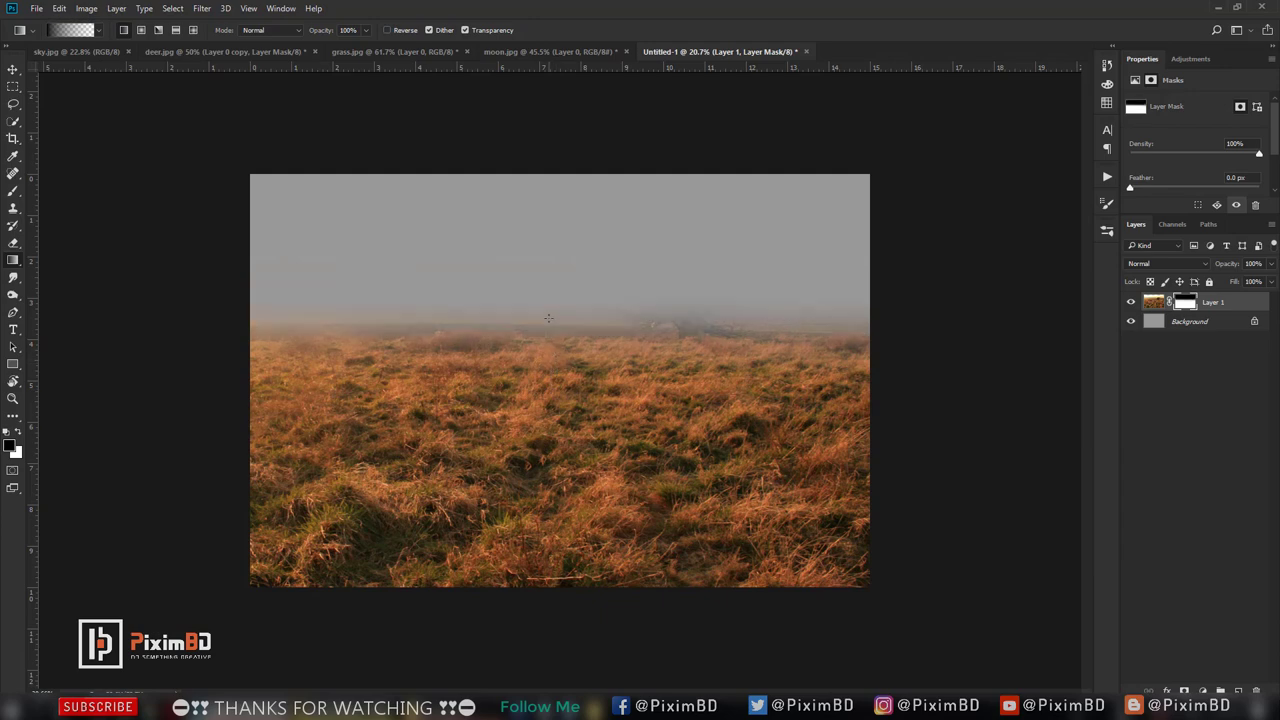
left_click(1131, 321)
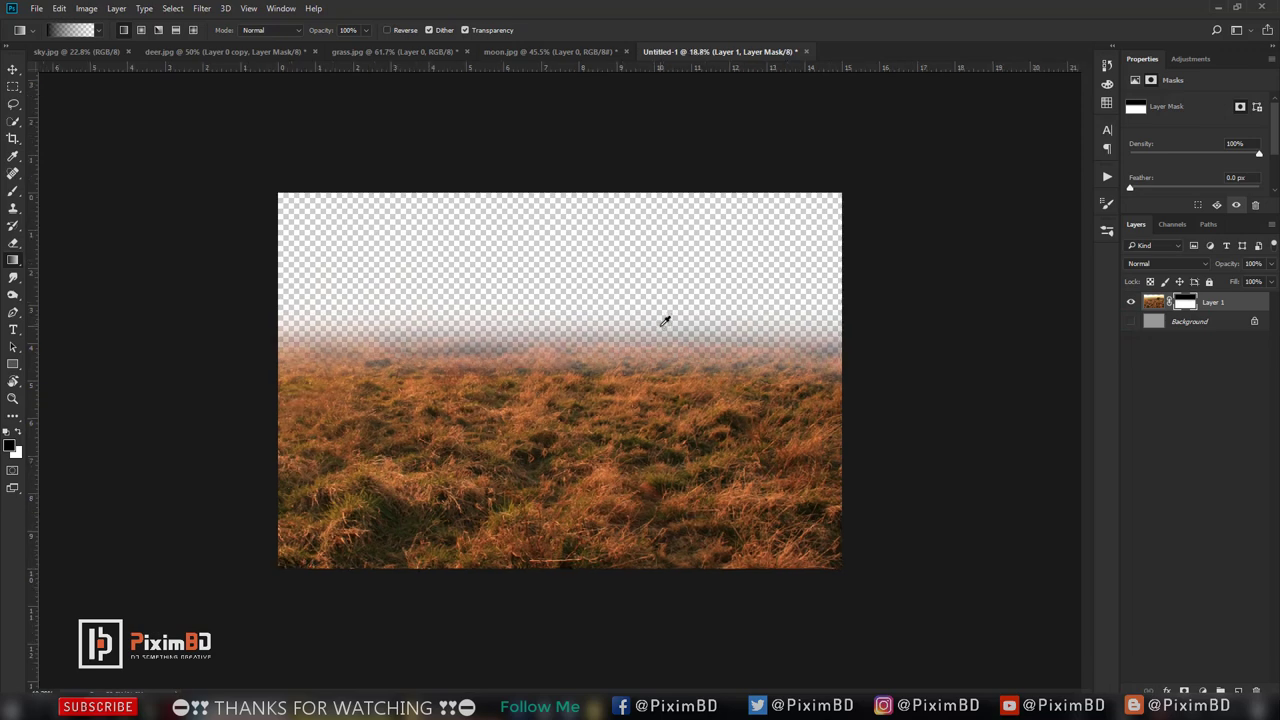
scroll(664, 321, "up", 1)
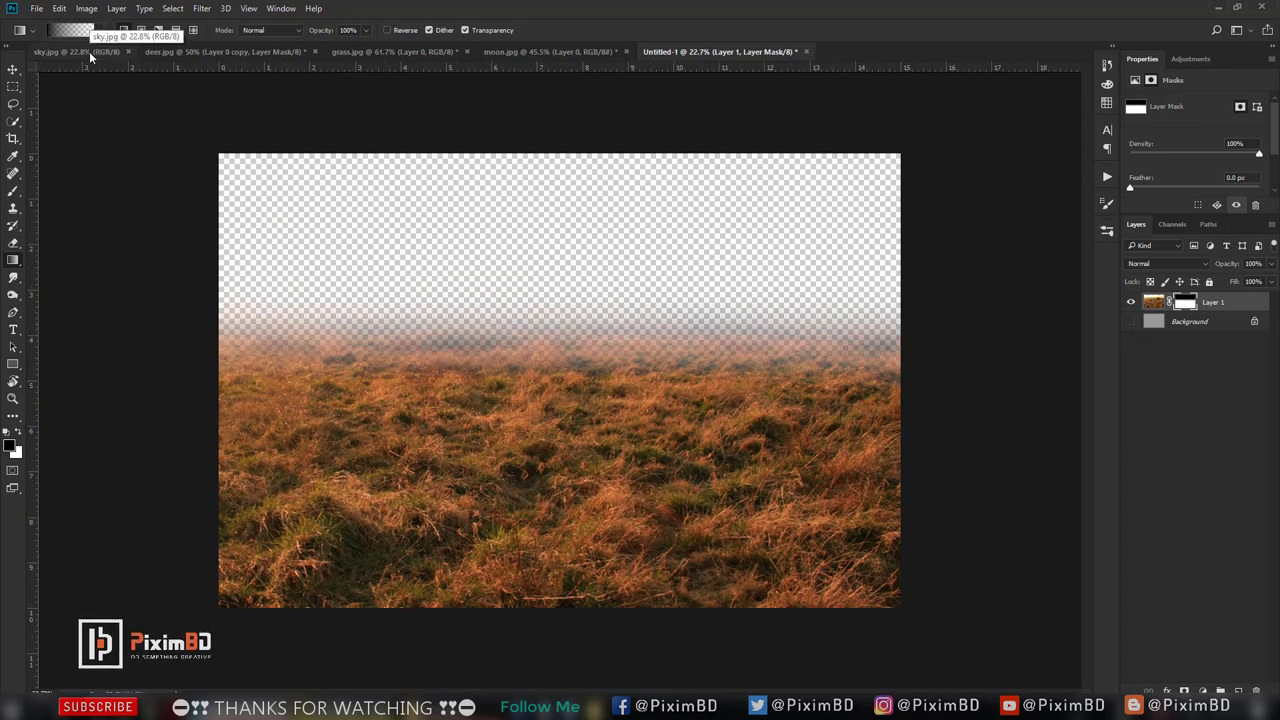
- Bring the unlocked sky.jpg photo into Untitled-1 as Layer 2, below the grass layer
left_click(89, 51)
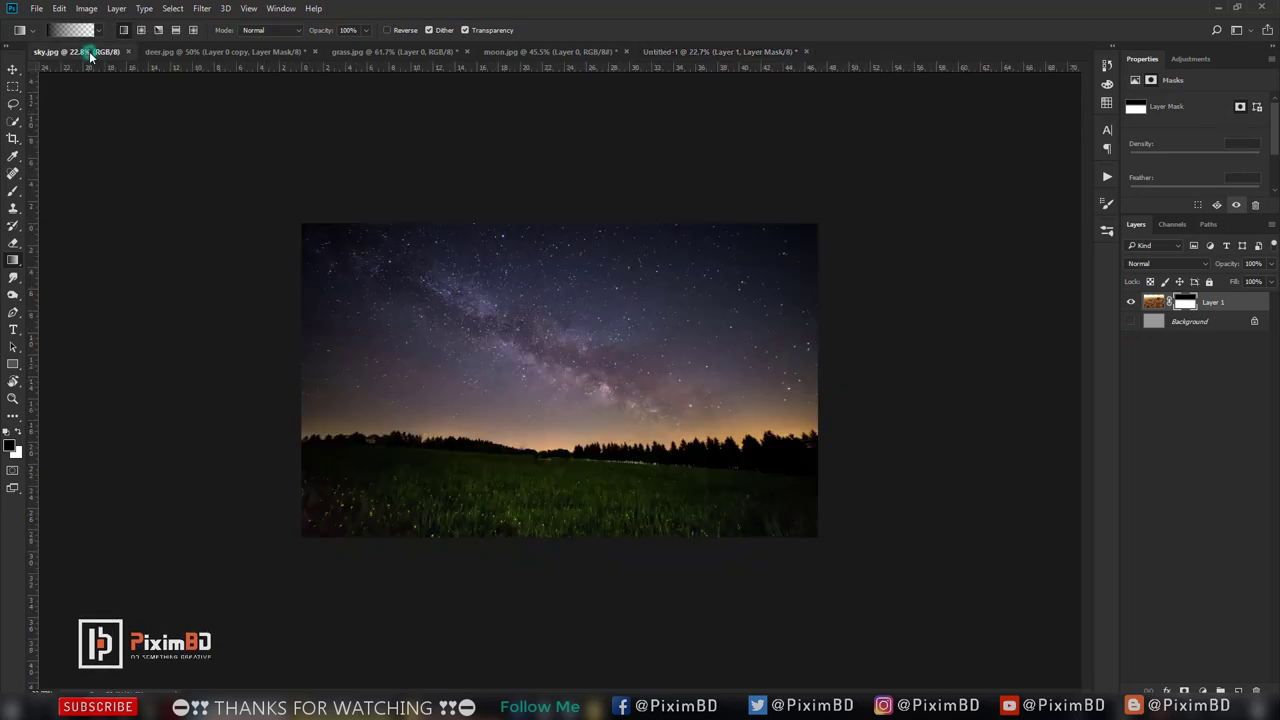
left_click(12, 71)
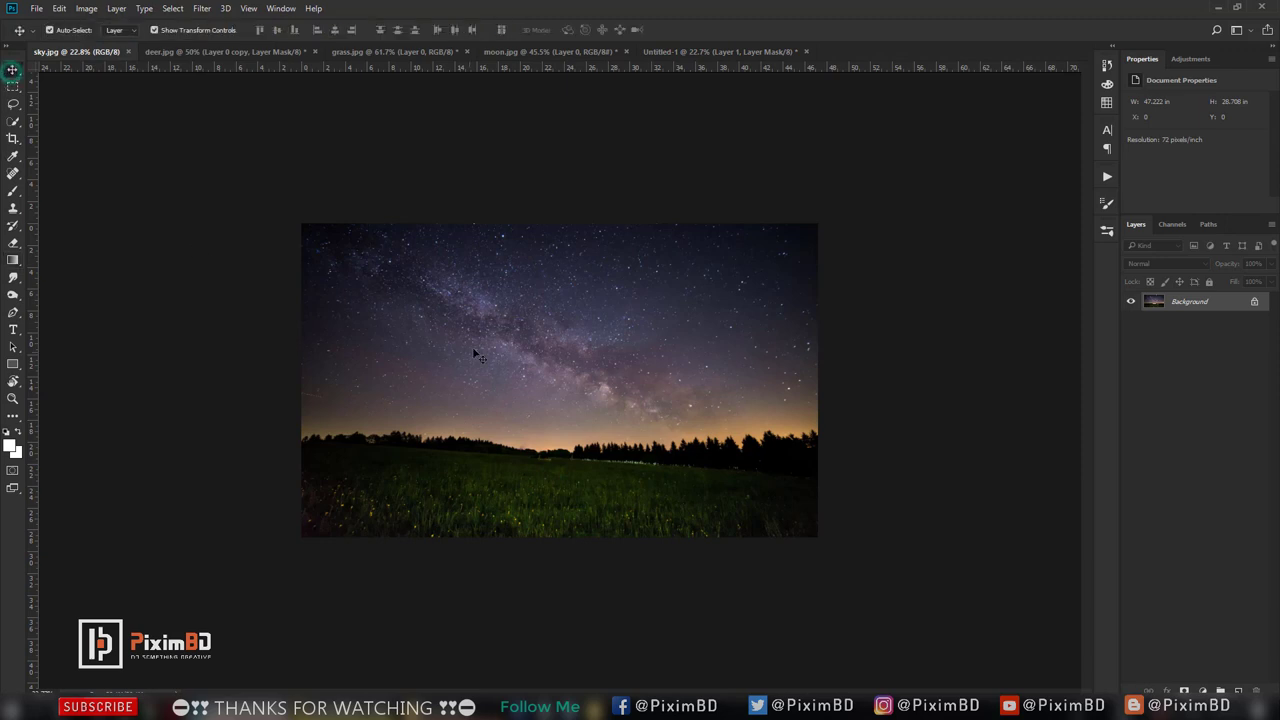
left_click(1254, 301)
mouse_move(597, 346)
left_mouse_down()
mouse_move(639, 266)
mouse_move(591, 277)
left_mouse_up()
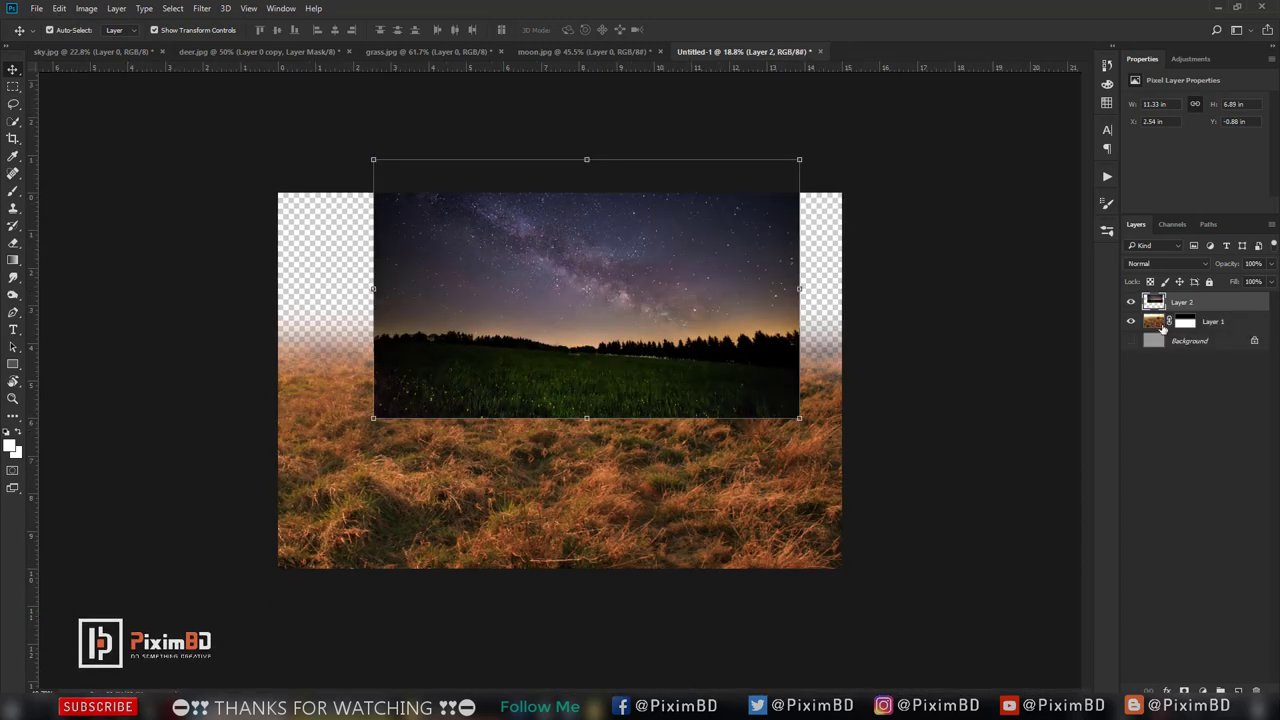
left_click_drag(1205, 306, 1195, 332)
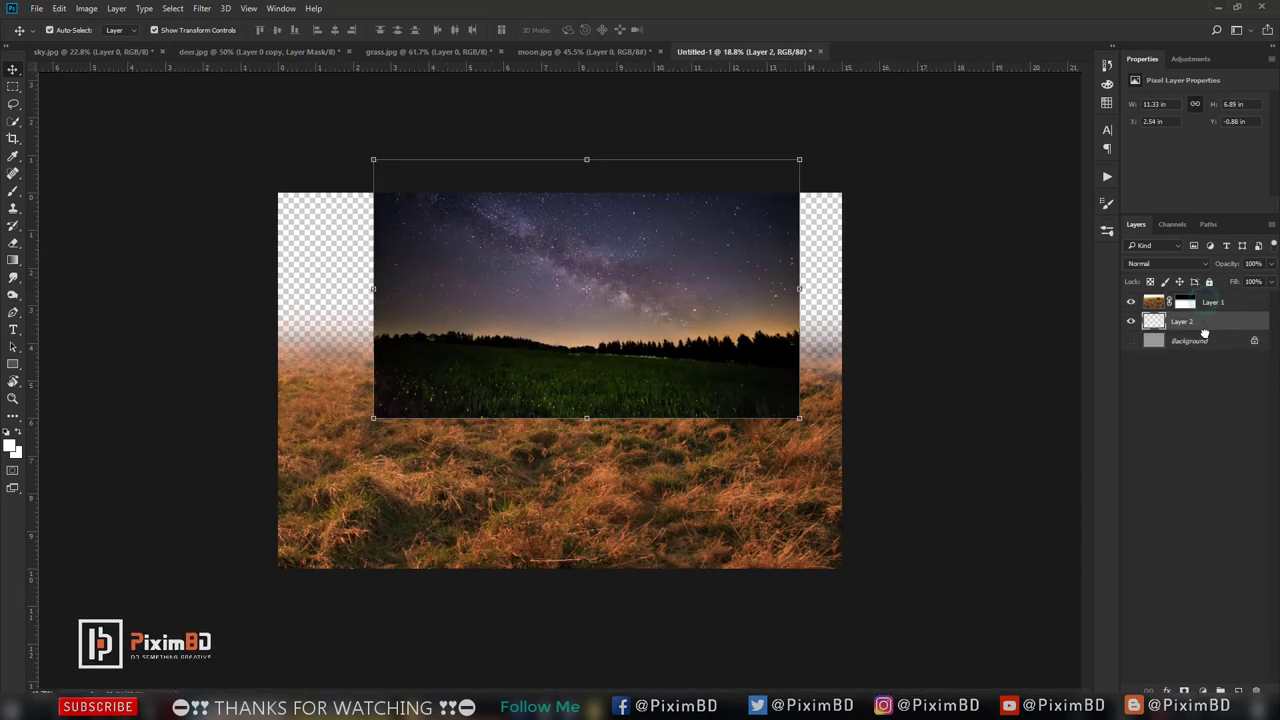
- Enlarge the sky layer across the canvas width and flip it horizontally
left_click(857, 368)
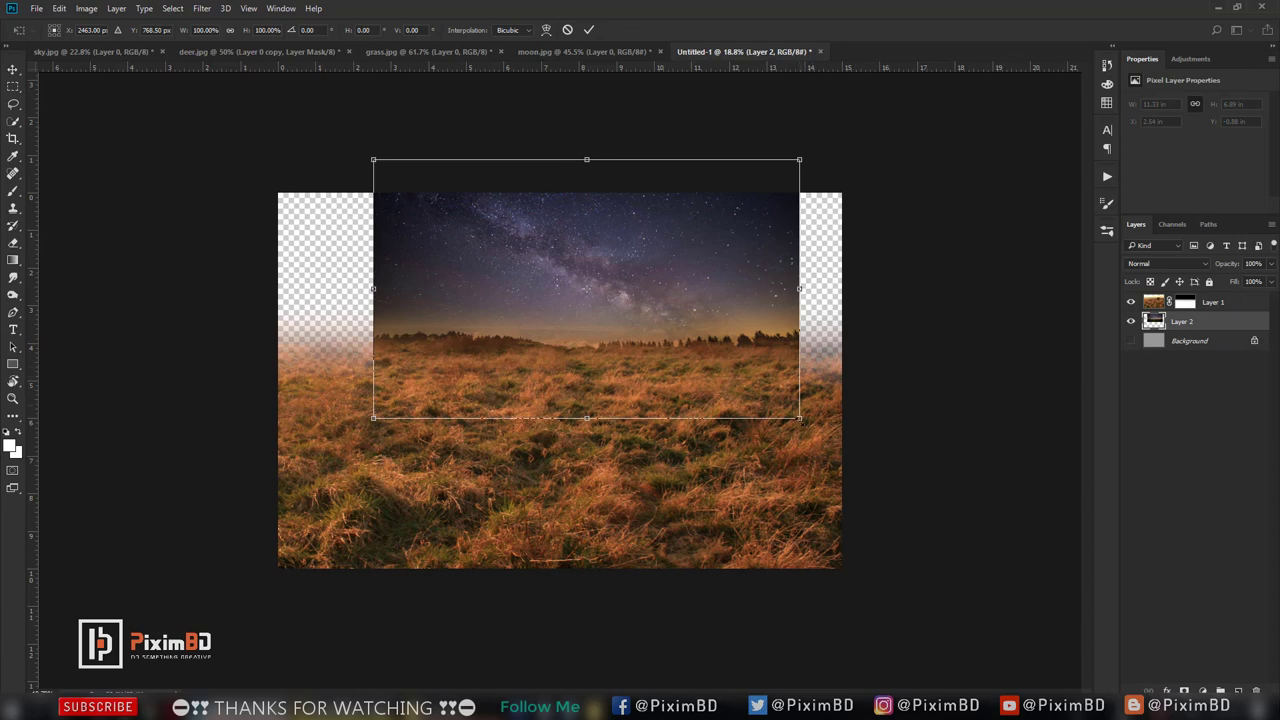
left_click_drag(799, 418, 948, 508)
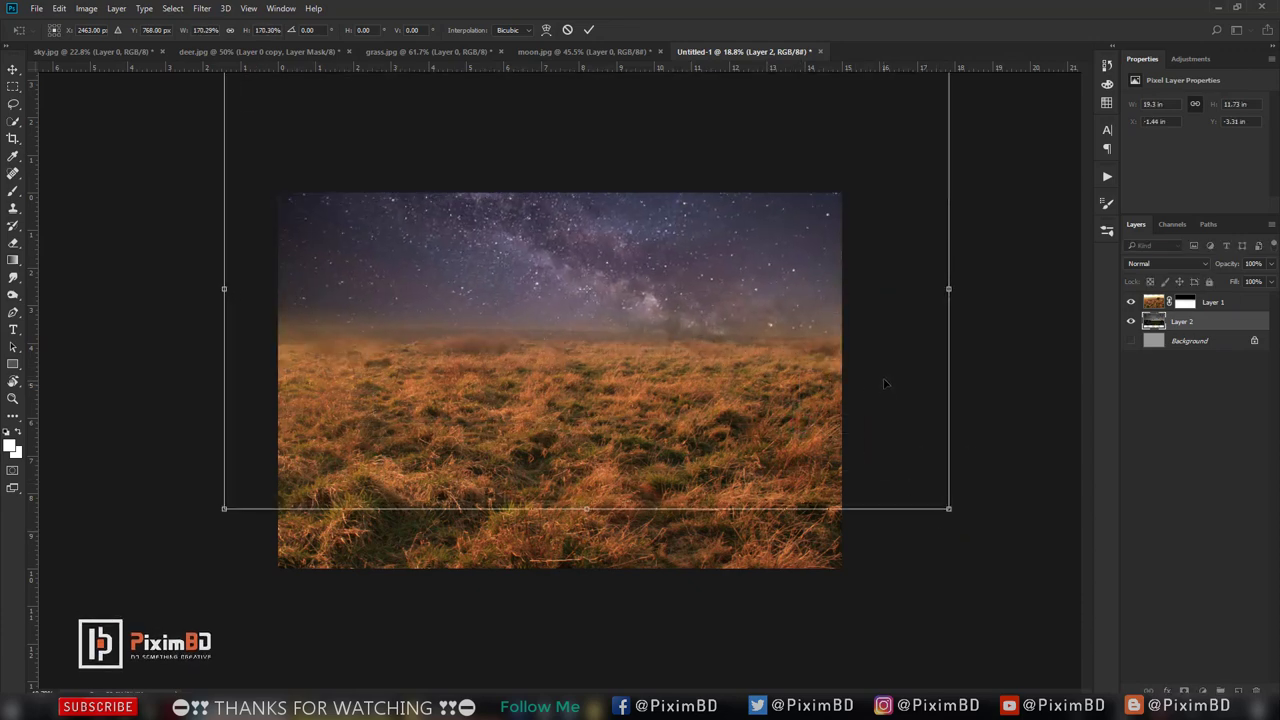
right_click(755, 285)
left_click(814, 479)
mouse_move(793, 309)
left_mouse_down()
mouse_move(765, 277)
mouse_move(770, 293)
left_mouse_up()
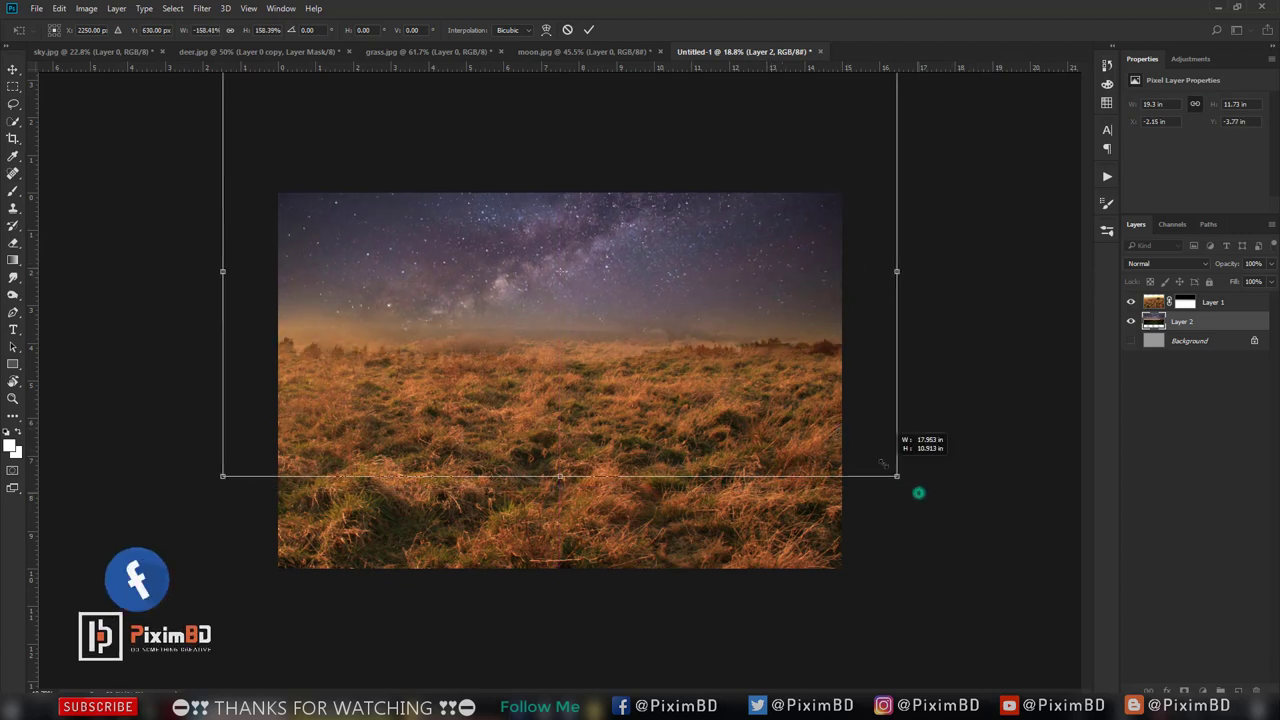
- Fine-tune the sky layer's scale, position and slight rotation to about 142%, then commit
left_click_drag(920, 491, 866, 451)
mouse_move(757, 326)
left_mouse_down()
mouse_move(757, 350)
mouse_move(742, 342)
left_mouse_up()
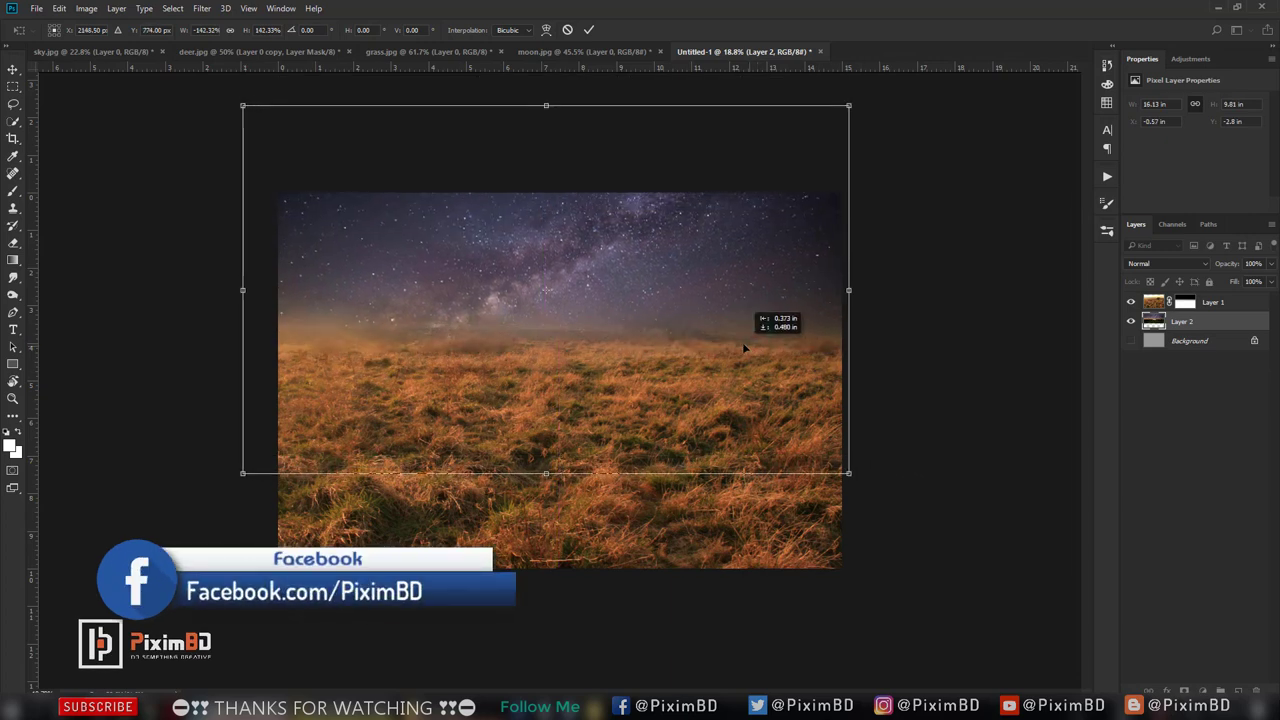
mouse_move(923, 302)
left_mouse_down()
mouse_move(957, 301)
mouse_move(957, 287)
left_mouse_up()
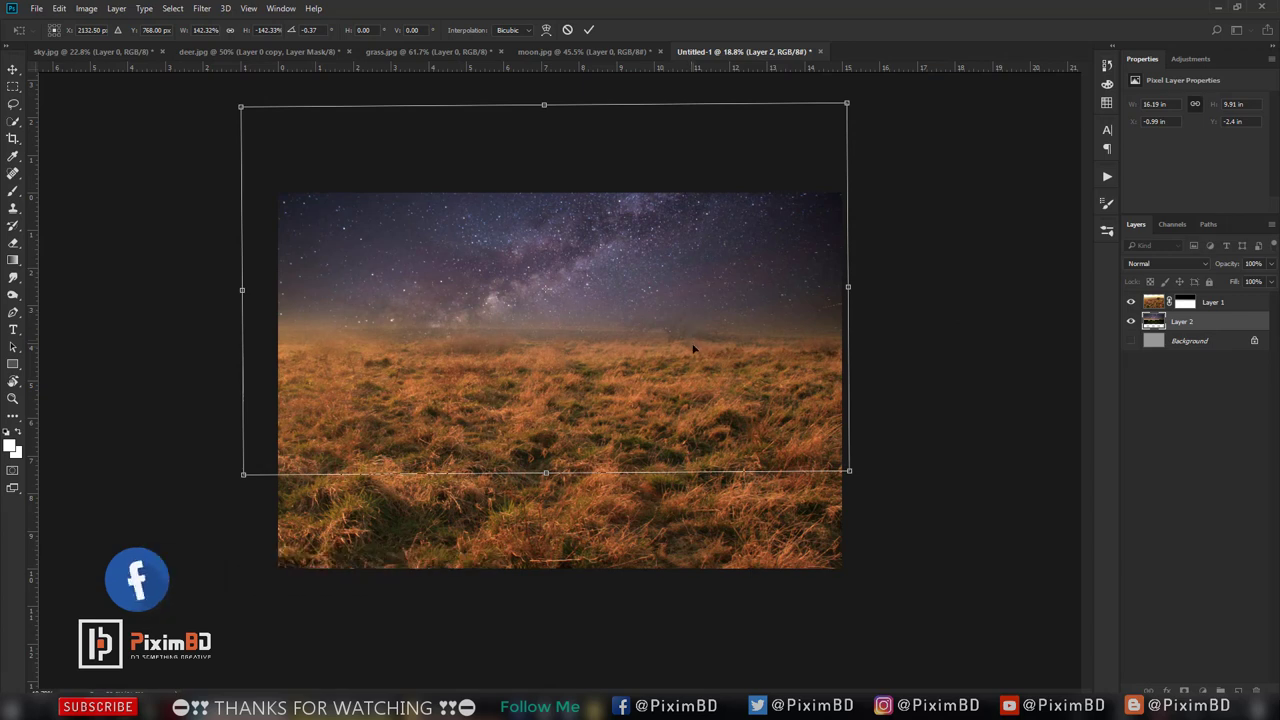
key("Return")
left_click(1200, 302)
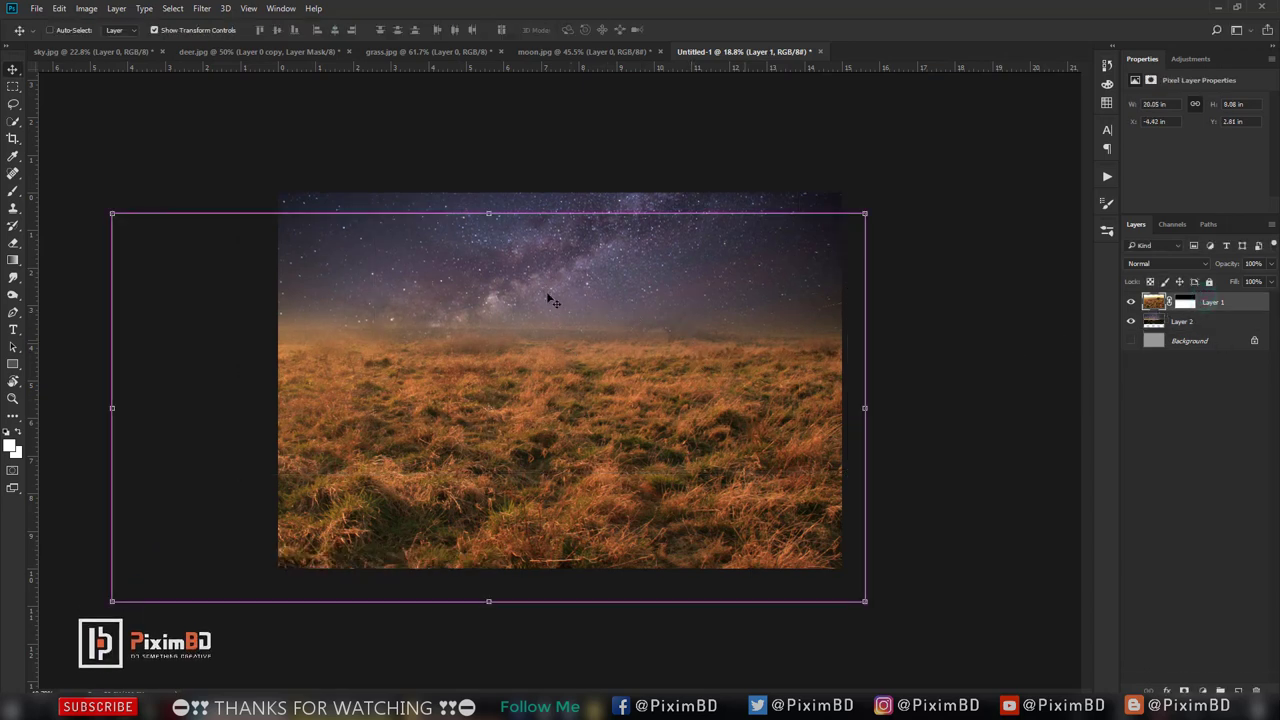
- Nudge the grass layer down and tilt it about -0.9°
key("ctrl+t")
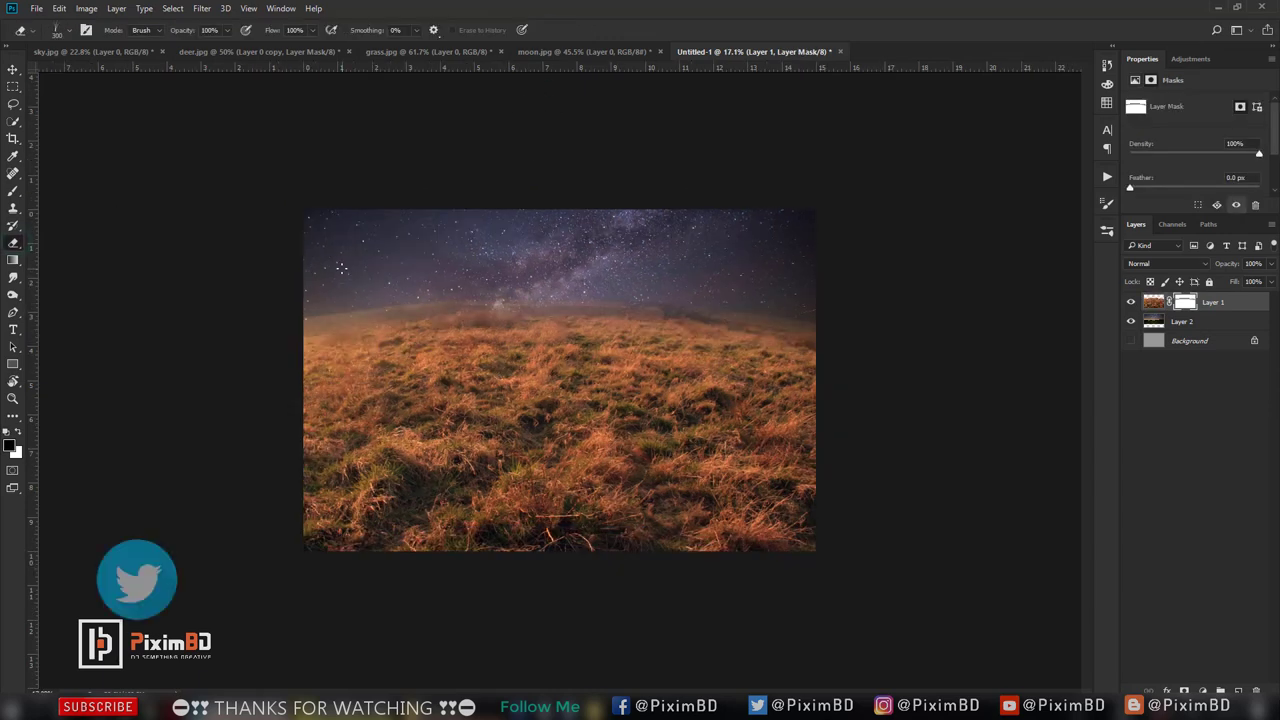
key("b")
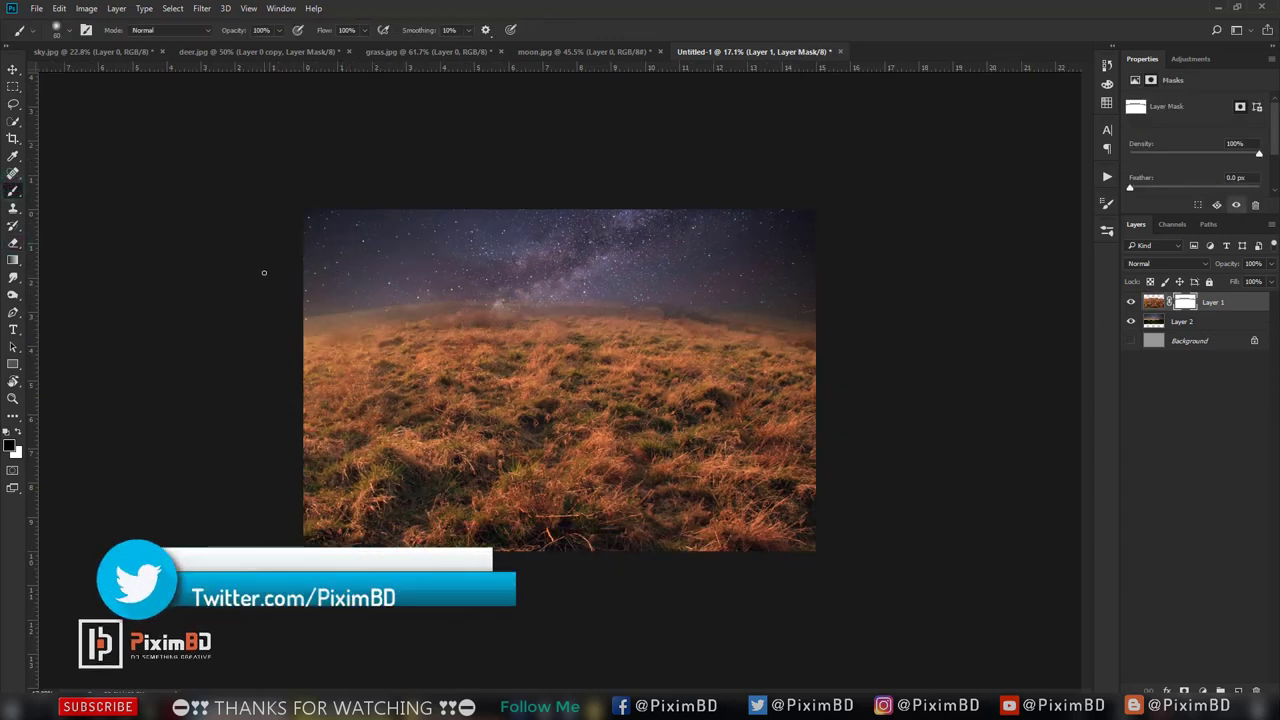
key("bracketright")
key("bracketright")
key("bracketright")
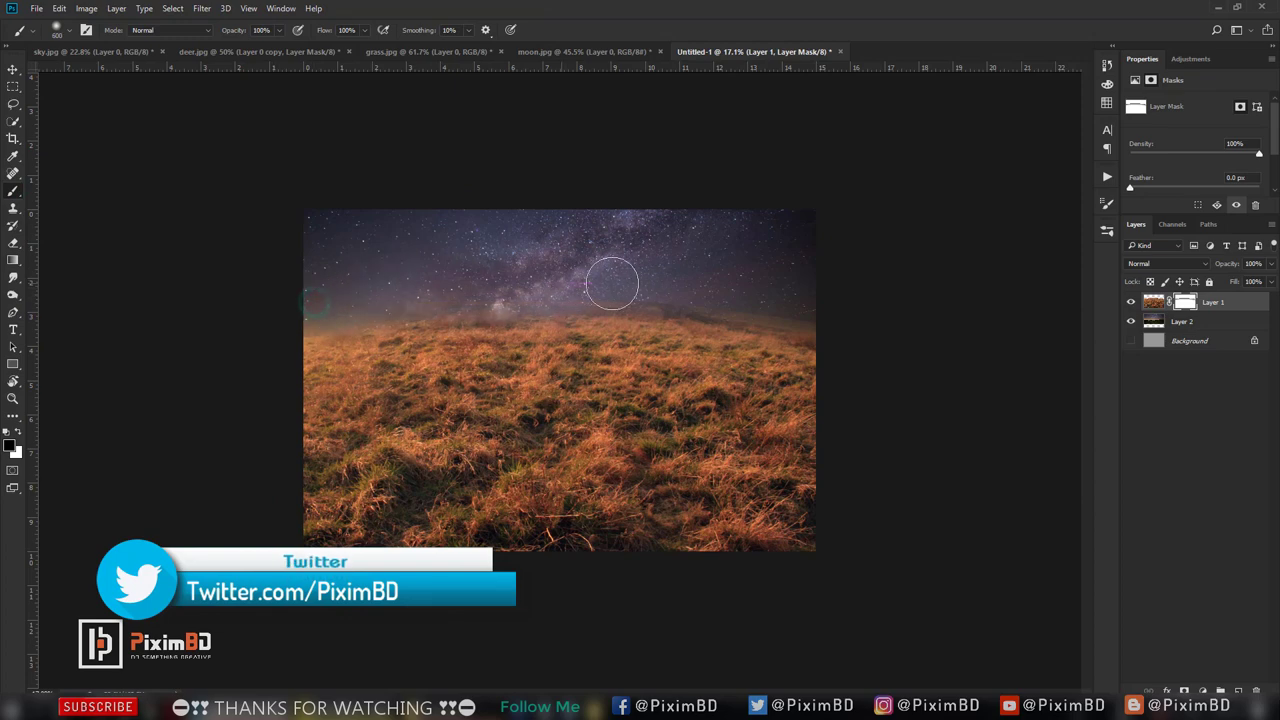
scroll(657, 286, "down", 1)
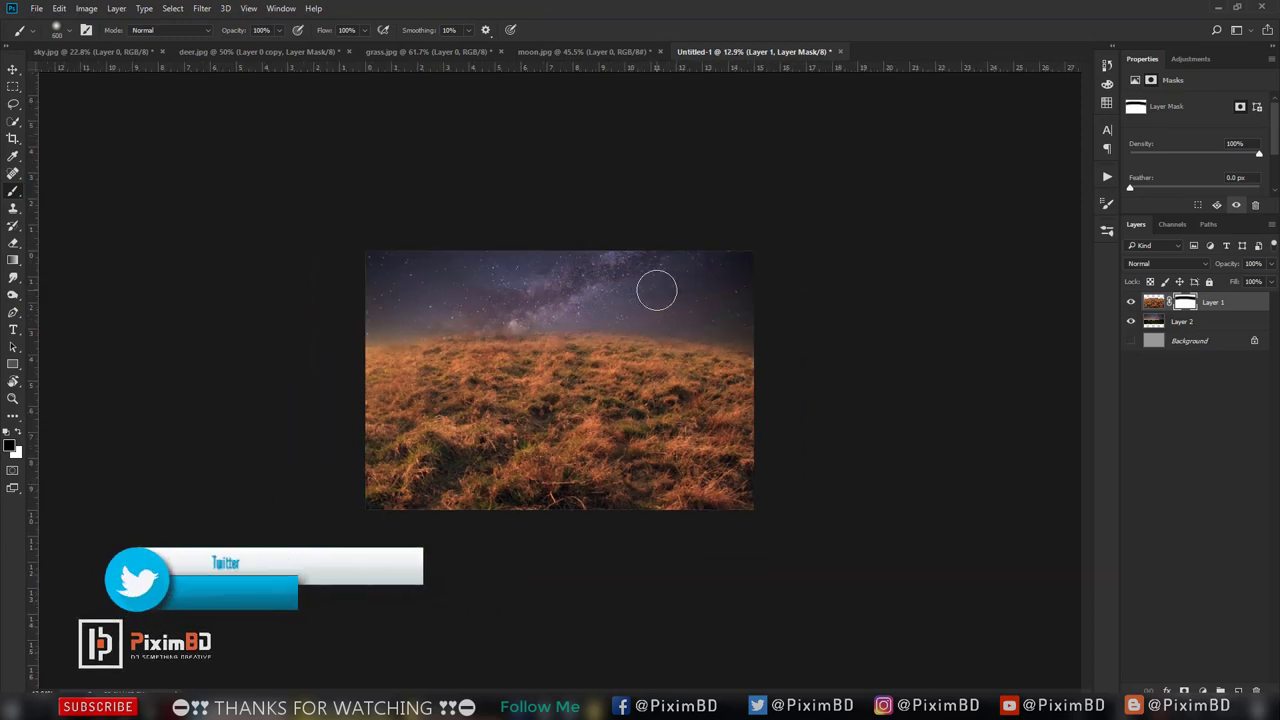
key("ctrl+t")
left_click_drag(655, 362, 666, 381)
left_click_drag(880, 329, 881, 313)
key("Return")
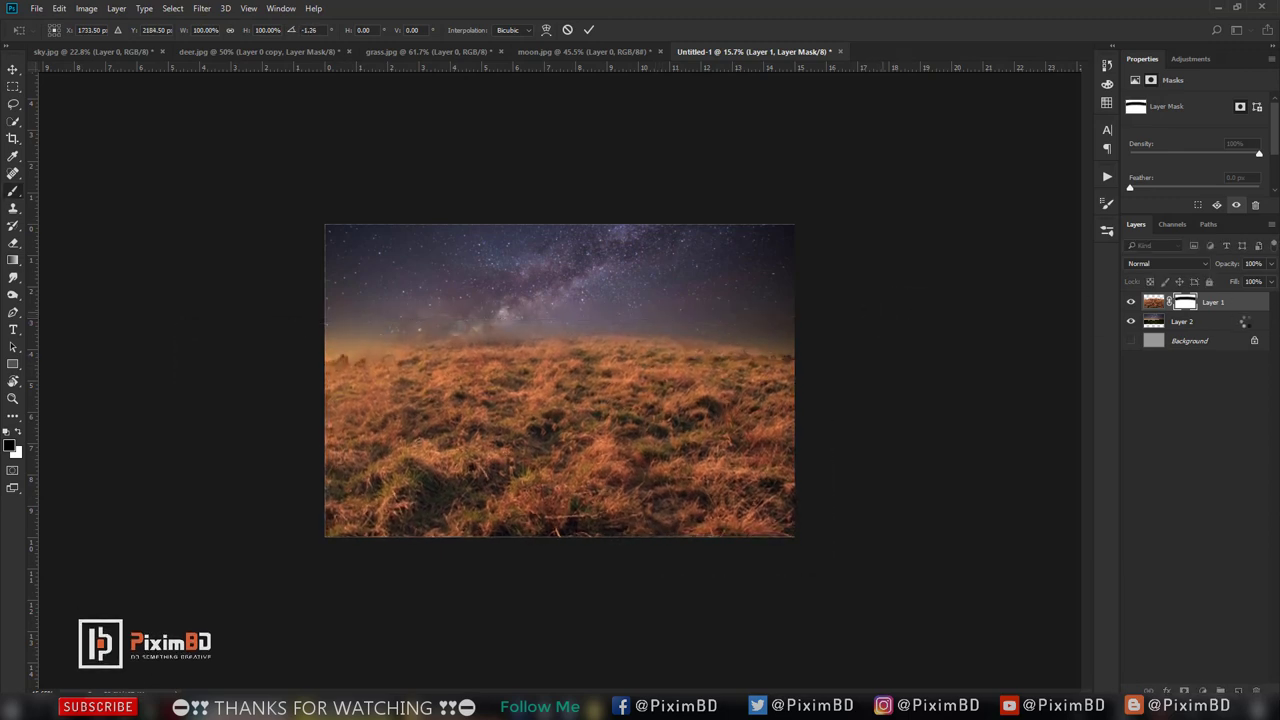
- Move the sky layer (Layer 2) slightly downward
left_click(1240, 325)
key("ctrl+t")
left_click_drag(766, 292, 771, 323)
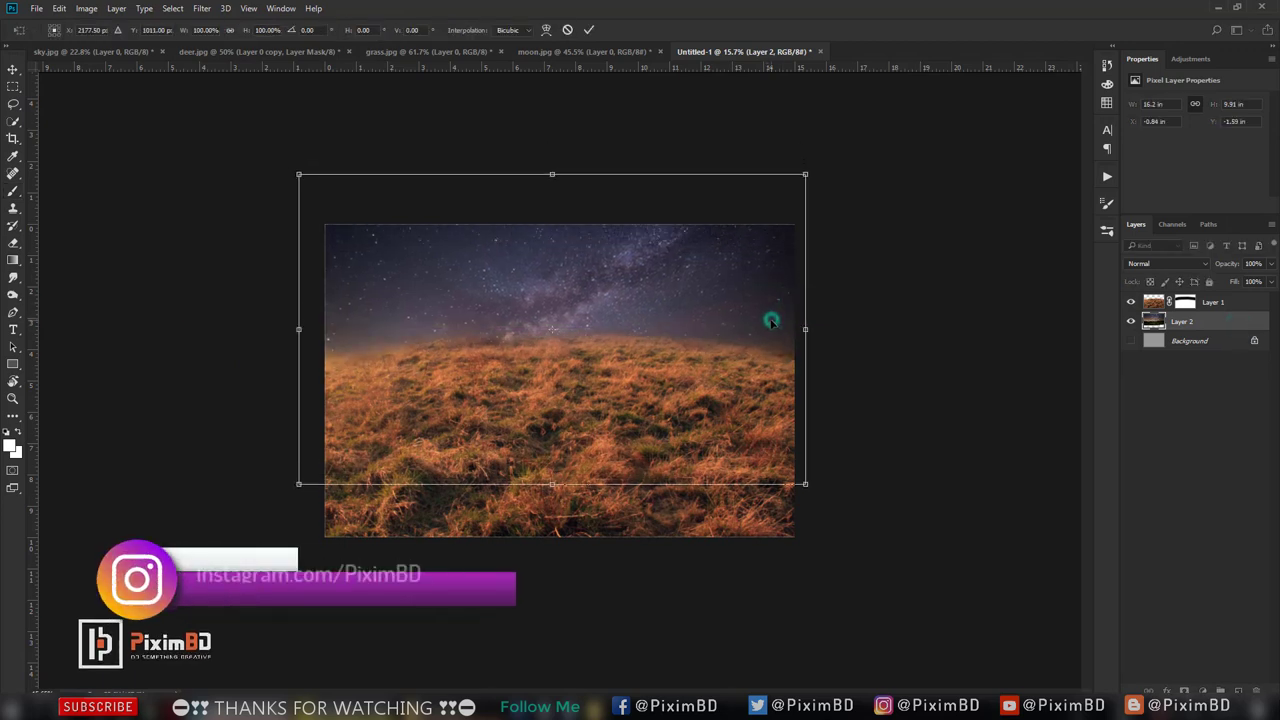
key("Return")
key("ctrl+minus")
key("ctrl+0")
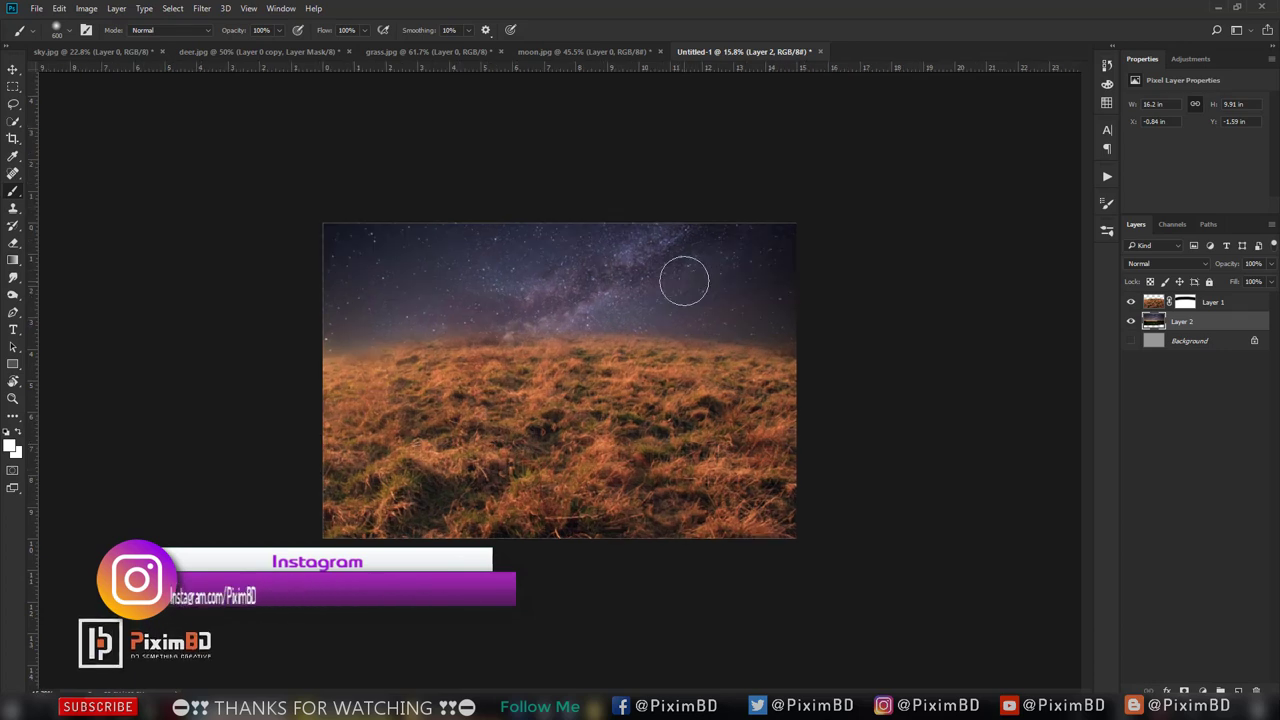
- Rotate the sky layer about 1.47° clockwise
key("ctrl+t")
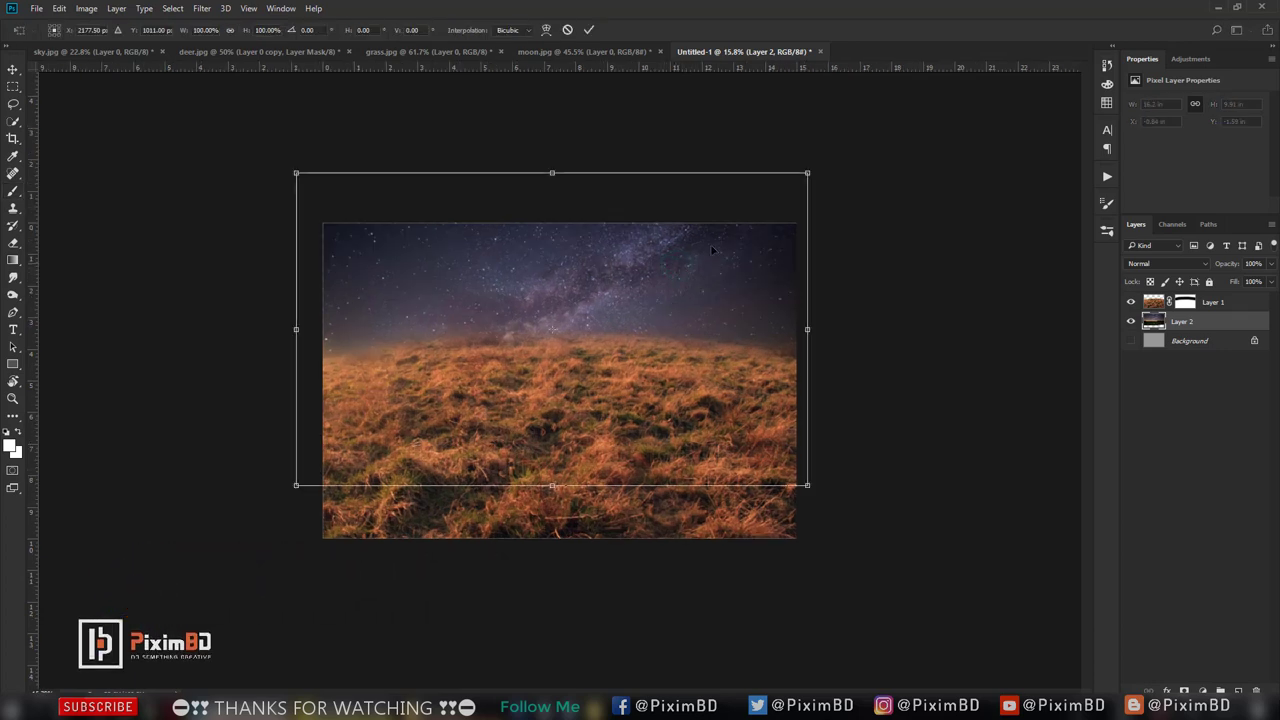
left_click_drag(888, 176, 821, 240)
key("Return")
- Add a new empty Layer 3 above the grass layer
key("b")
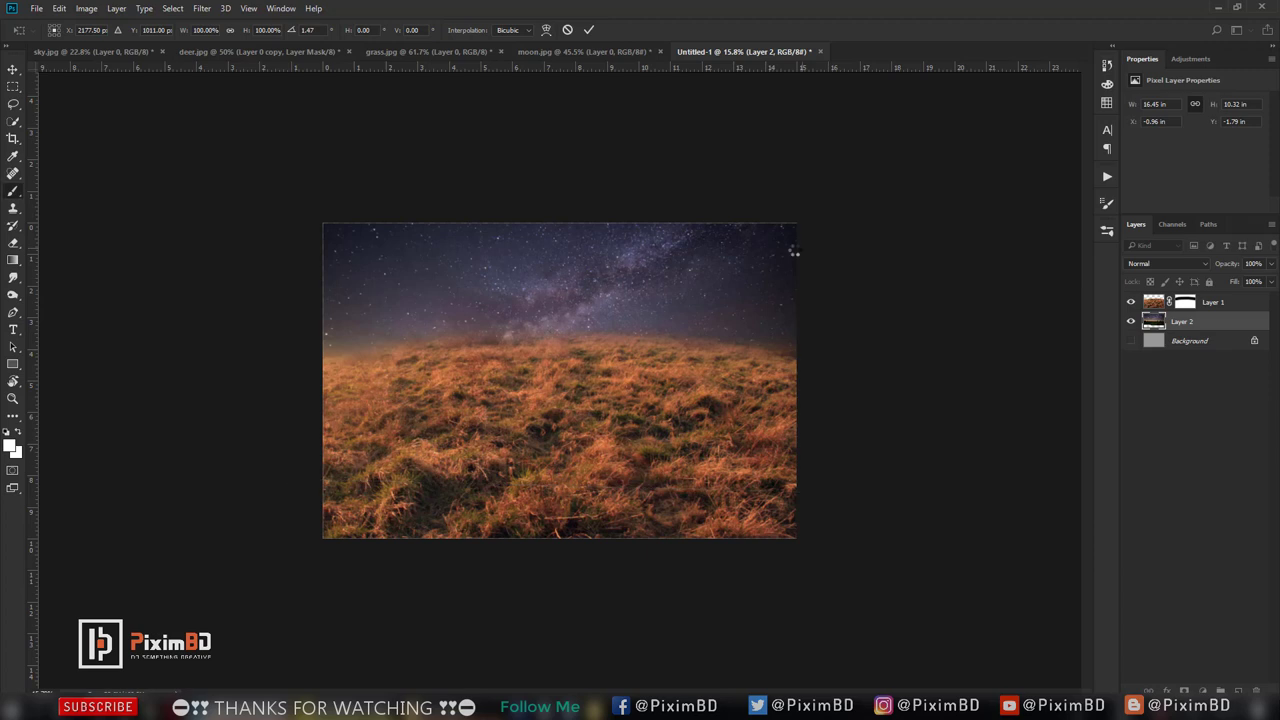
scroll(654, 308, "up", 1)
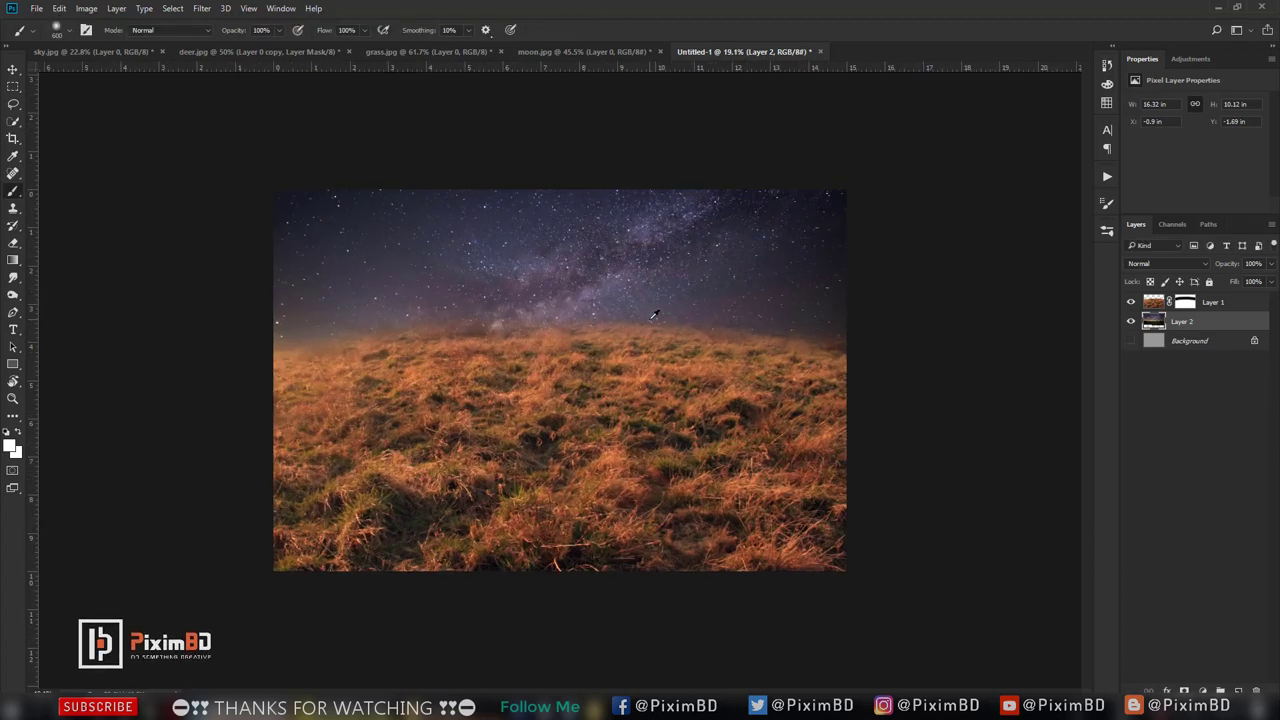
scroll(654, 310, "up", 1)
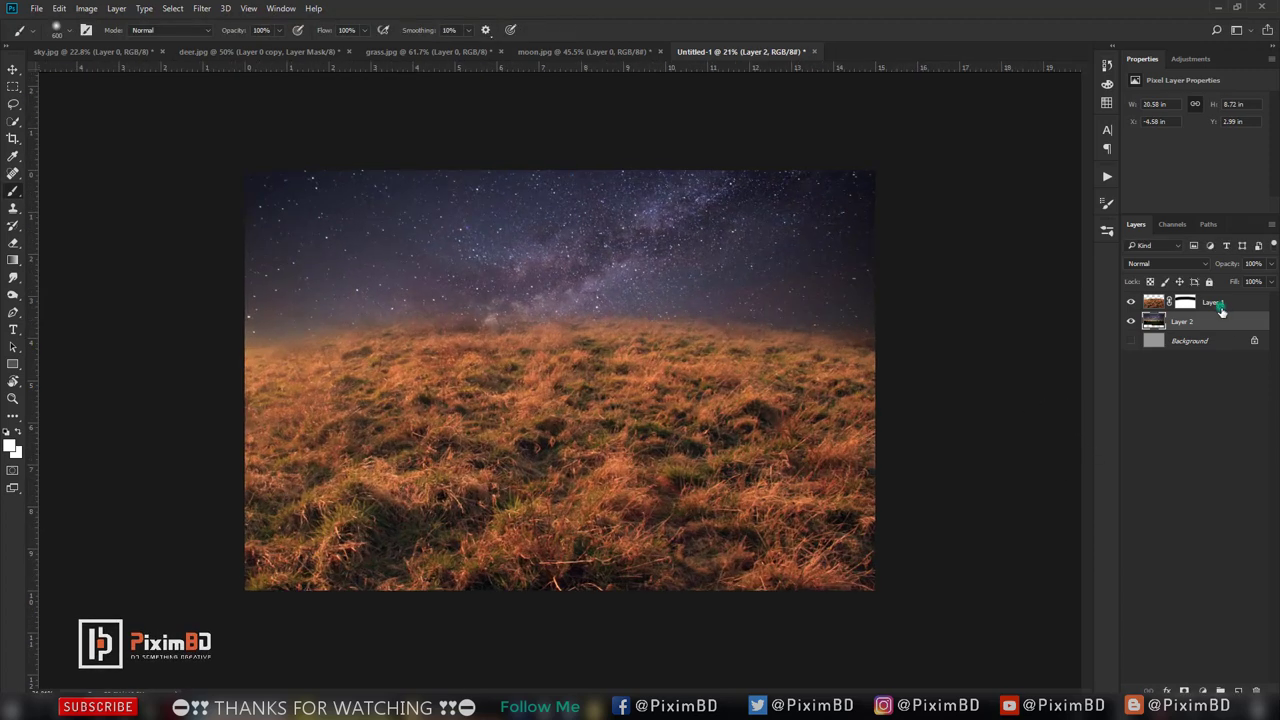
left_click(1220, 305)
left_click(1238, 690)
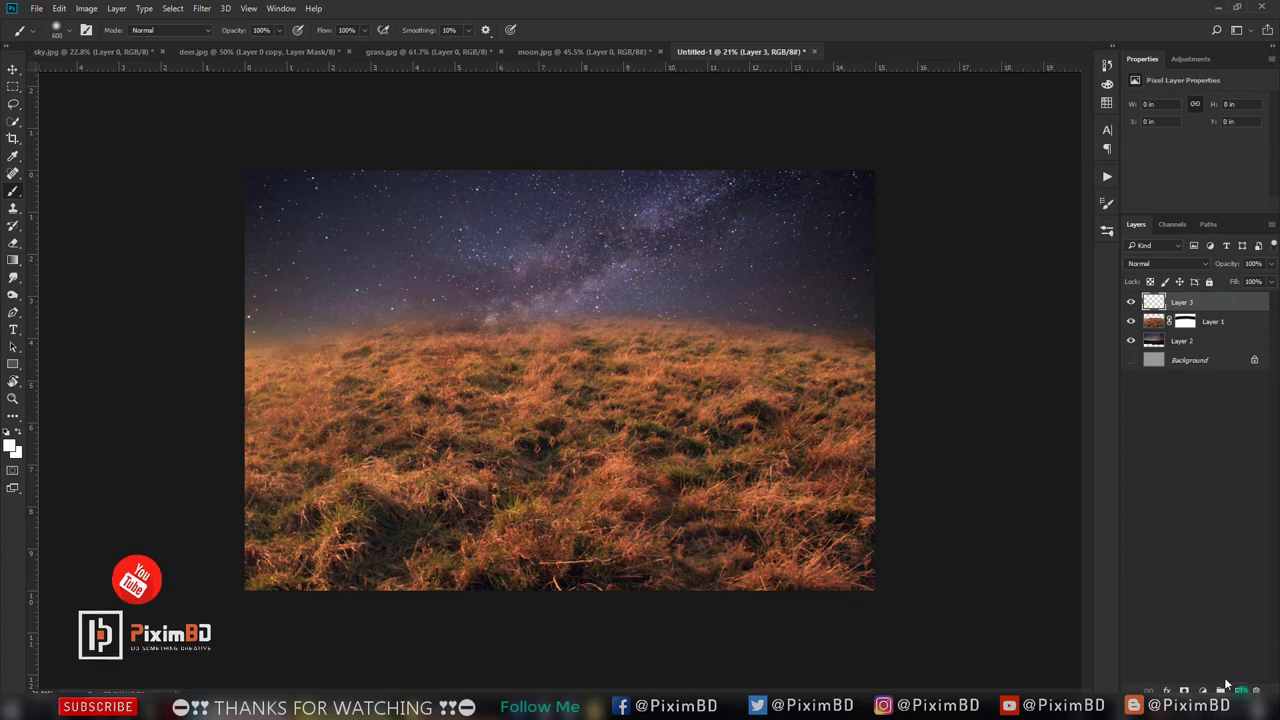
- Paint low-opacity black shading across the horizon band on Layer 3
left_click(10, 418)
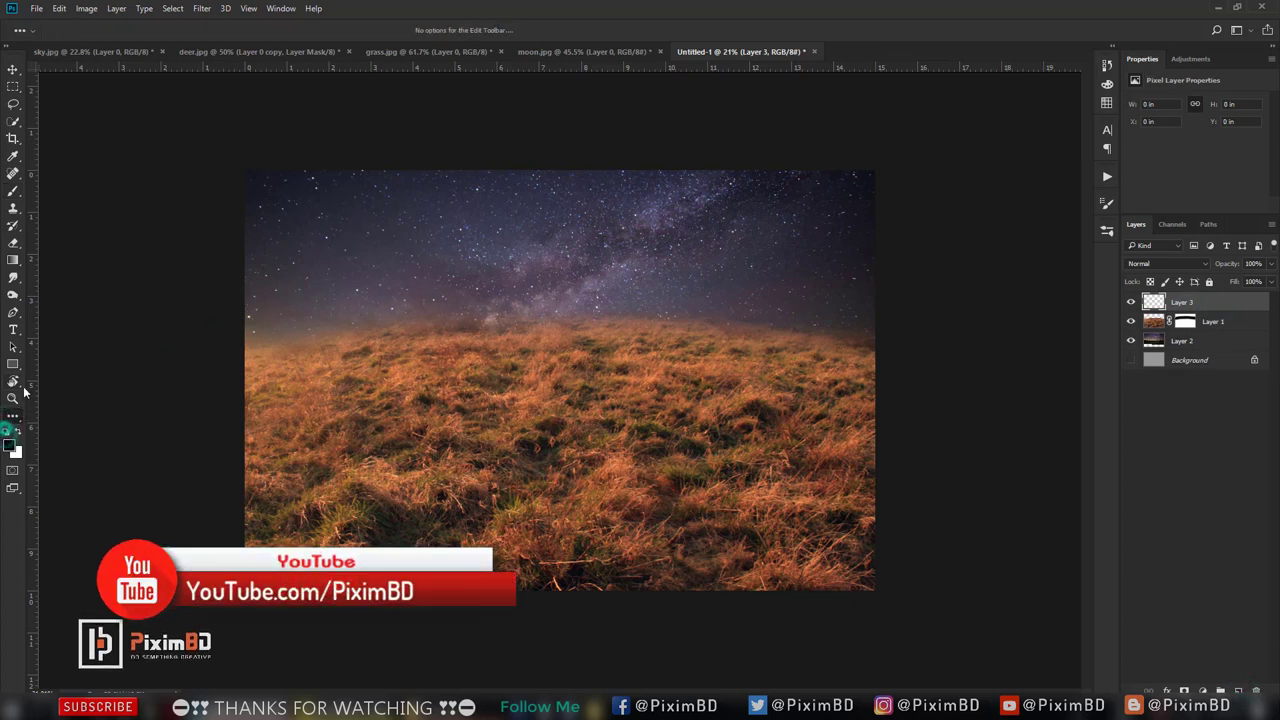
left_click(13, 190)
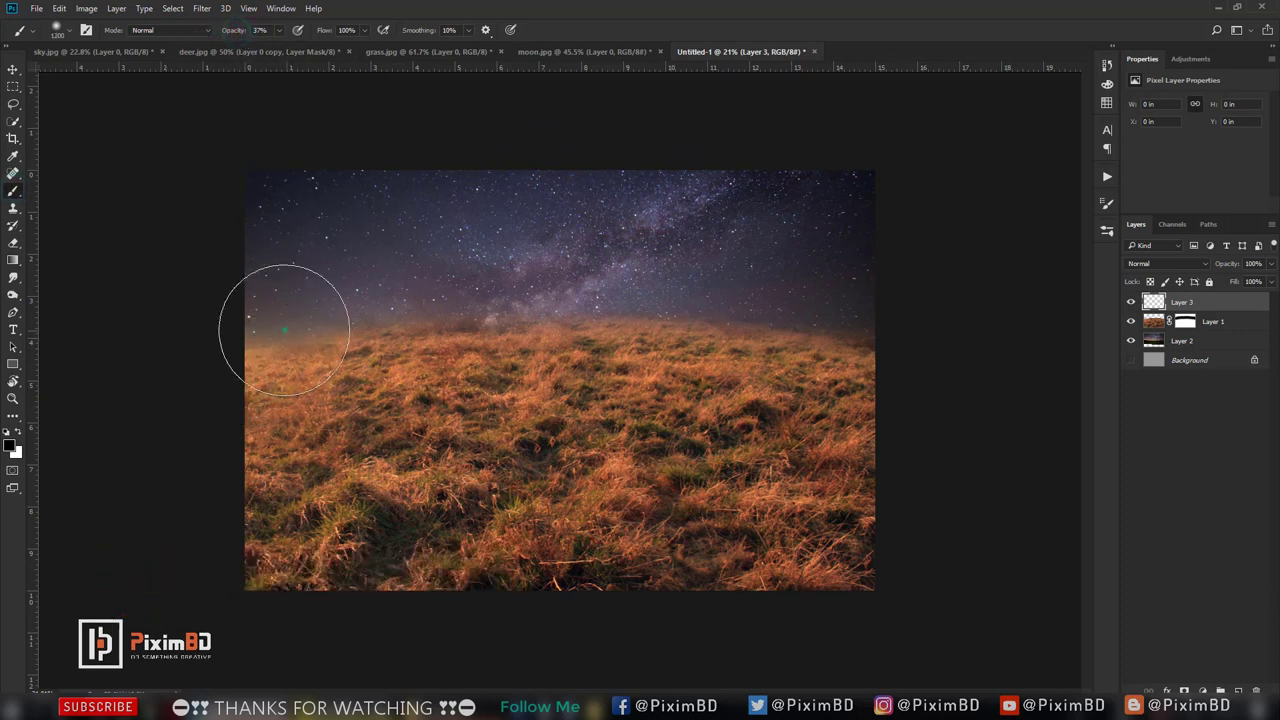
left_click_drag(286, 323, 980, 358)
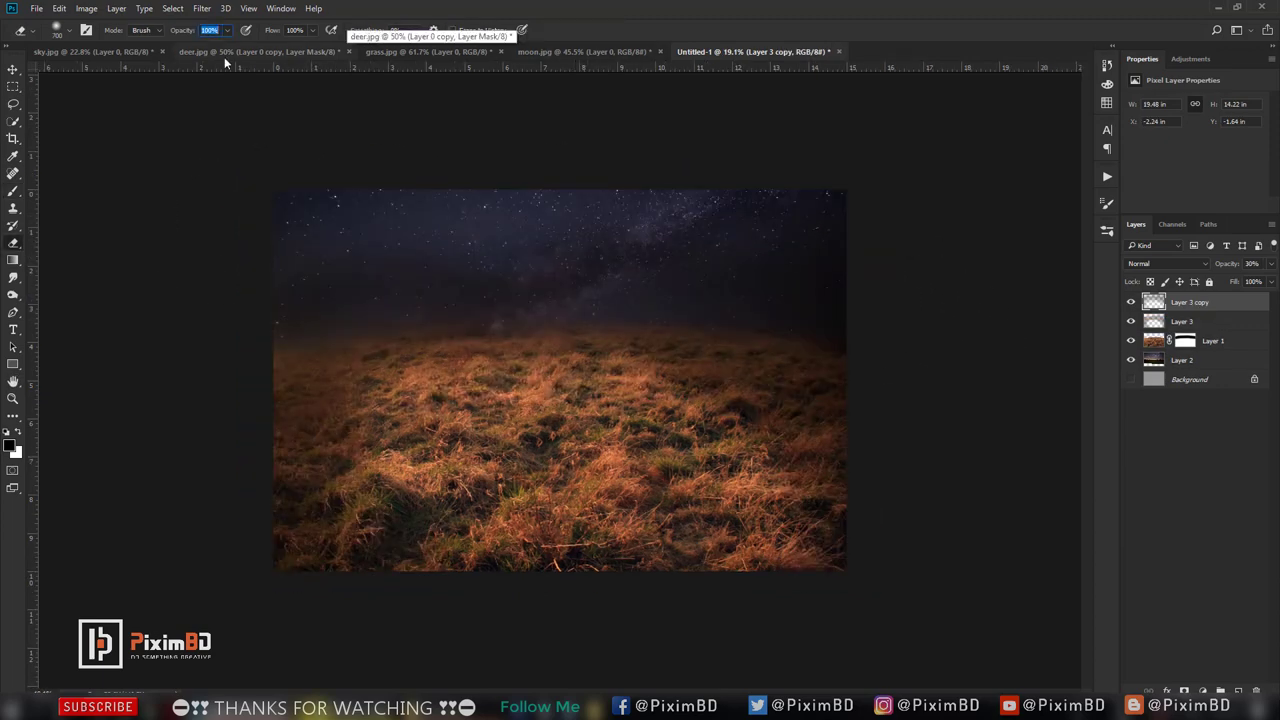
- Hide Layer 0 in deer.jpg and drag the masked Layer 0 copy into the composite
left_click(223, 56)
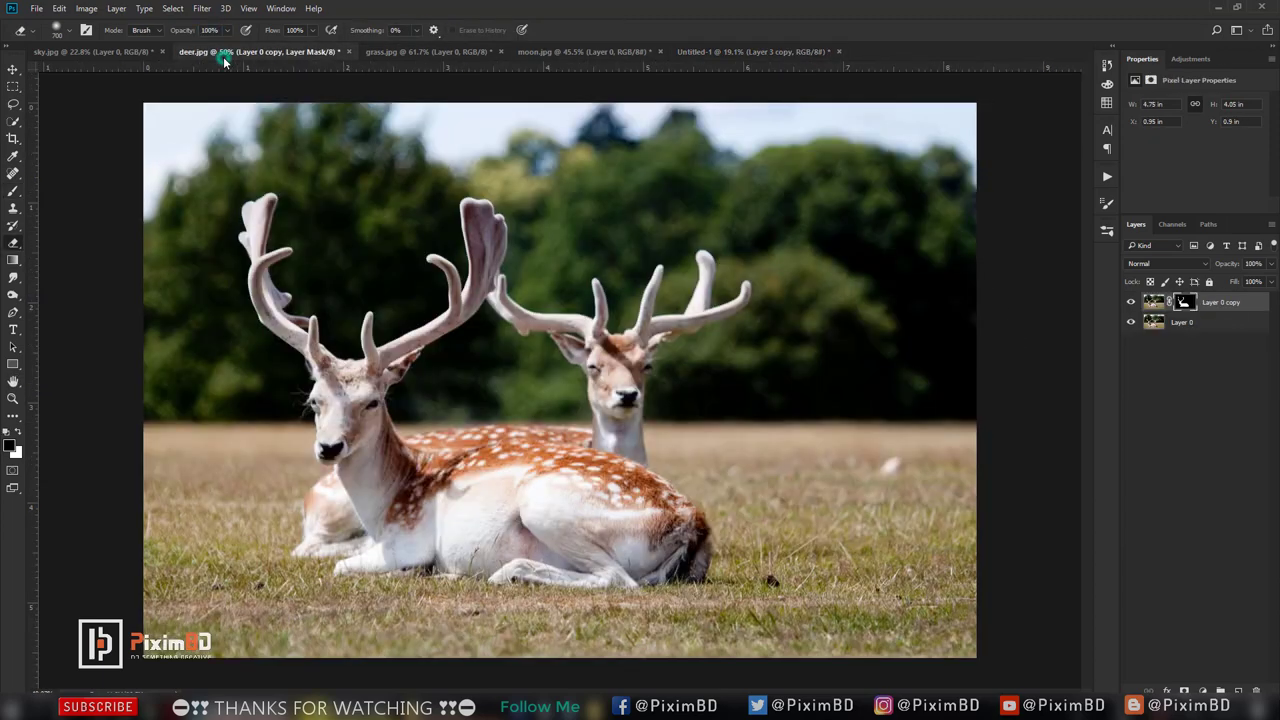
left_click(1131, 322)
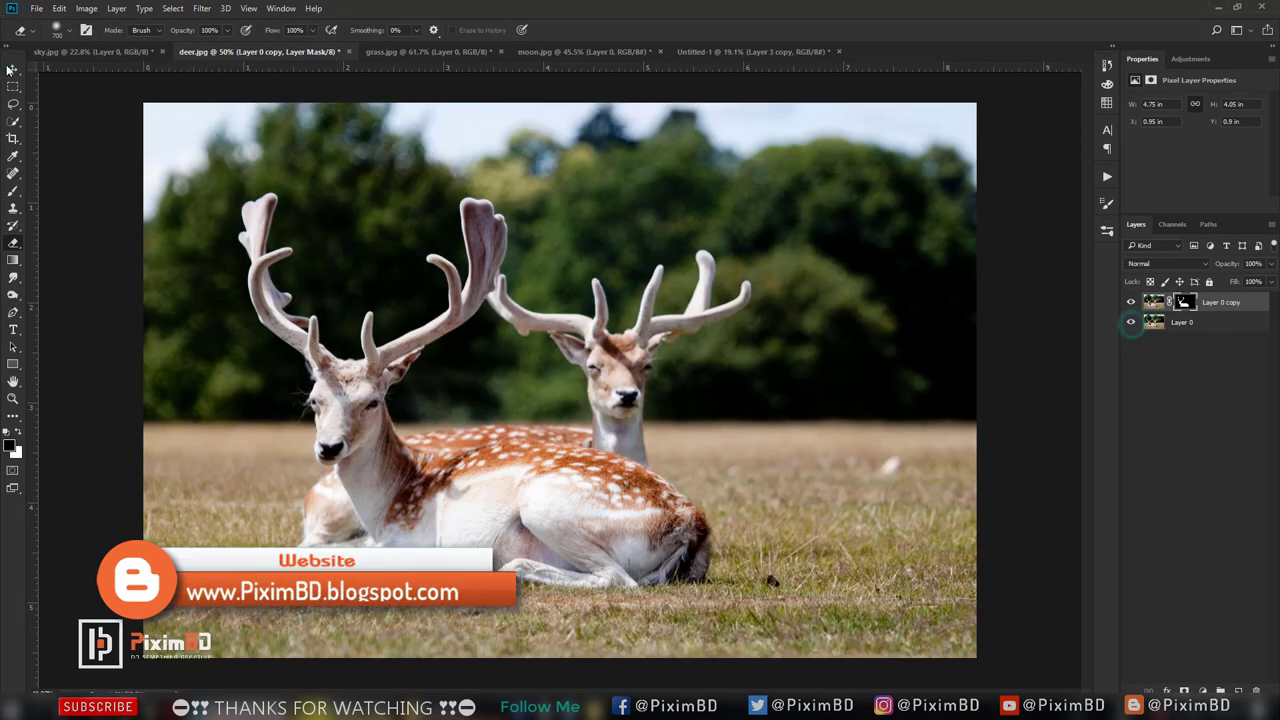
key("v")
left_click(1131, 322)
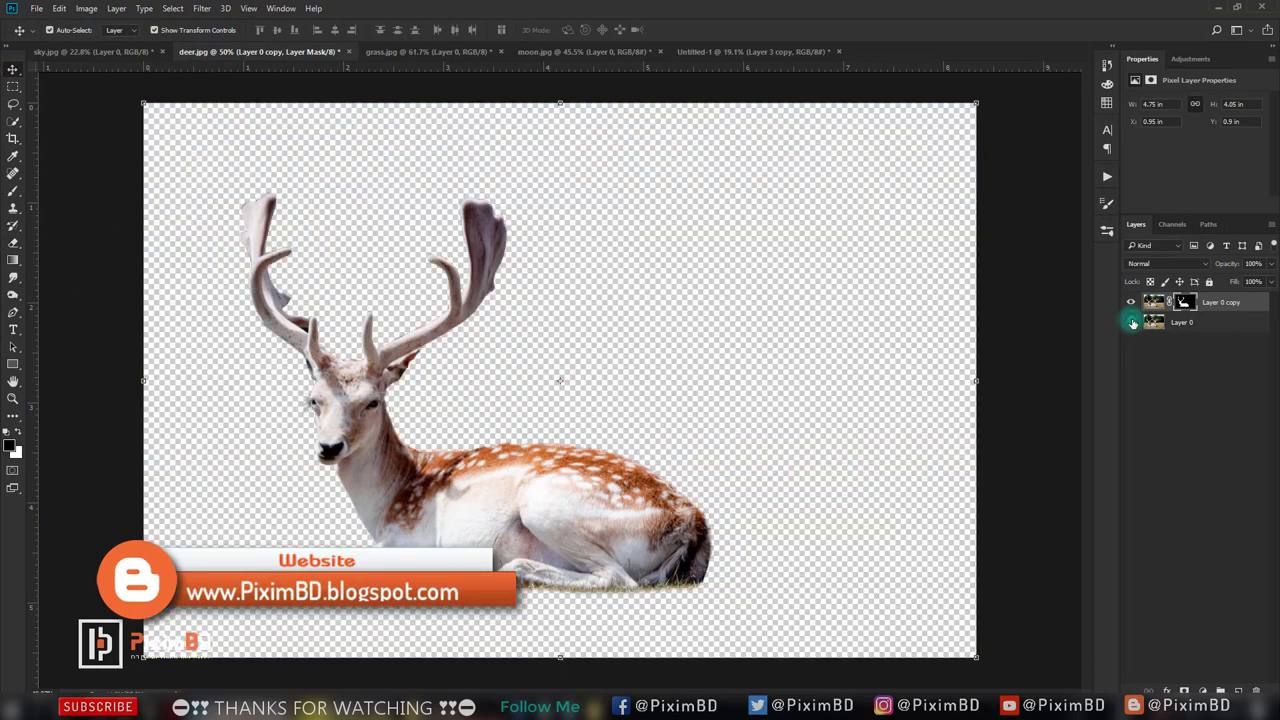
mouse_move(1249, 302)
left_mouse_down()
mouse_move(587, 127)
mouse_move(565, 398)
left_mouse_up()
- Scale the deer to about 136% and place it left of centre in the grass
left_click_drag(723, 290, 786, 252)
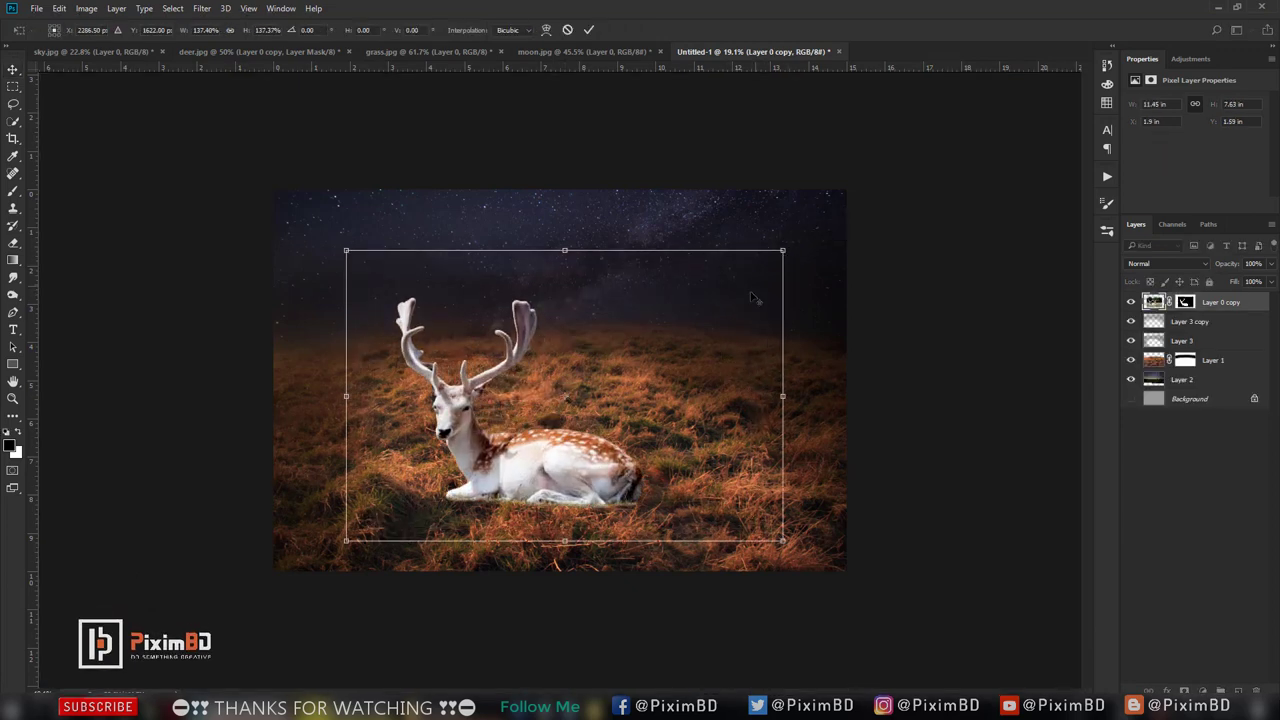
left_click_drag(652, 378, 669, 362)
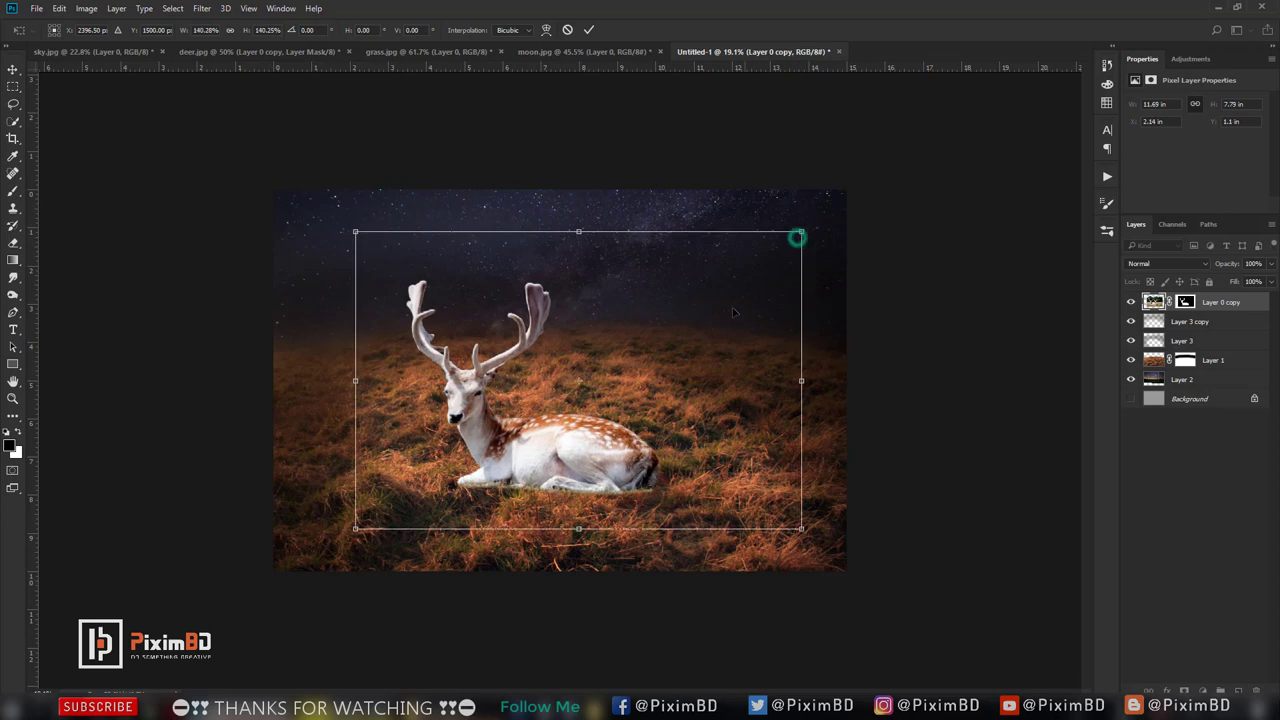
left_click_drag(736, 318, 728, 308)
left_click_drag(797, 226, 808, 218)
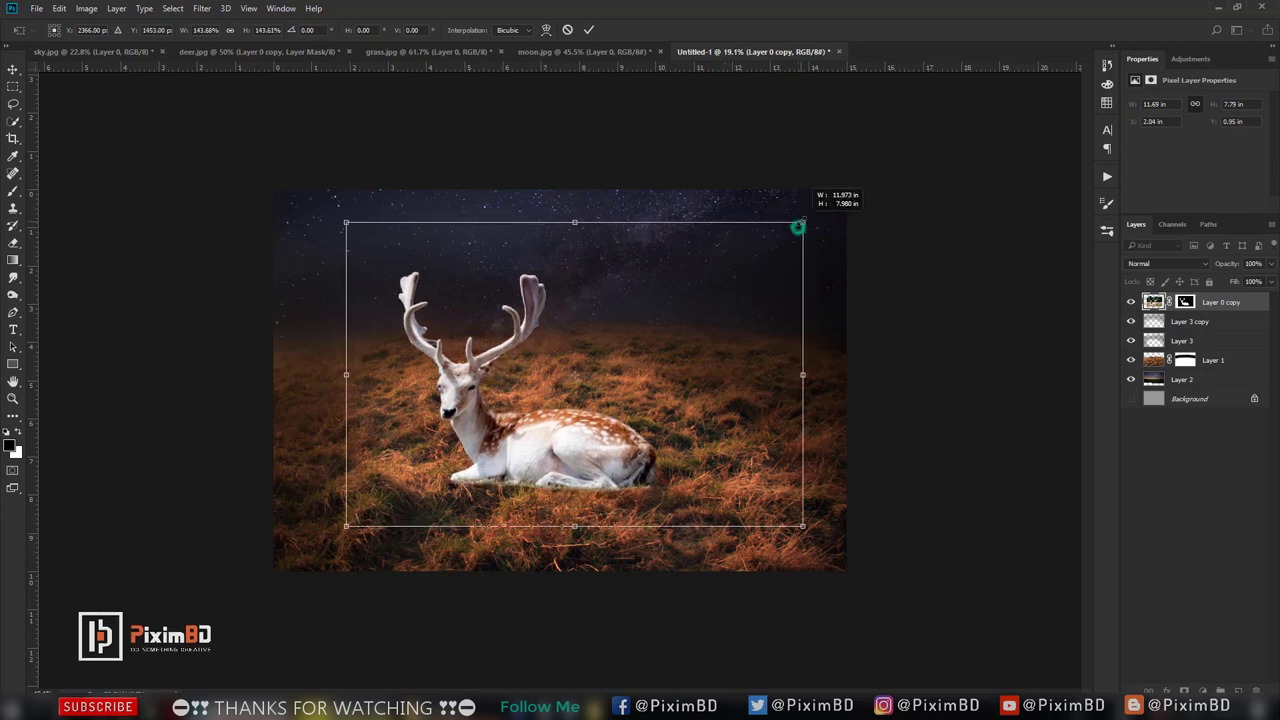
left_click_drag(645, 346, 640, 329)
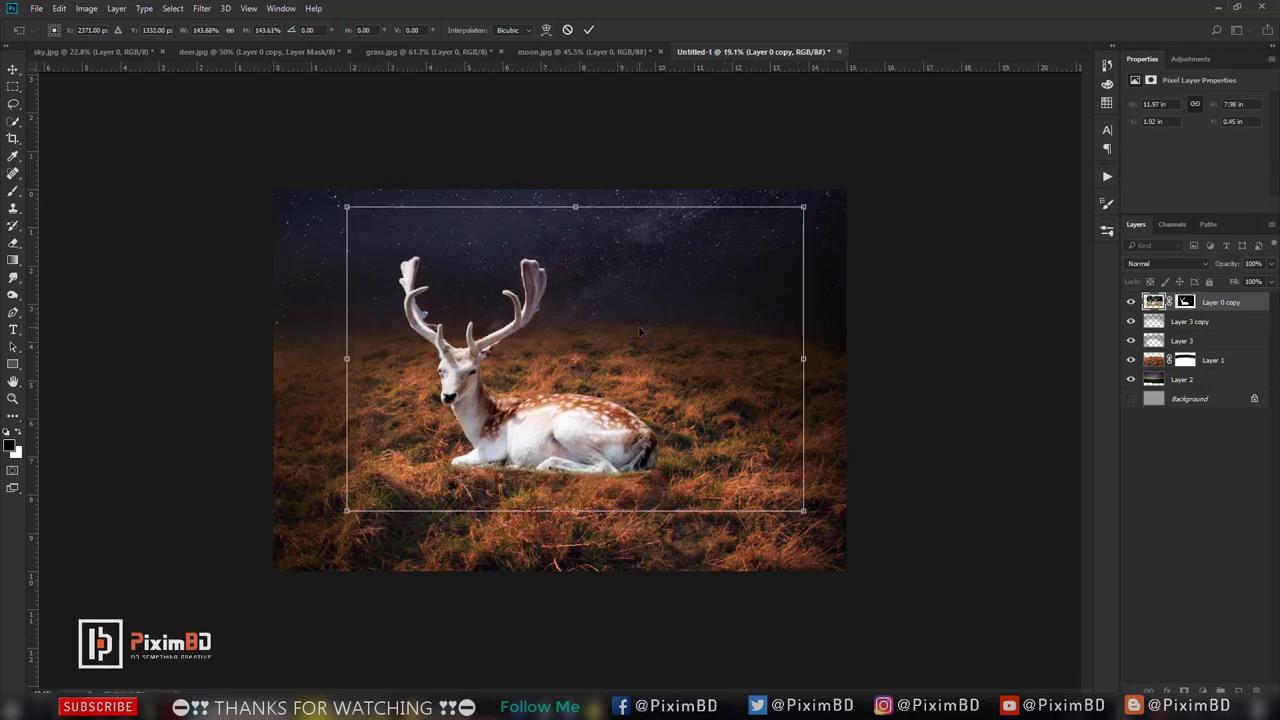
left_click_drag(797, 225, 791, 215)
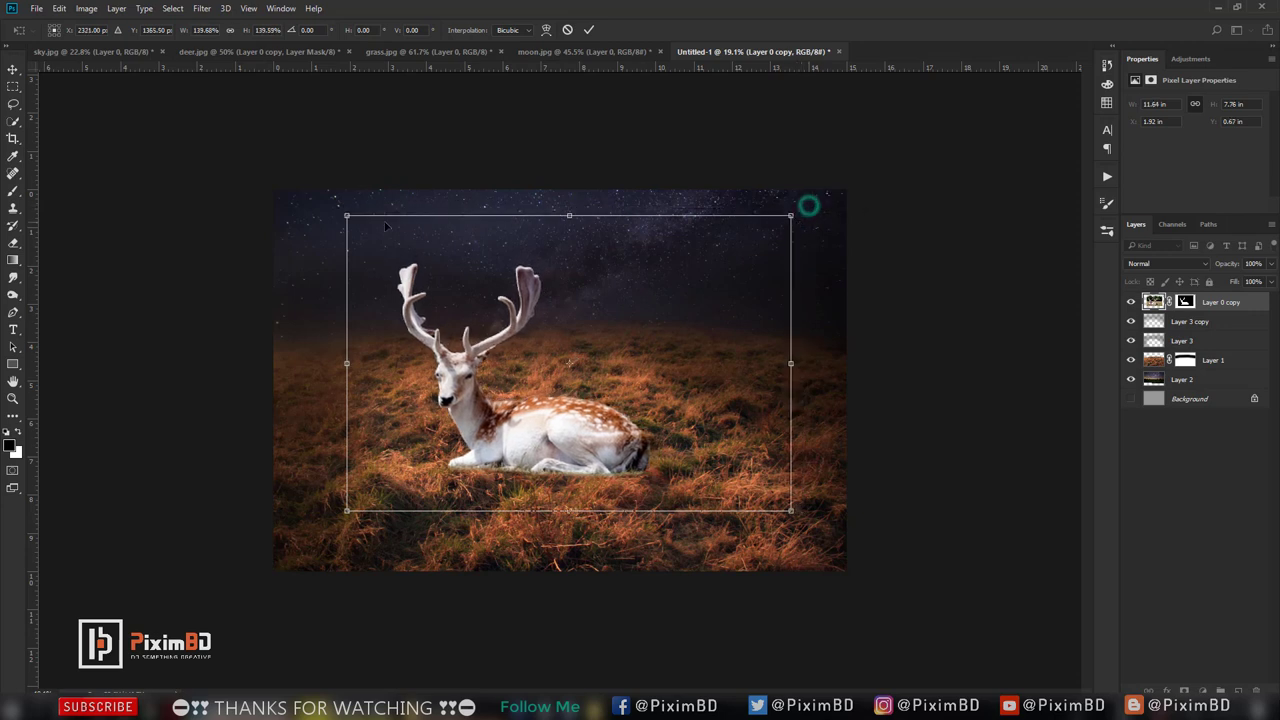
left_click_drag(346, 215, 349, 217)
left_click_drag(345, 213, 356, 221)
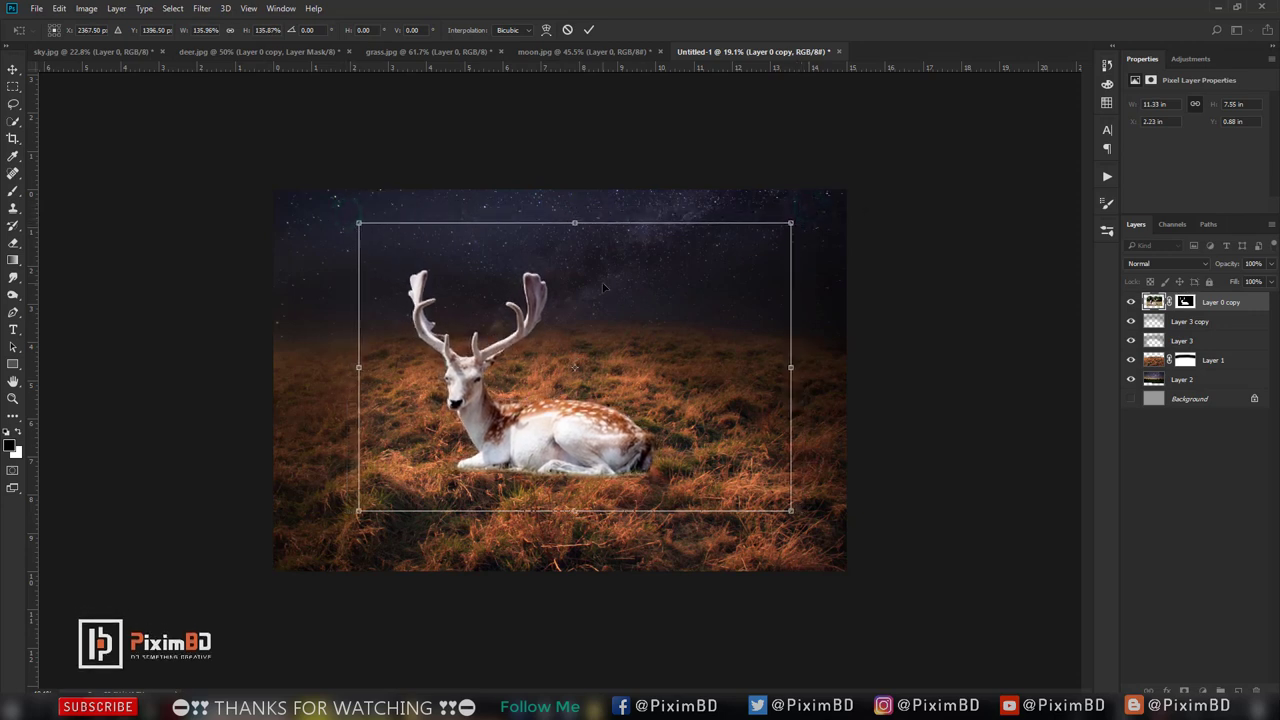
left_click_drag(638, 307, 643, 320)
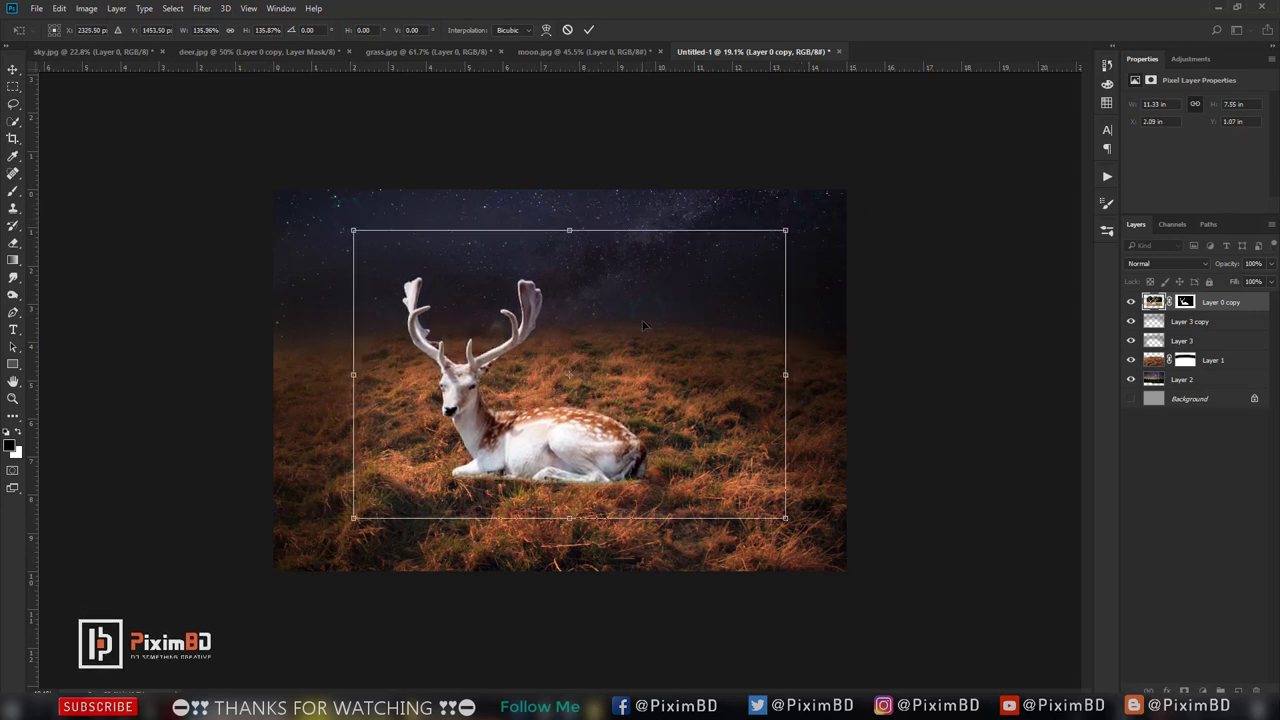
key("Return")
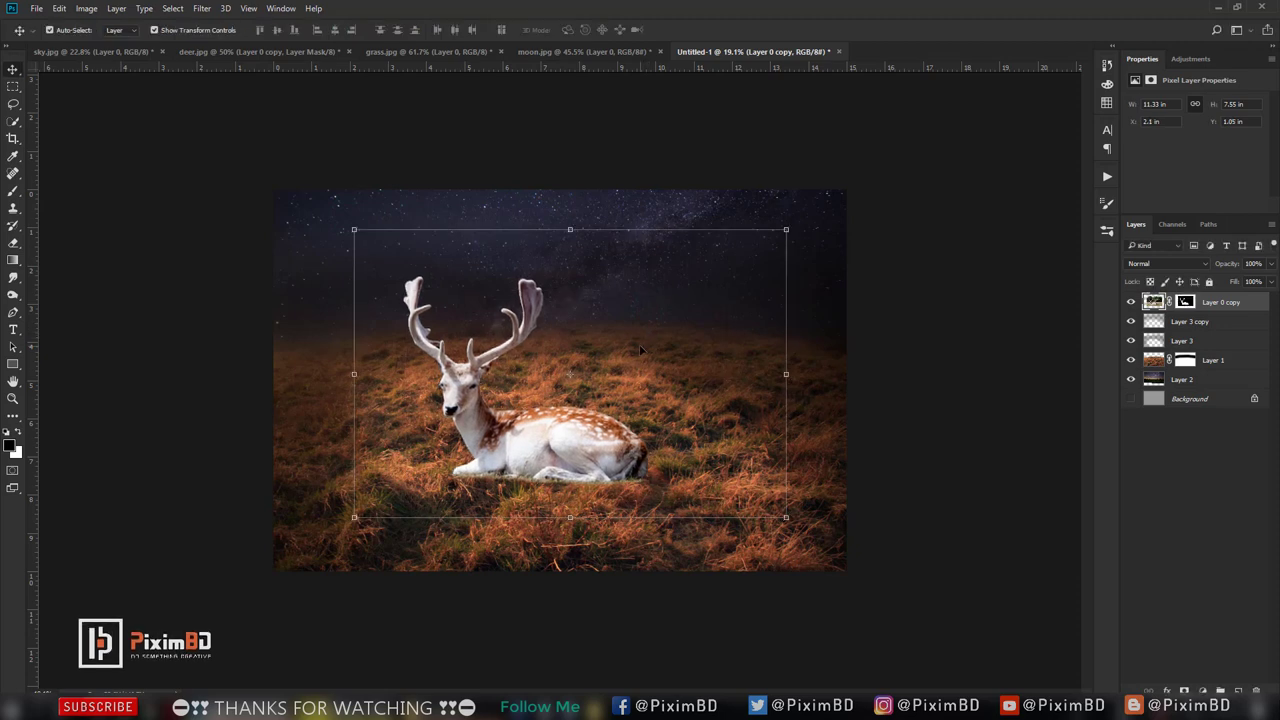
- Shrink the deer to 97.7% and nudge it slightly down
scroll(630, 350, "down", 1)
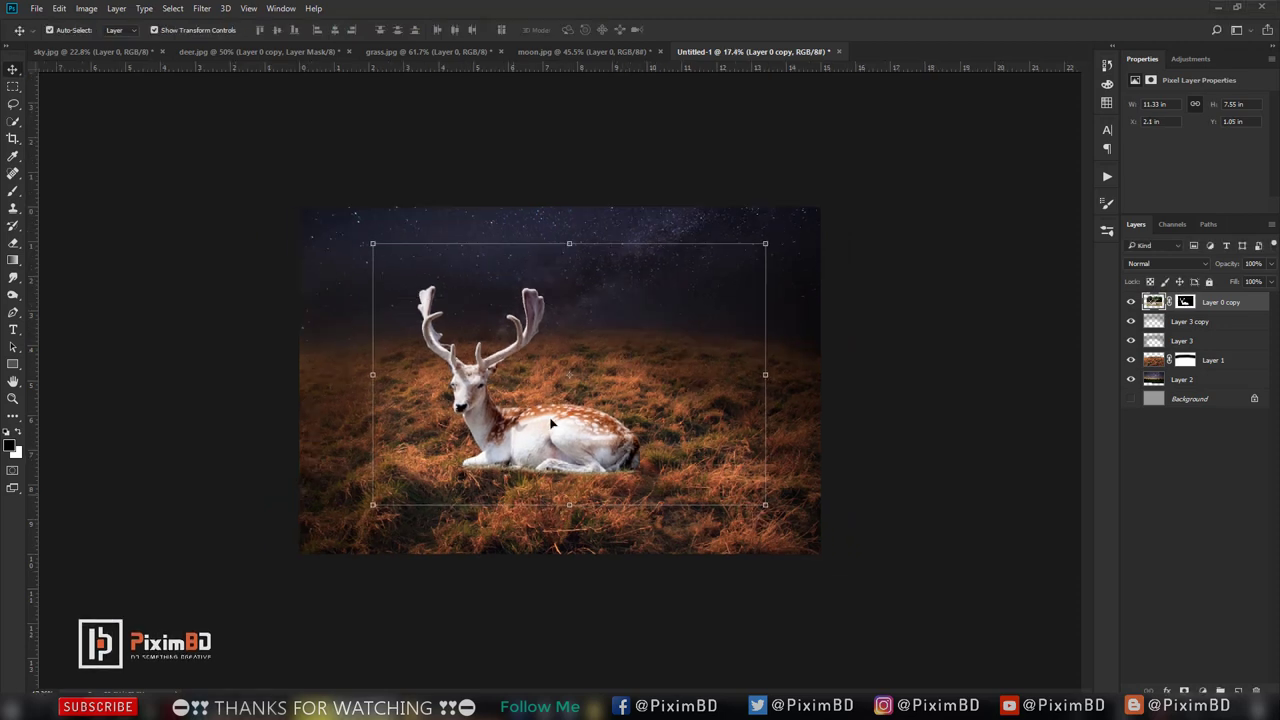
left_click_drag(371, 244, 381, 250)
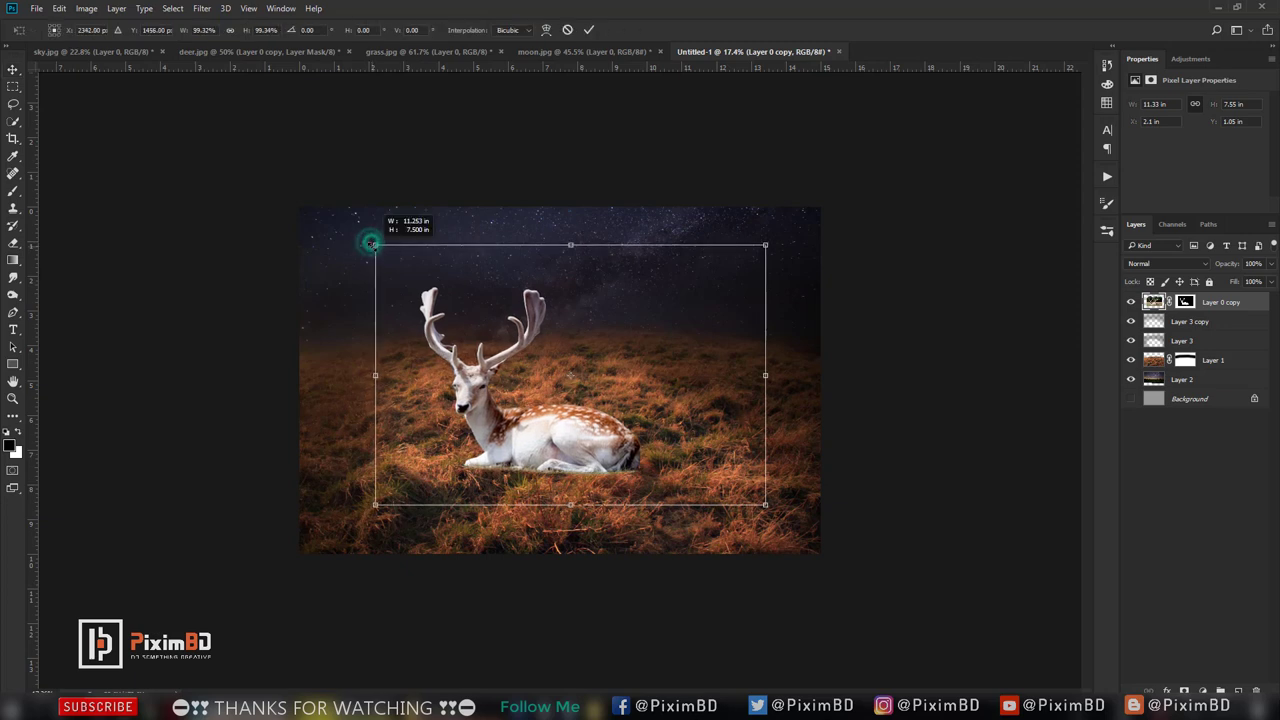
key("shift+Down")
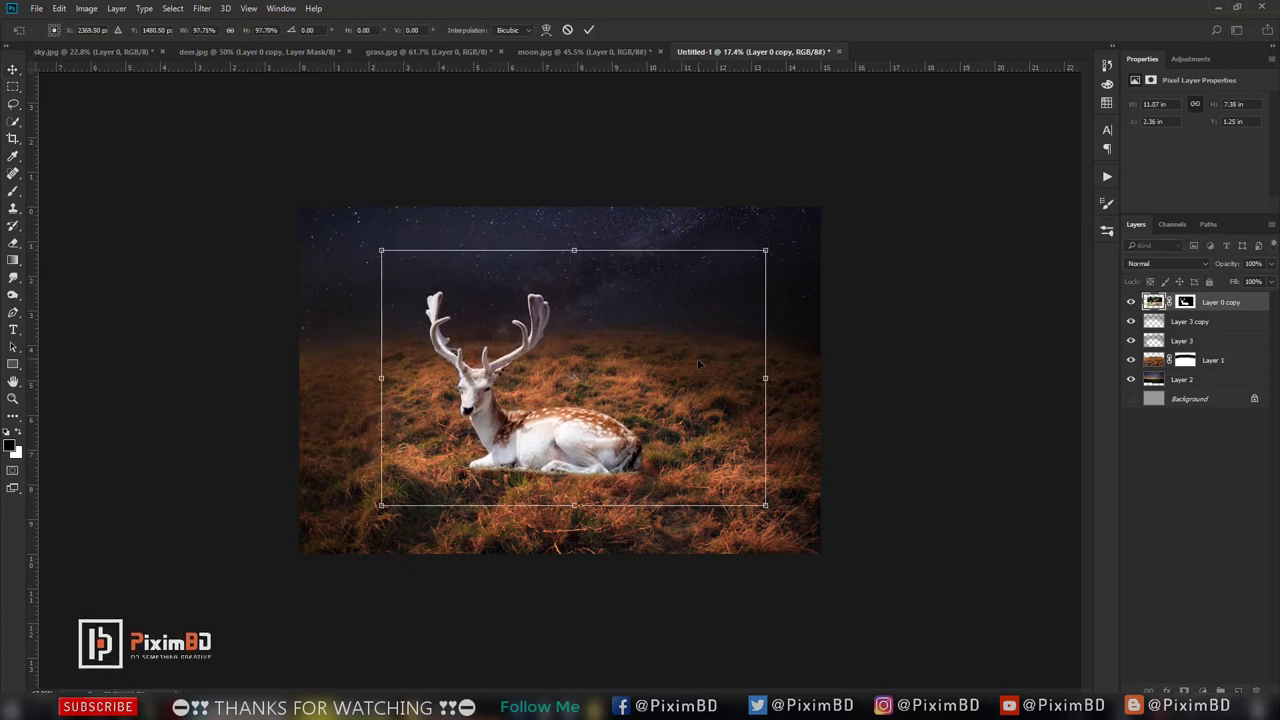
key("Return")
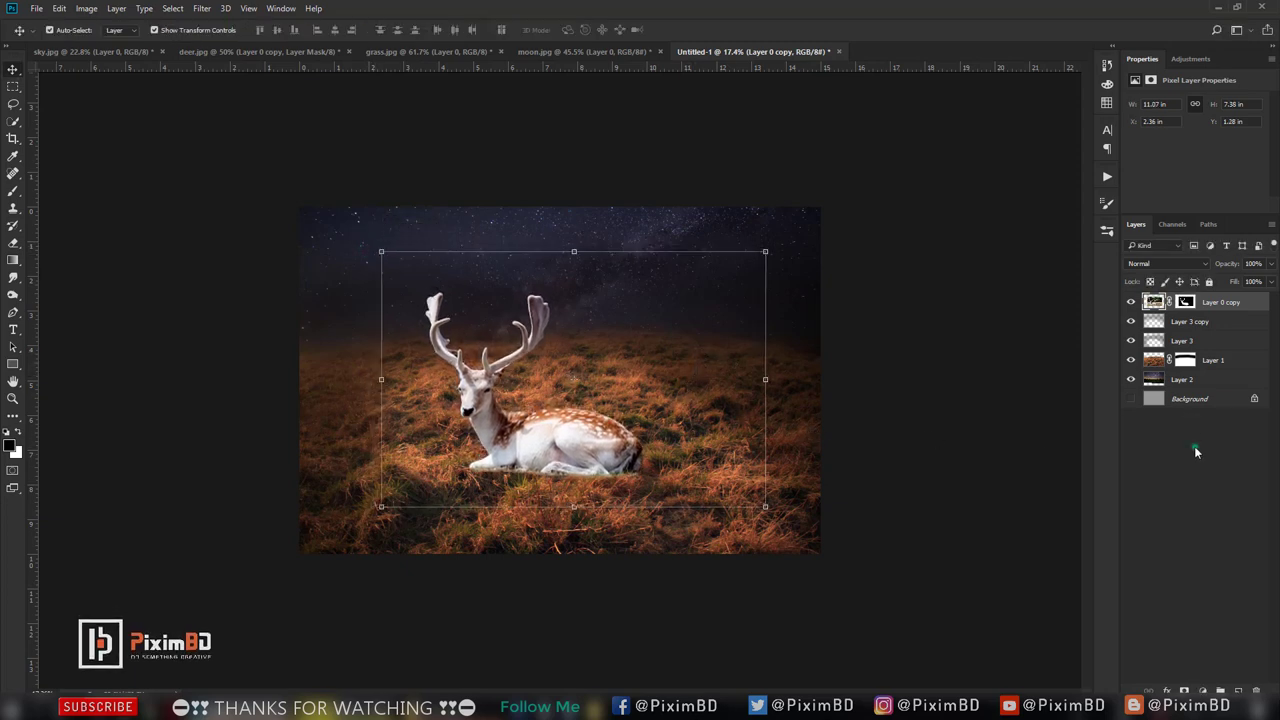
left_click(1190, 321)
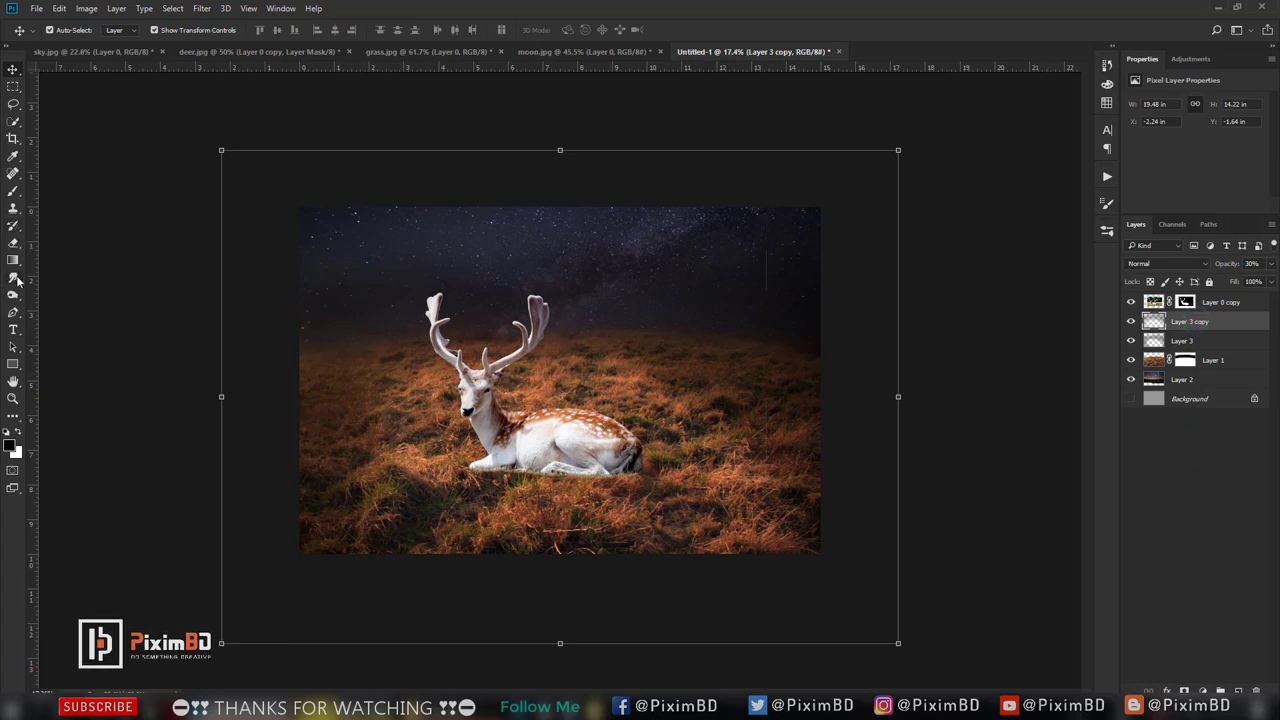
- Darken the grass around the deer on Layer 3 copy with a soft black 37% brush
left_click(13, 190)
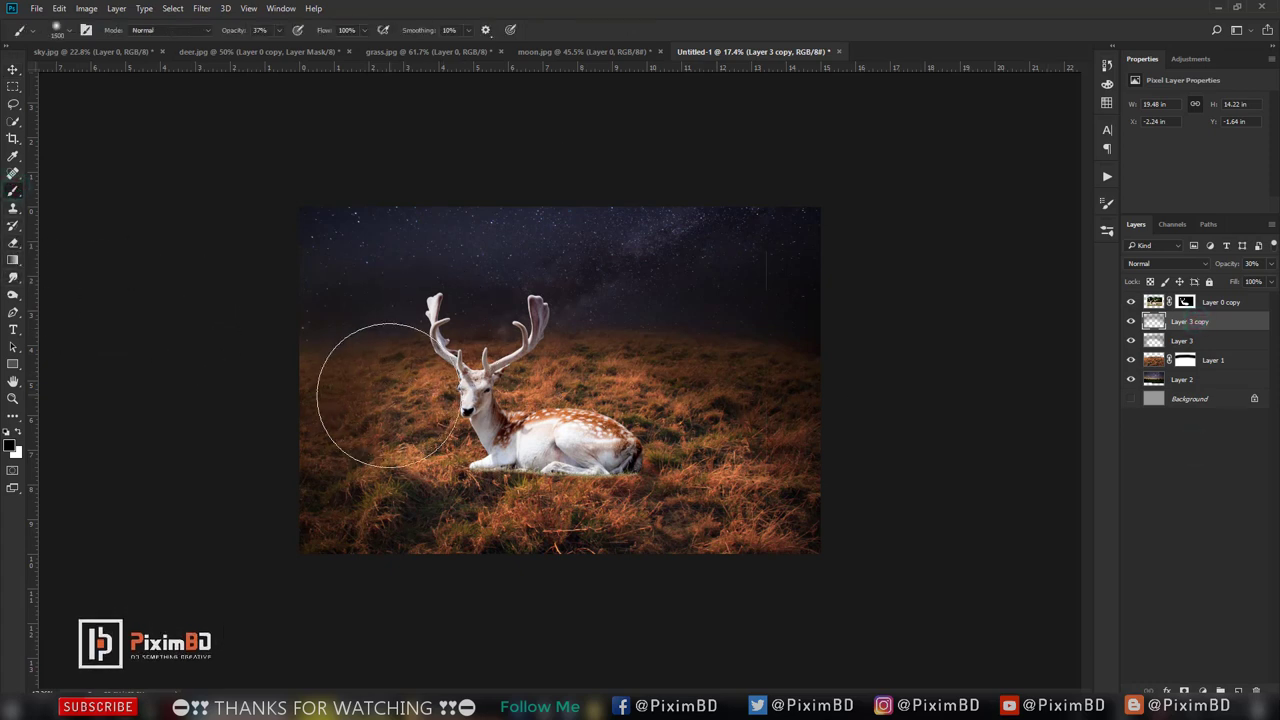
left_click_drag(371, 400, 370, 412)
mouse_move(400, 486)
left_mouse_down()
mouse_move(520, 537)
mouse_move(700, 494)
mouse_move(682, 374)
mouse_move(509, 297)
mouse_move(357, 400)
mouse_move(509, 314)
left_mouse_up()
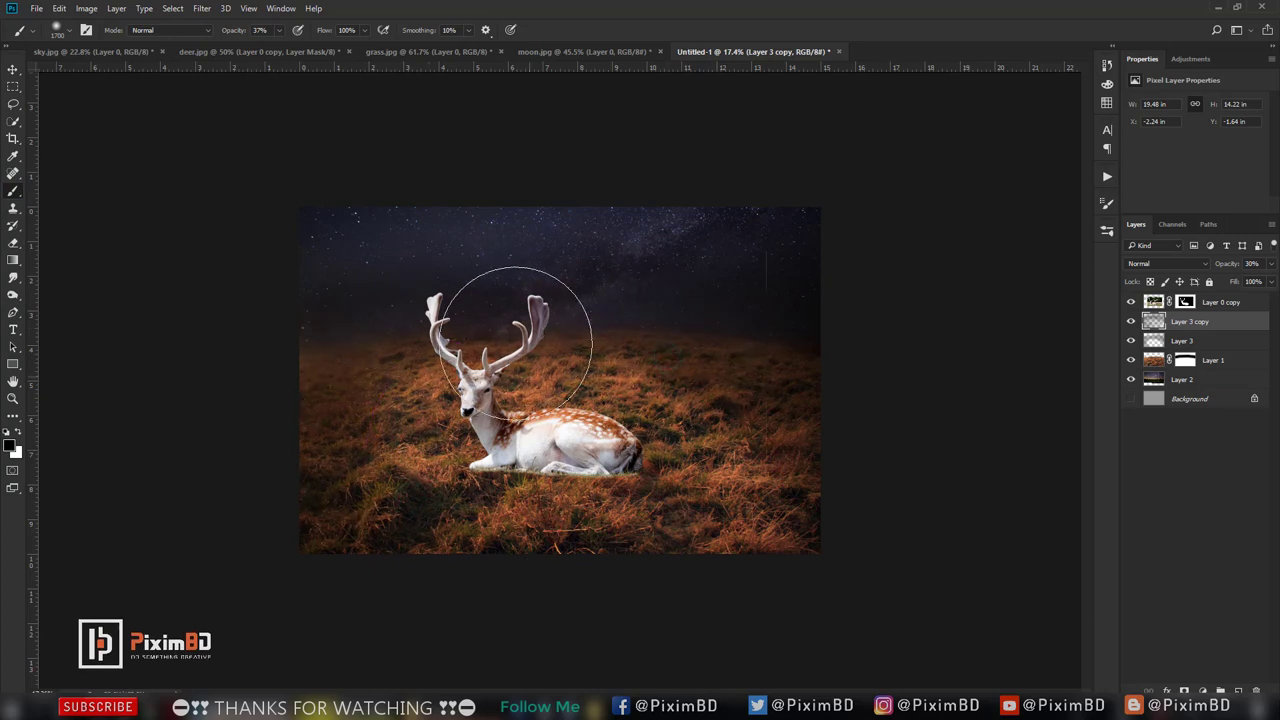
left_click(300, 268)
mouse_move(300, 266)
left_mouse_down()
mouse_move(451, 209)
mouse_move(826, 226)
mouse_move(737, 346)
mouse_move(622, 356)
mouse_move(703, 457)
mouse_move(571, 520)
mouse_move(443, 443)
mouse_move(556, 361)
mouse_move(491, 300)
mouse_move(443, 491)
mouse_move(563, 543)
mouse_move(788, 413)
mouse_move(609, 323)
mouse_move(386, 443)
left_mouse_up()
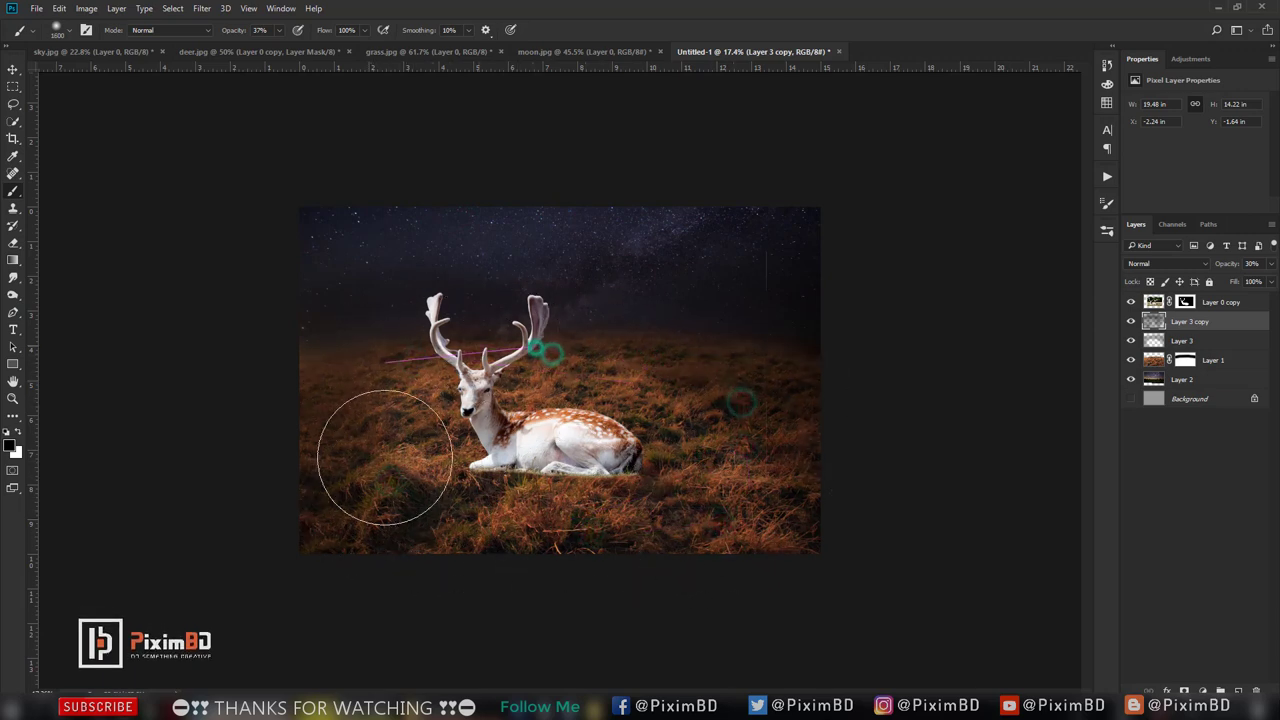
- On Layer 3, undo a stray darkening stroke and lower brush opacity to 15%
left_click(1209, 344)
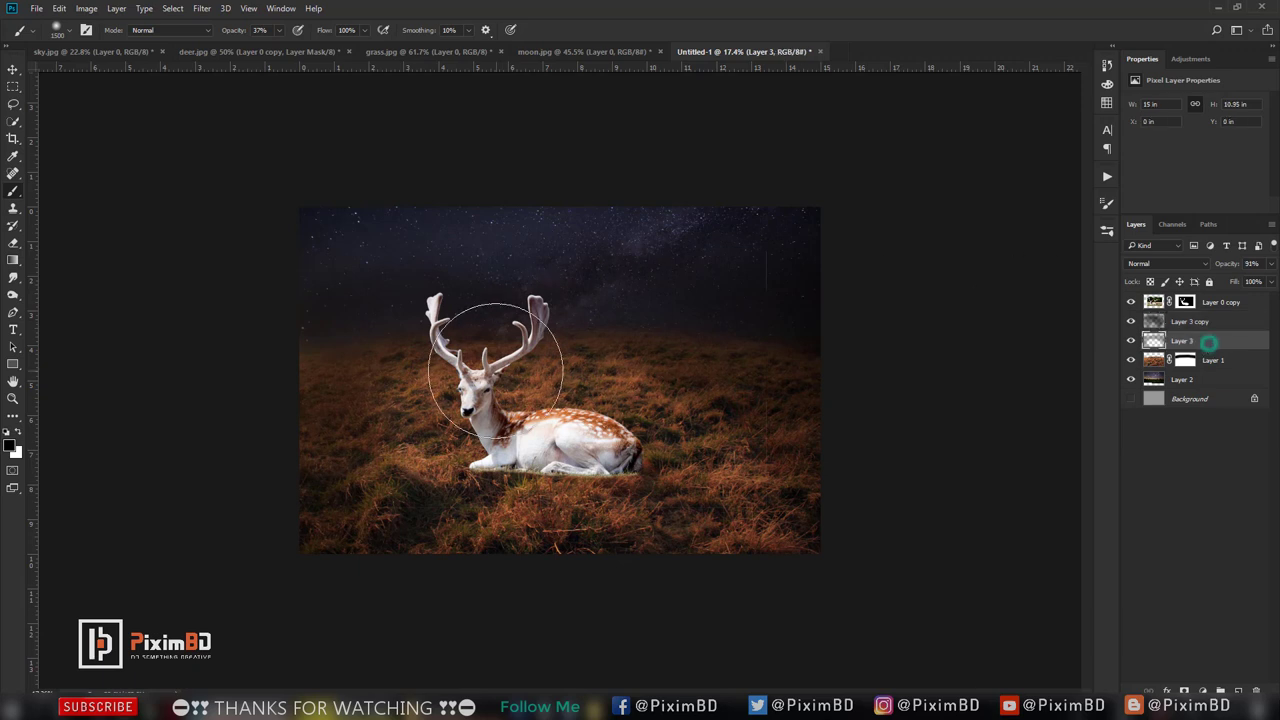
mouse_move(387, 363)
left_mouse_down()
mouse_move(494, 303)
mouse_move(629, 345)
left_mouse_up()
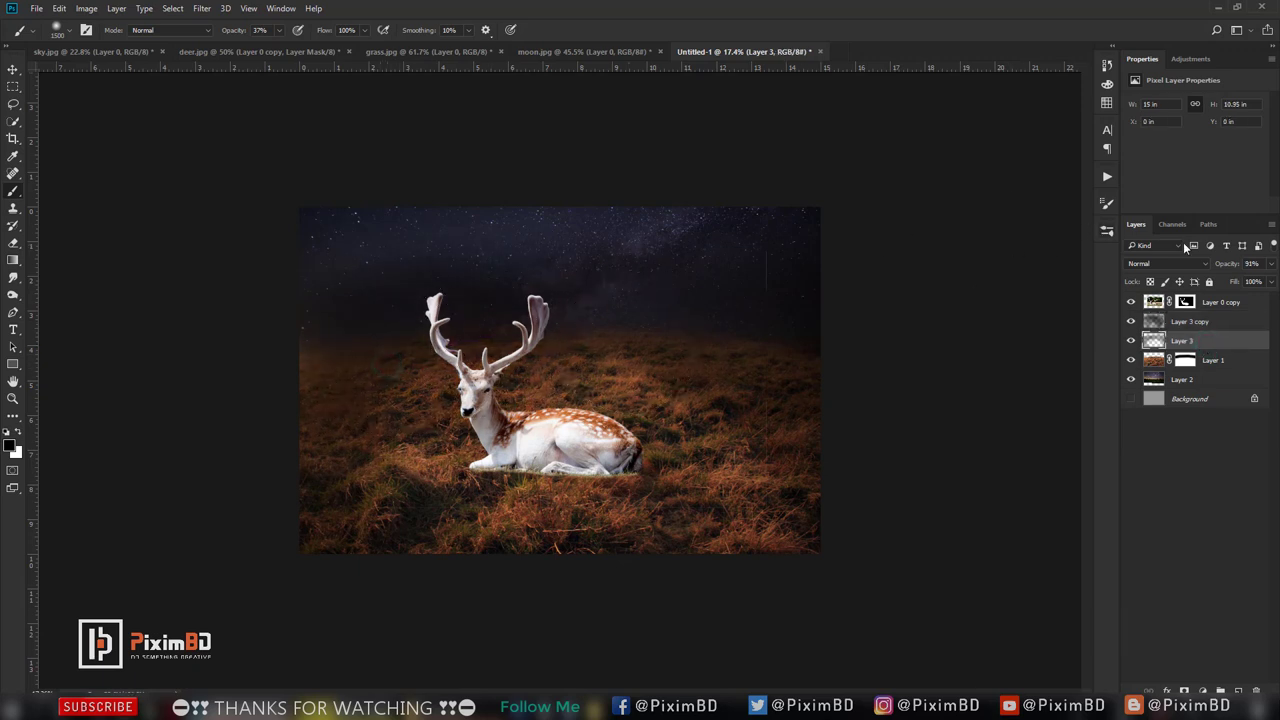
key("ctrl+z")
left_click_drag(214, 35, 216, 35)
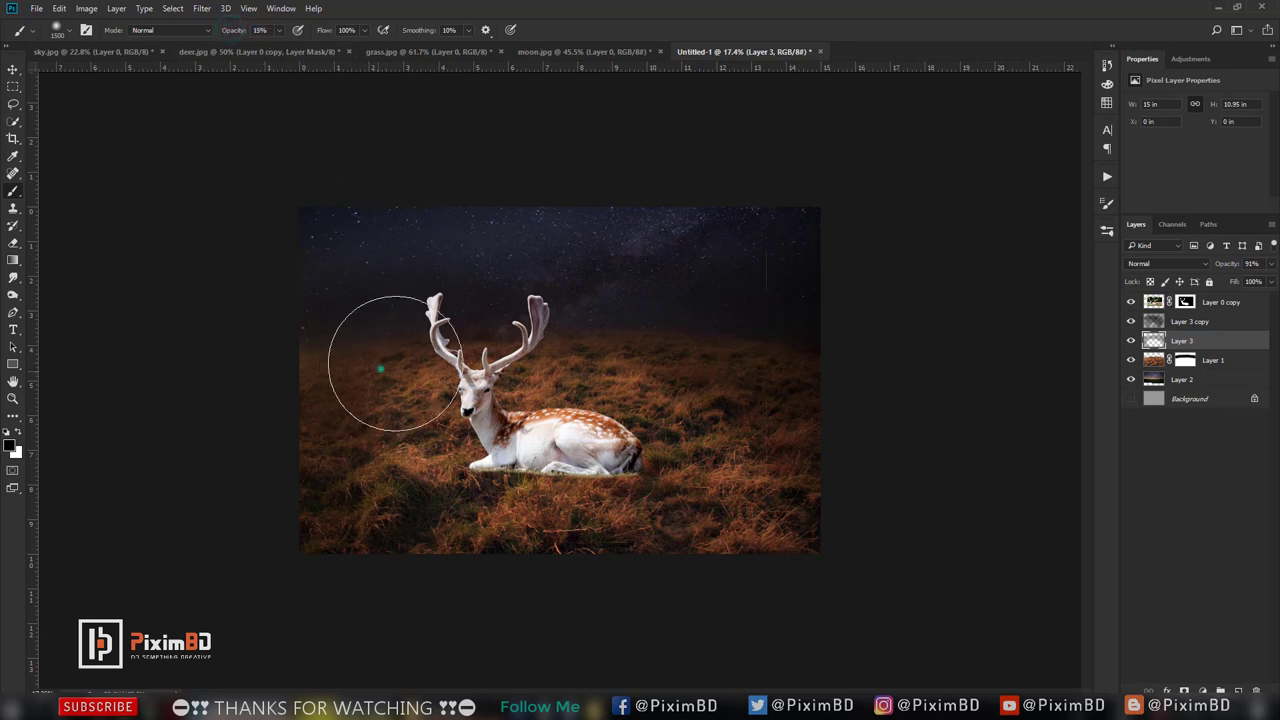
- Faintly darken the grass left of, beneath and below the deer at 15% opacity
left_click_drag(381, 369, 643, 371)
left_click_drag(548, 472, 588, 438)
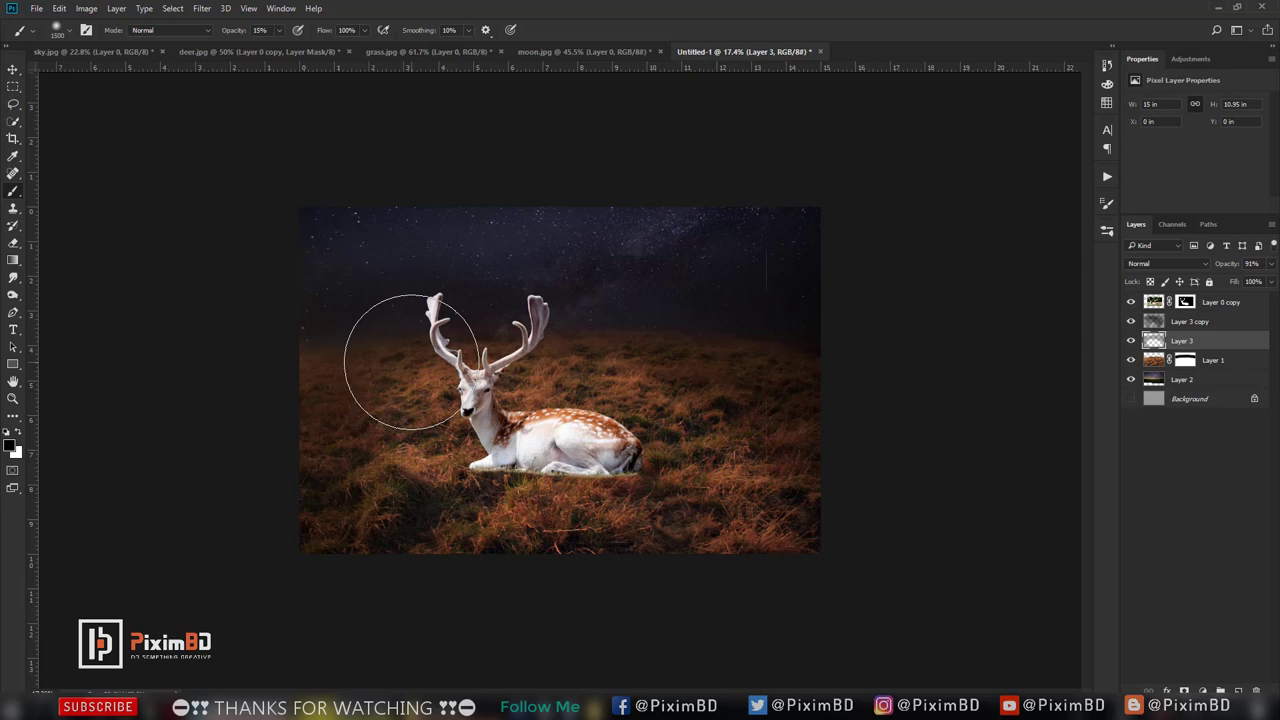
left_click_drag(383, 369, 617, 323)
left_click_drag(342, 519, 475, 550)
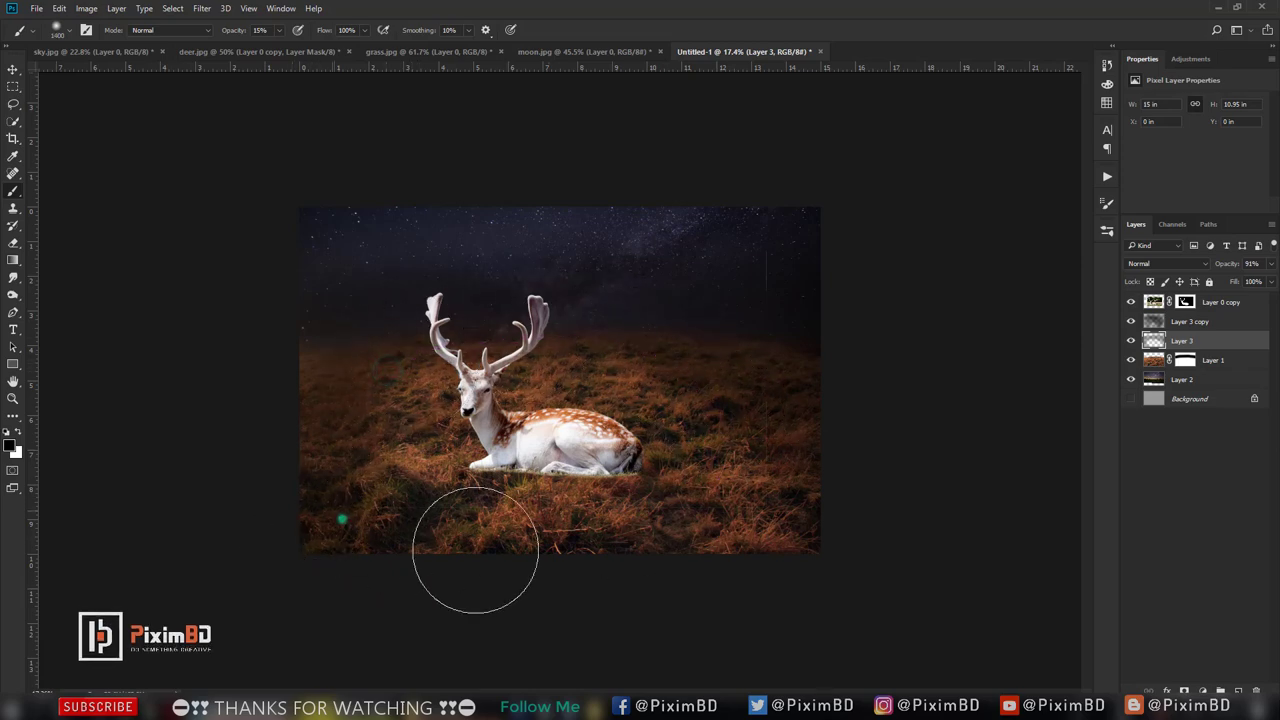
scroll(572, 432, "up", 2)
scroll(572, 432, "down", 1)
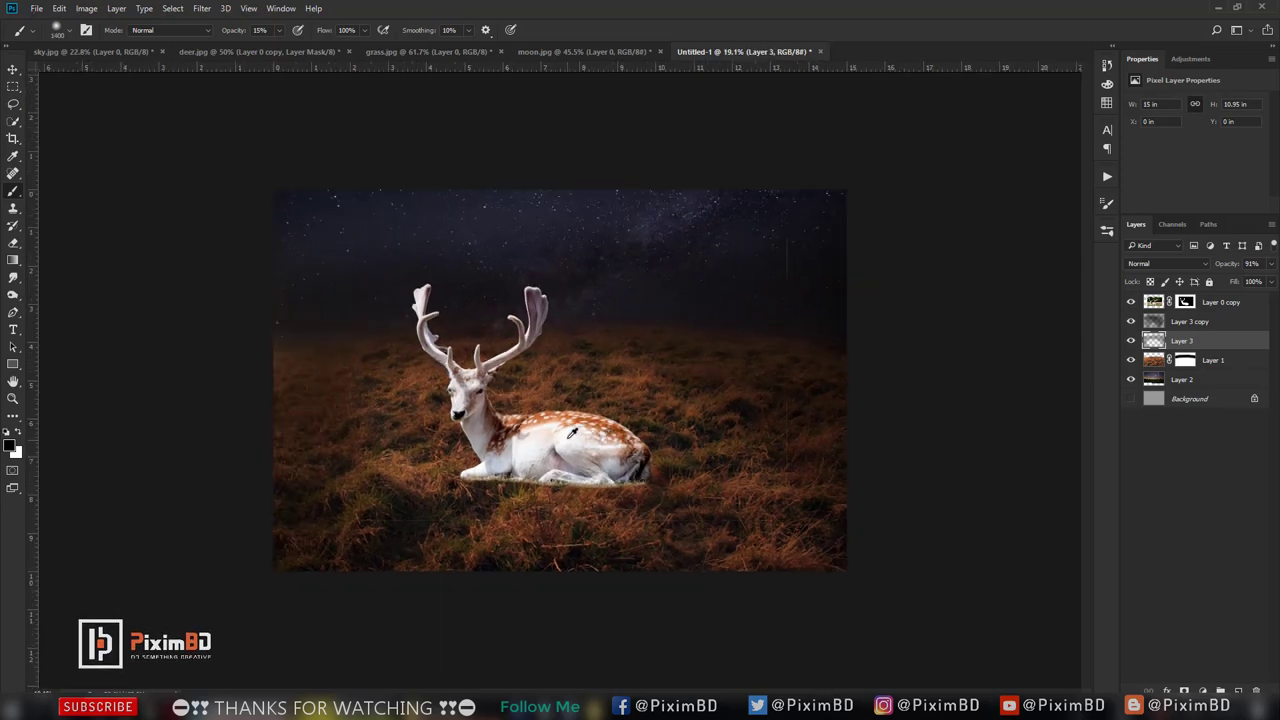
scroll(565, 400, "up", 3)
scroll(565, 400, "up", 1)
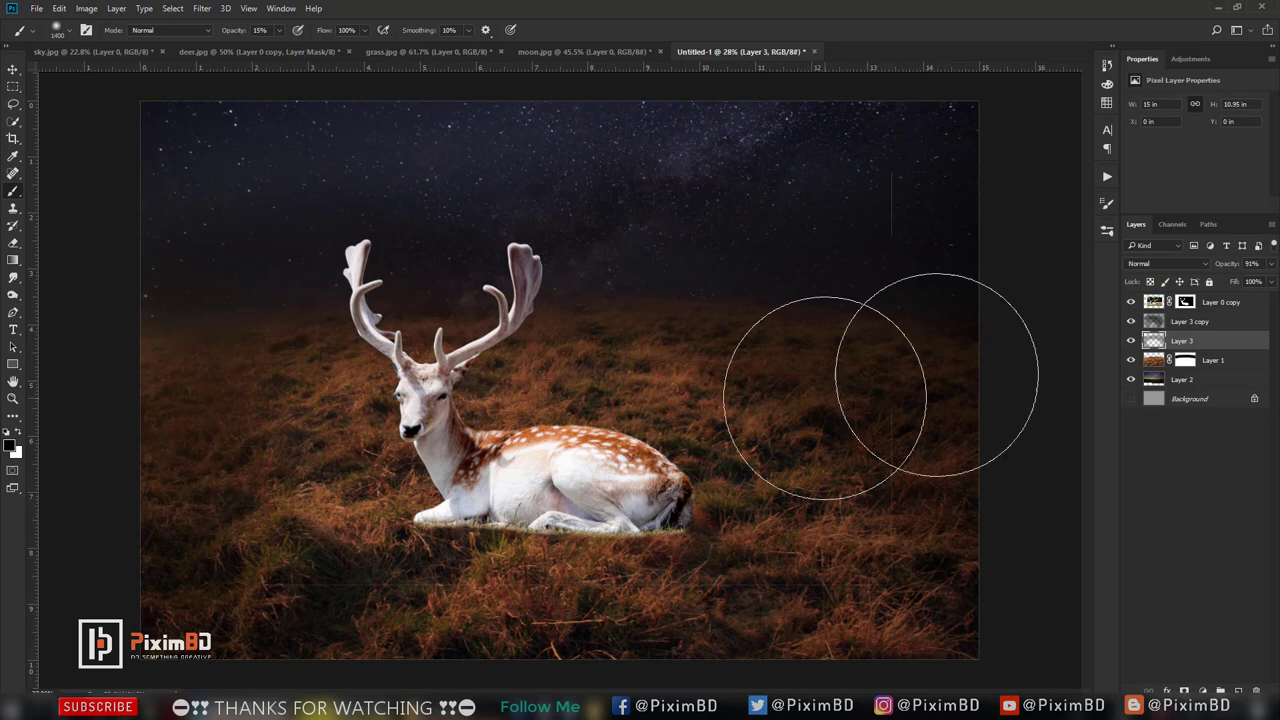
left_click(13, 244)
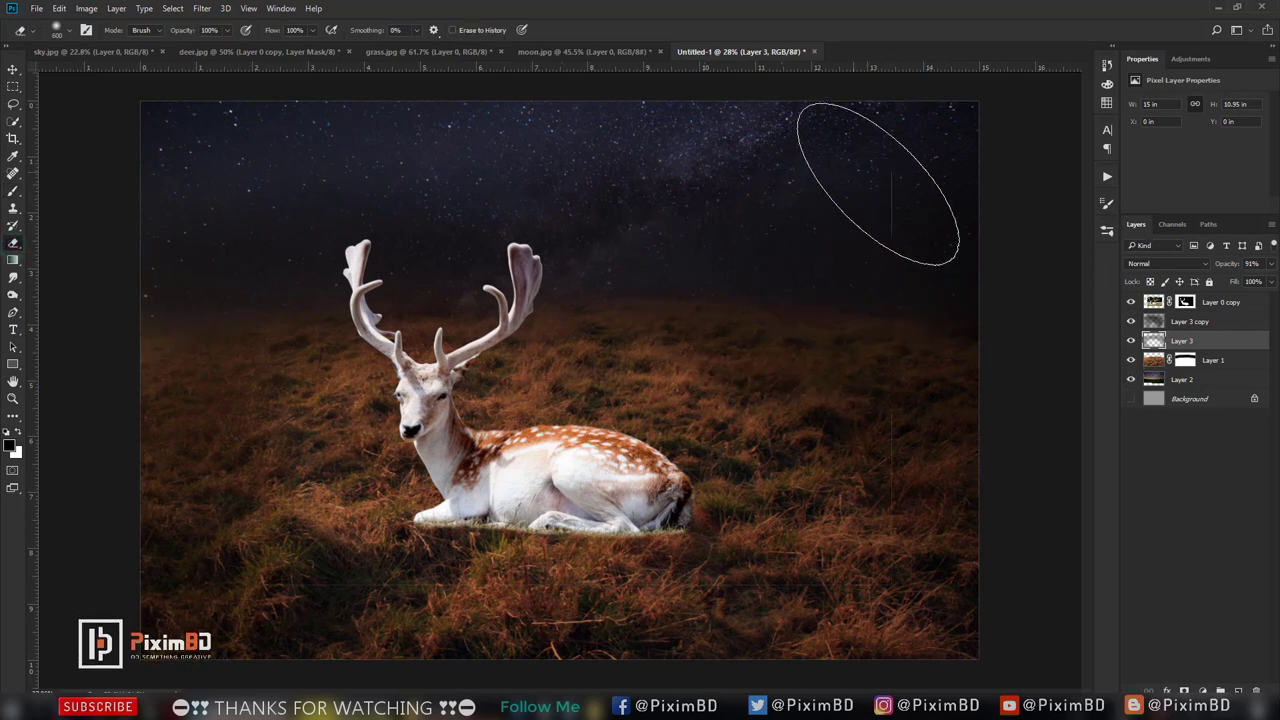
key("bracketleft")
left_click_drag(880, 170, 907, 267)
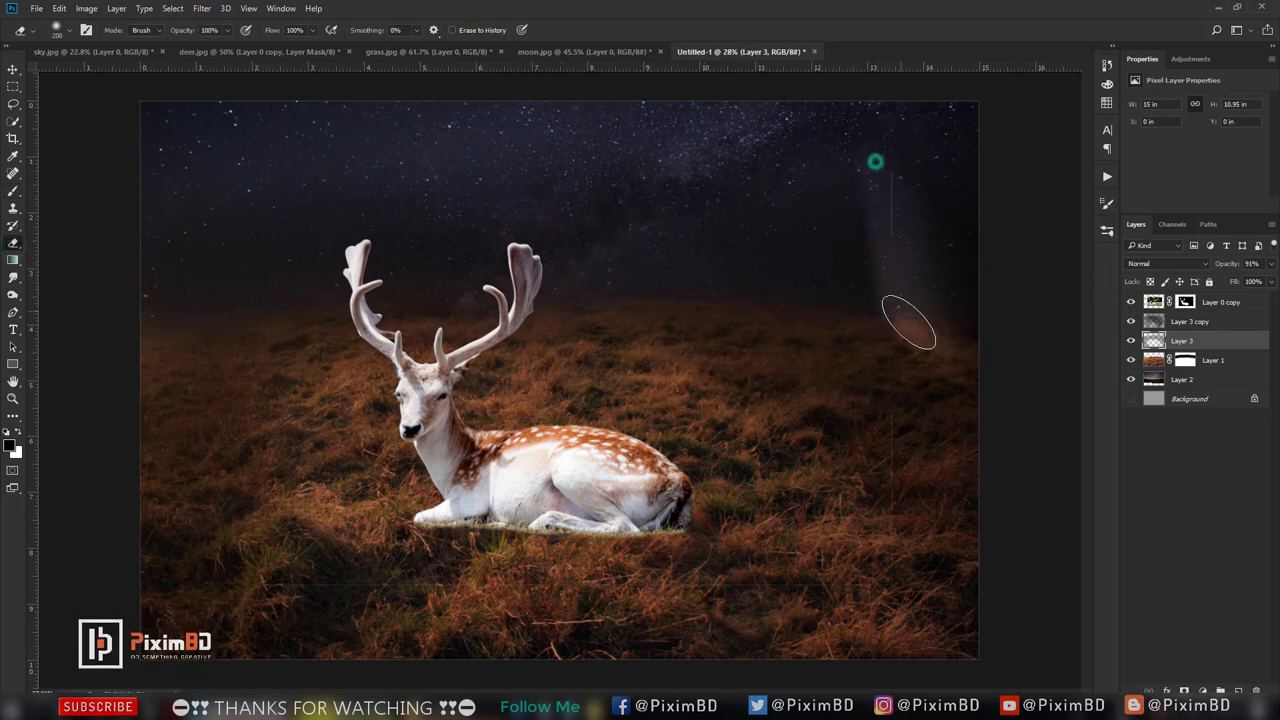
left_click(1184, 301)
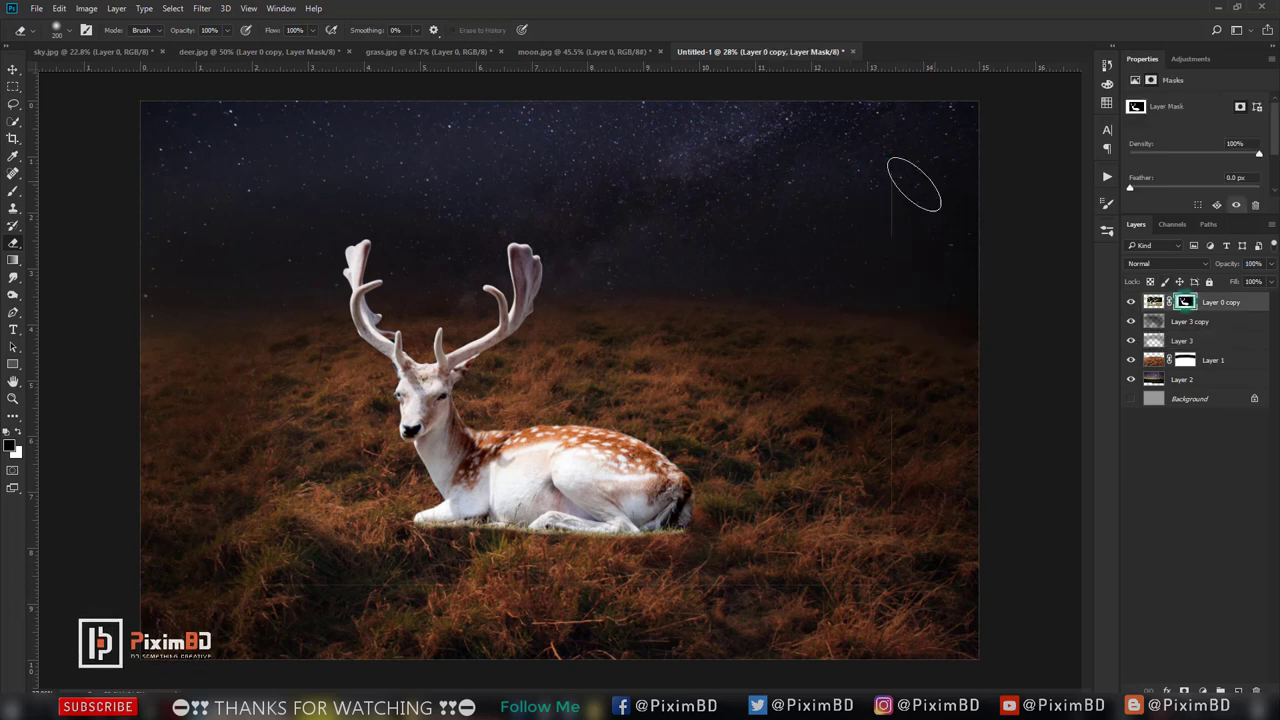
left_click_drag(901, 170, 904, 370)
key("ctrl+z")
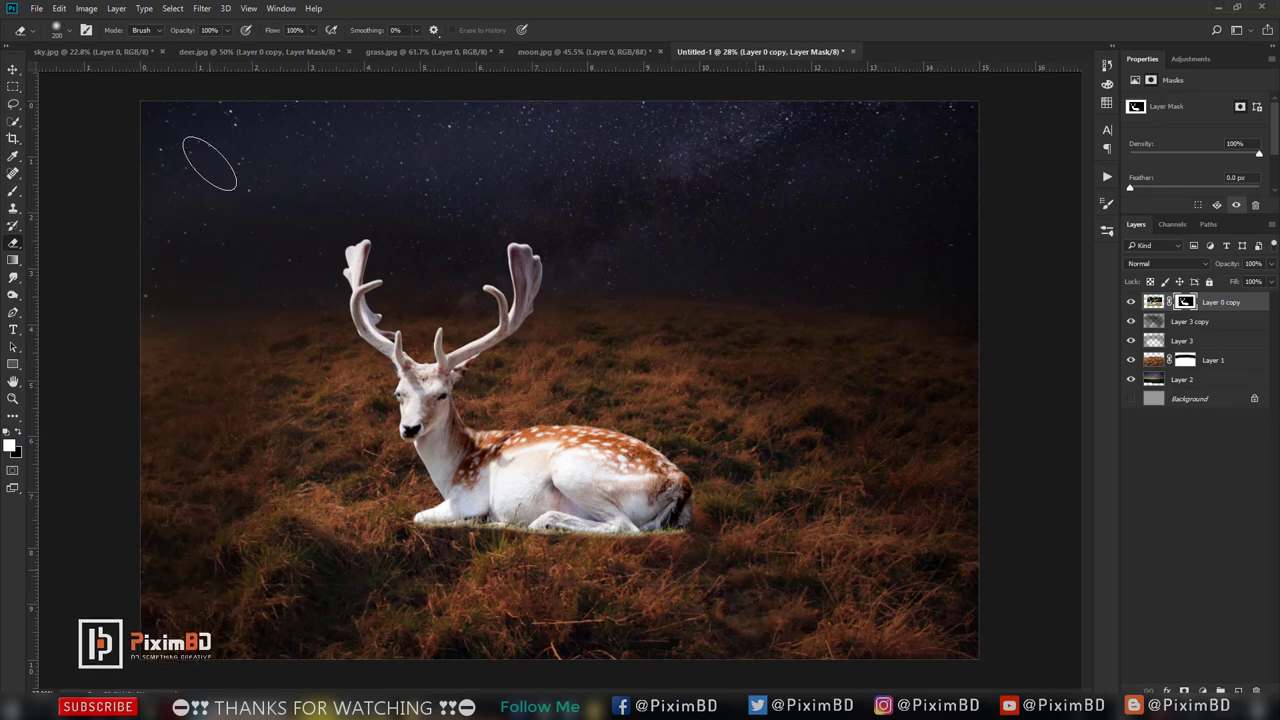
key("ctrl+0")
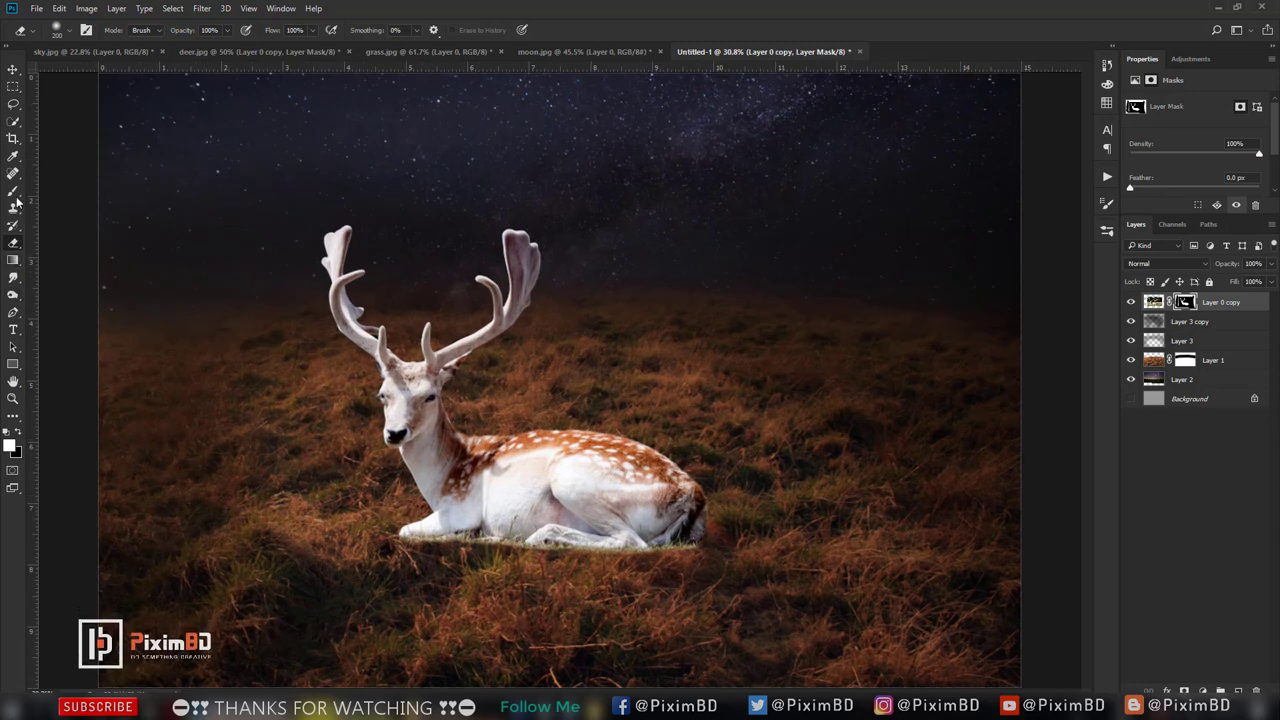
left_click(14, 191)
- Switch to the Eraser and choose a grass-blade brush tip from the M1 all set
left_click(12, 245)
left_click(57, 29)
scroll(398, 397, "down", 2)
scroll(398, 397, "down", 1)
scroll(398, 397, "down", 1)
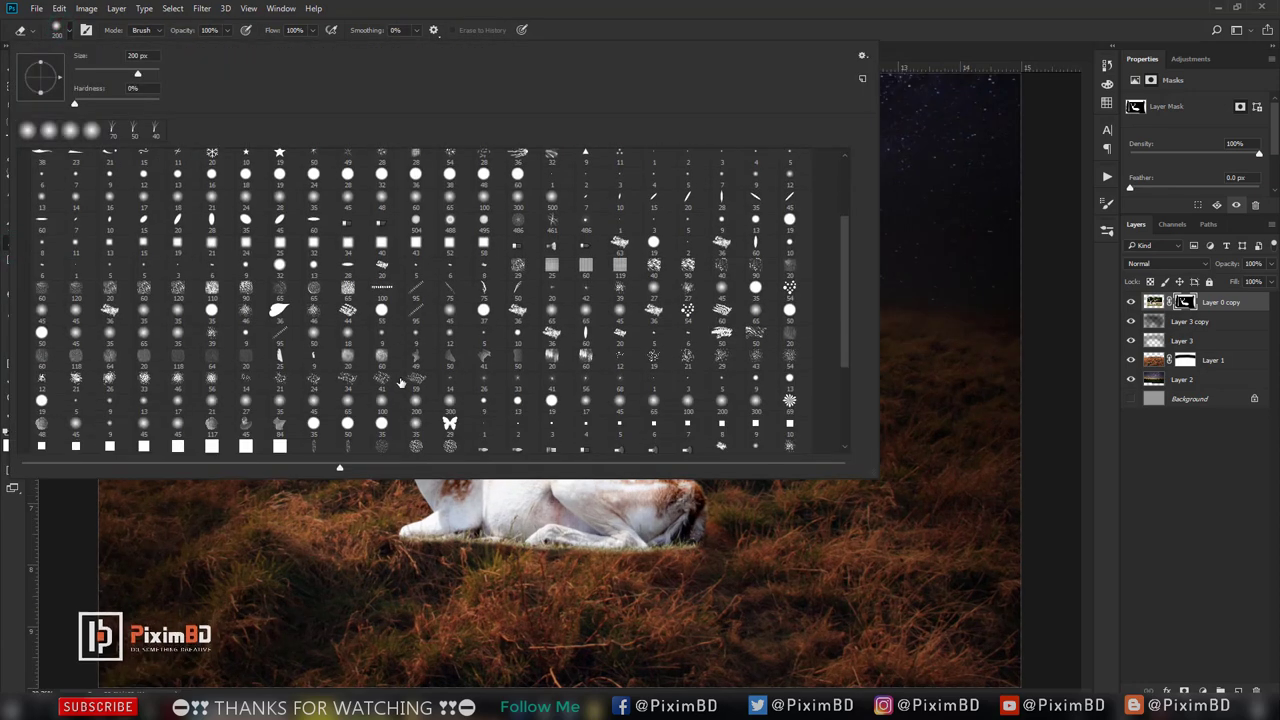
scroll(405, 390, "down", 1)
scroll(412, 378, "down", 1)
scroll(421, 364, "down", 1)
scroll(425, 350, "up", 3)
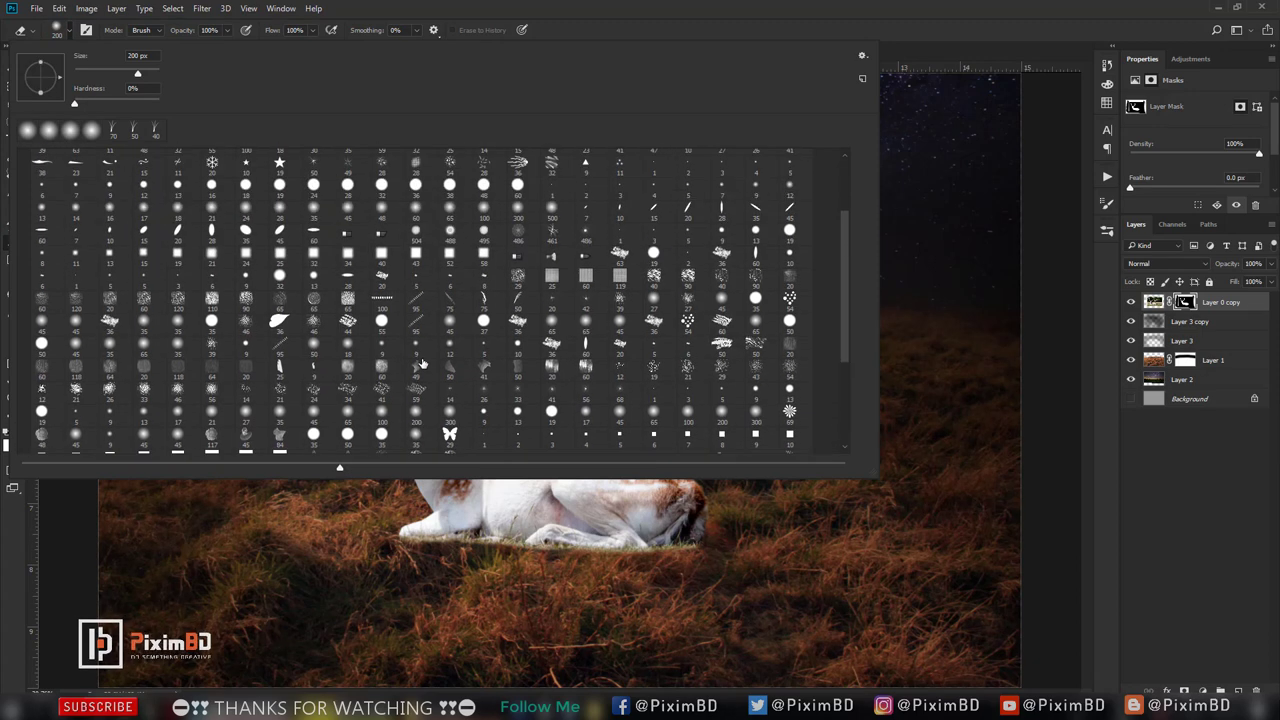
scroll(445, 310, "up", 2)
scroll(470, 265, "up", 2)
scroll(490, 230, "up", 2)
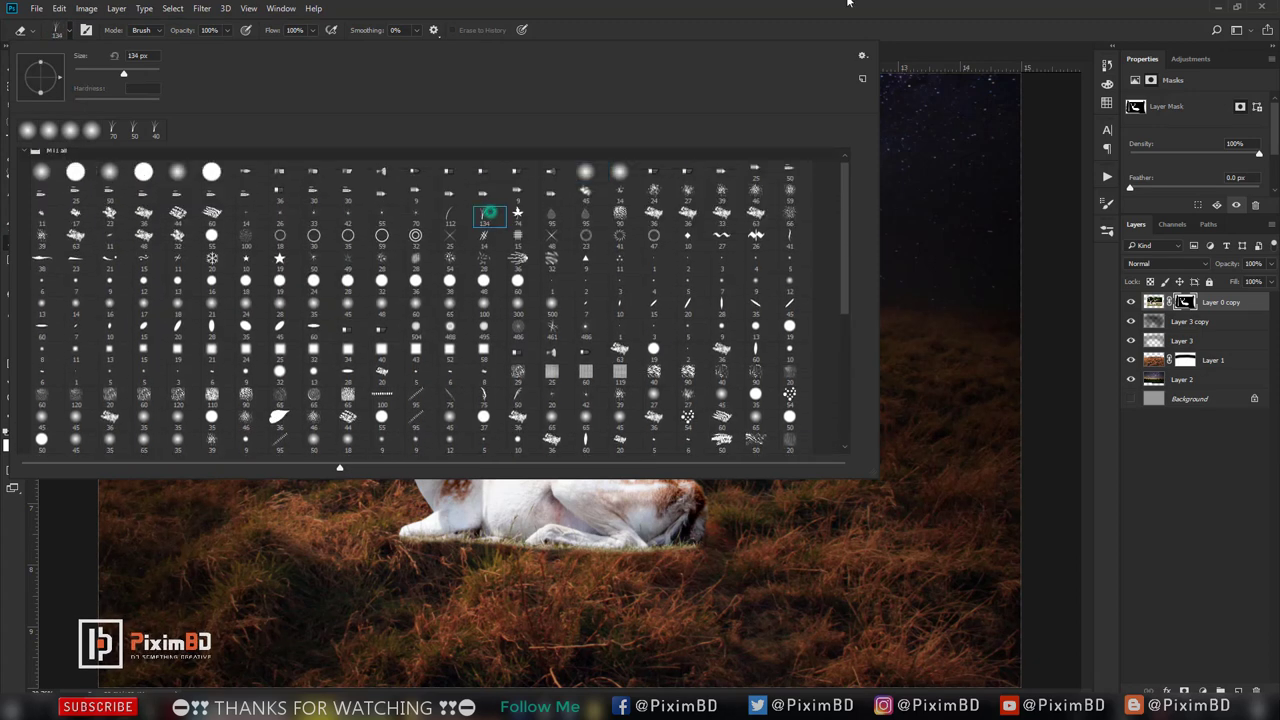
double_click(489, 213)
scroll(540, 500, "up", 1, "alt")
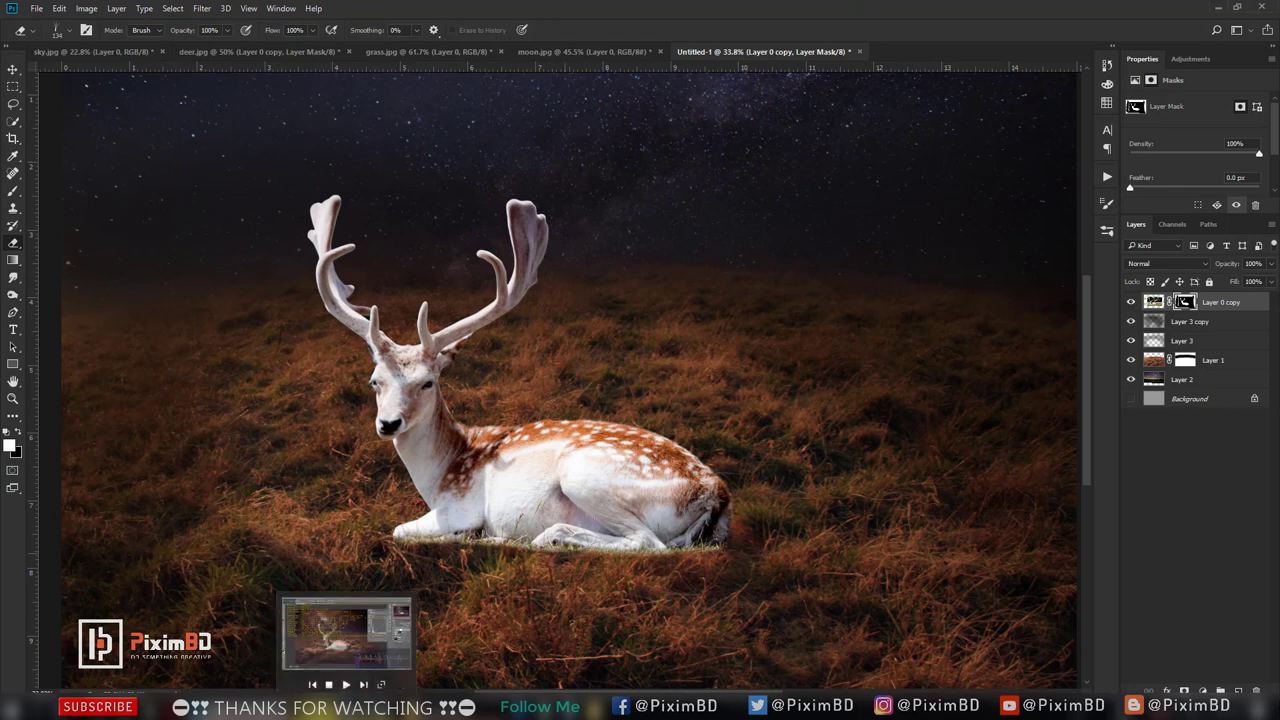
scroll(476, 486, "up", 1, "alt")
scroll(476, 486, "up", 1, "alt")
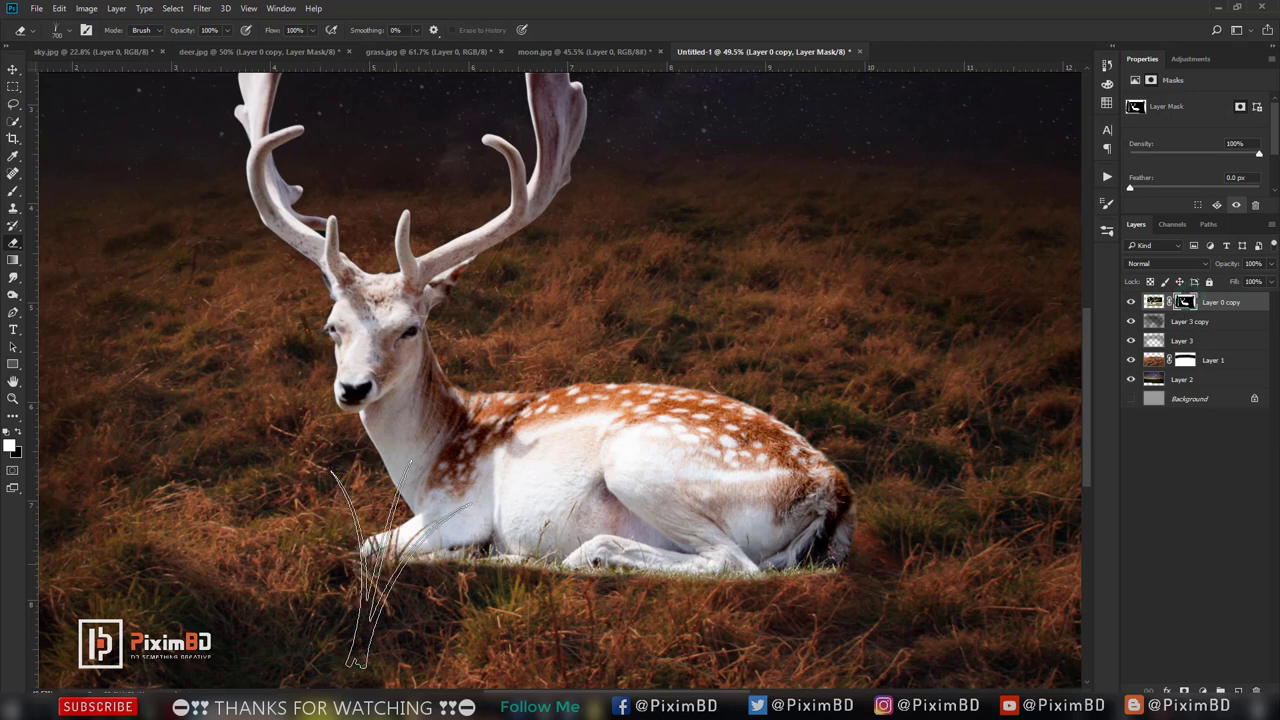
key("ctrl+z")
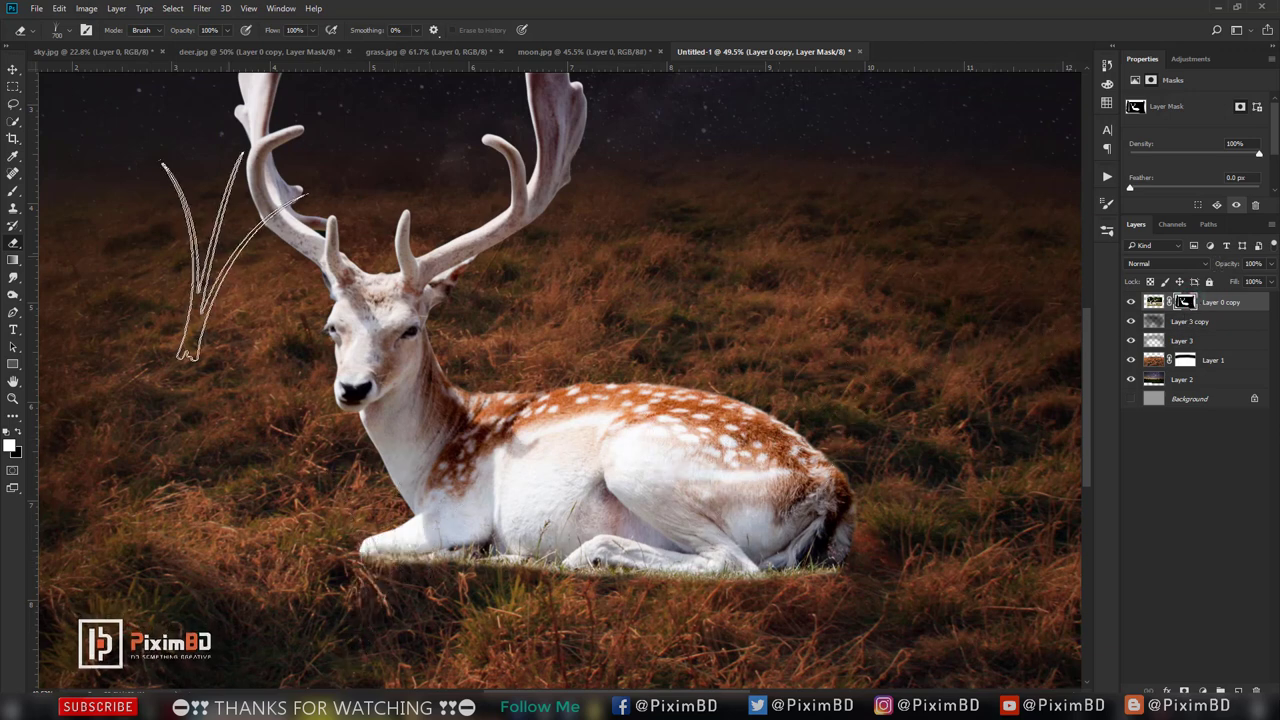
key("bracketleft")
key("bracketleft")
key("bracketleft")
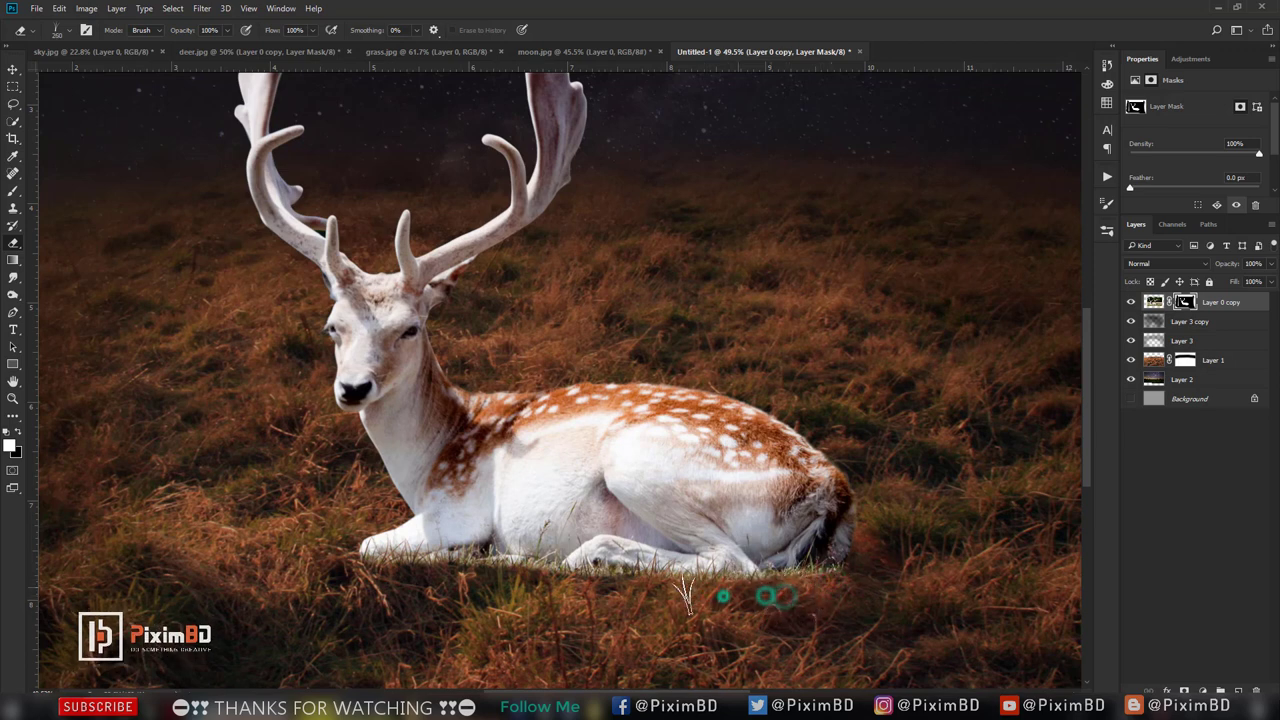
left_click(727, 598)
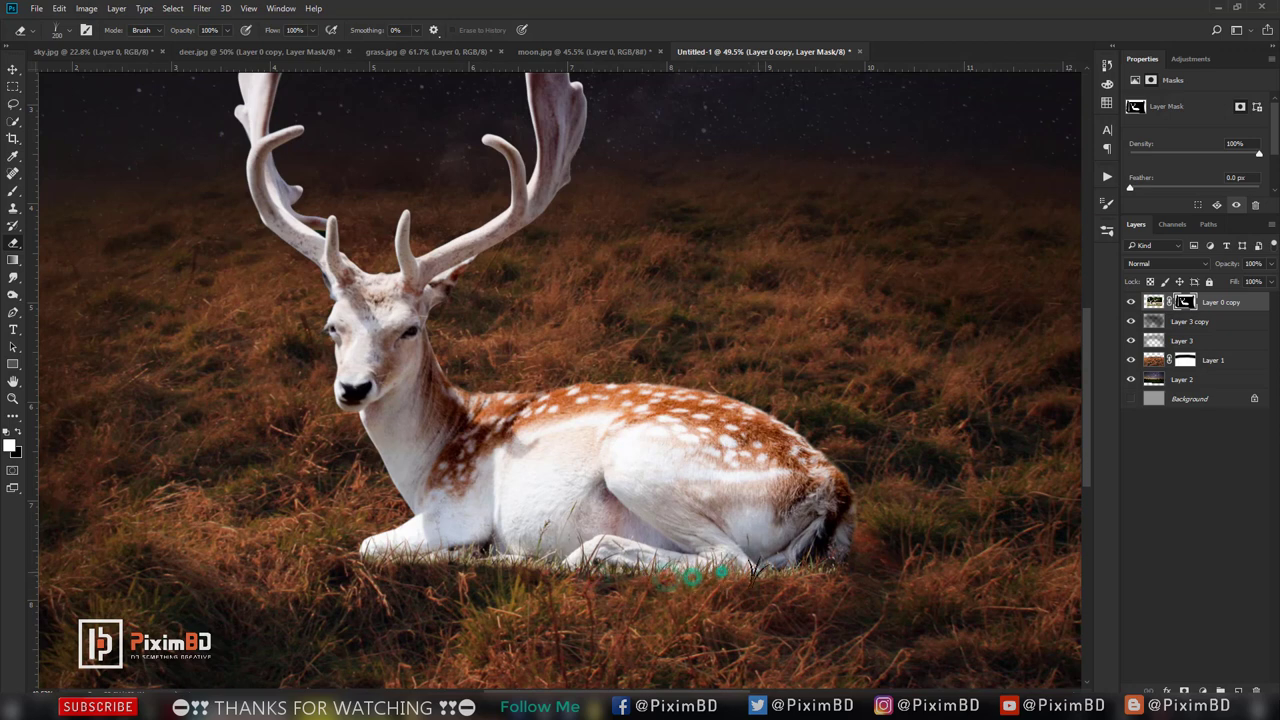
left_click(827, 568)
left_click_drag(778, 580, 729, 580)
key("ctrl+z")
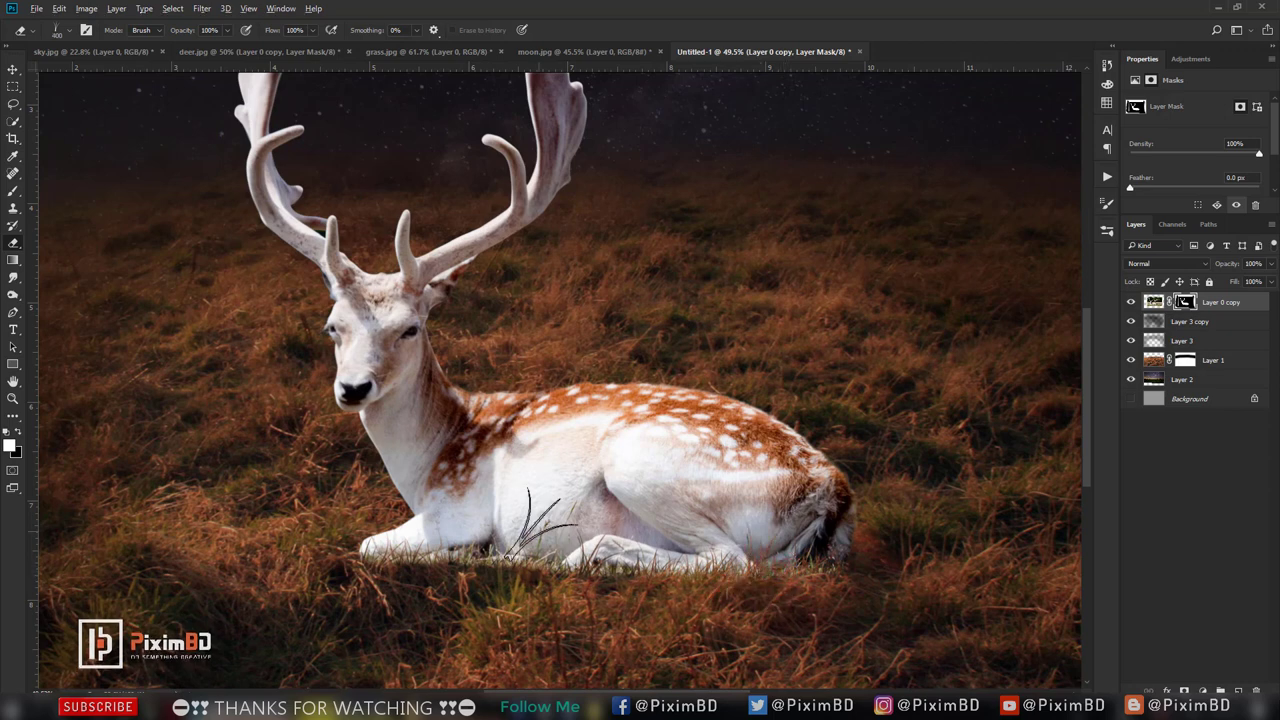
scroll(575, 575, "down", 5)
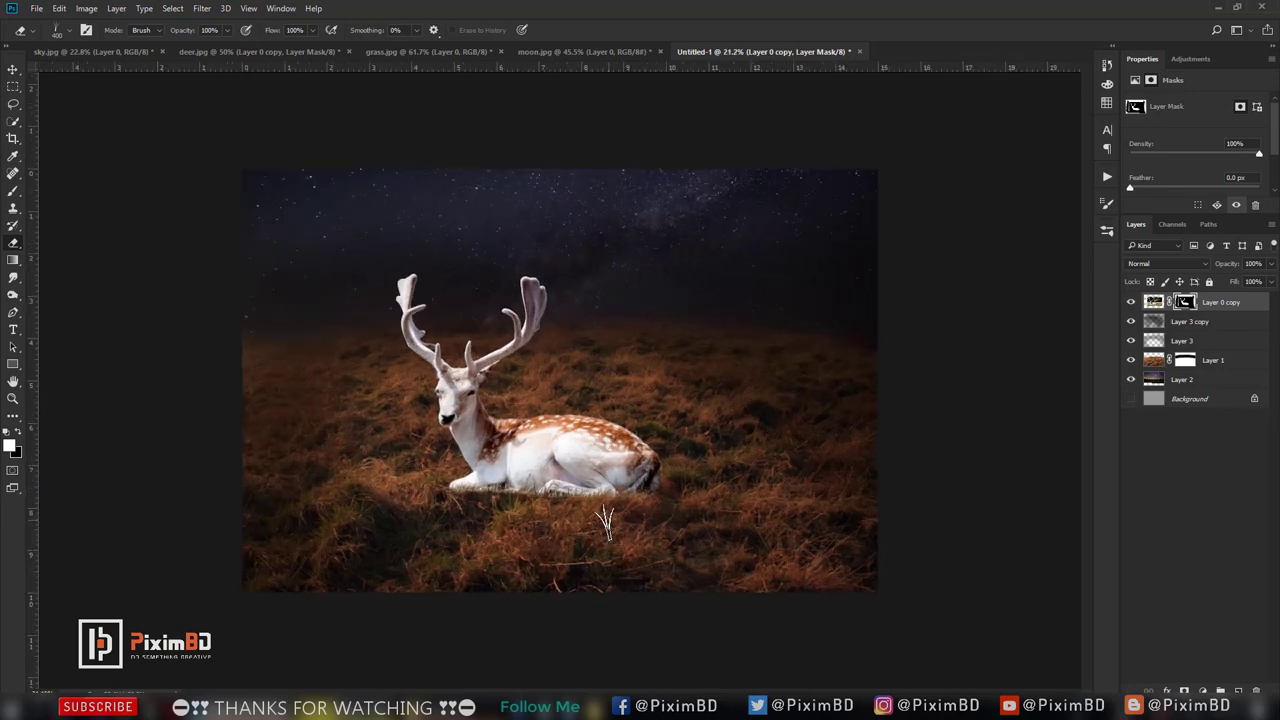
- Nudge the deer slightly to the right with Free Transform and commit
key("ctrl+t")
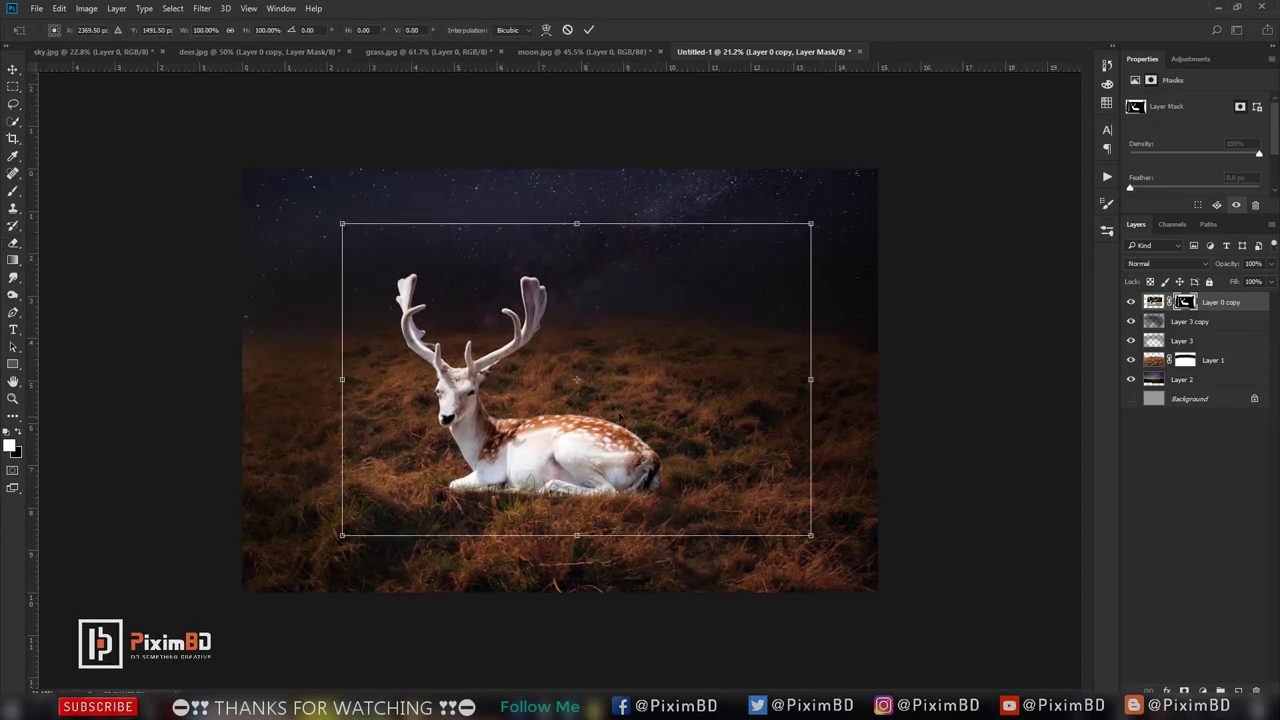
mouse_move(621, 412)
left_mouse_down()
mouse_move(632, 414)
mouse_move(603, 432)
left_mouse_up()
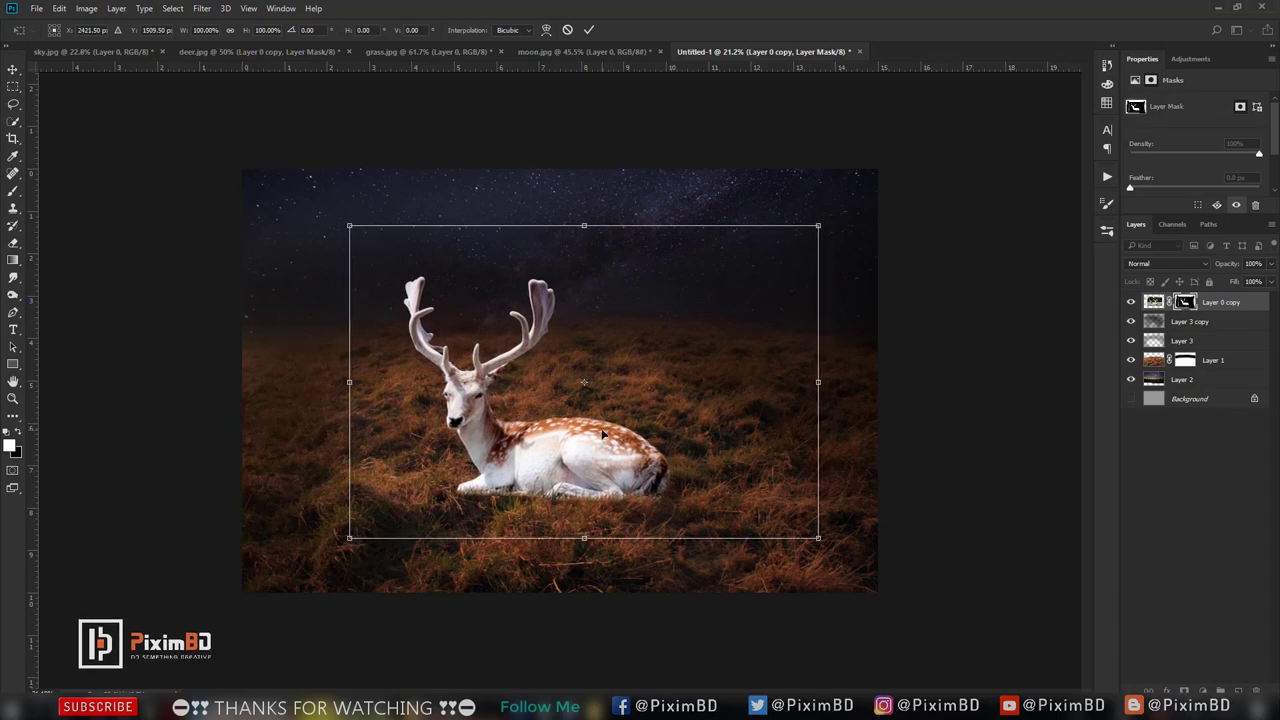
key("Return")
- Switch to the Brush and select a grass-blade brush tip
key("b")
scroll(600, 440, "down", 2)
scroll(598, 460, "down", 2)
scroll(640, 420, "down", 1)
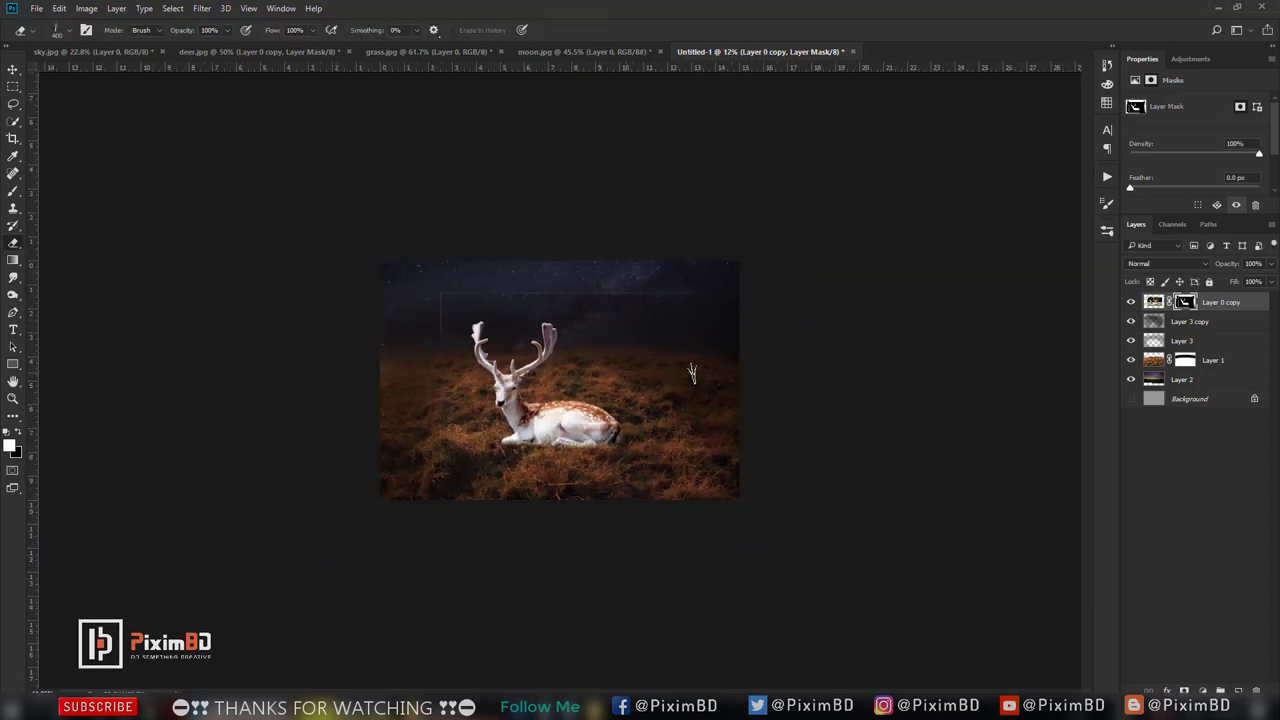
left_click(70, 32)
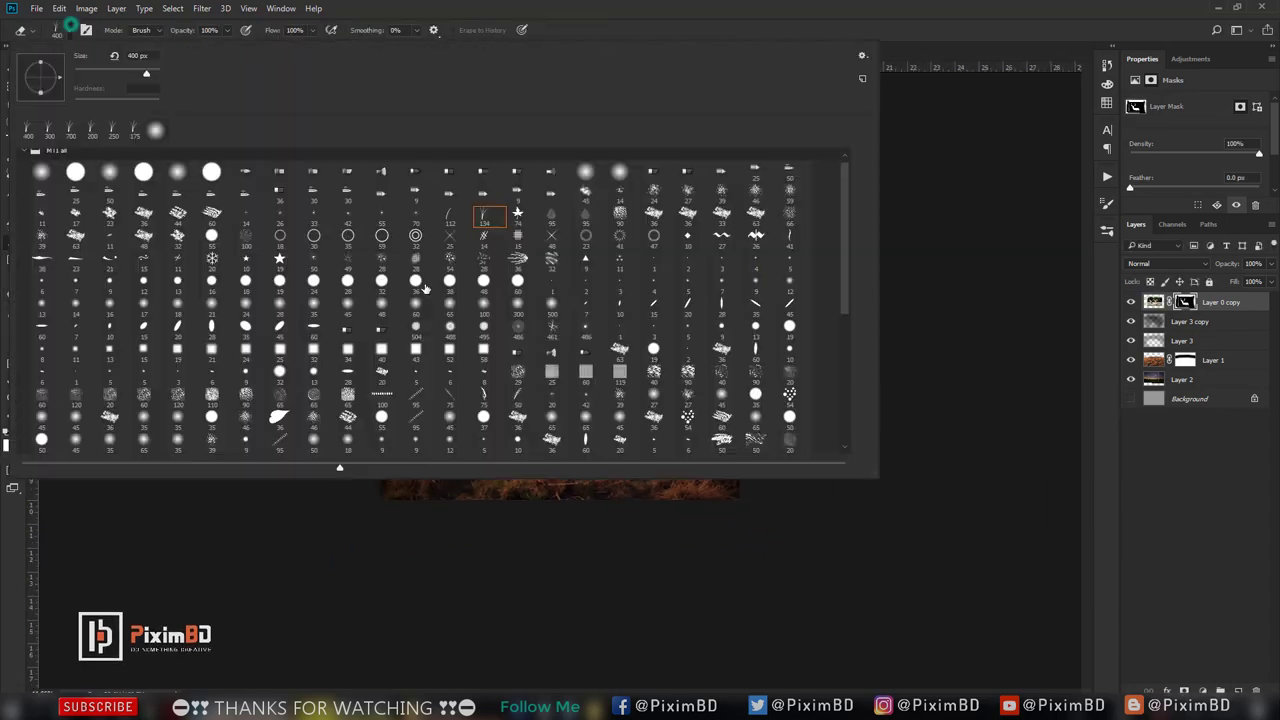
double_click(175, 171)
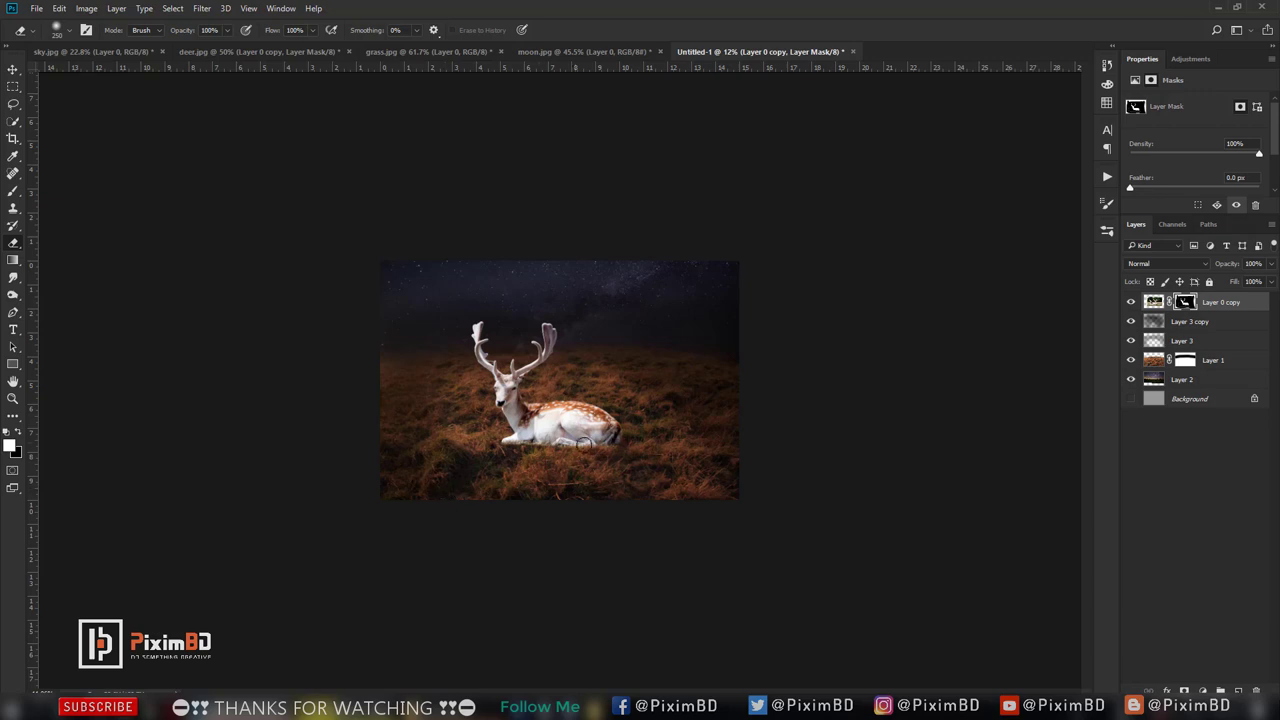
scroll(584, 443, "up", 3)
- Scale the deer down to about 96.9% with Free Transform and commit it
key("ctrl+t")
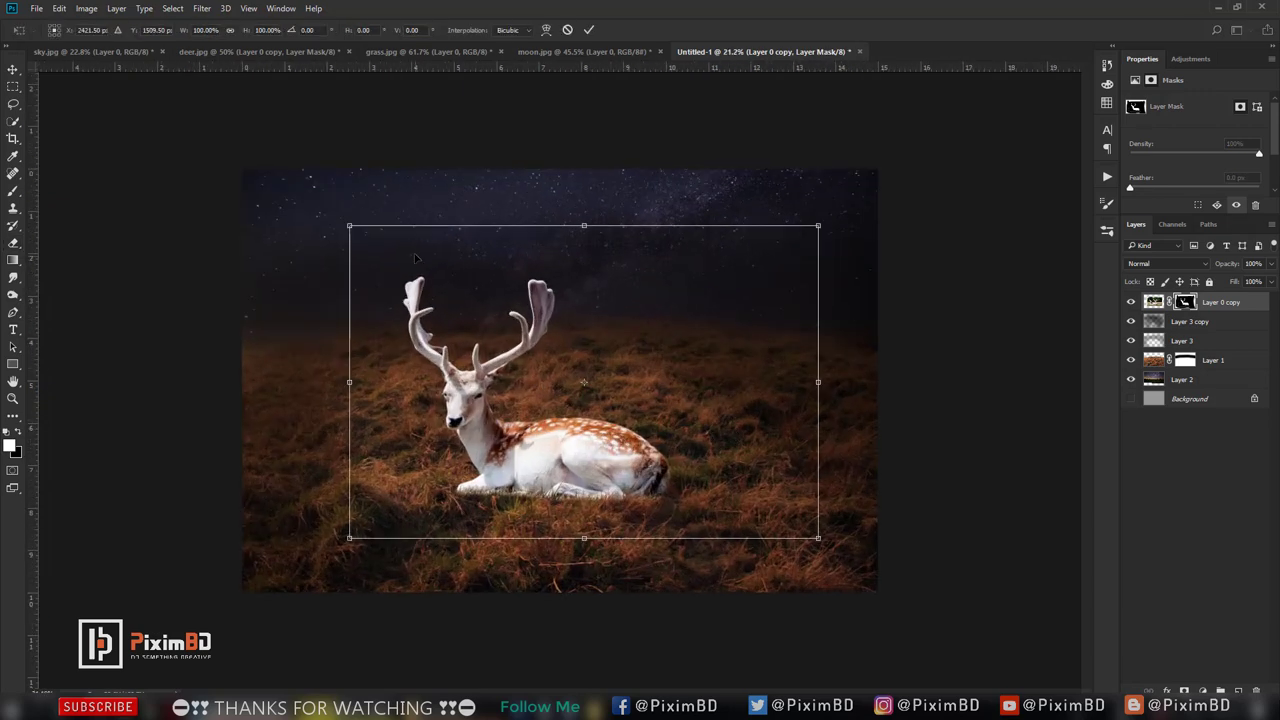
left_click_drag(349, 224, 361, 232)
key("Return")
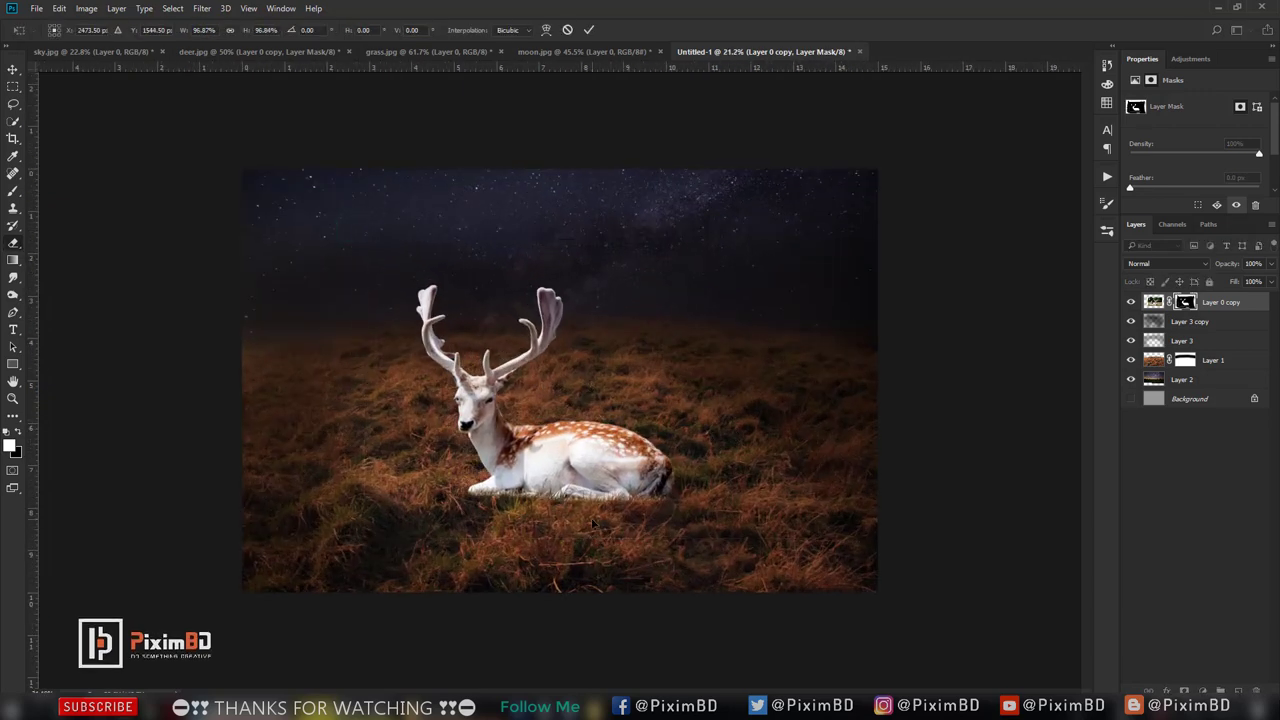
key("e")
key("ctrl+minus")
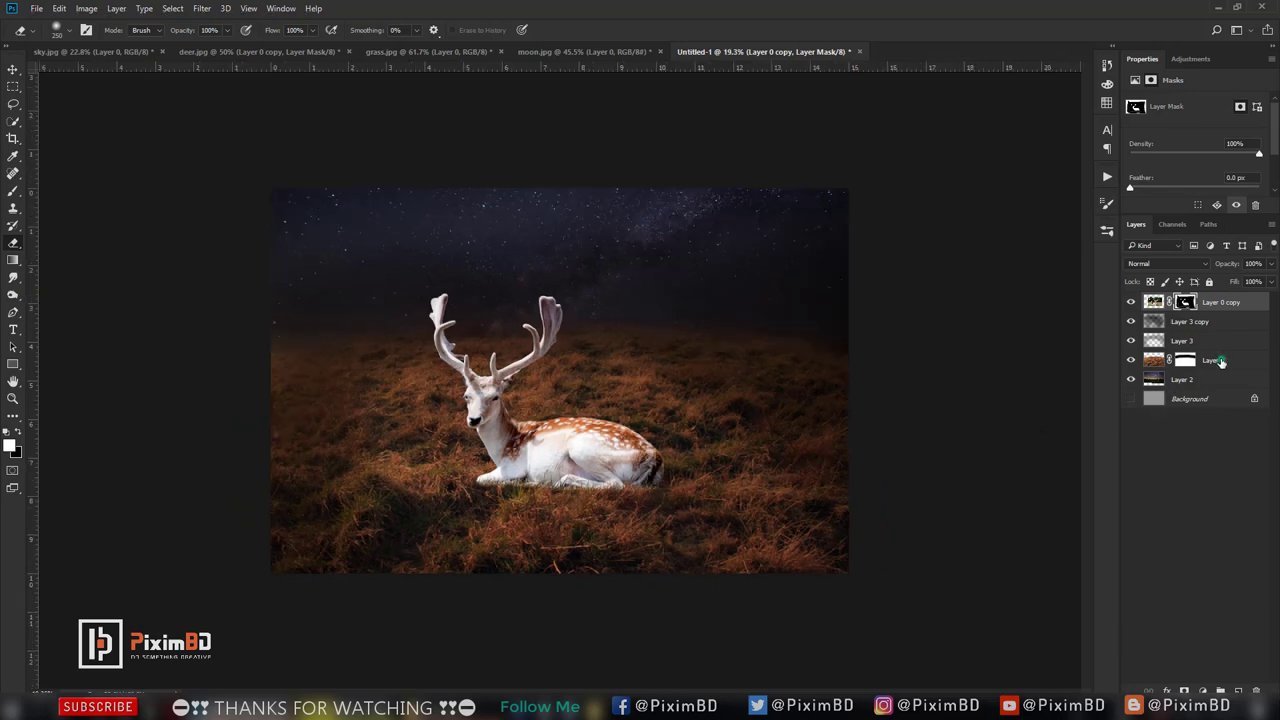
- Flip the grass layer horizontally, shift it right and rotate it slightly counter-clockwise
left_click(1220, 362)
key("ctrl+t")
right_click(672, 368)
left_click(756, 573)
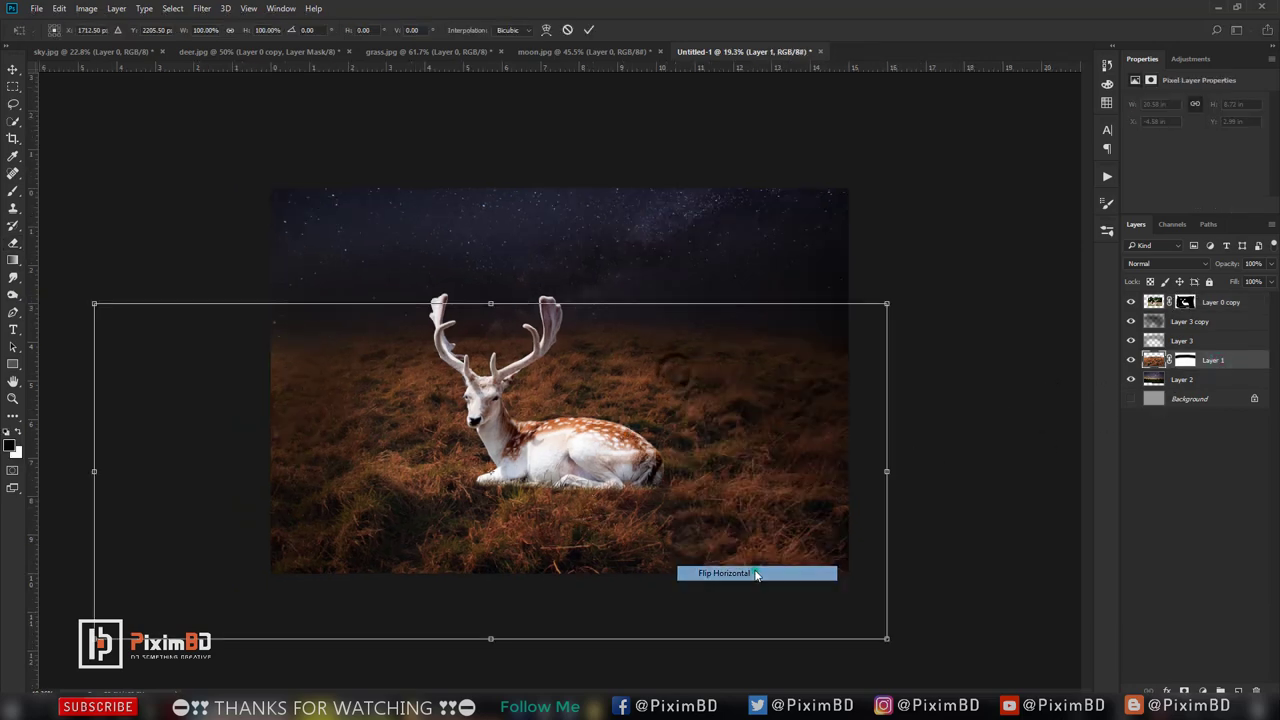
mouse_move(766, 449)
left_mouse_down()
mouse_move(931, 460)
mouse_move(920, 466)
left_mouse_up()
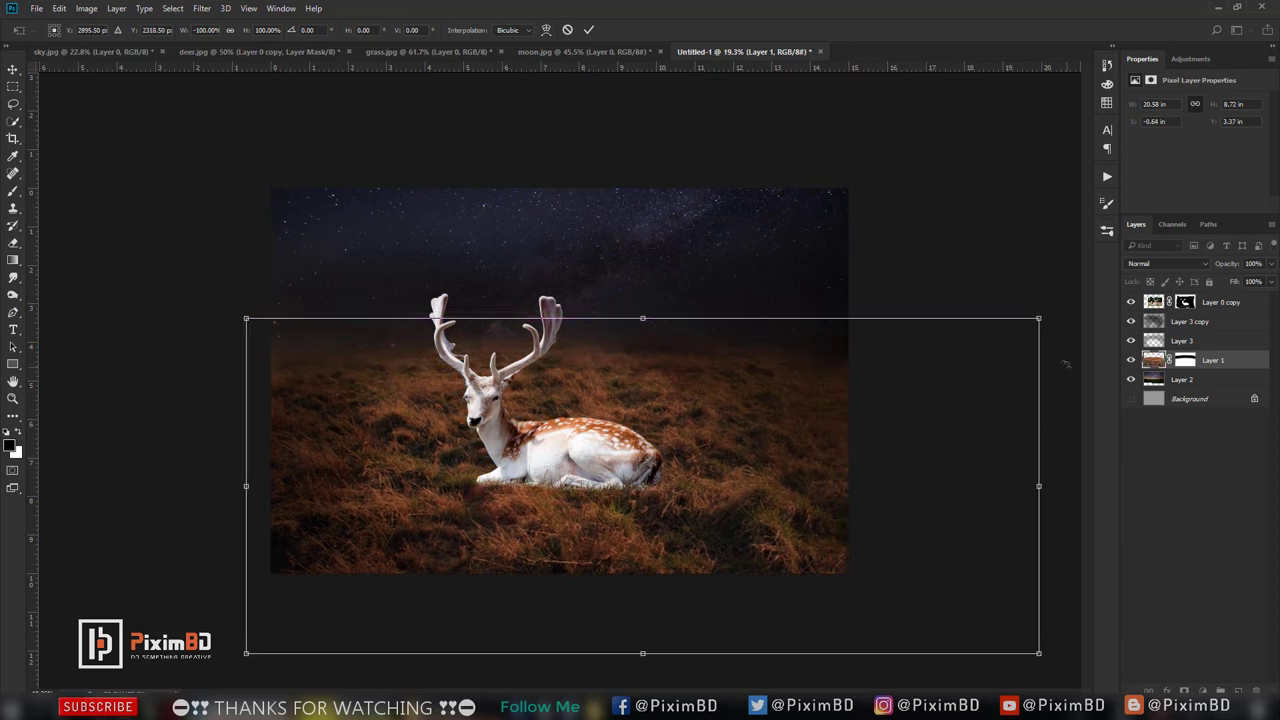
left_click_drag(1072, 378, 1064, 360)
key("Return")
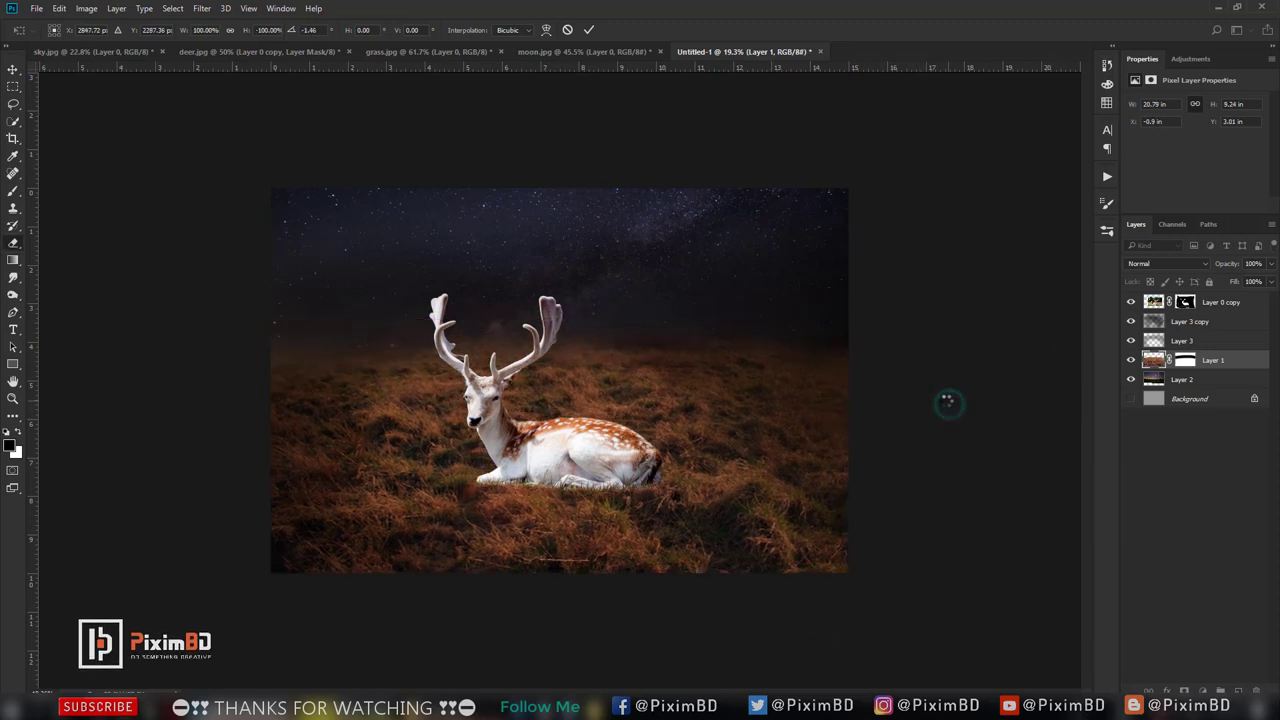
- Warp the grass so its top edges lift into a rounded hill
key("e")
key("ctrl+t")
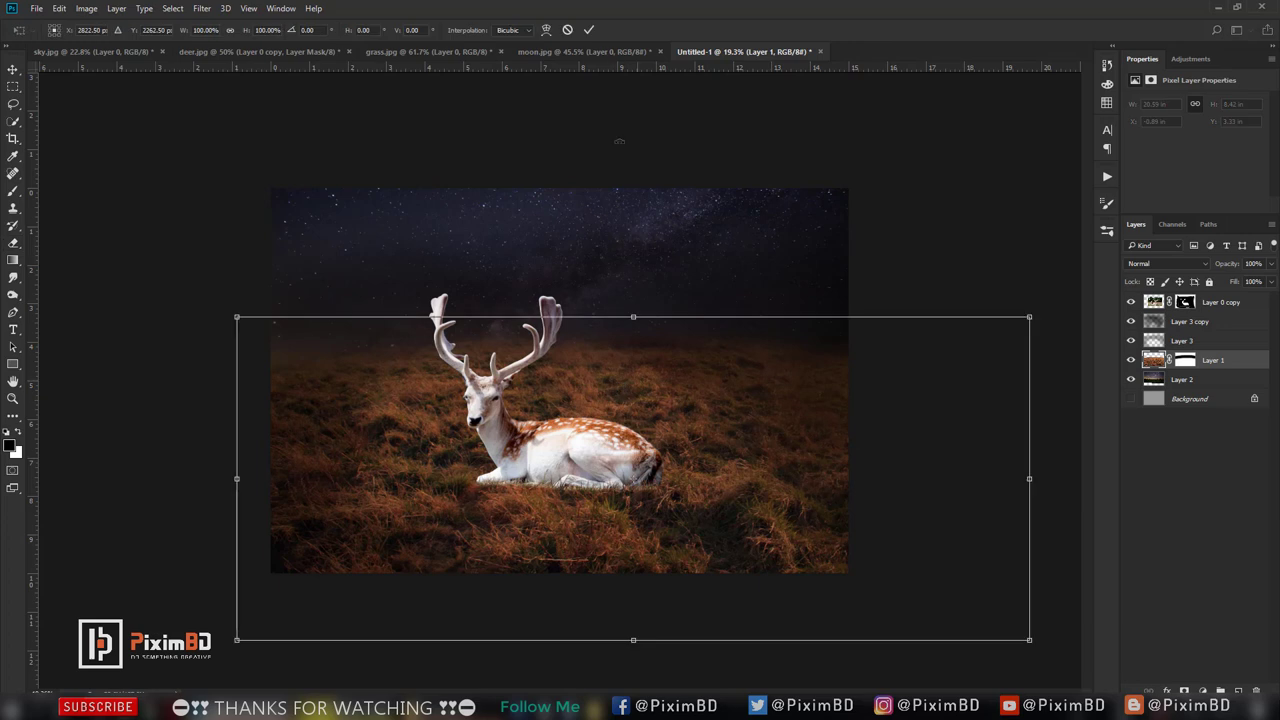
left_click(546, 30)
left_click_drag(548, 387, 542, 362)
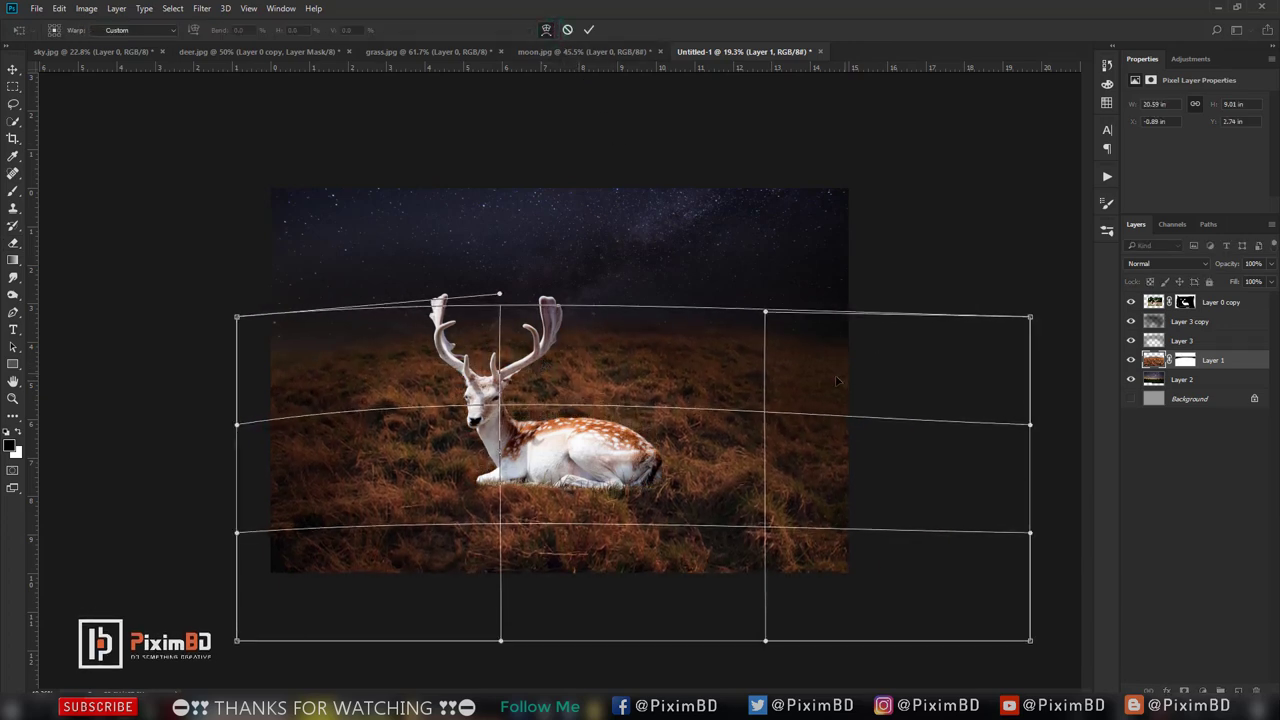
left_click_drag(838, 380, 841, 370)
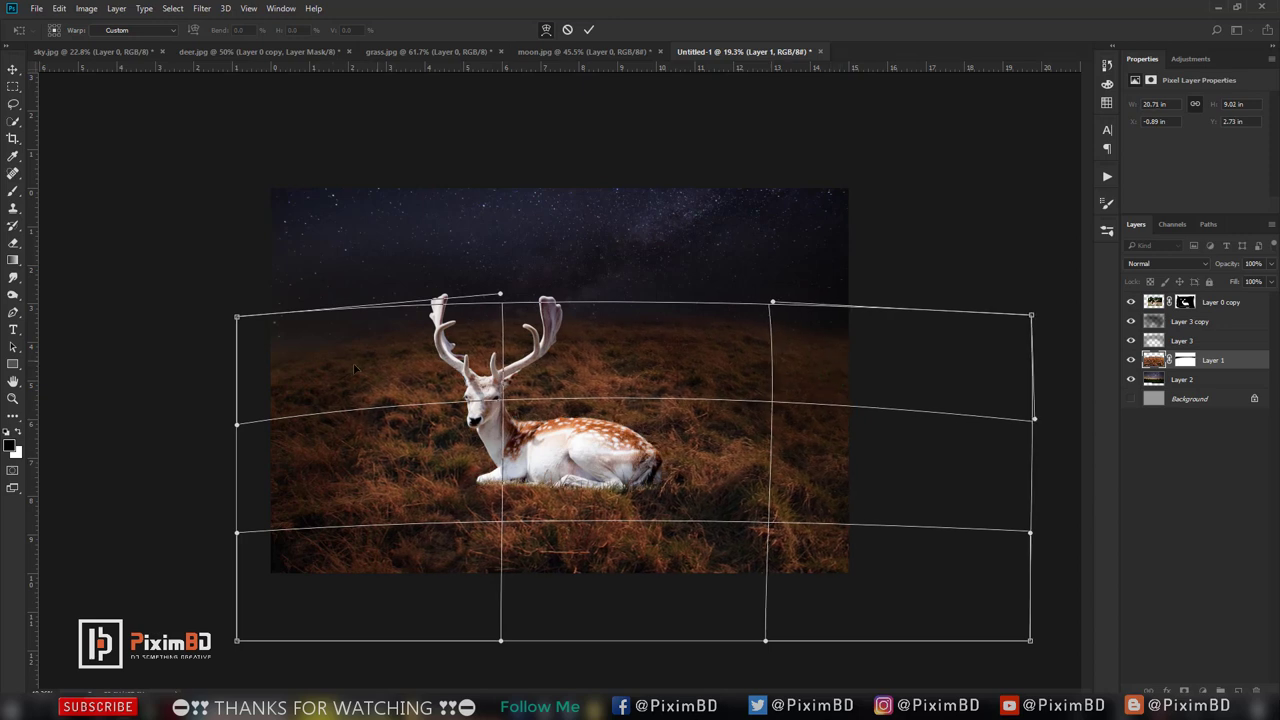
left_click_drag(314, 387, 316, 359)
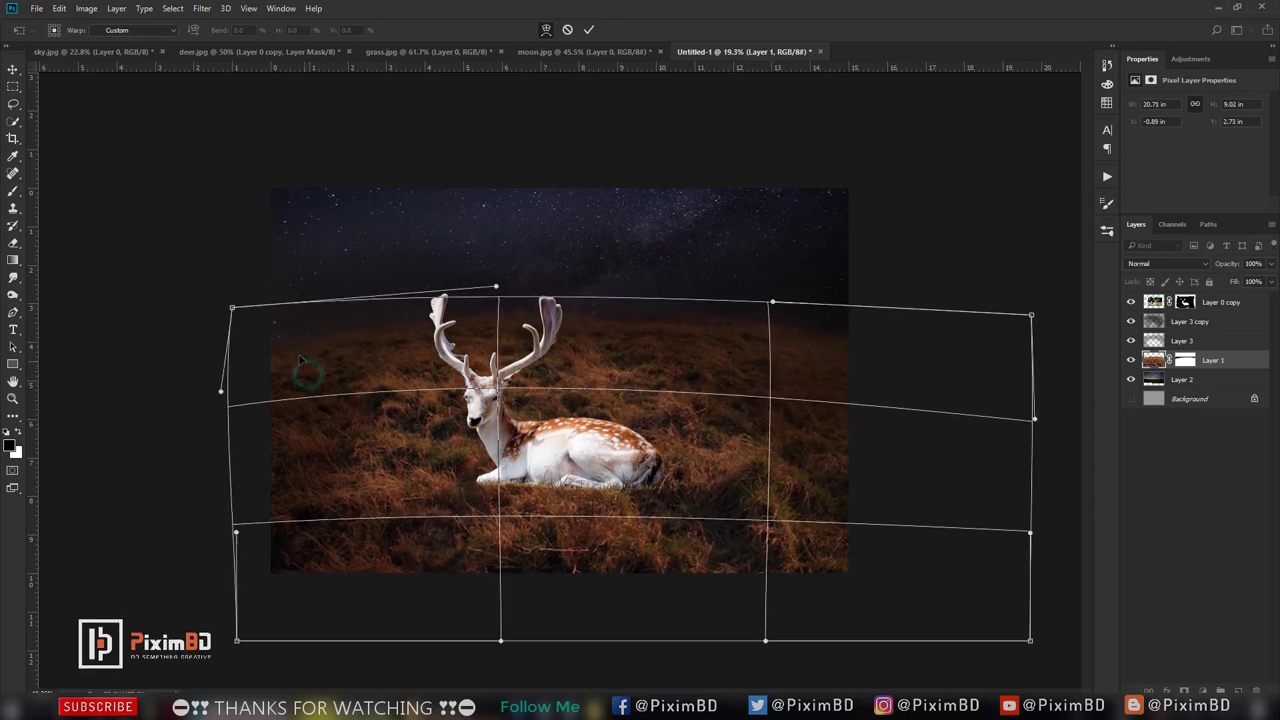
left_click_drag(882, 342, 890, 339)
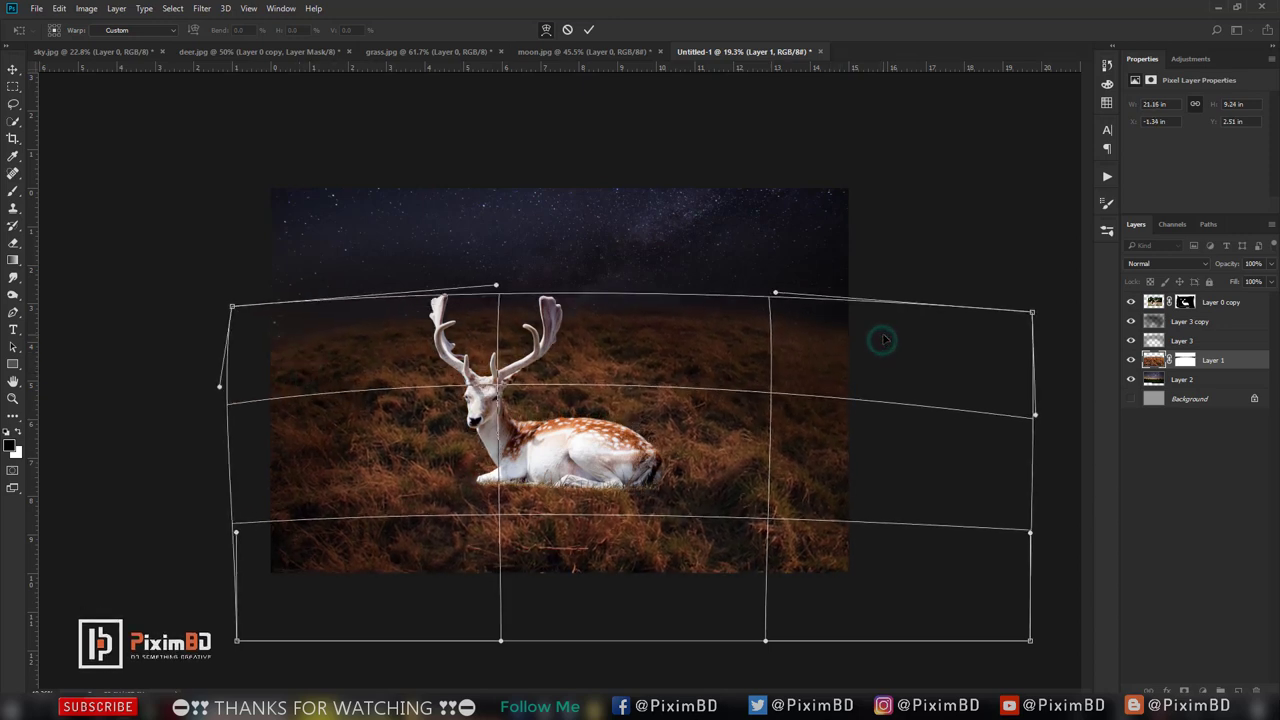
key("Return")
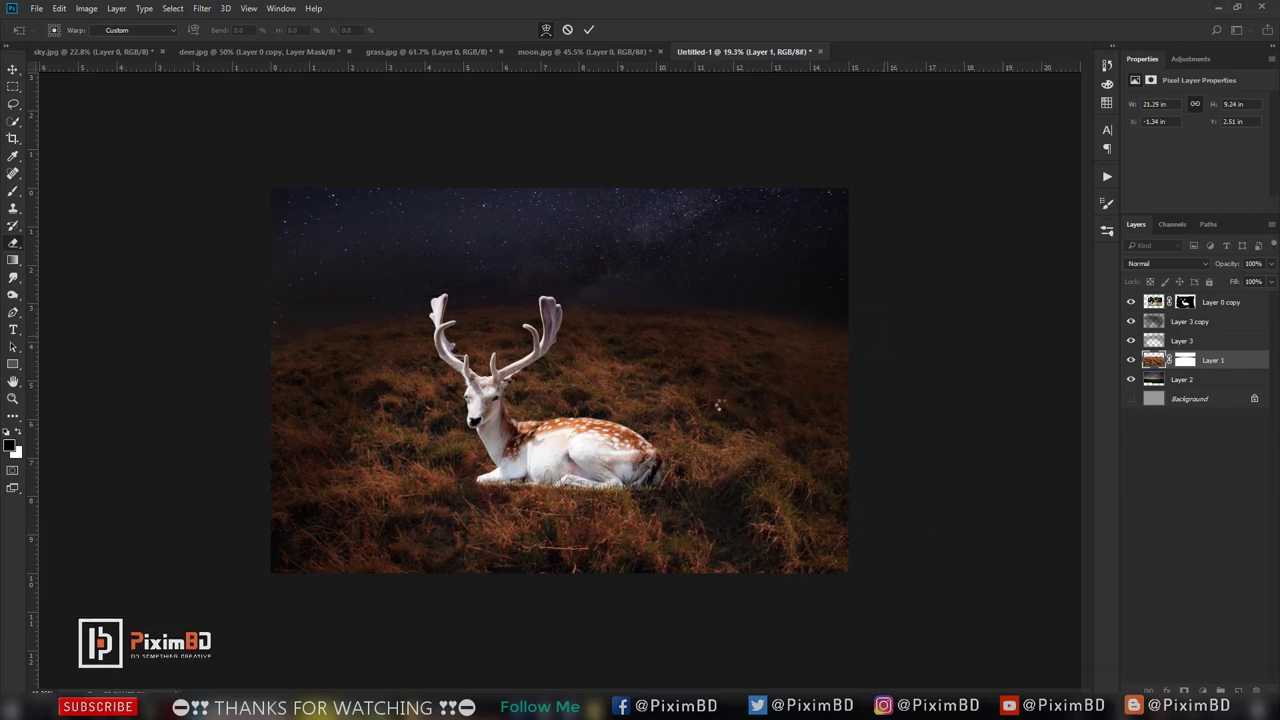
- Toggle the grass layer's visibility to check the warp
key("e")
scroll(720, 395, "down", 3)
scroll(714, 406, "down", 2)
scroll(700, 420, "up", 4)
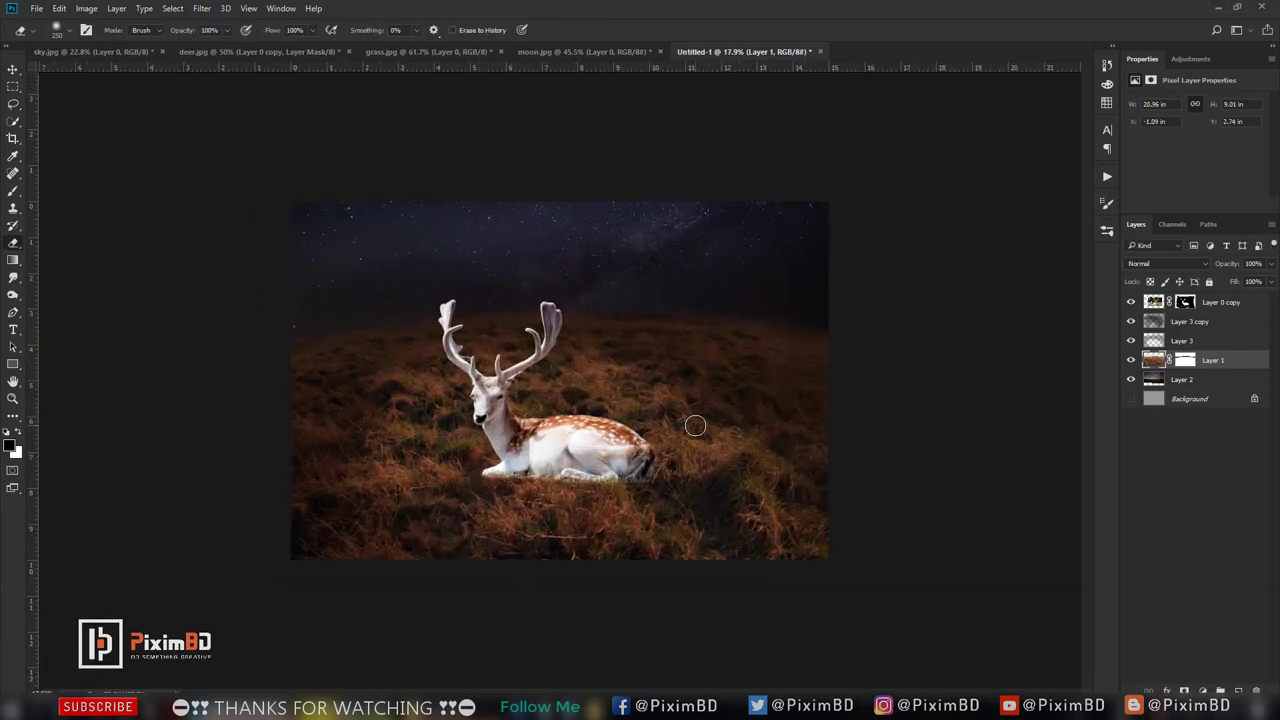
left_click(1131, 360)
left_click(1215, 524)
scroll(567, 450, "up", 1)
scroll(567, 450, "up", 1)
scroll(572, 476, "down", 1)
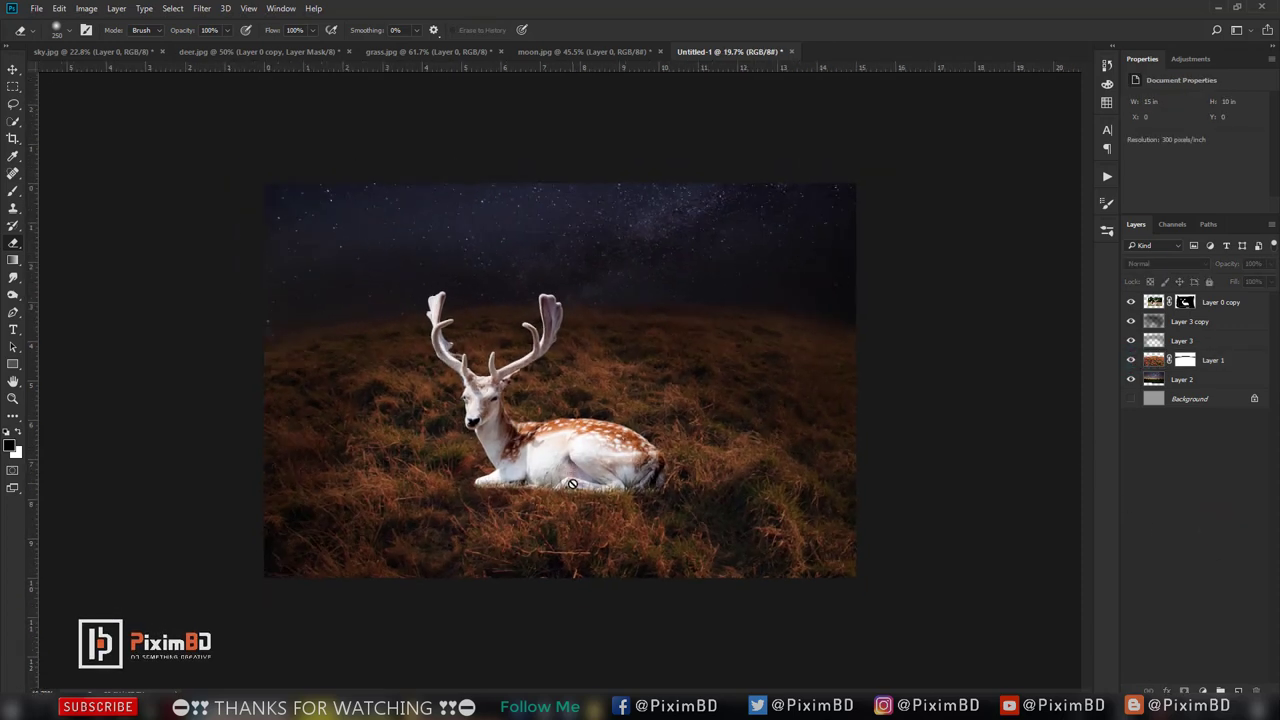
scroll(600, 484, "up", 1)
- Apply the layer mask on the deer layer (Layer 0 copy)
left_click(1206, 305)
right_click(1186, 302)
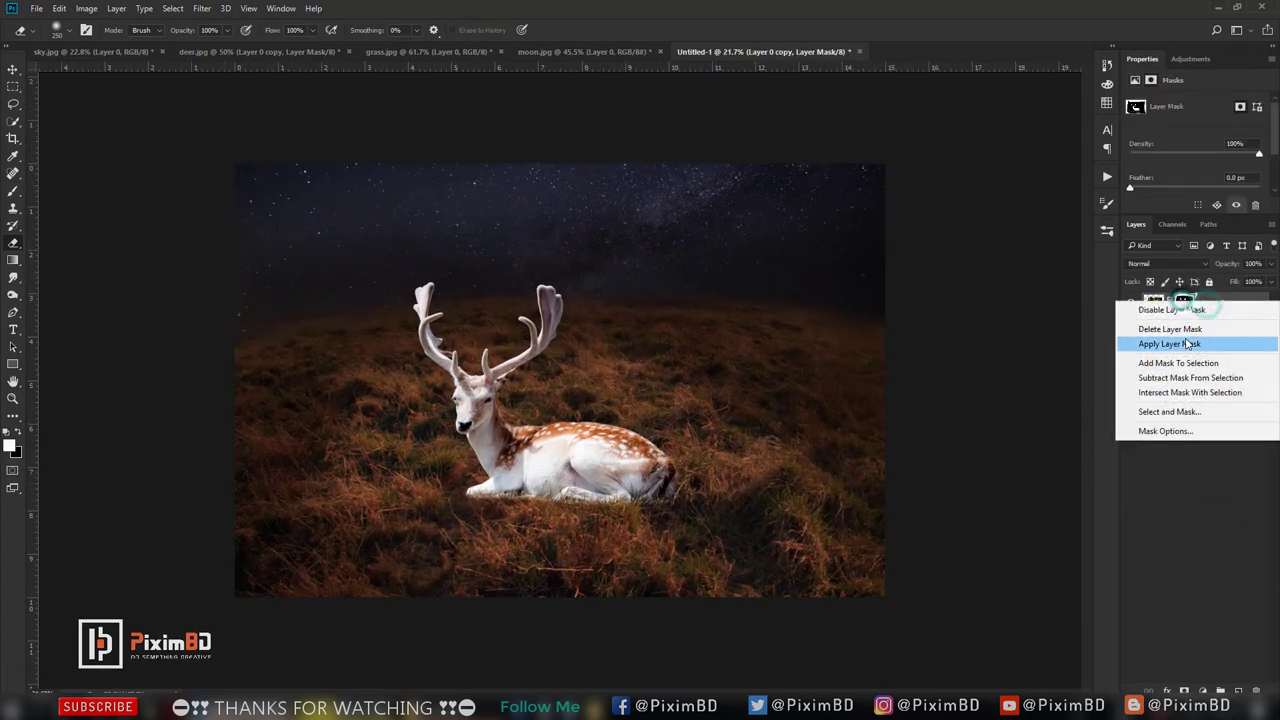
left_click(1172, 343)
left_click(1130, 302)
scroll(620, 383, "up", 1)
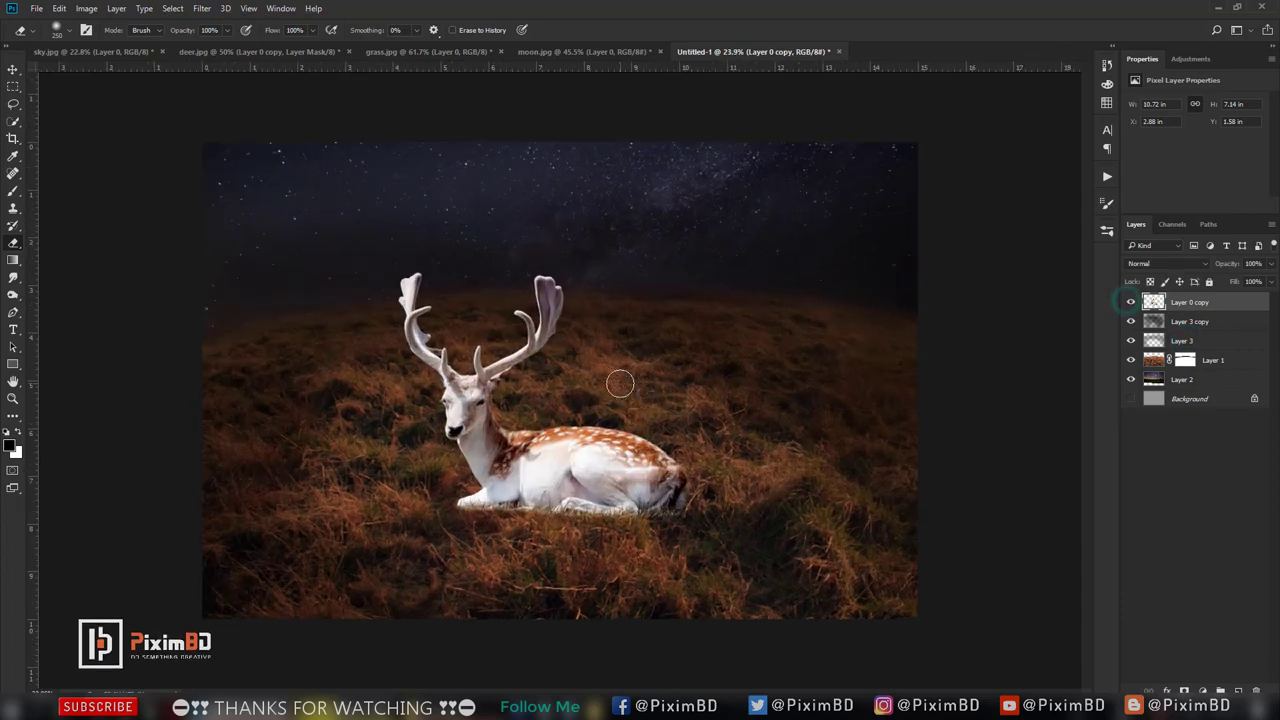
- Add a Curves adjustment lowering the highlights, clipped to the deer
left_click(1202, 691)
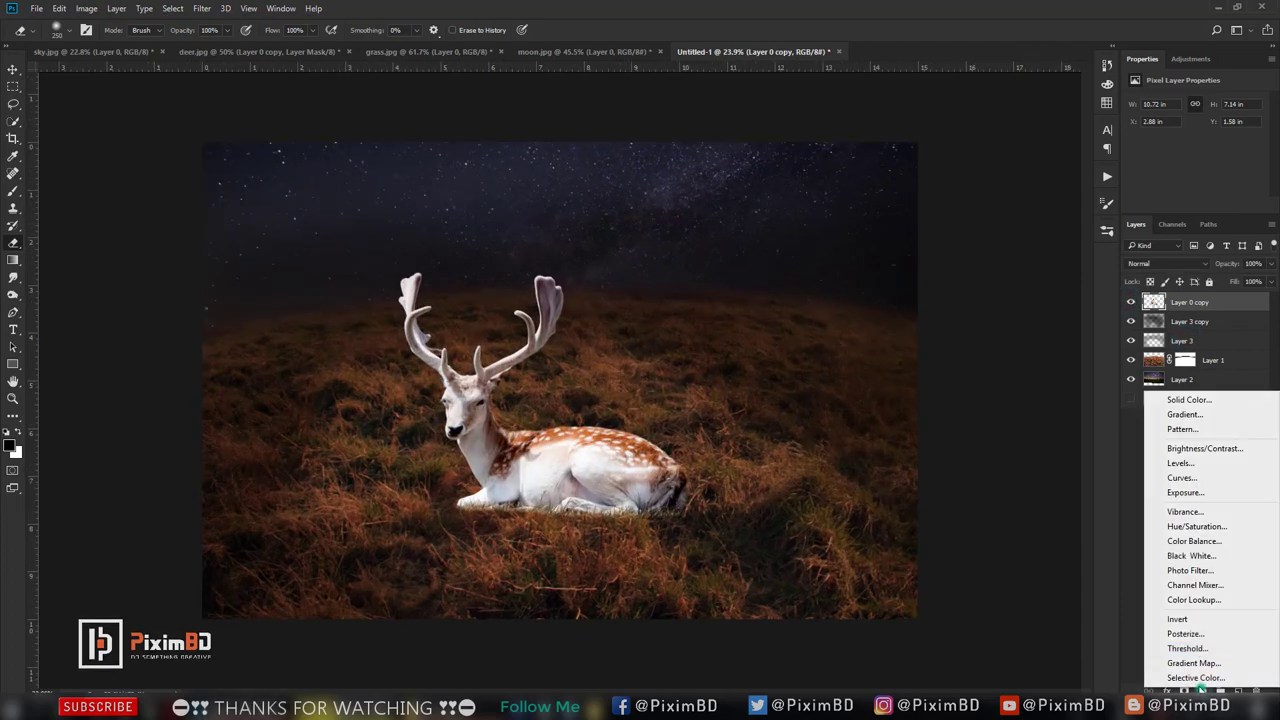
left_click(1182, 478)
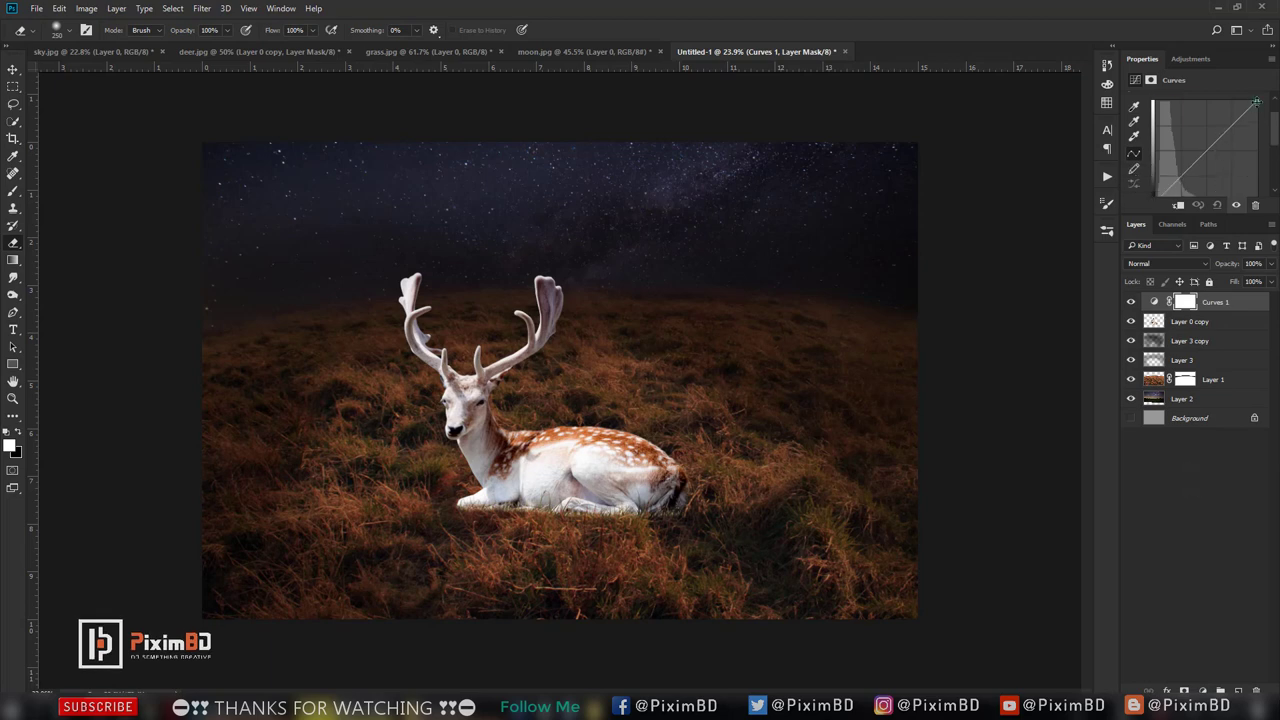
left_click_drag(1256, 102, 1256, 133)
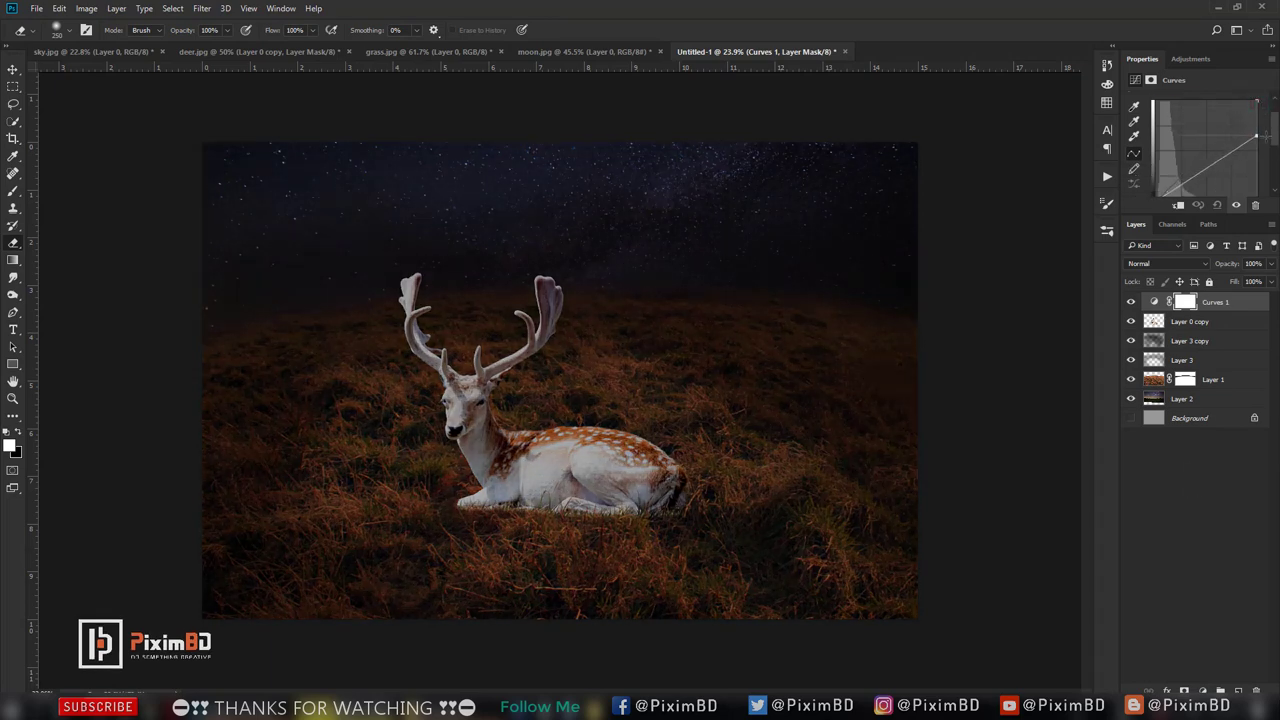
left_click(1178, 206)
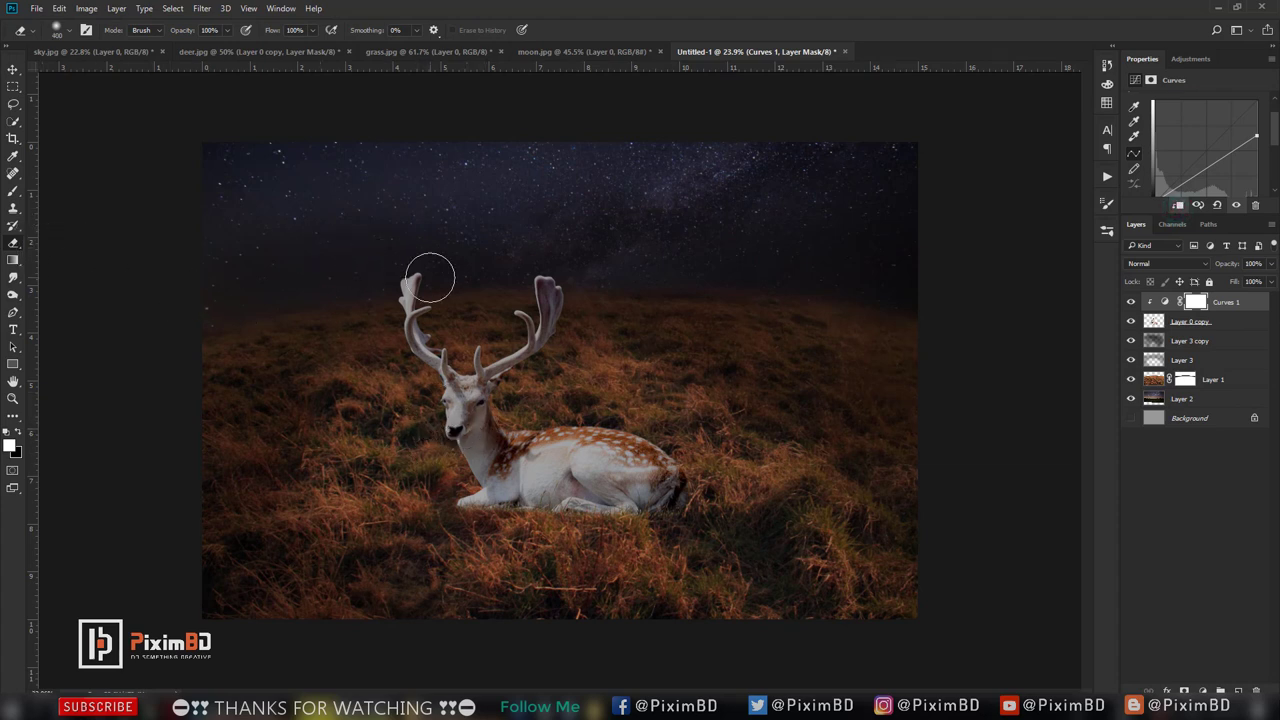
- Paint the Curves mask to keep the antlers, face and neck bright
left_click_drag(432, 290, 425, 282)
left_click_drag(440, 330, 540, 290)
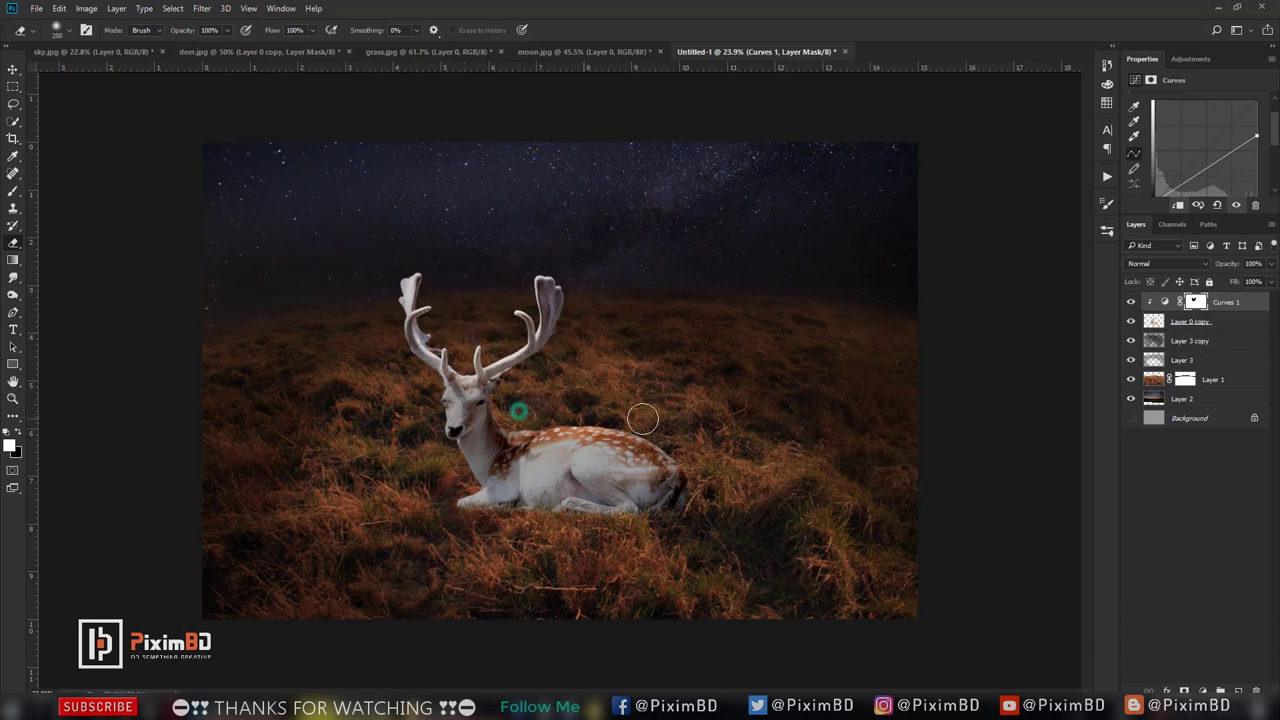
left_click_drag(628, 421, 526, 418)
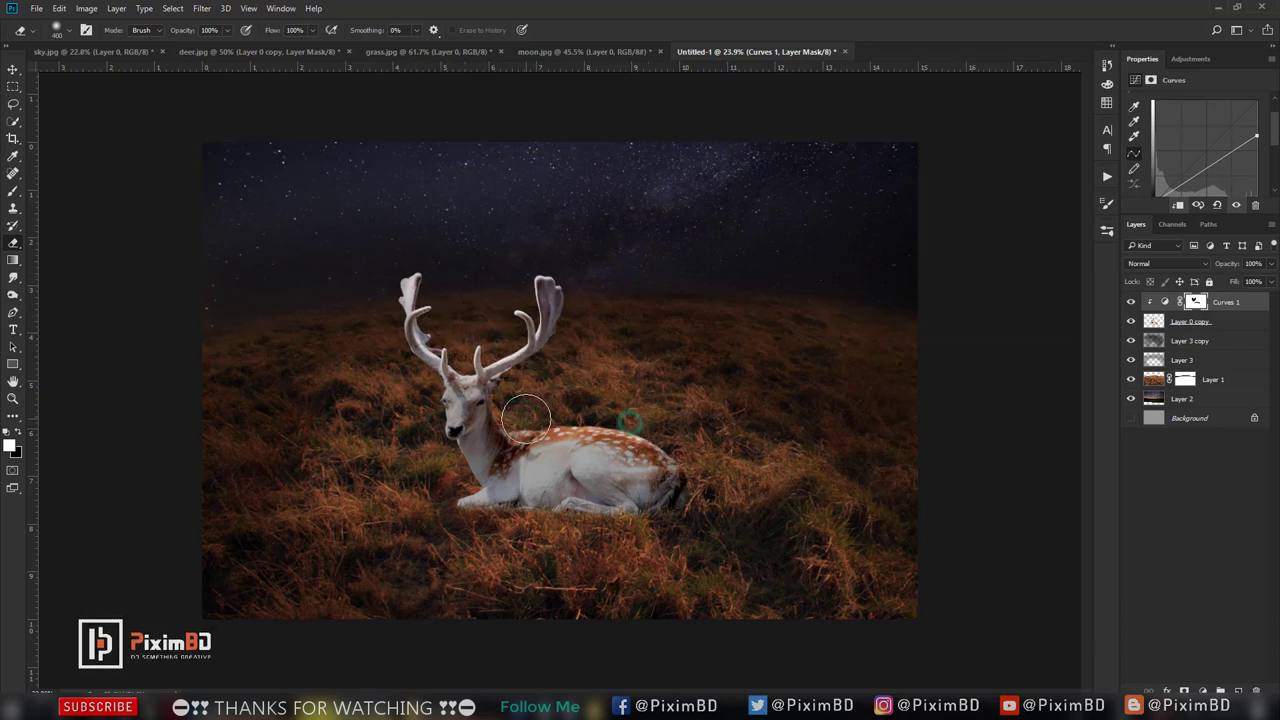
left_click(456, 413)
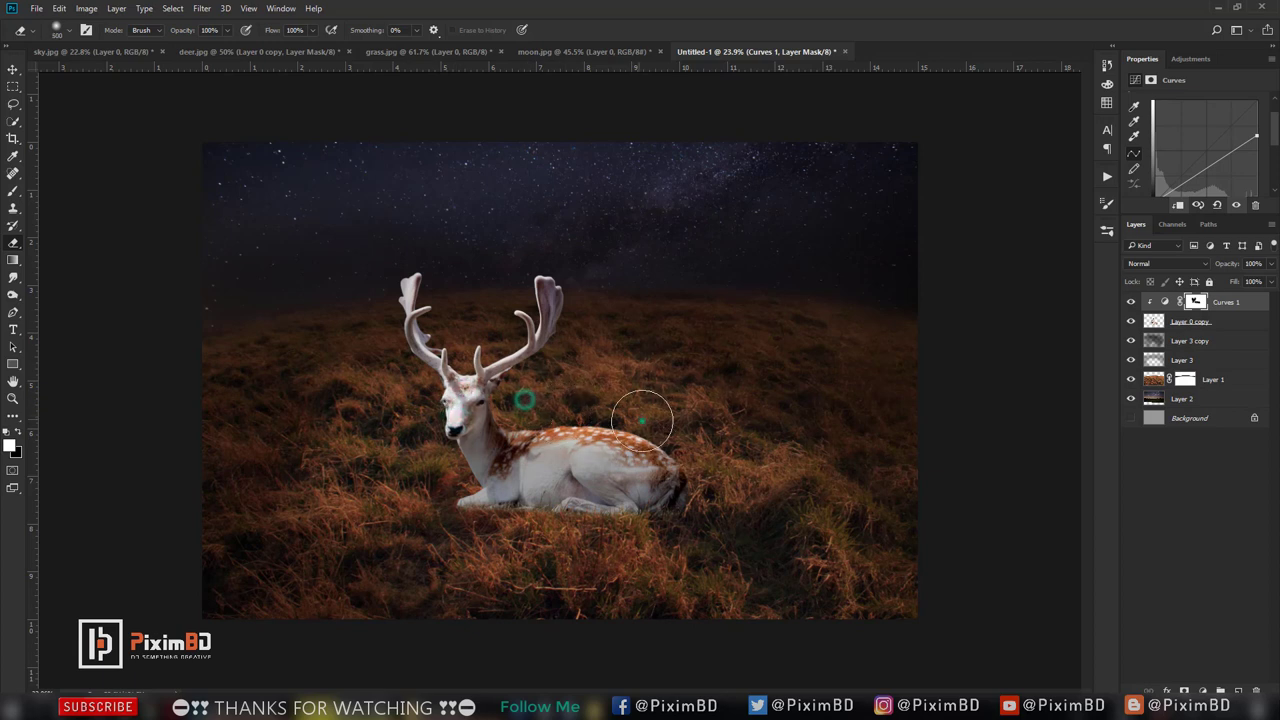
left_click(685, 444)
left_click(462, 339)
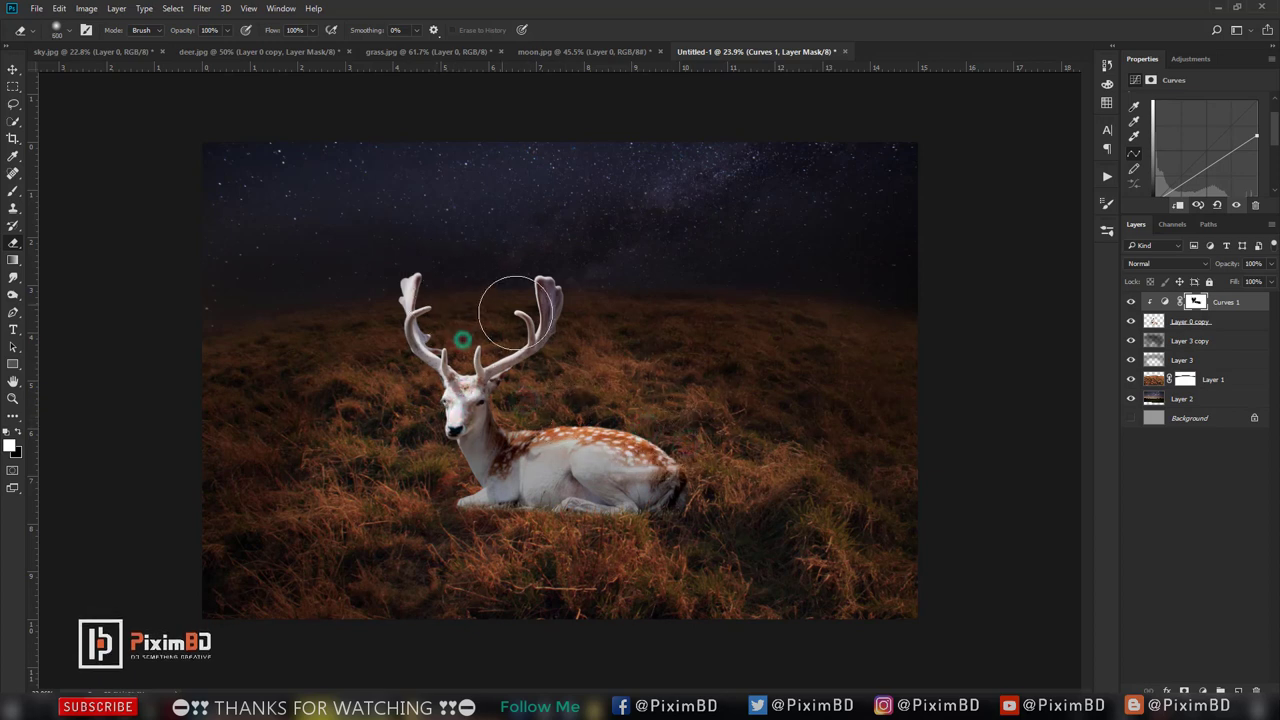
left_click(453, 323)
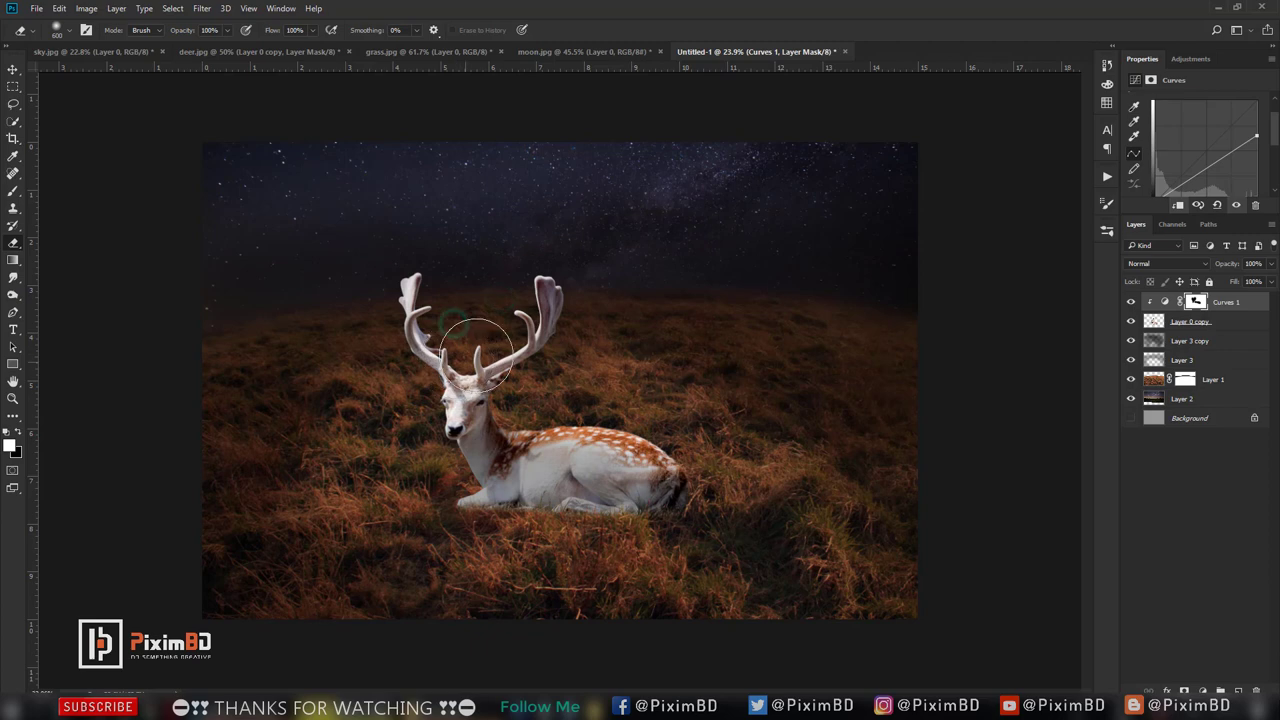
- Set the Curves layer opacity to 87% and toggle it to compare
scroll(478, 350, "down", 2)
scroll(478, 350, "up", 3)
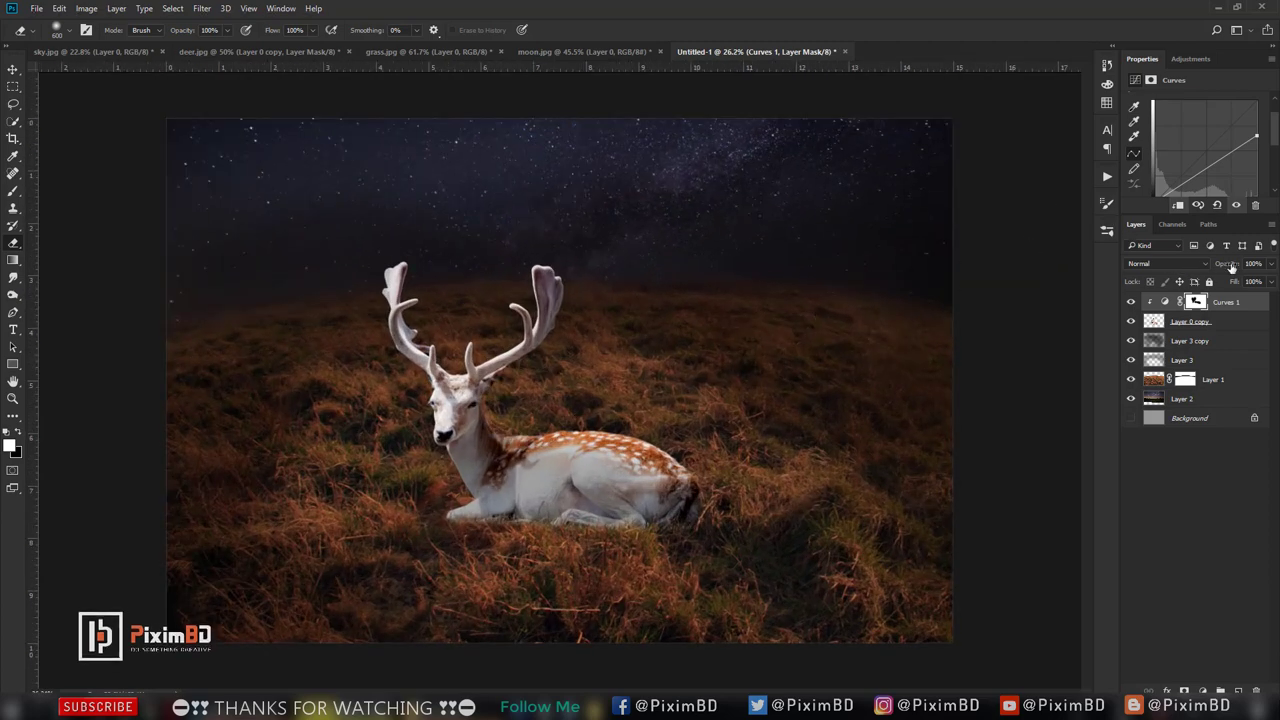
left_click_drag(1232, 267, 1226, 265)
left_click(1130, 301)
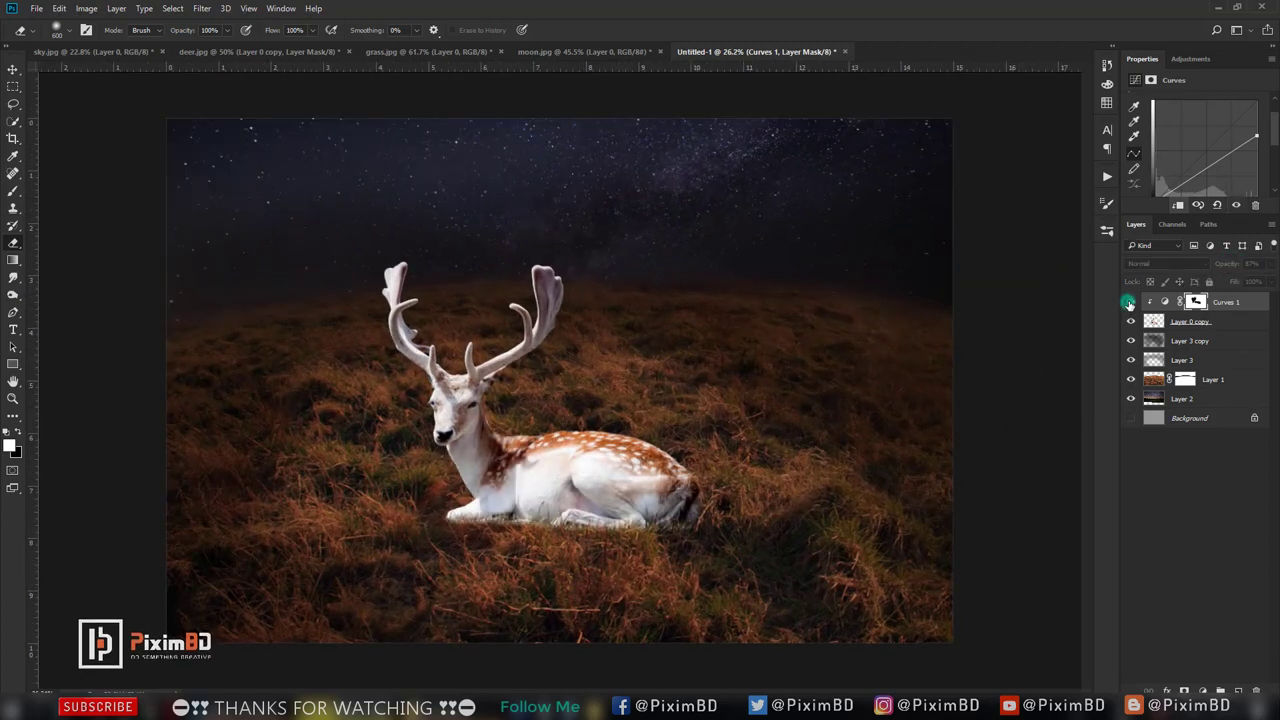
scroll(532, 465, "down", 1)
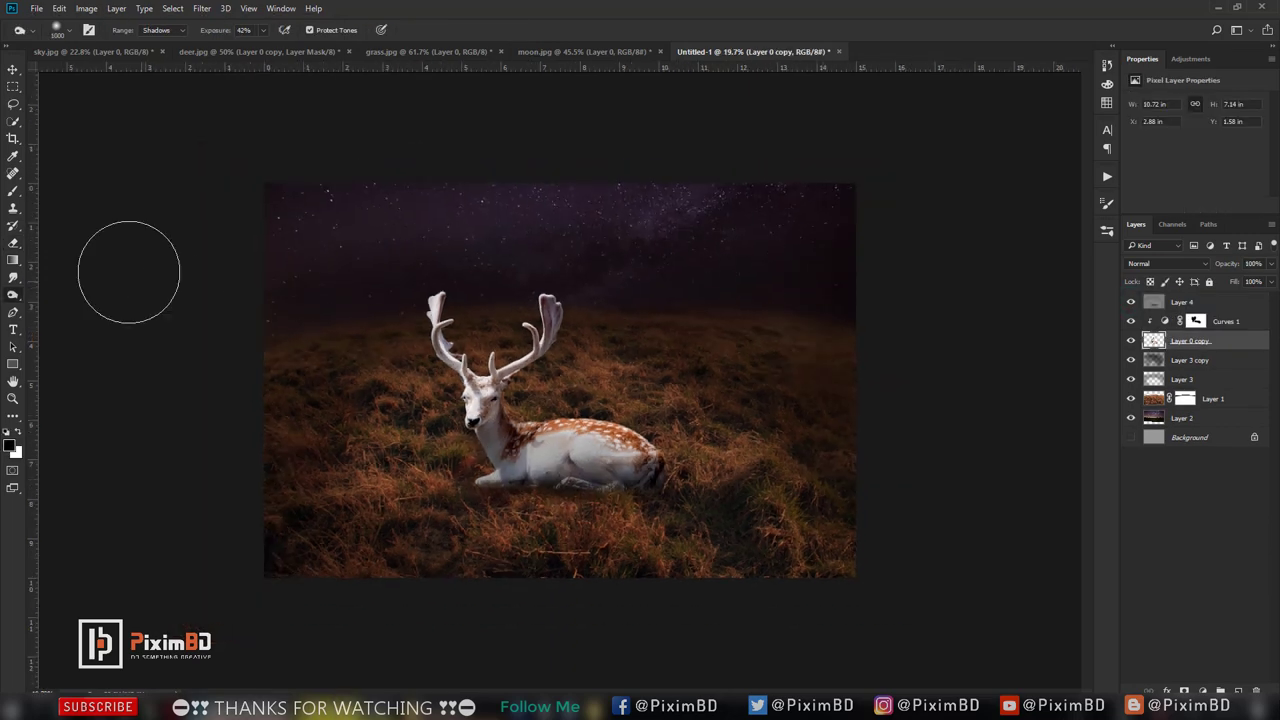
key("c")
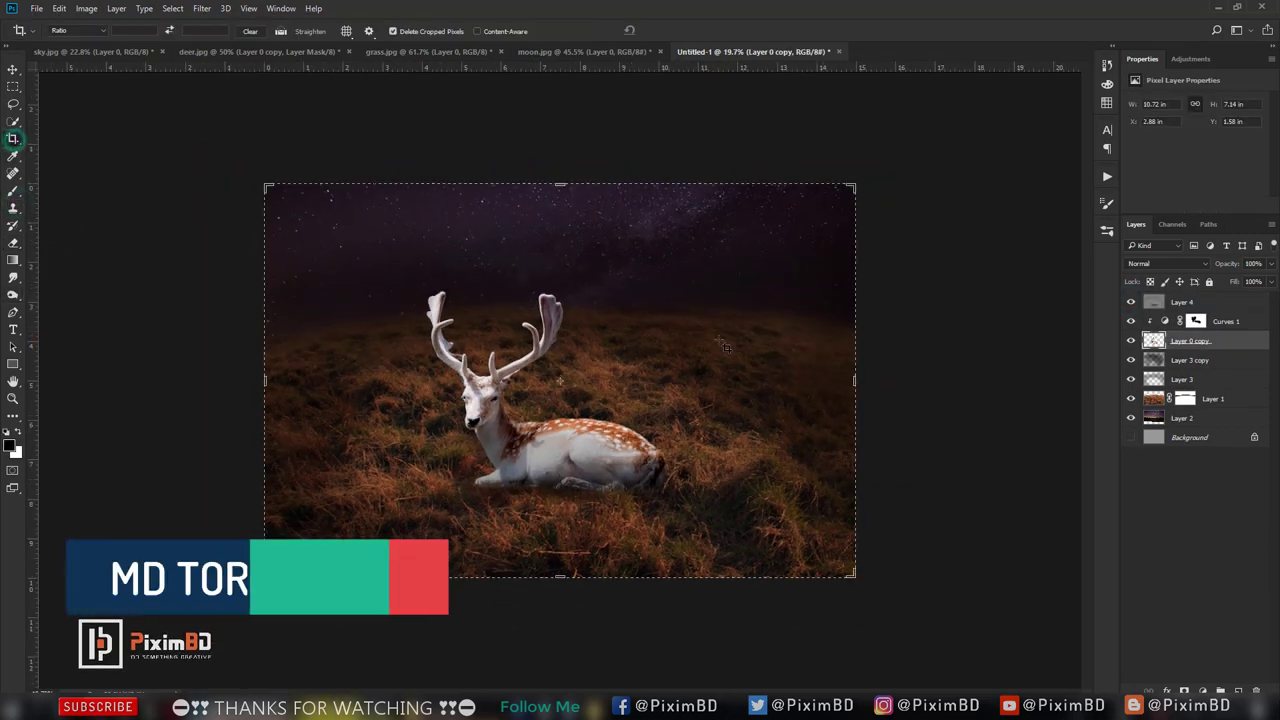
key("Return")
key("v")
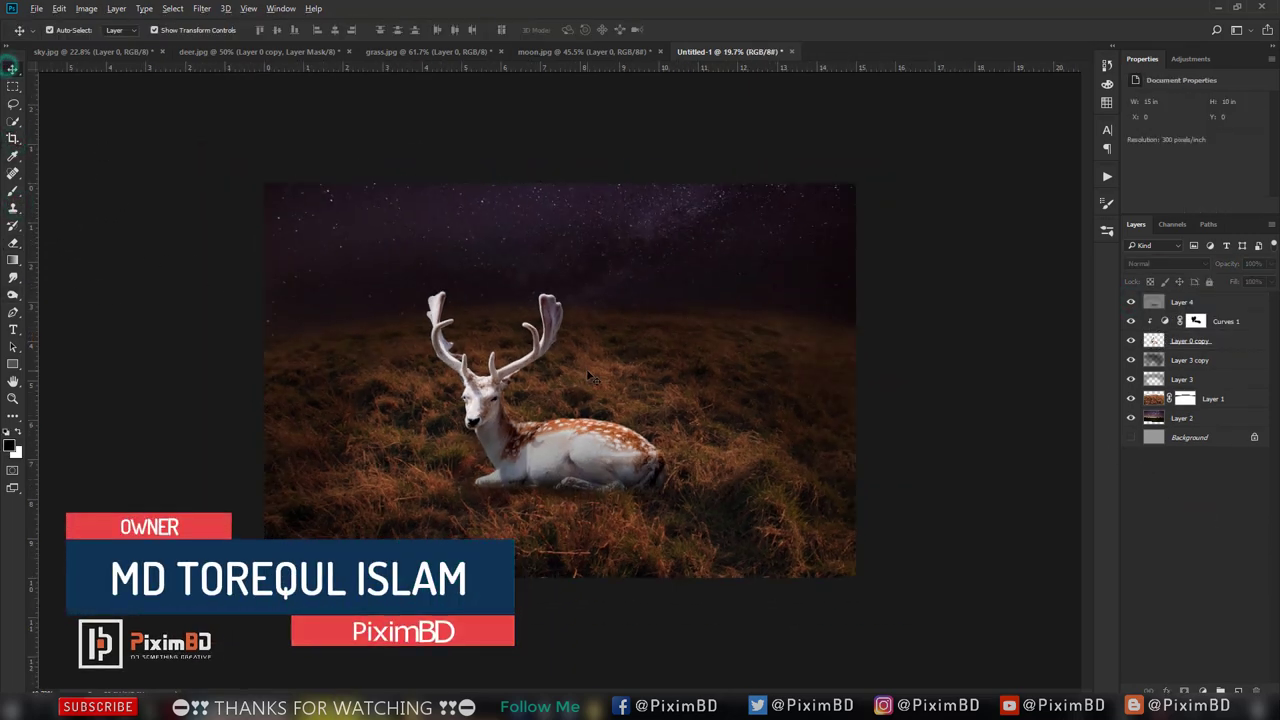
scroll(590, 374, "up", 1)
scroll(590, 374, "up", 1)
left_click(1190, 341)
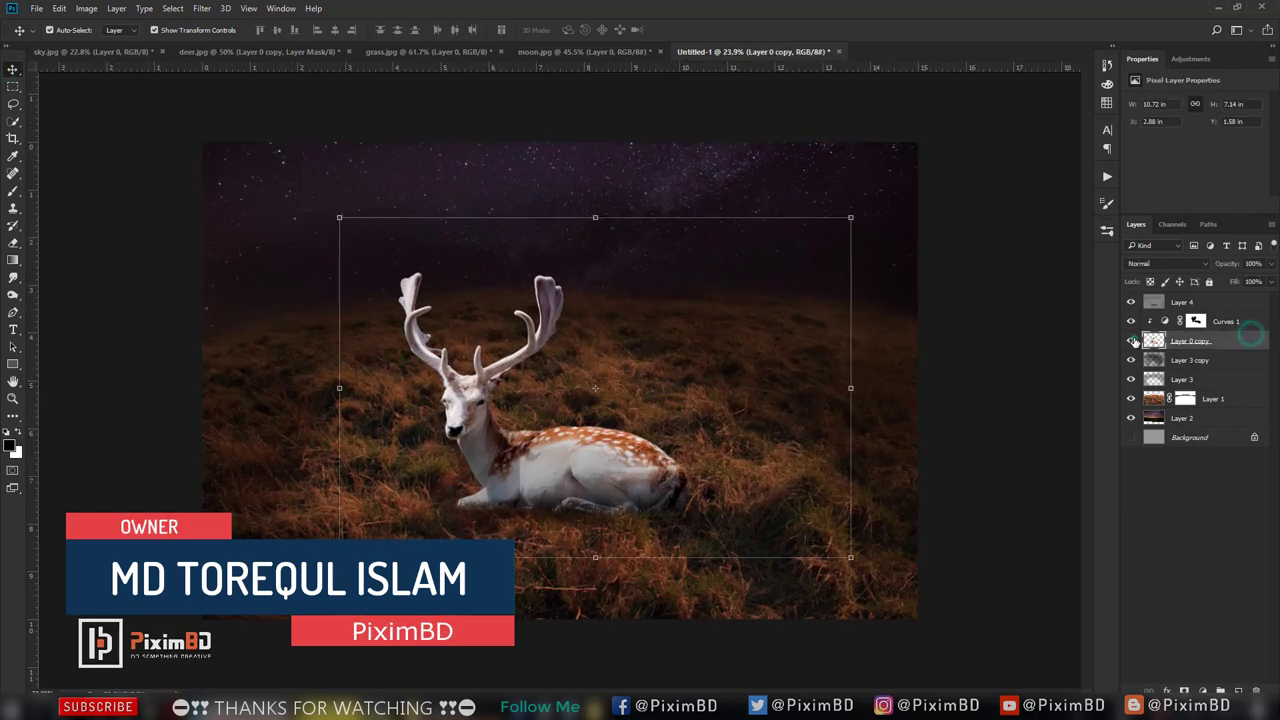
left_click(14, 105)
scroll(328, 250, "up", 2)
- Lasso the deer's left antler and warp it outward to the left
left_click_drag(417, 224, 452, 330)
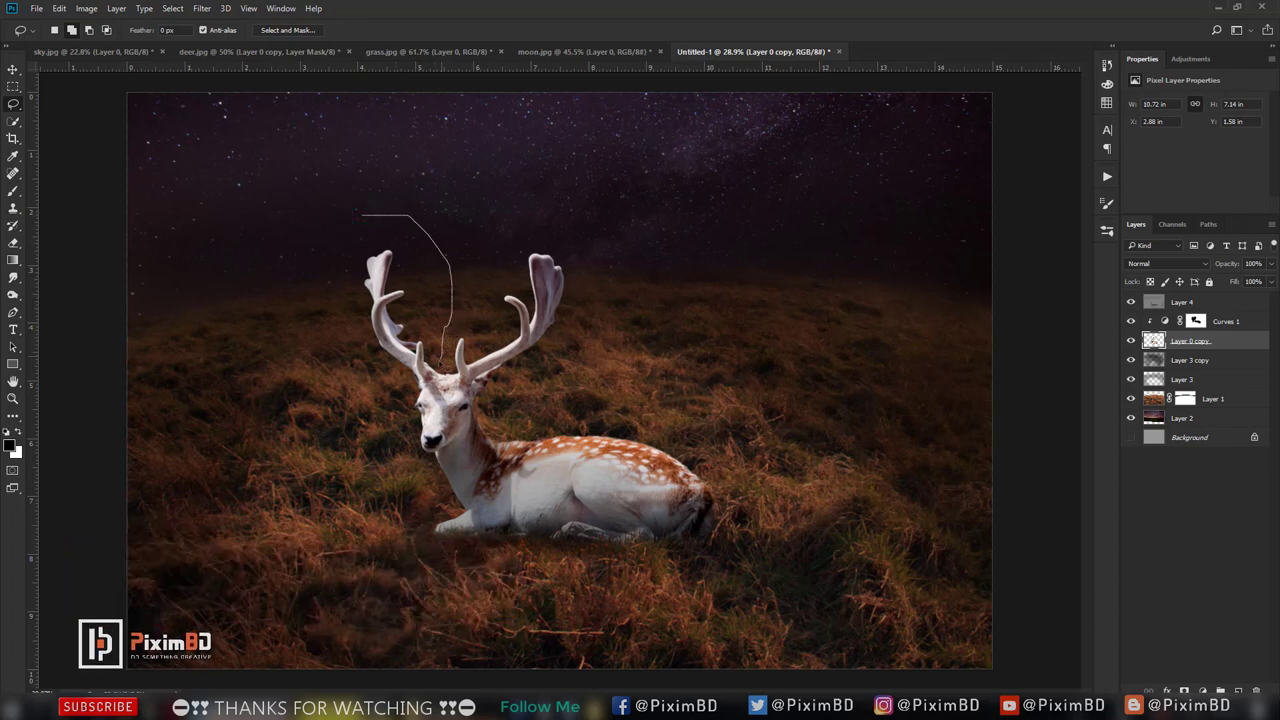
scroll(357, 258, "up", 2)
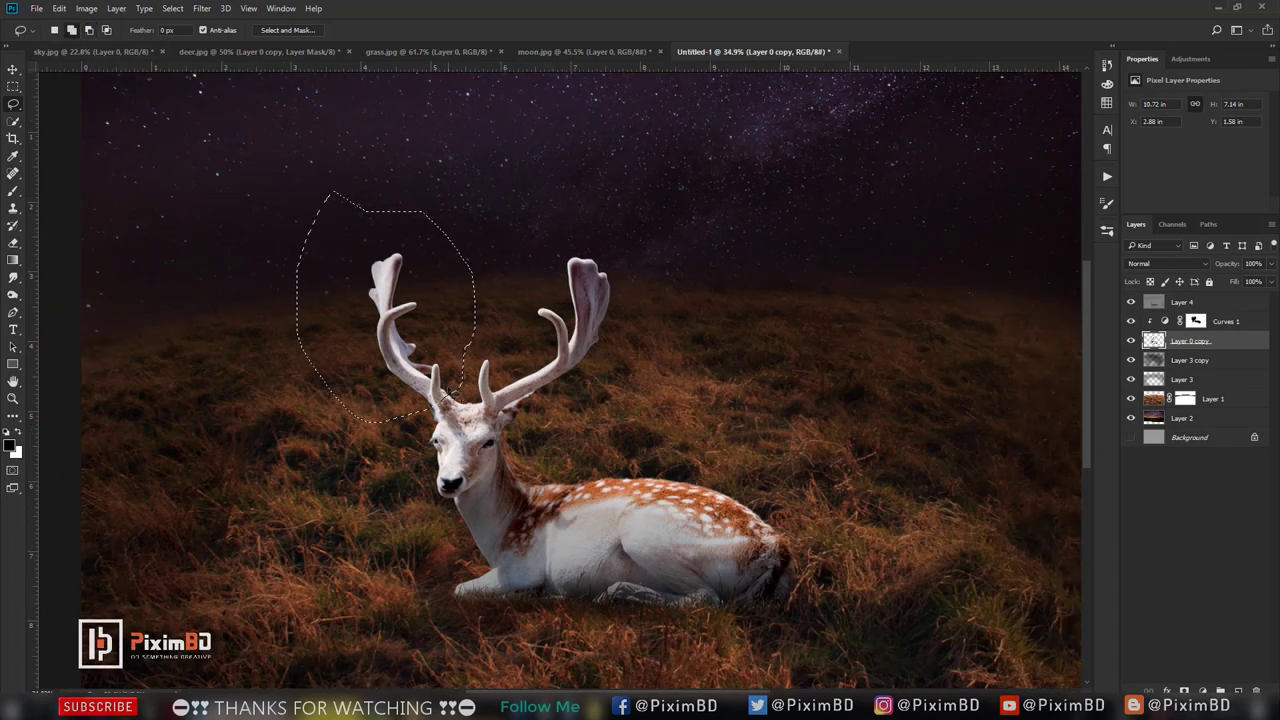
right_click(412, 309)
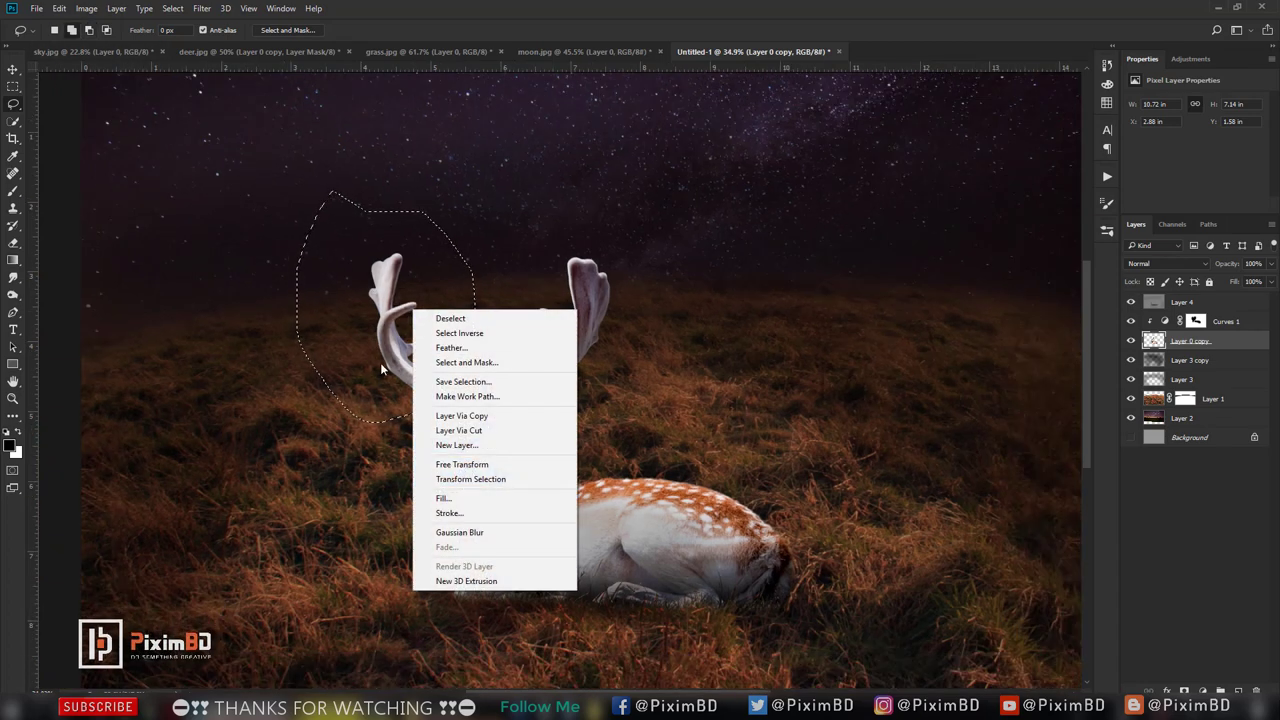
left_click(388, 342)
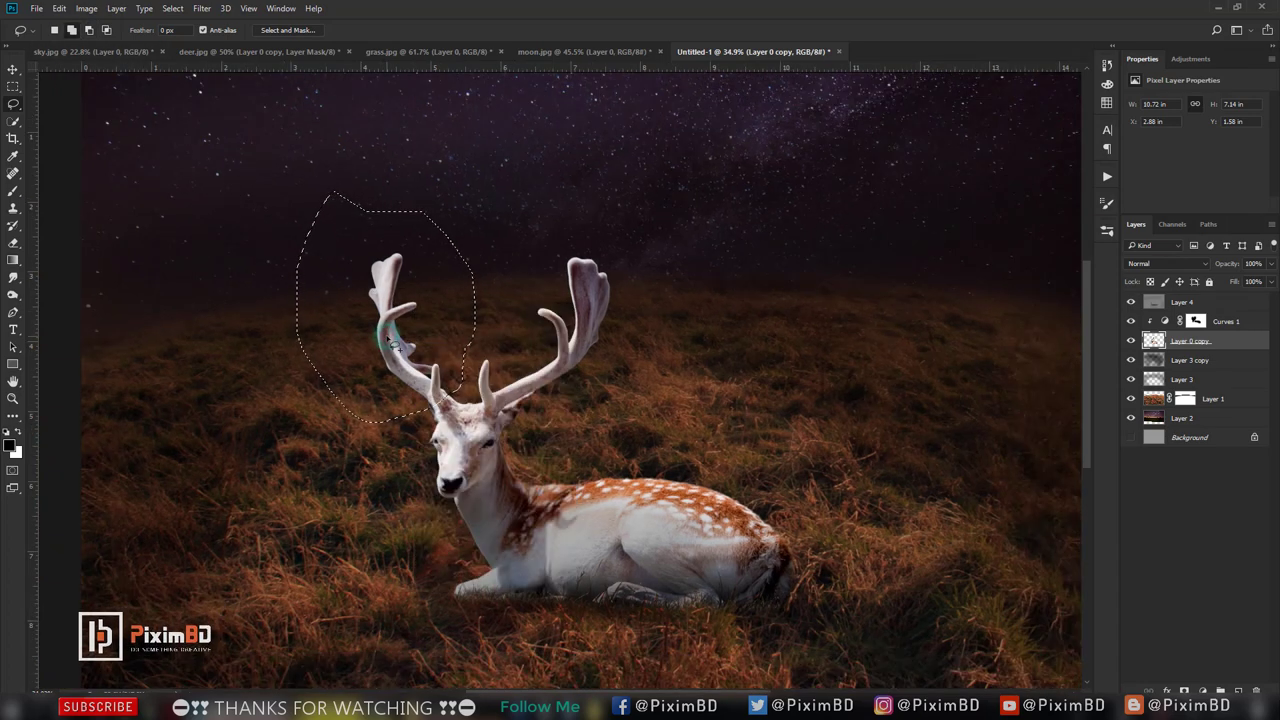
key("ctrl+t")
right_click(394, 346)
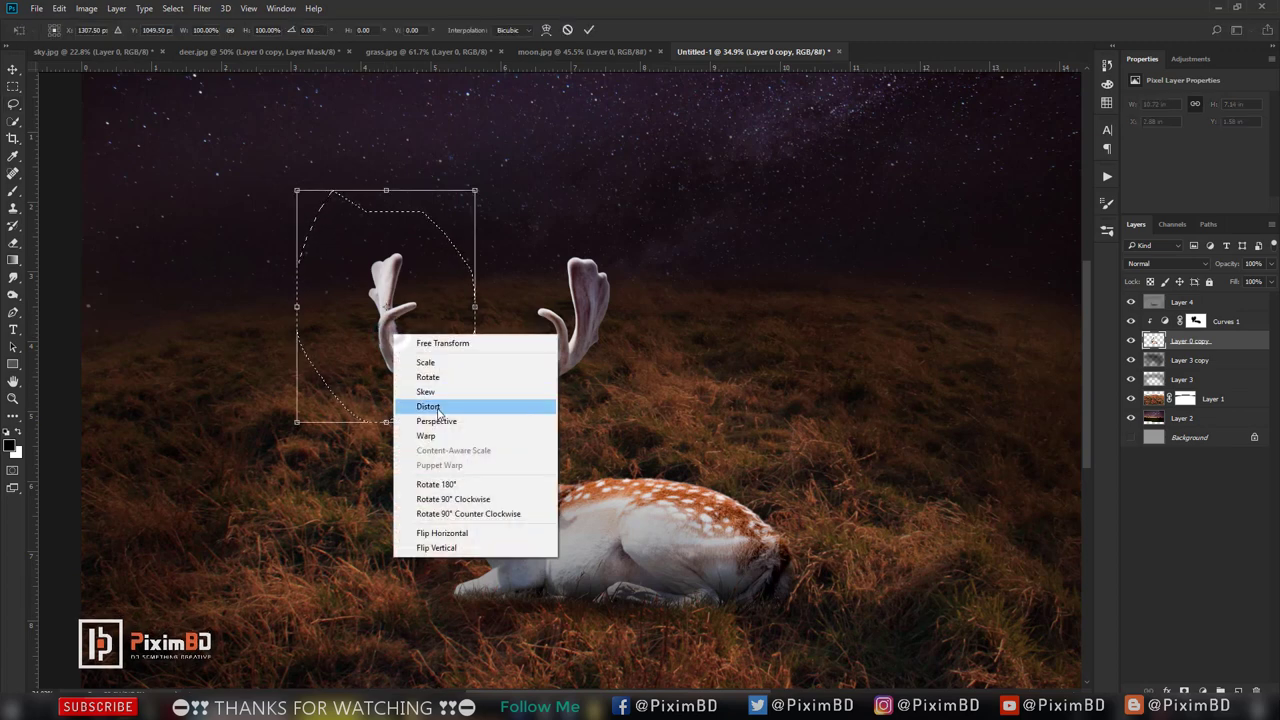
left_click(437, 433)
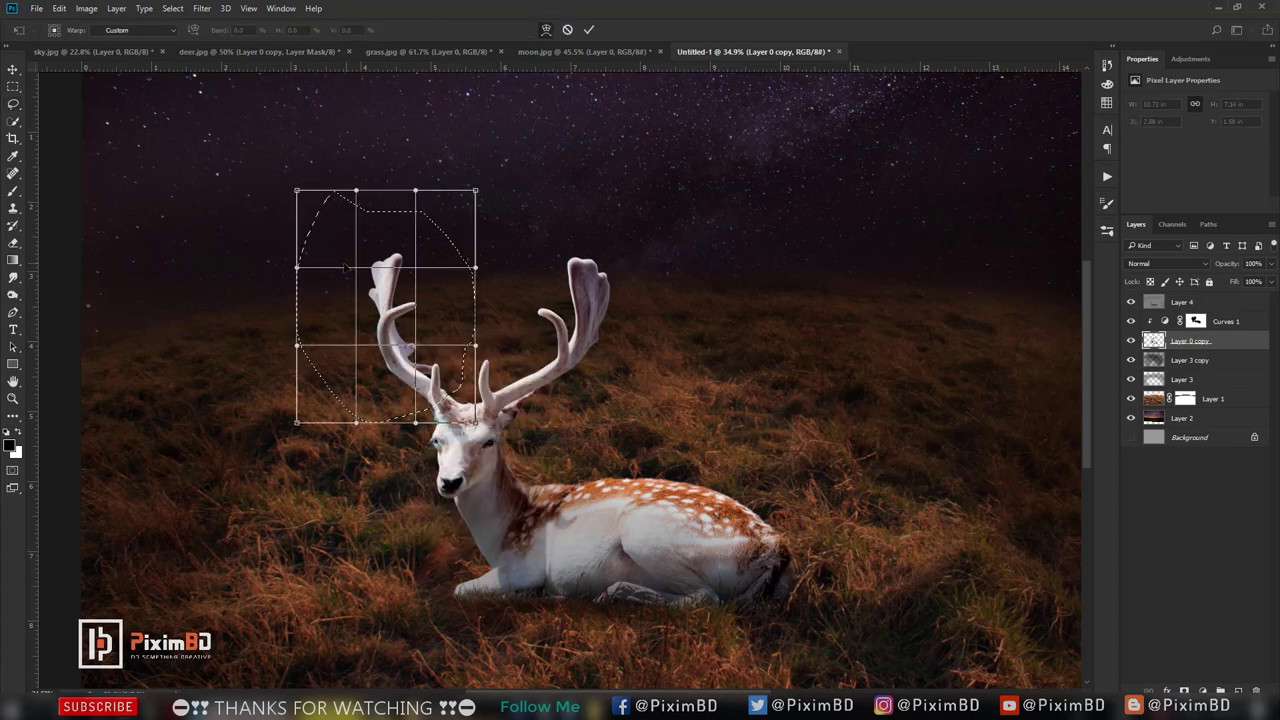
mouse_move(384, 266)
left_mouse_down()
mouse_move(352, 281)
mouse_move(349, 271)
left_mouse_up()
key("Return")
- Fit the image in view and add a new empty layer above Layer 4
key("ctrl+0")
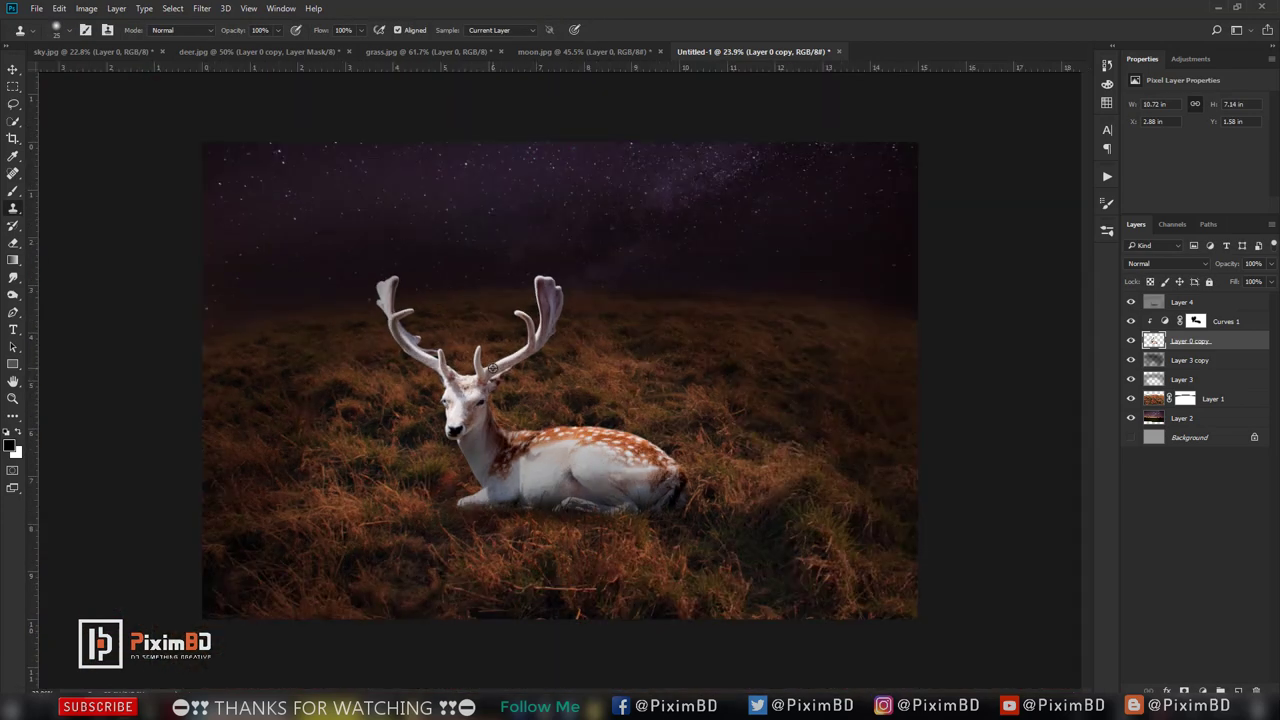
key("s")
scroll(573, 383, "up", 1)
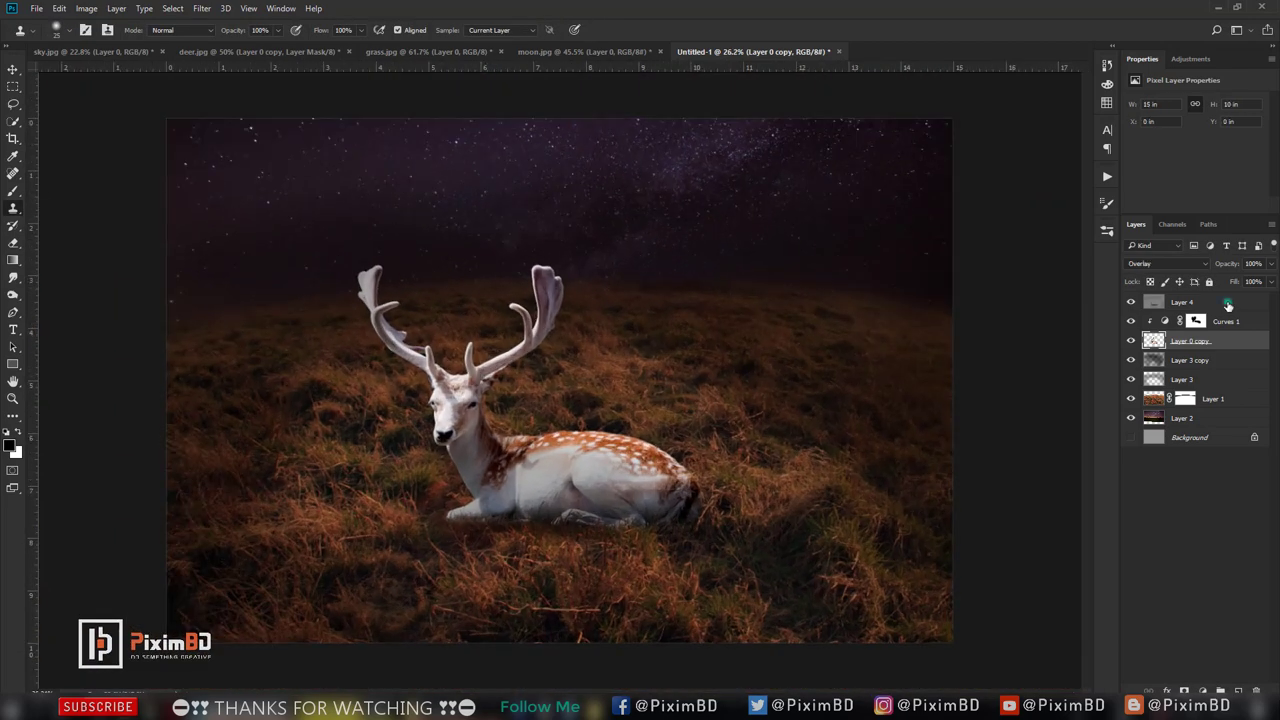
left_click(1228, 303)
left_click(1238, 690)
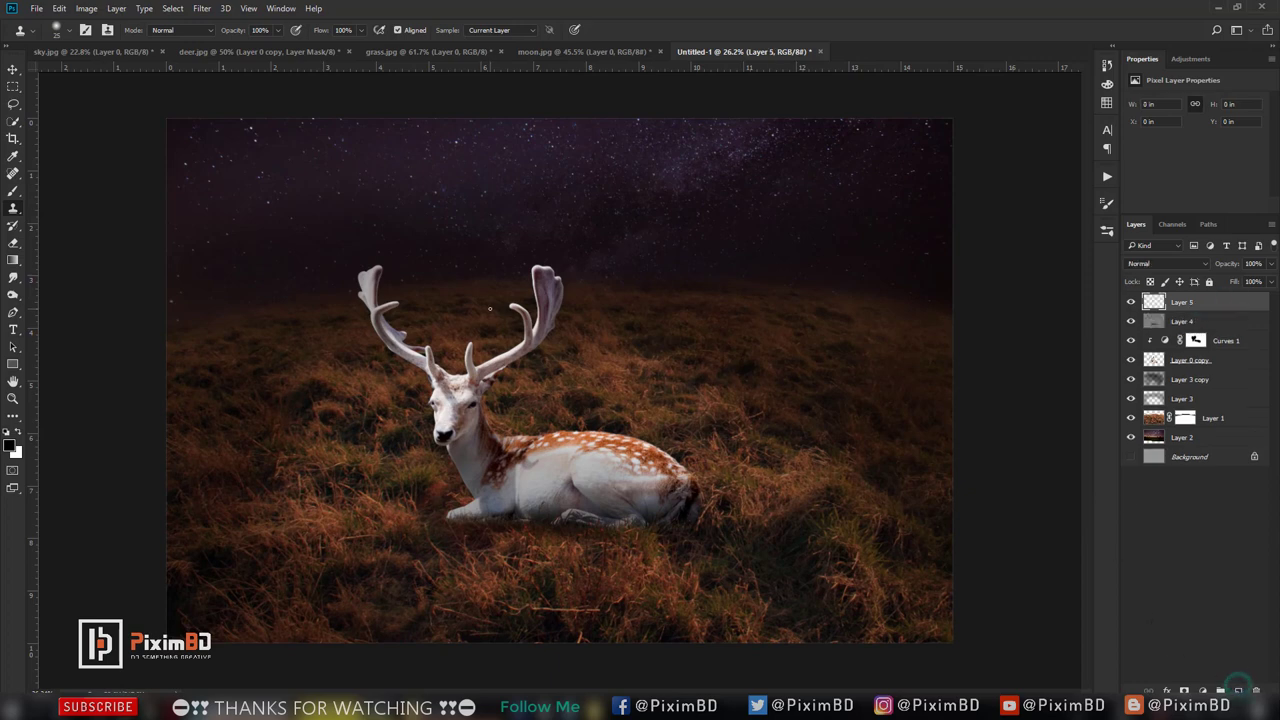
scroll(488, 317, "down", 2)
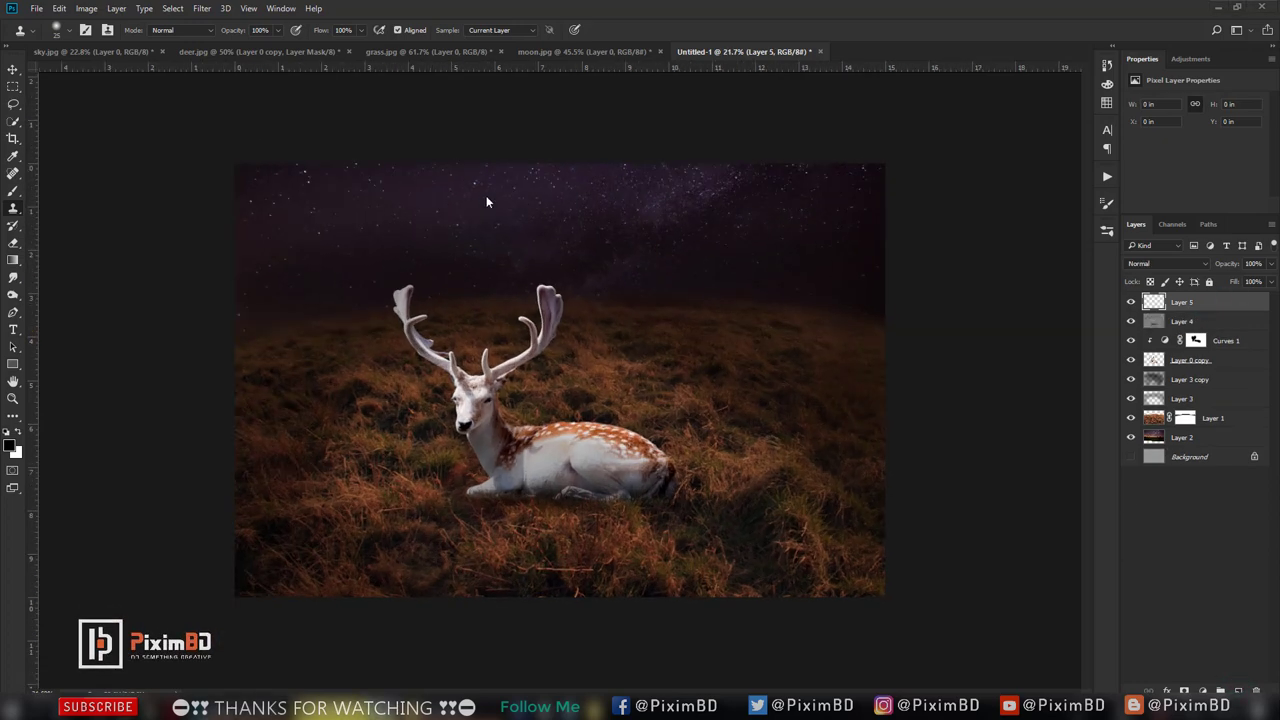
- In moon.jpg, draw an elliptical selection fitted around the moon
left_click(553, 51)
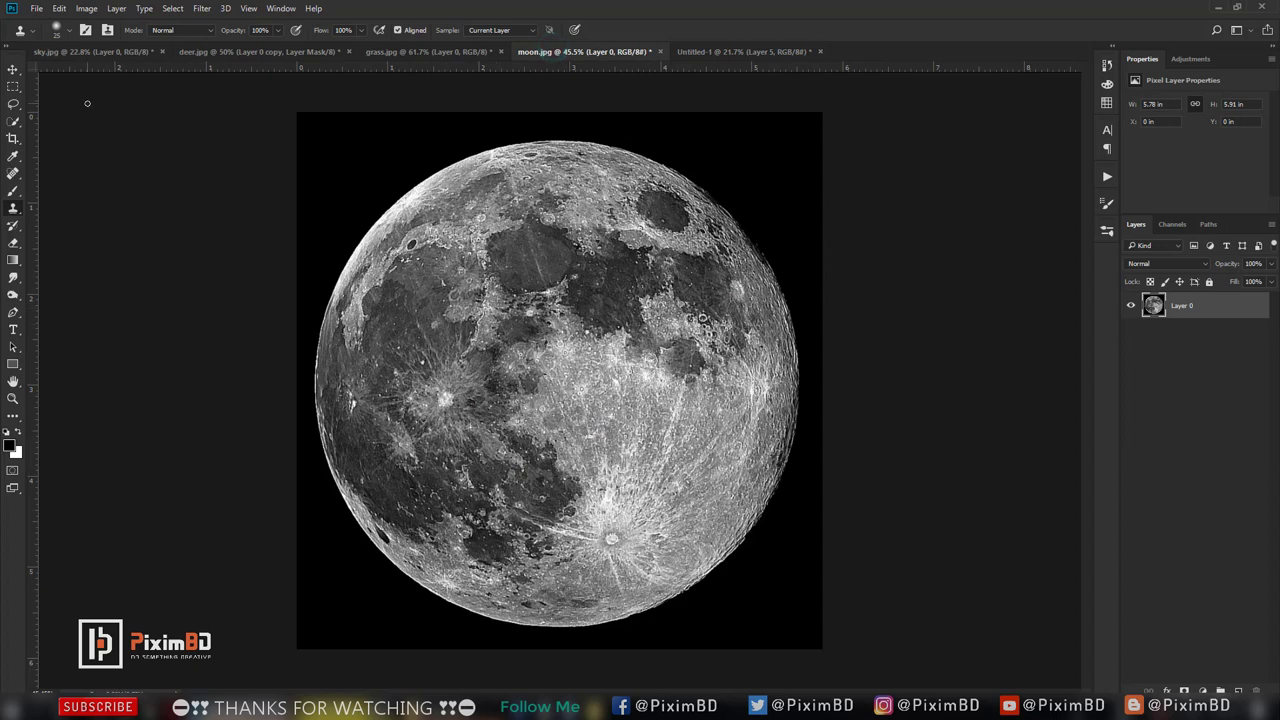
left_click(13, 119)
right_click(13, 87)
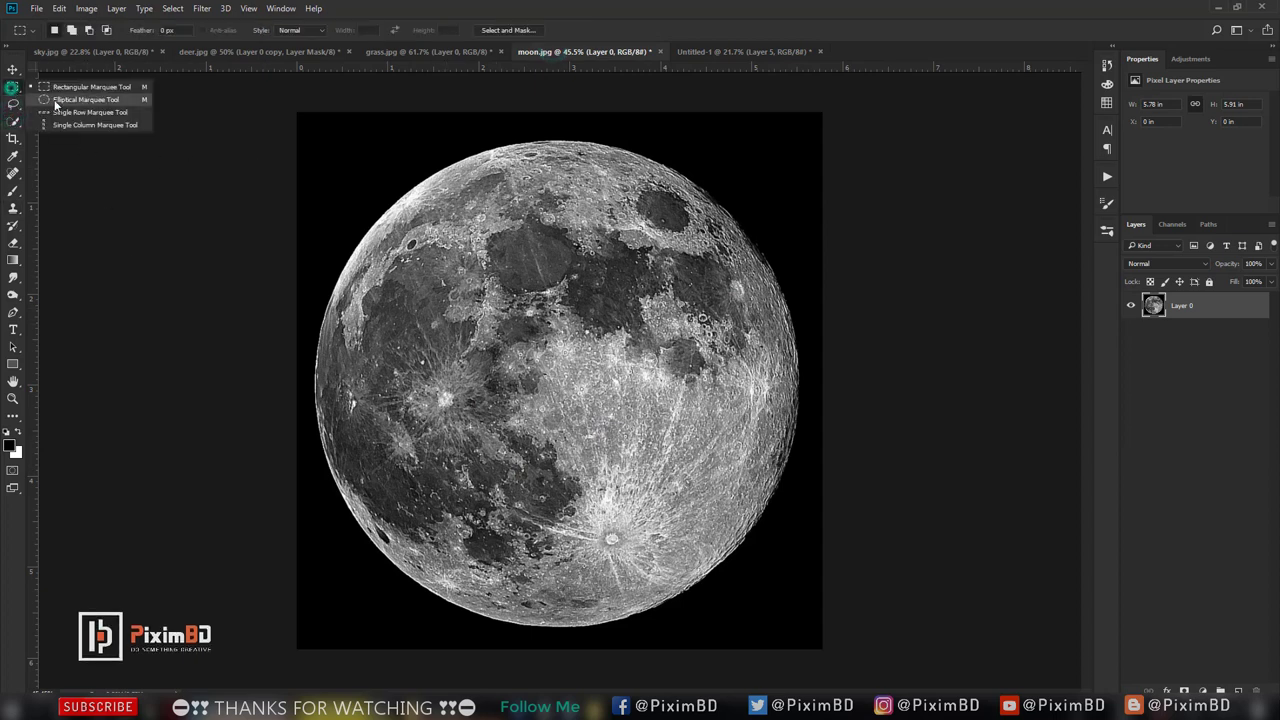
left_click(74, 103)
left_click_drag(385, 241, 837, 671)
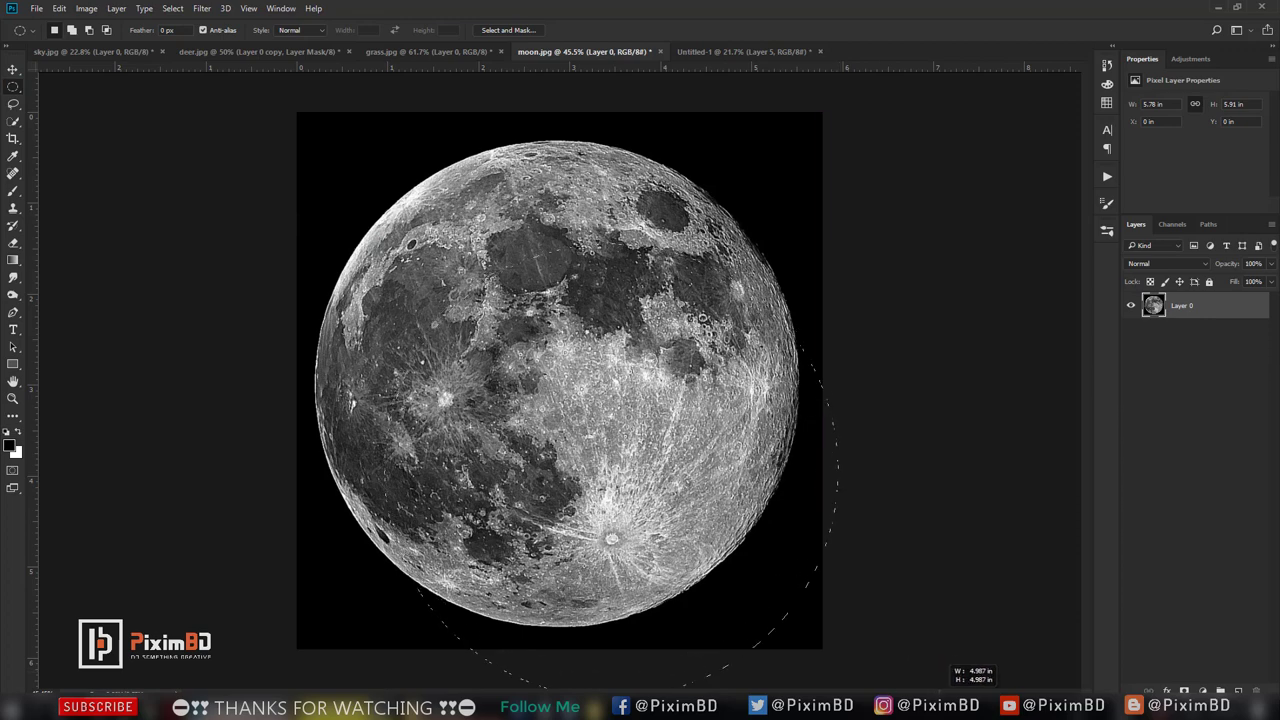
mouse_move(593, 455)
left_mouse_down()
mouse_move(548, 362)
mouse_move(533, 362)
mouse_move(541, 378)
left_mouse_up()
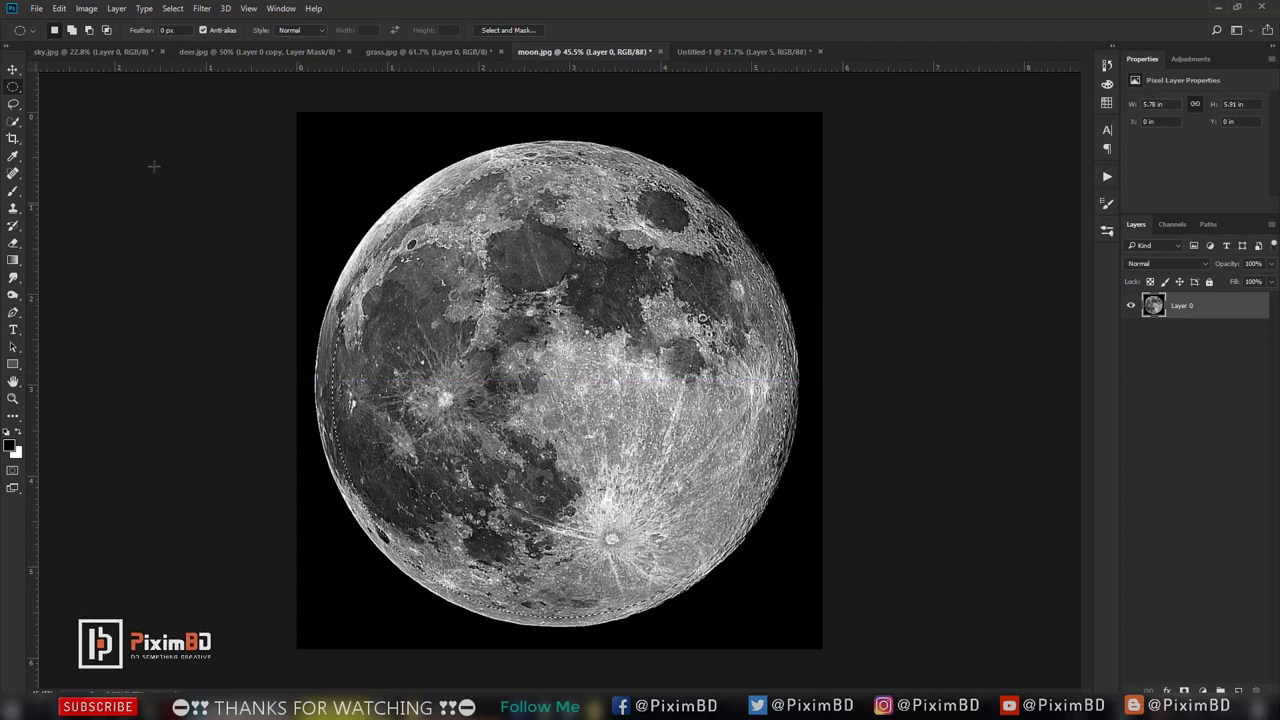
- Copy the moon to its own layer, hide Layer 0, and drag it toward the deer scene
key("ctrl+j")
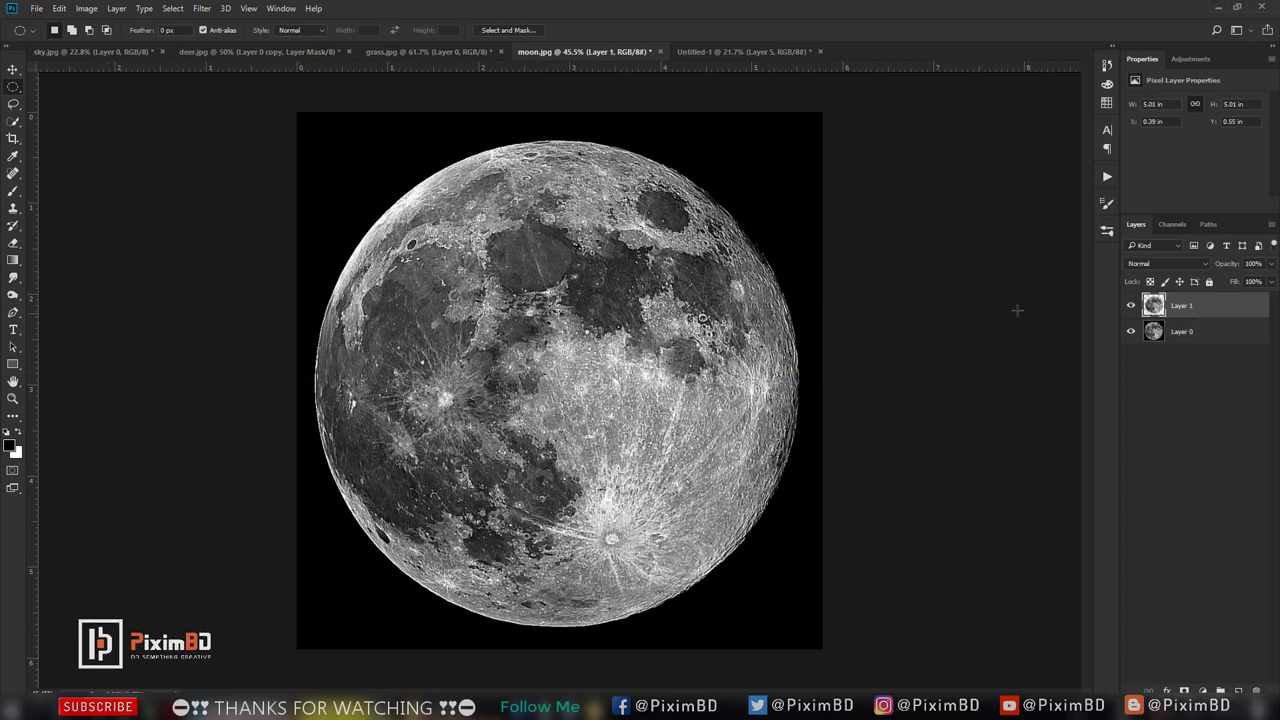
left_click(1131, 332)
left_click(13, 68)
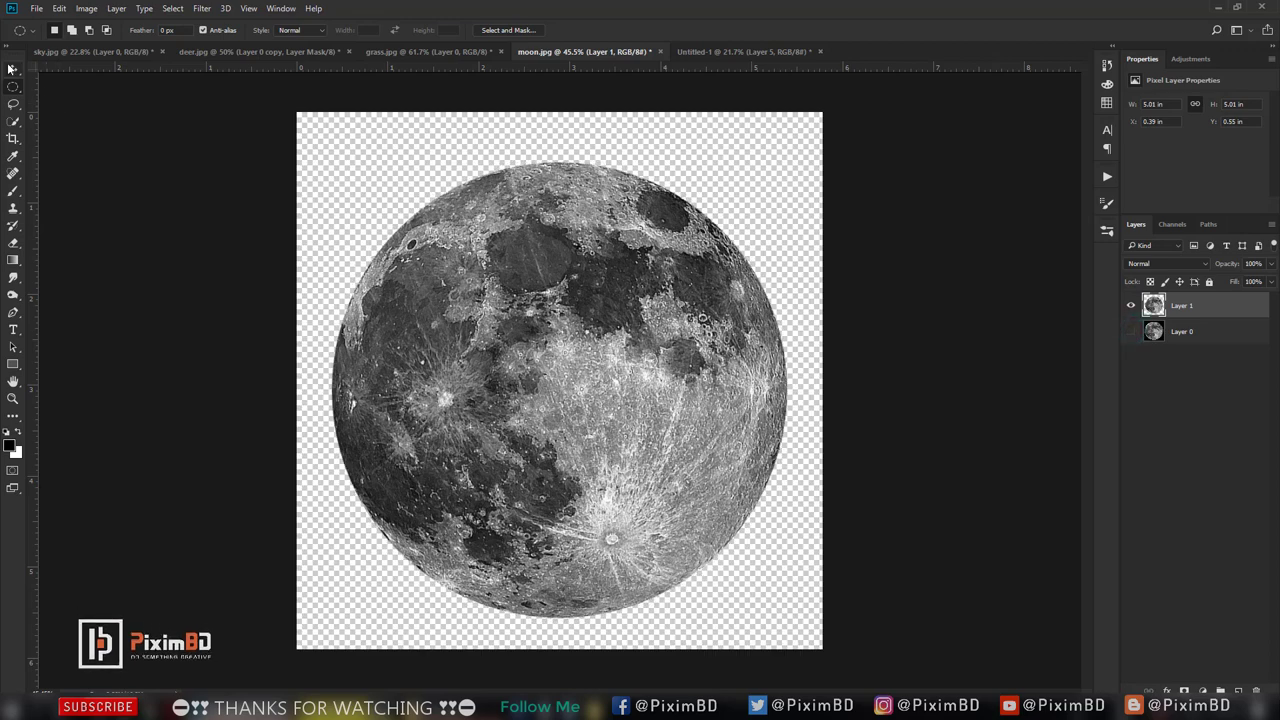
left_click_drag(543, 231, 744, 41)
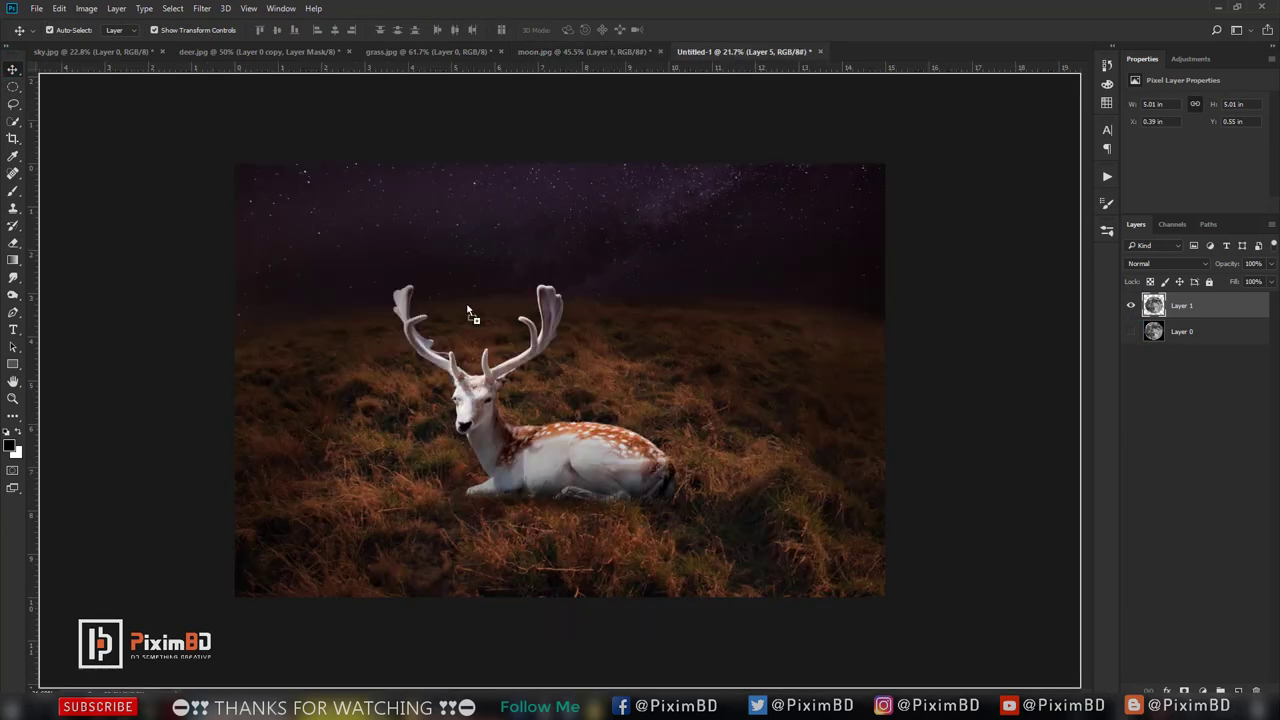
- Drop the moon into the deer scene, scale it to about 66% and place it between the antlers
left_click_drag(740, 52, 470, 310)
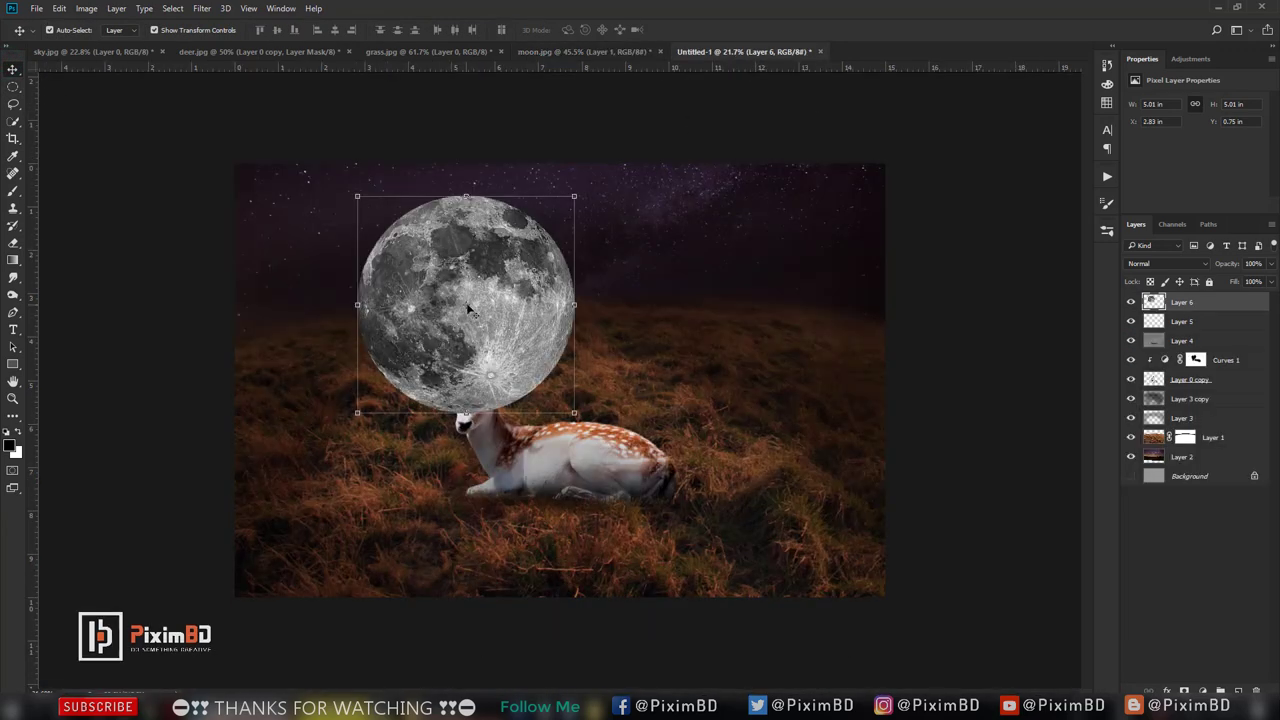
mouse_move(574, 197)
left_mouse_down()
mouse_move(393, 458)
mouse_move(378, 455)
left_mouse_up()
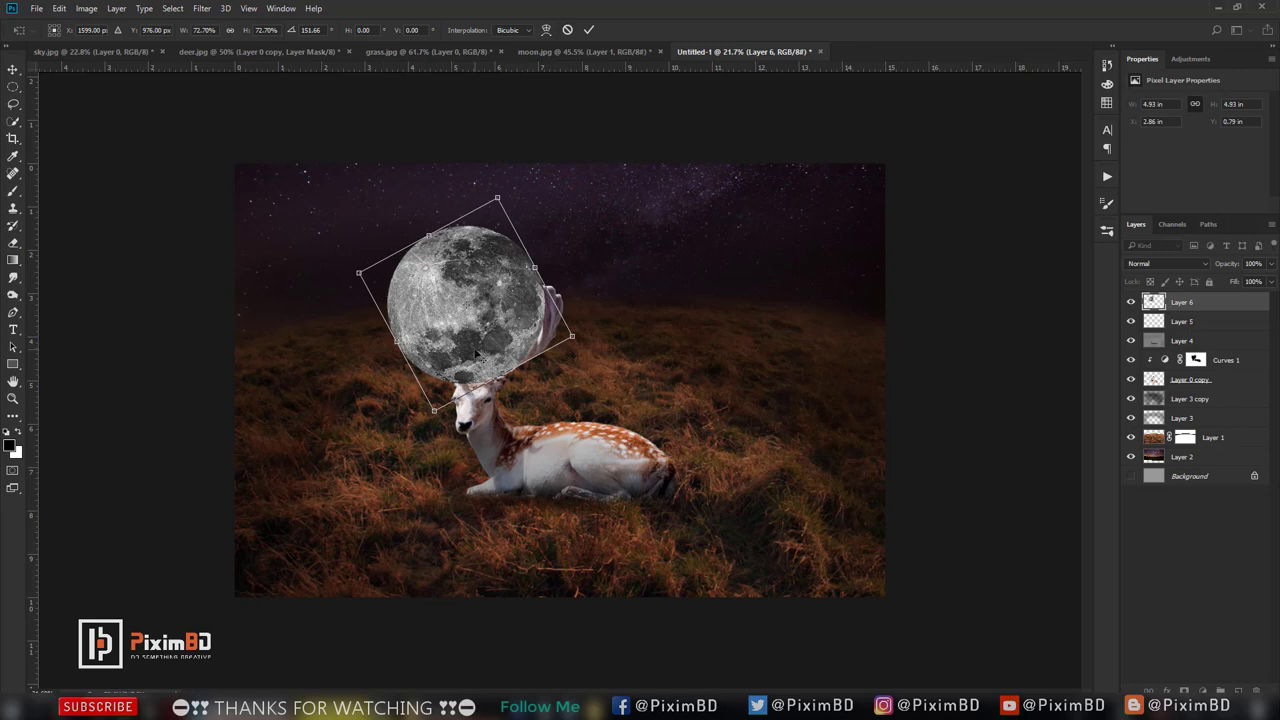
scroll(475, 351, "up", 1)
scroll(490, 315, "up", 1)
left_click_drag(475, 268, 505, 253)
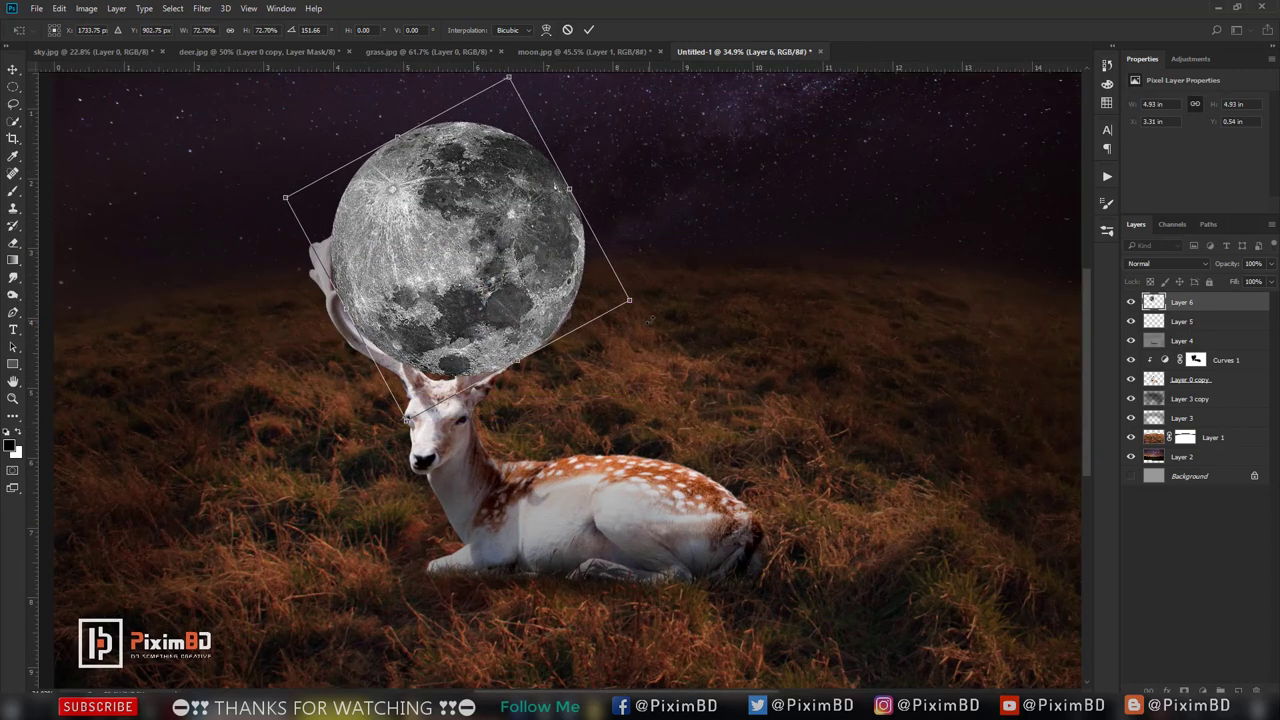
left_click_drag(633, 301, 600, 297)
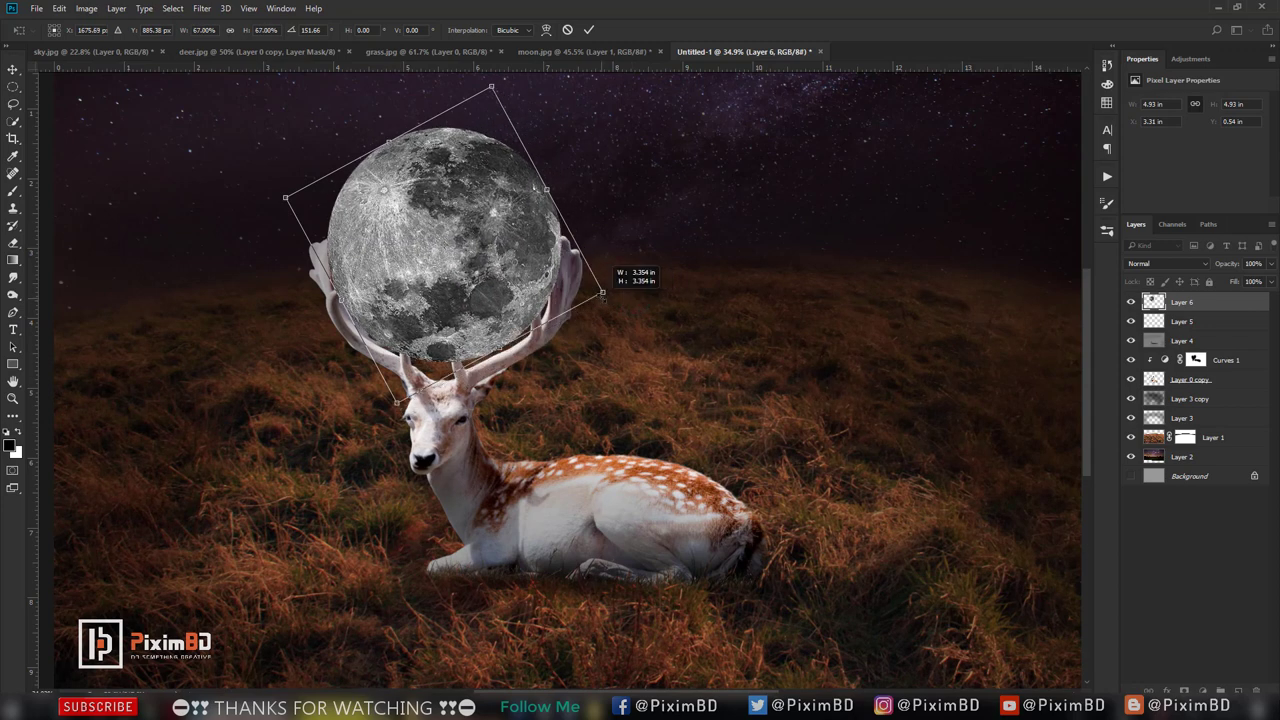
left_click_drag(508, 279, 514, 300)
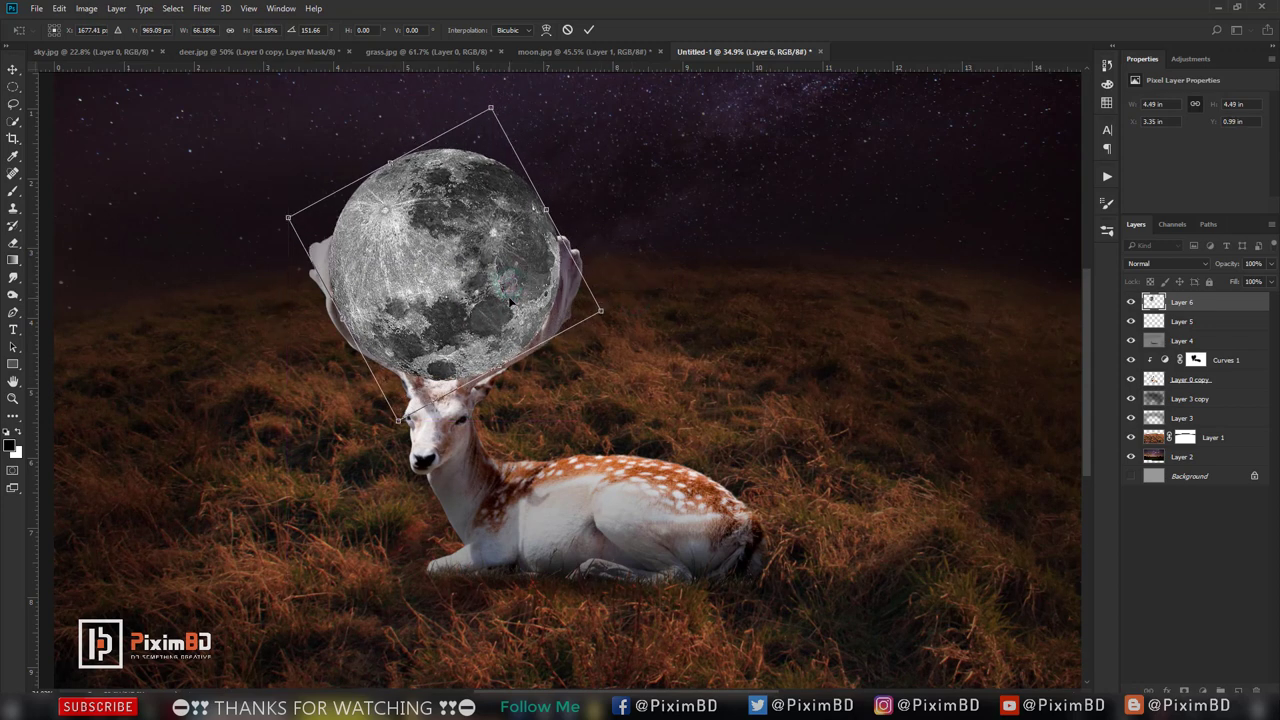
key("Return")
- Move the moon layer (Layer 6) beneath the deer layer in the stack
key("ctrl+t")
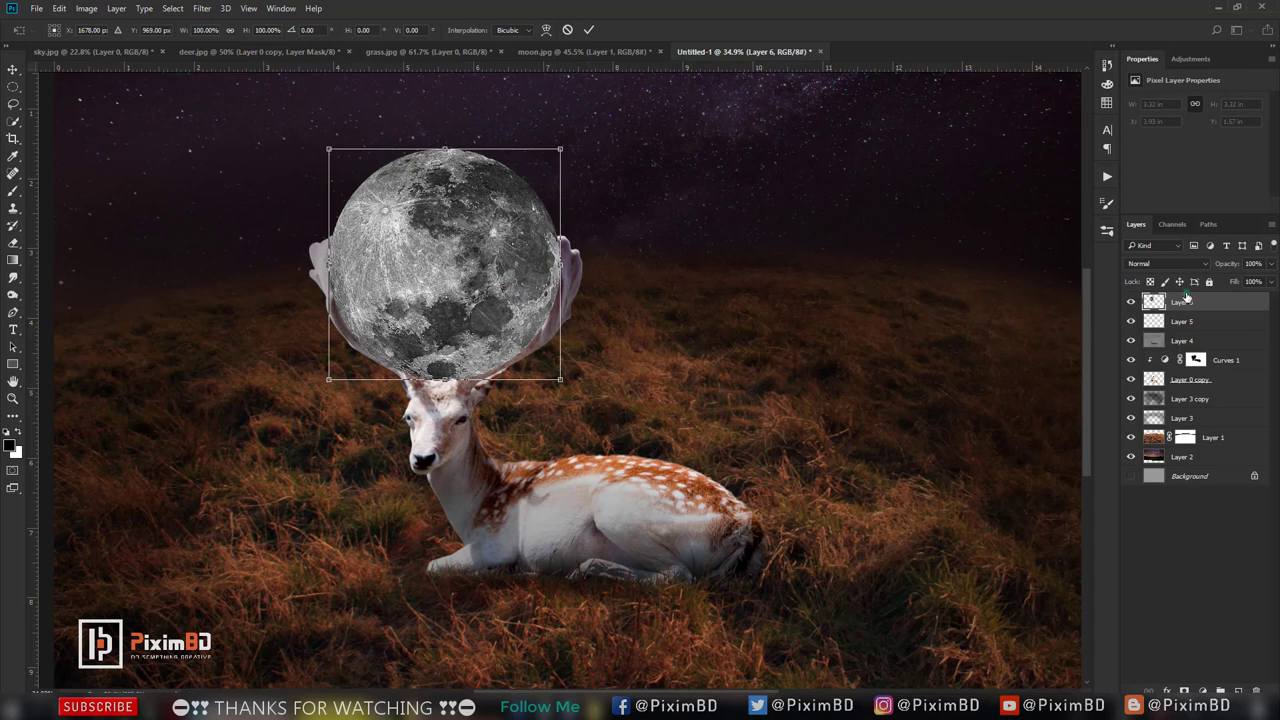
key("Return")
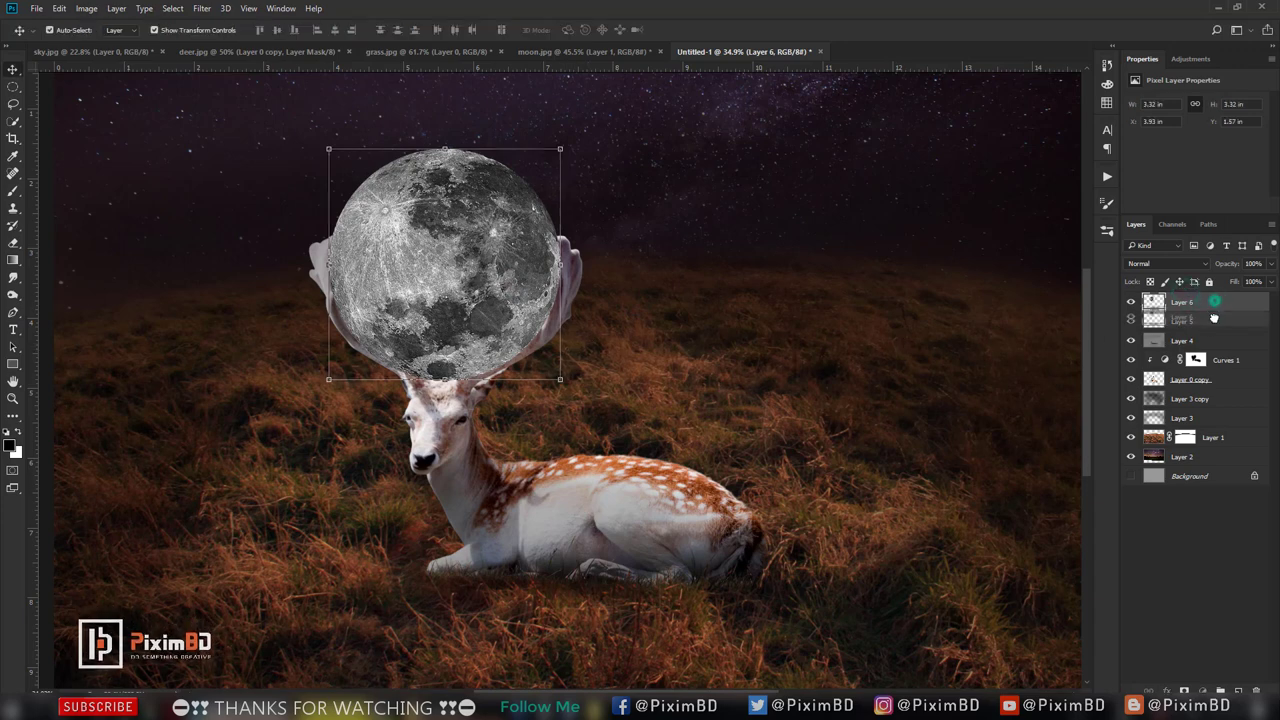
mouse_move(1213, 301)
left_mouse_down()
mouse_move(1213, 370)
mouse_move(1187, 387)
left_mouse_up()
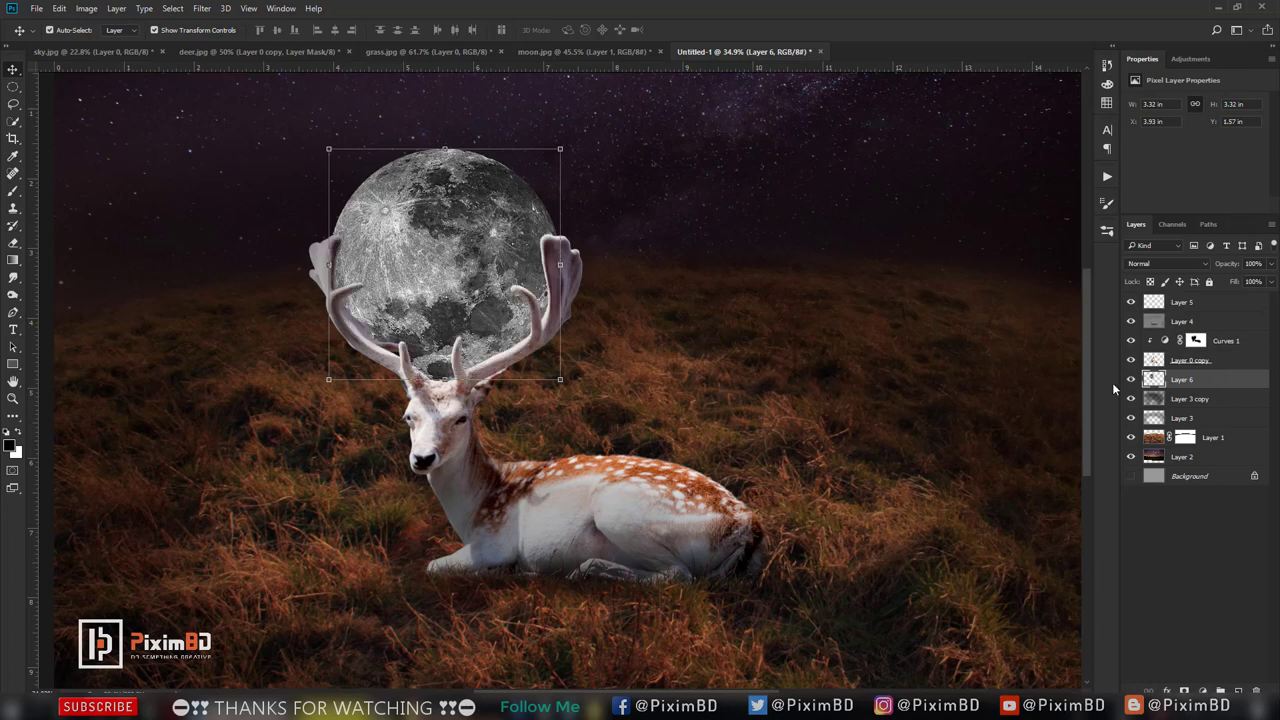
left_click(1210, 478)
left_click(1205, 381)
key("ctrl+t")
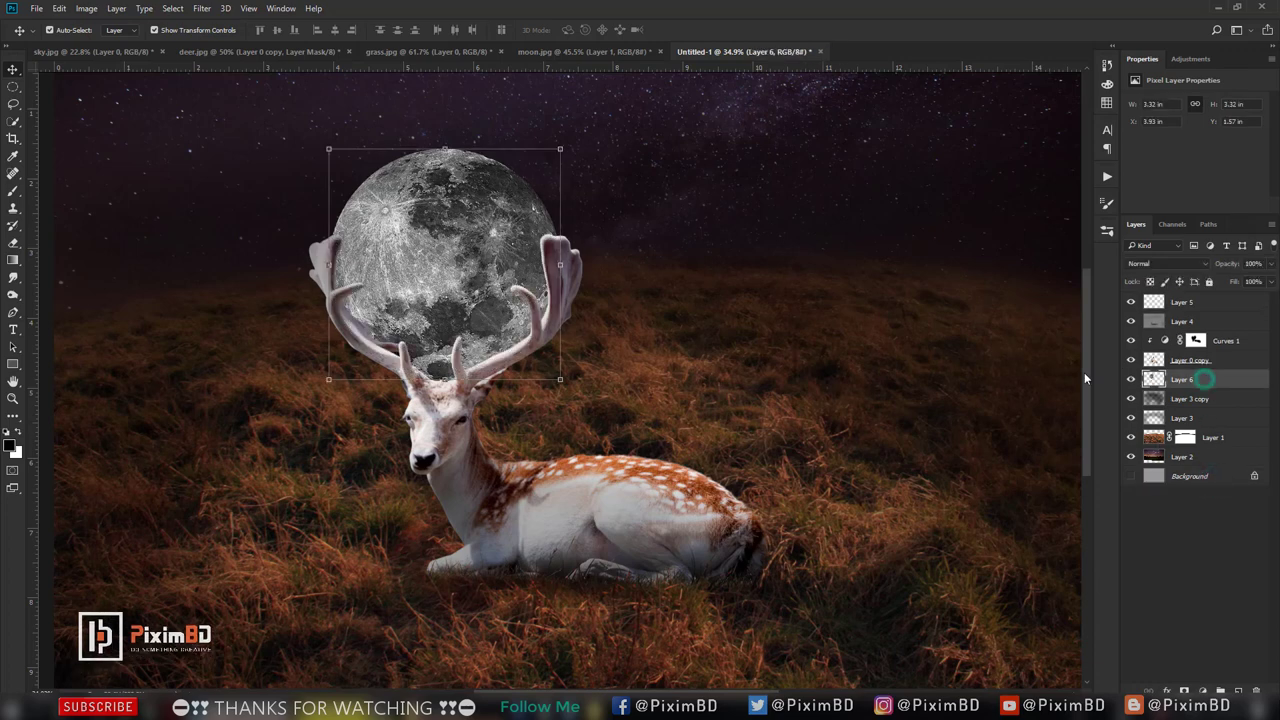
scroll(545, 240, "down", 2)
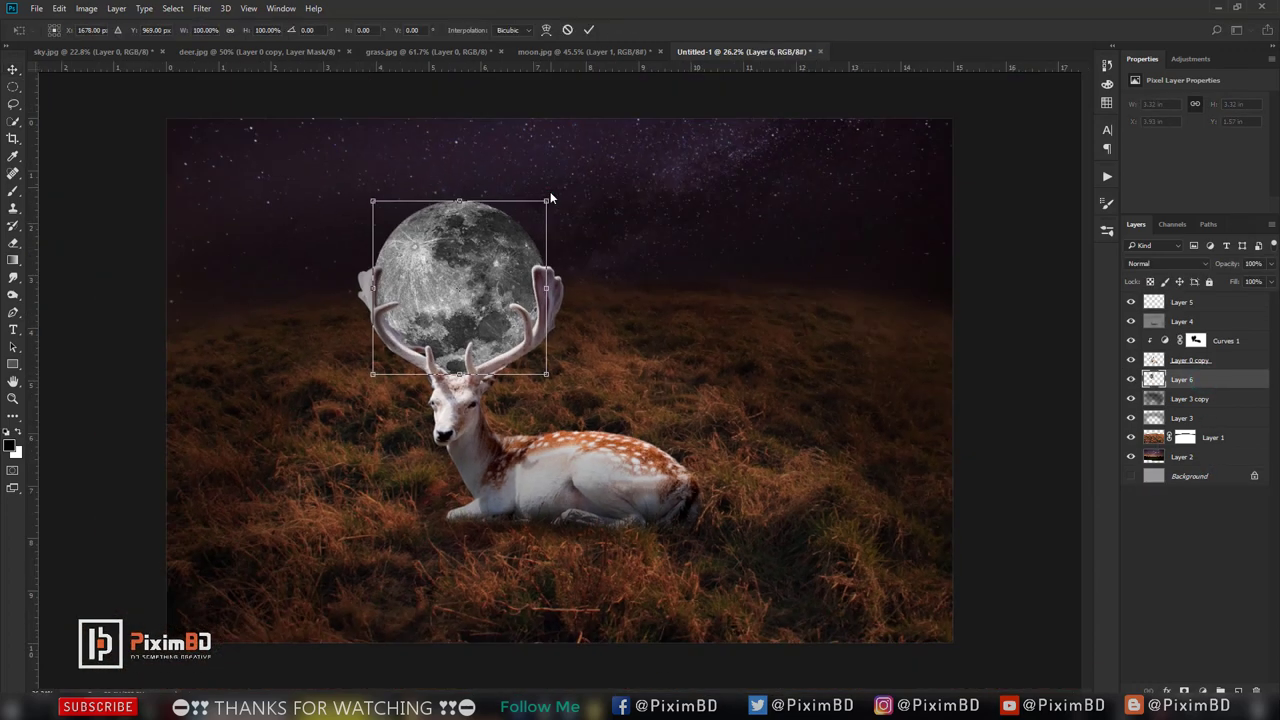
- Enlarge the moon slightly and nudge it up-left to fill the antlers' embrace
left_click_drag(547, 195, 553, 193)
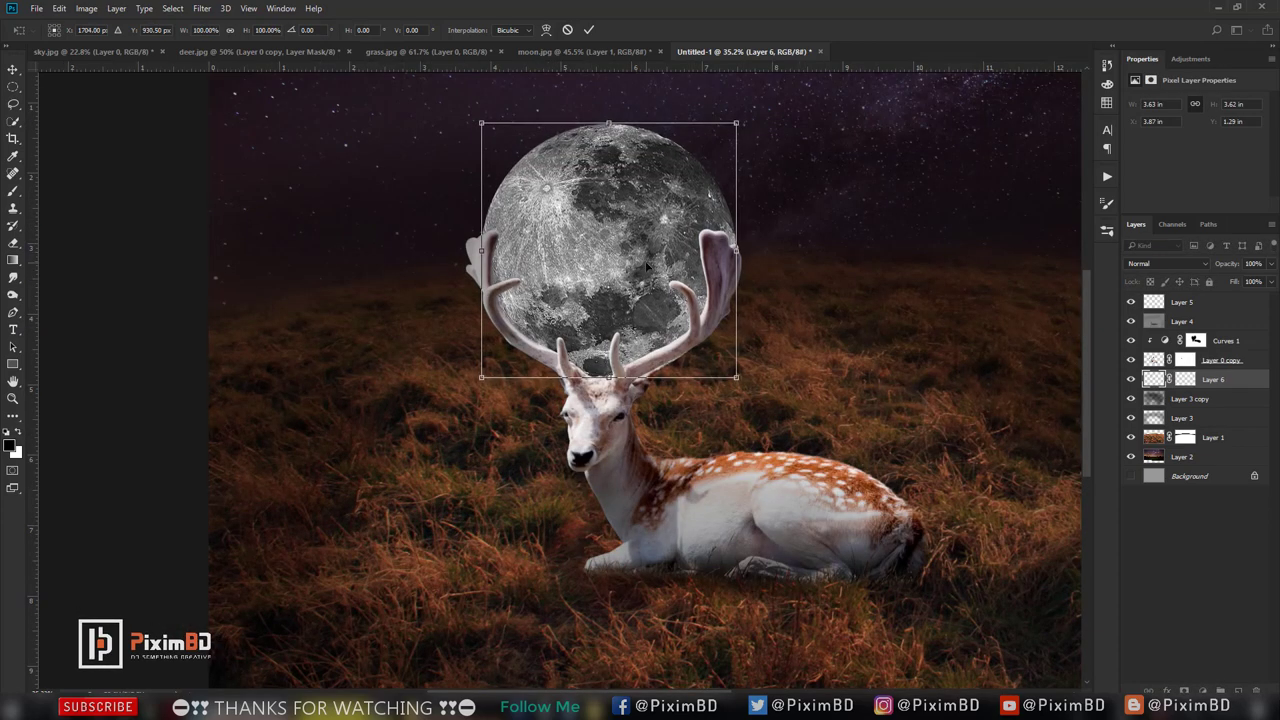
left_click_drag(694, 255, 690, 252)
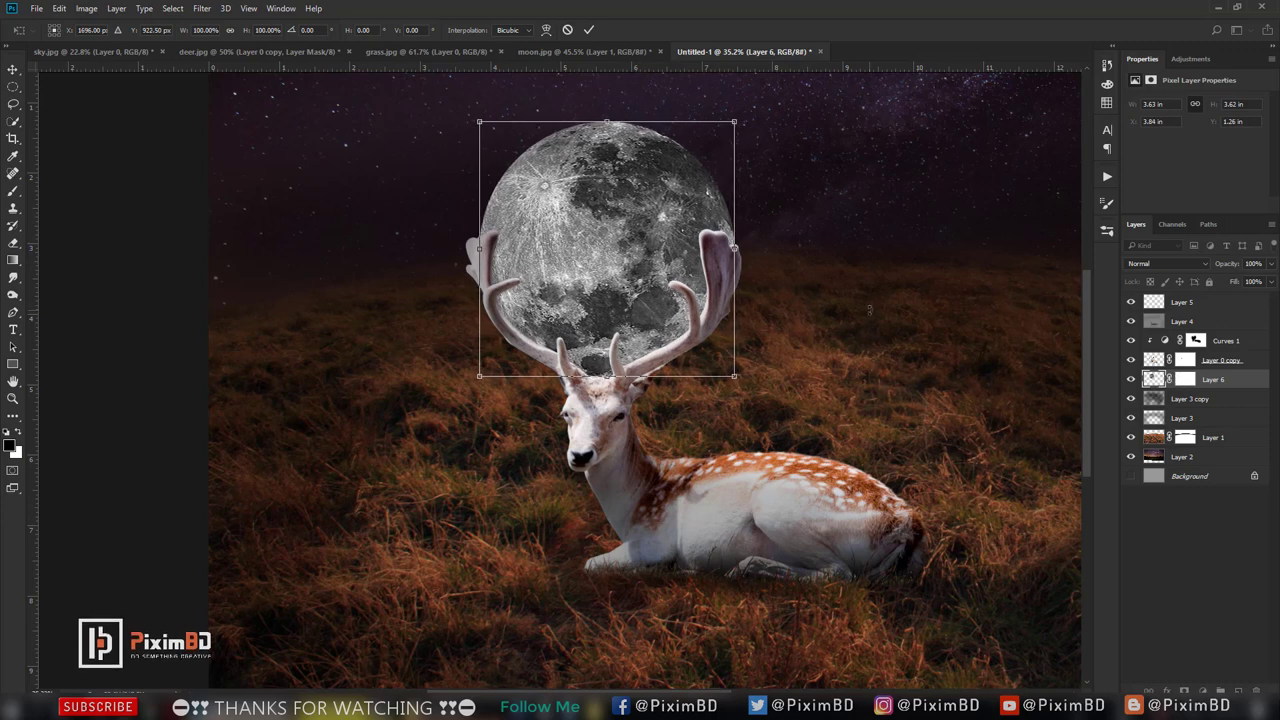
key("Return")
key("e")
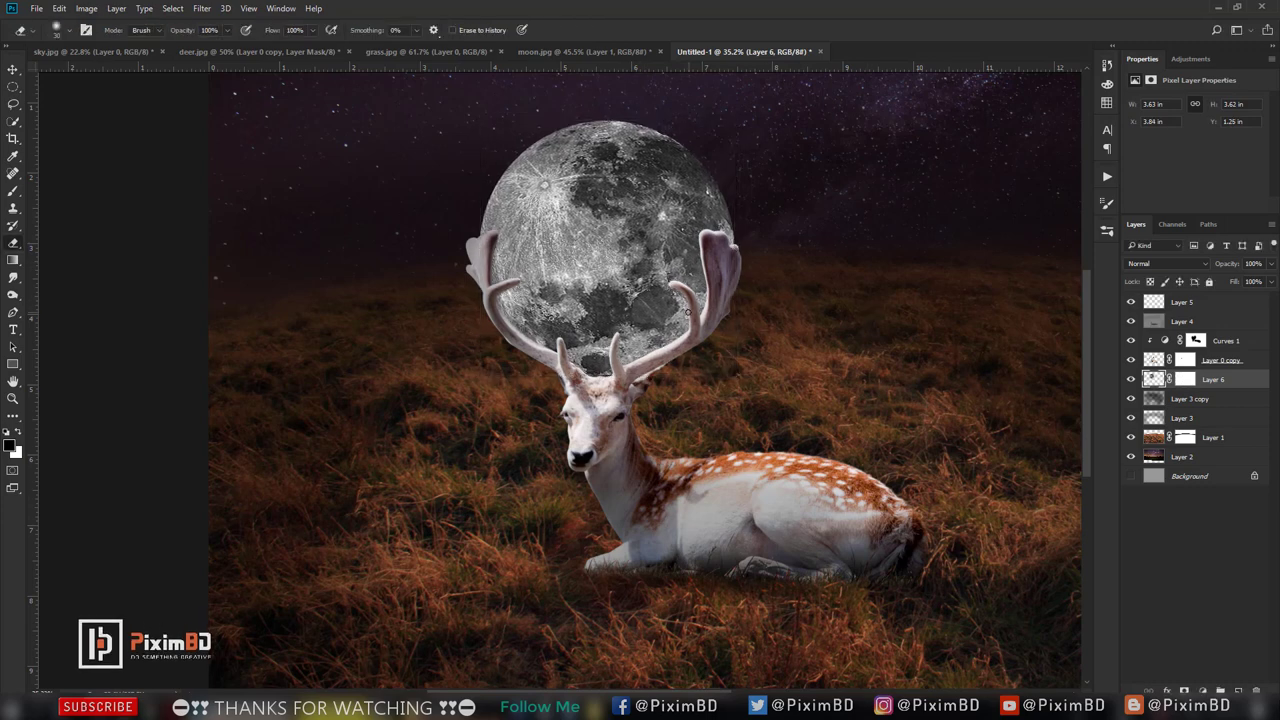
scroll(676, 323, "down", 2)
scroll(676, 323, "down", 1)
scroll(626, 342, "down", 1)
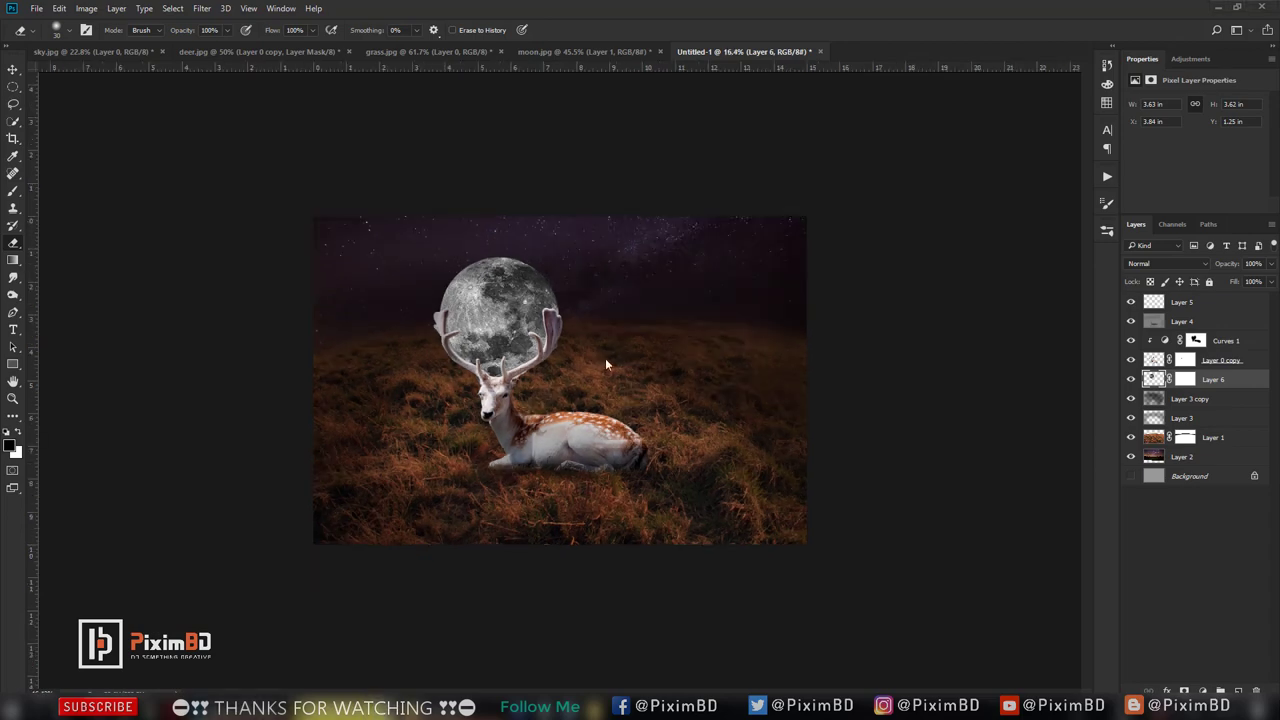
right_click(1261, 373)
- Give the moon an Inner Glow with maximum size, a chosen colour and about 86 opacity
left_click(1120, 87)
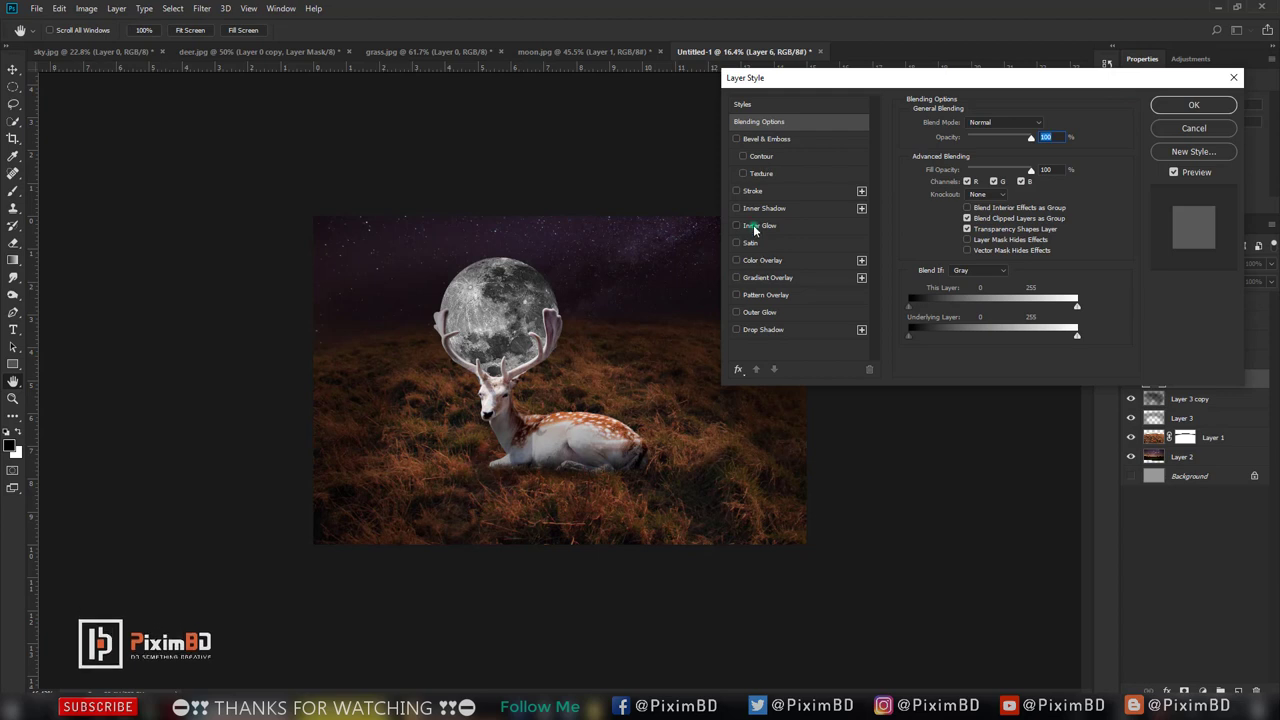
left_click(756, 227)
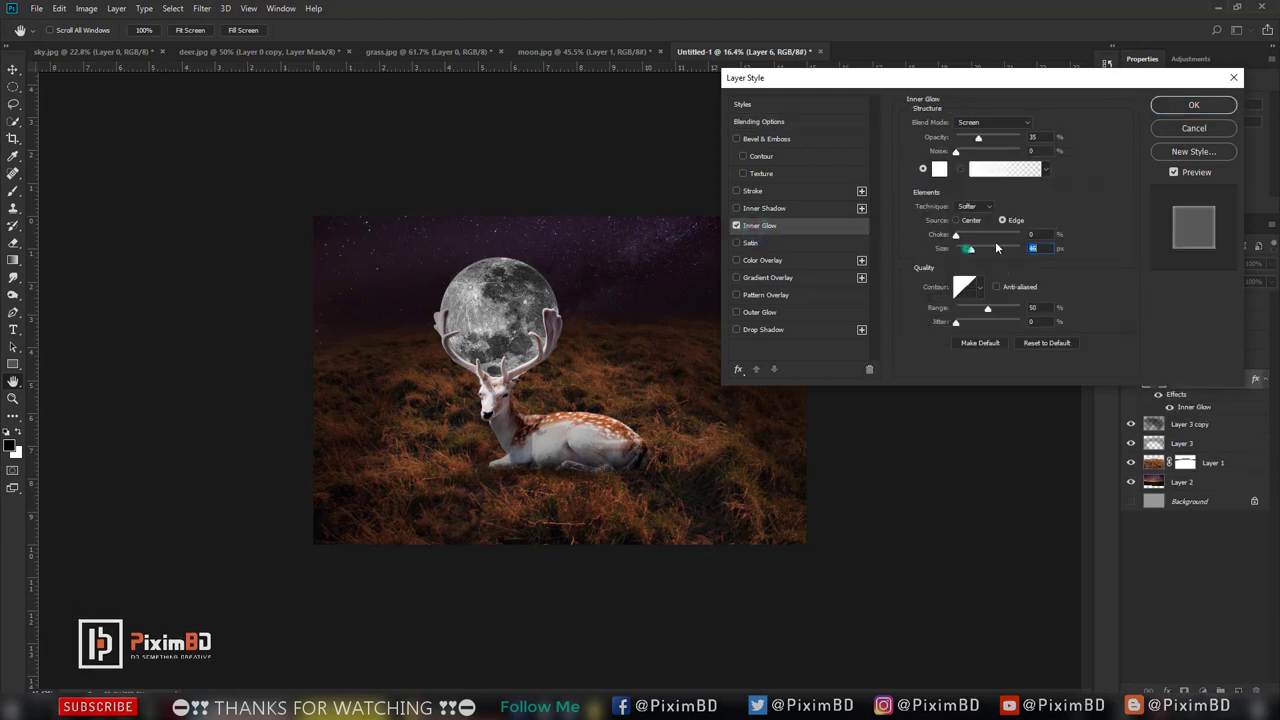
left_click_drag(996, 247, 1068, 244)
left_click(939, 168)
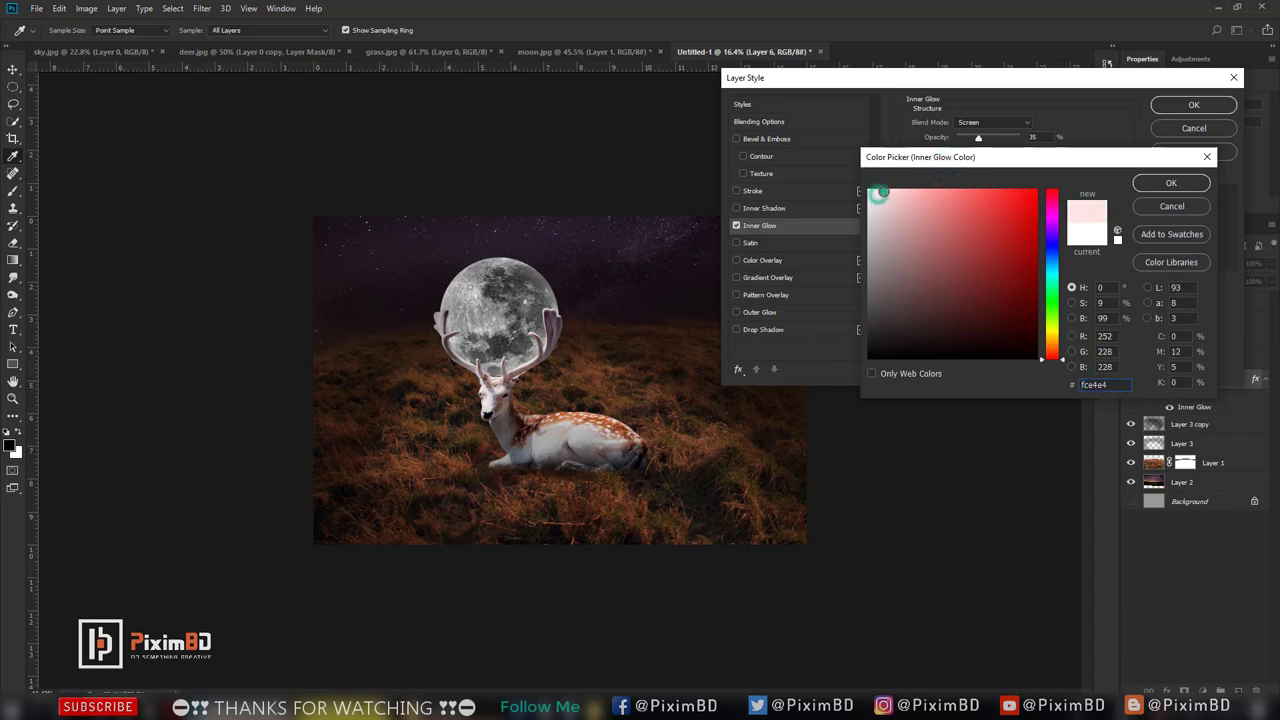
left_click(1154, 185)
left_click_drag(990, 138, 1032, 146)
left_click(957, 235)
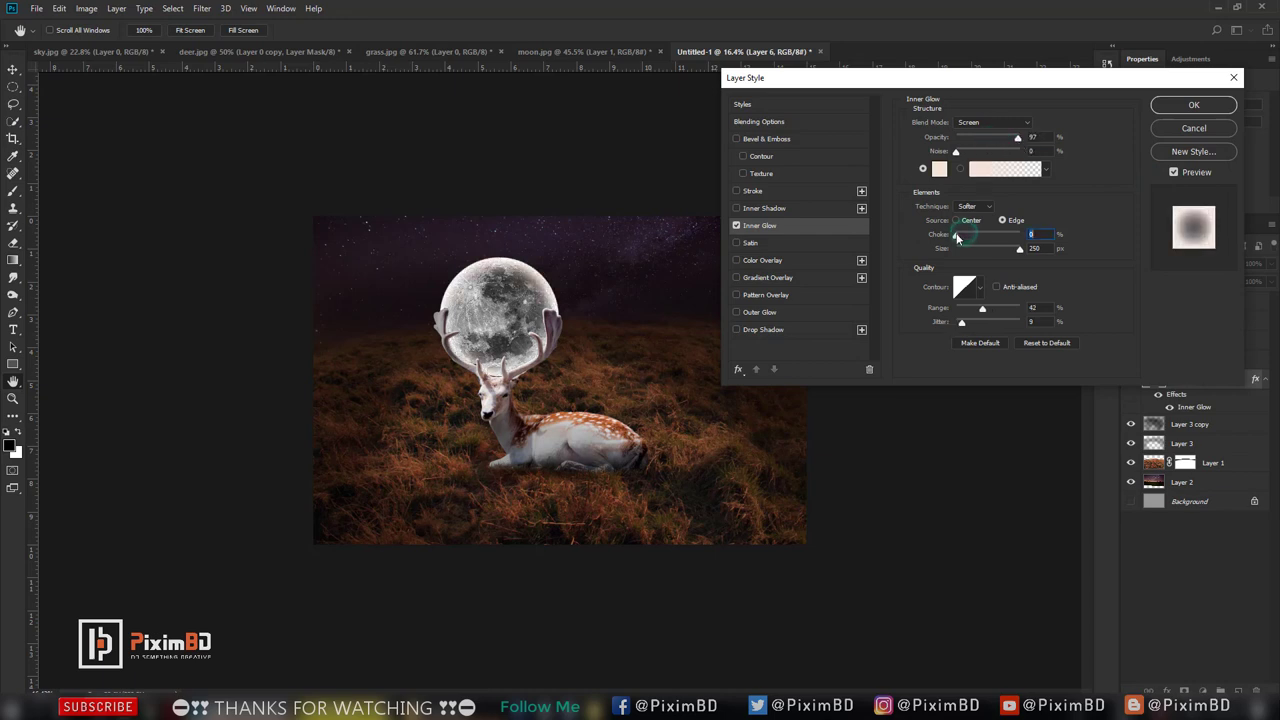
- Add a barely visible Inner Shadow and apply the moon's layer style
left_click(760, 209)
left_click_drag(978, 140, 962, 140)
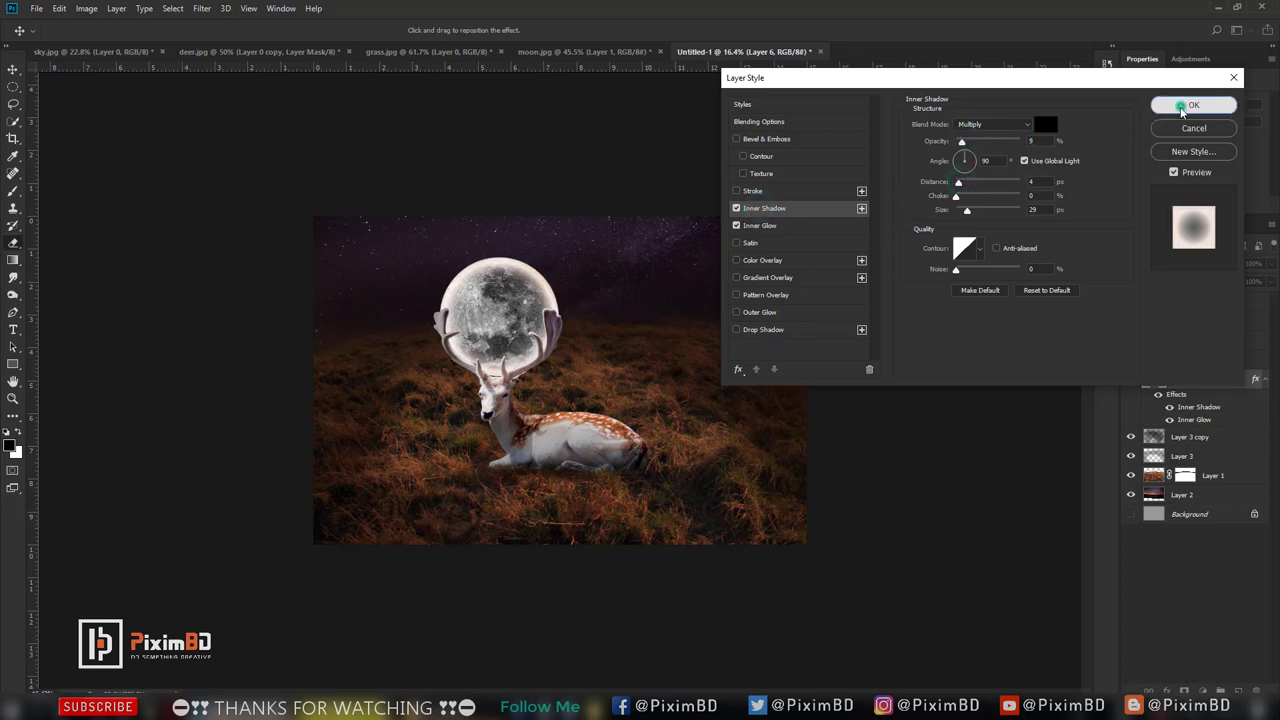
left_click(1185, 105)
key("ctrl+t")
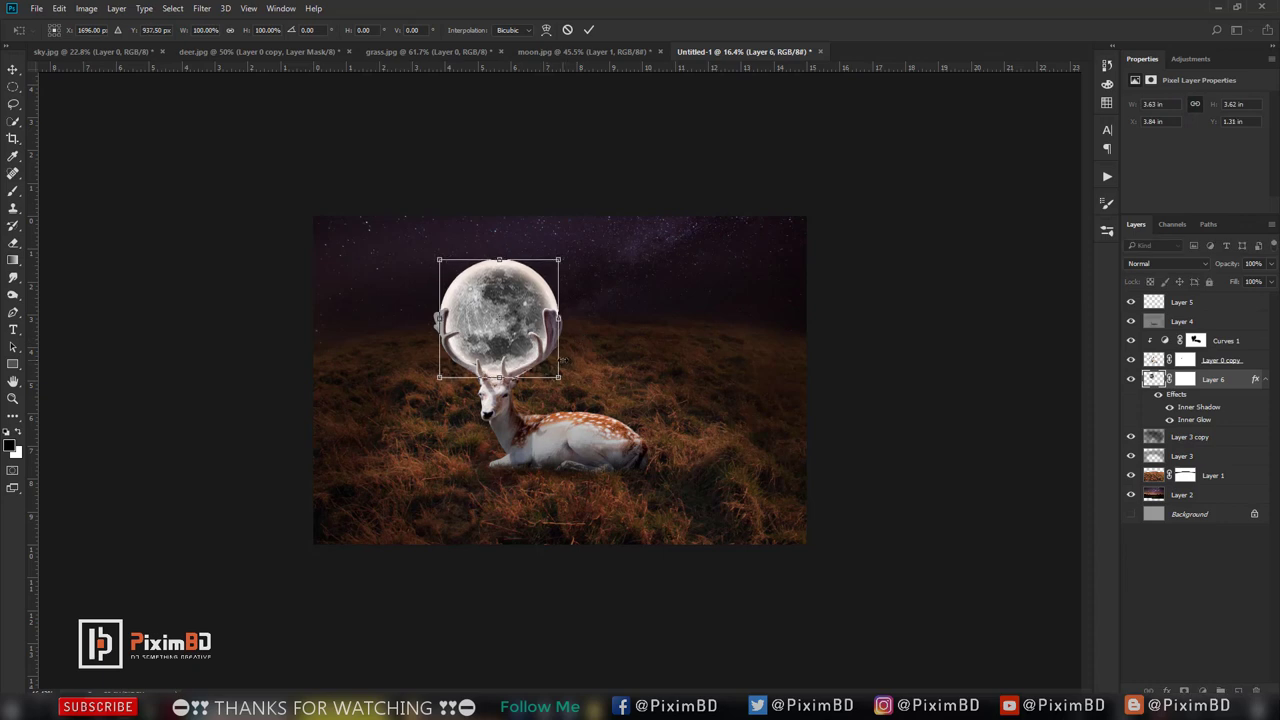
- Apply the moon transform and paint a soft white glow around it on a new layer
key("Return")
key("e")
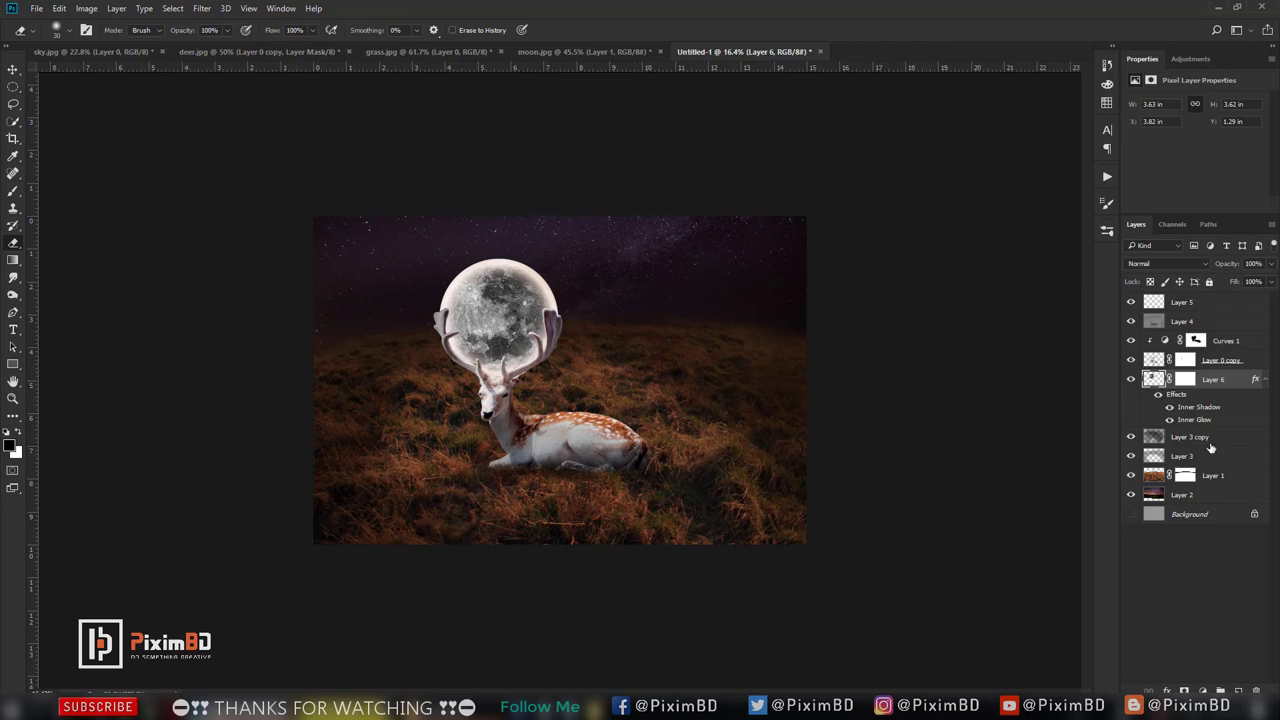
left_click(1238, 691)
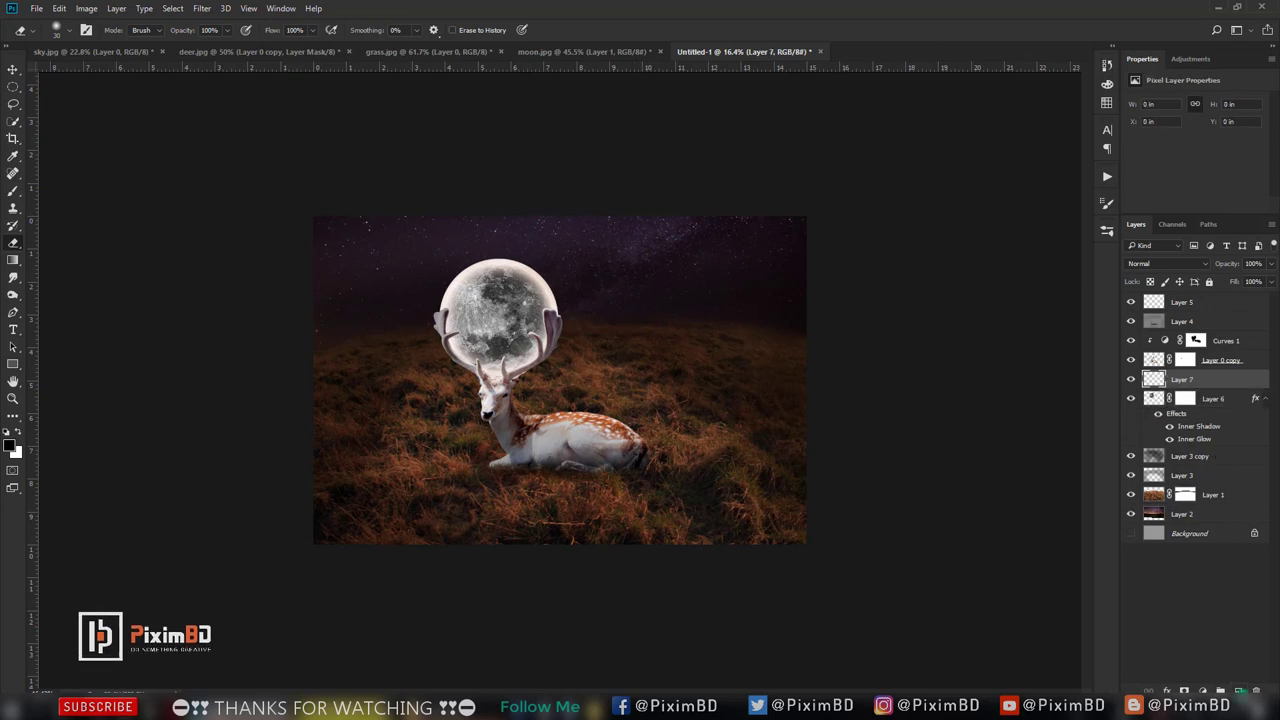
left_click(13, 195)
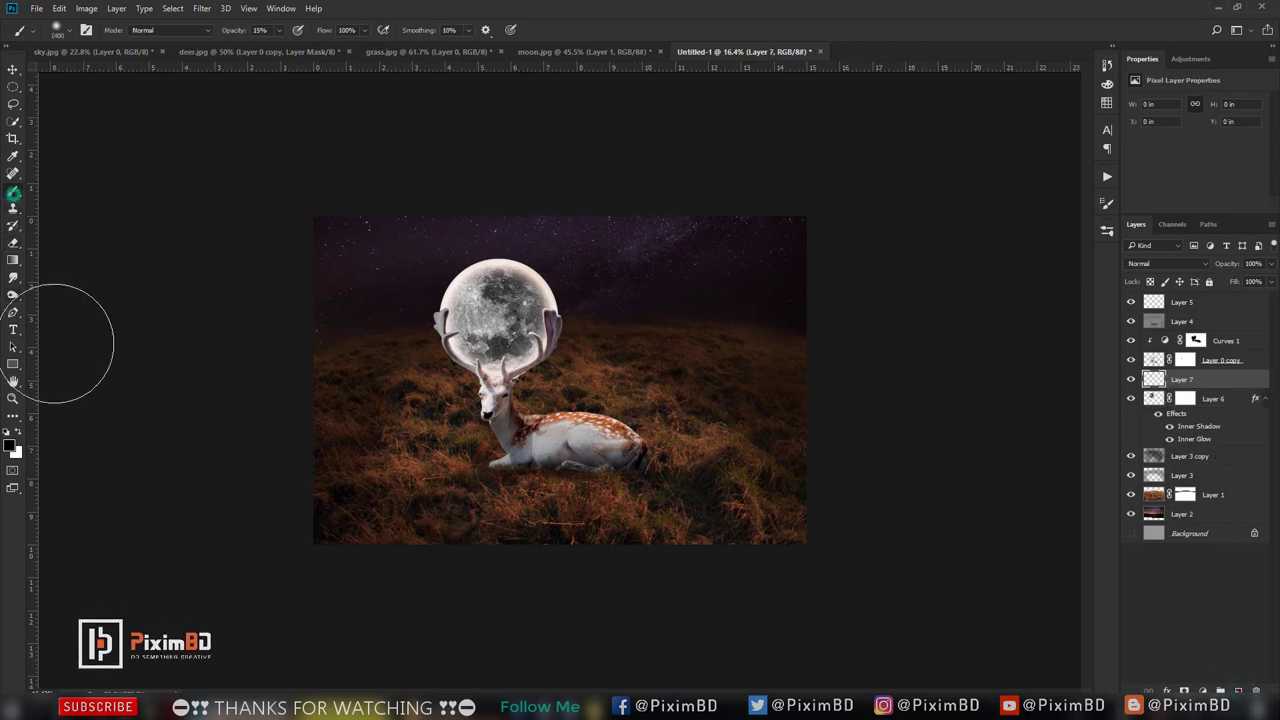
left_click(19, 435)
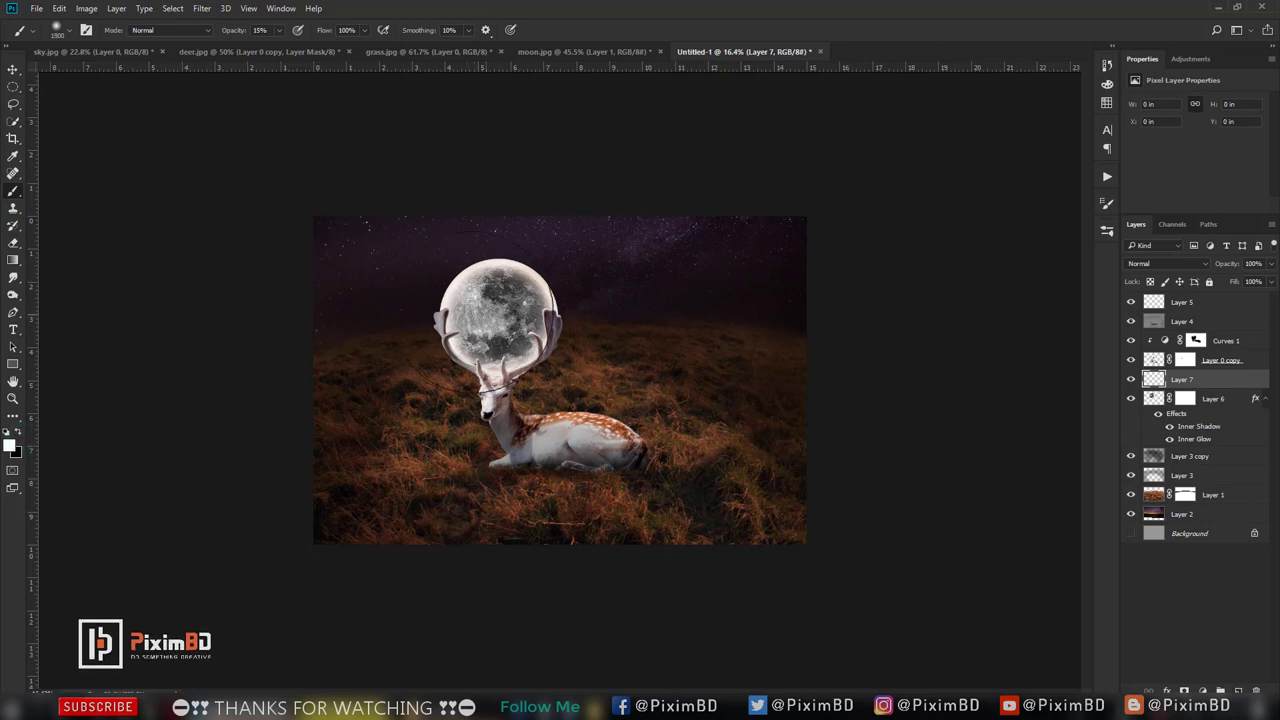
scroll(586, 314, "up", 1)
scroll(586, 314, "up", 1)
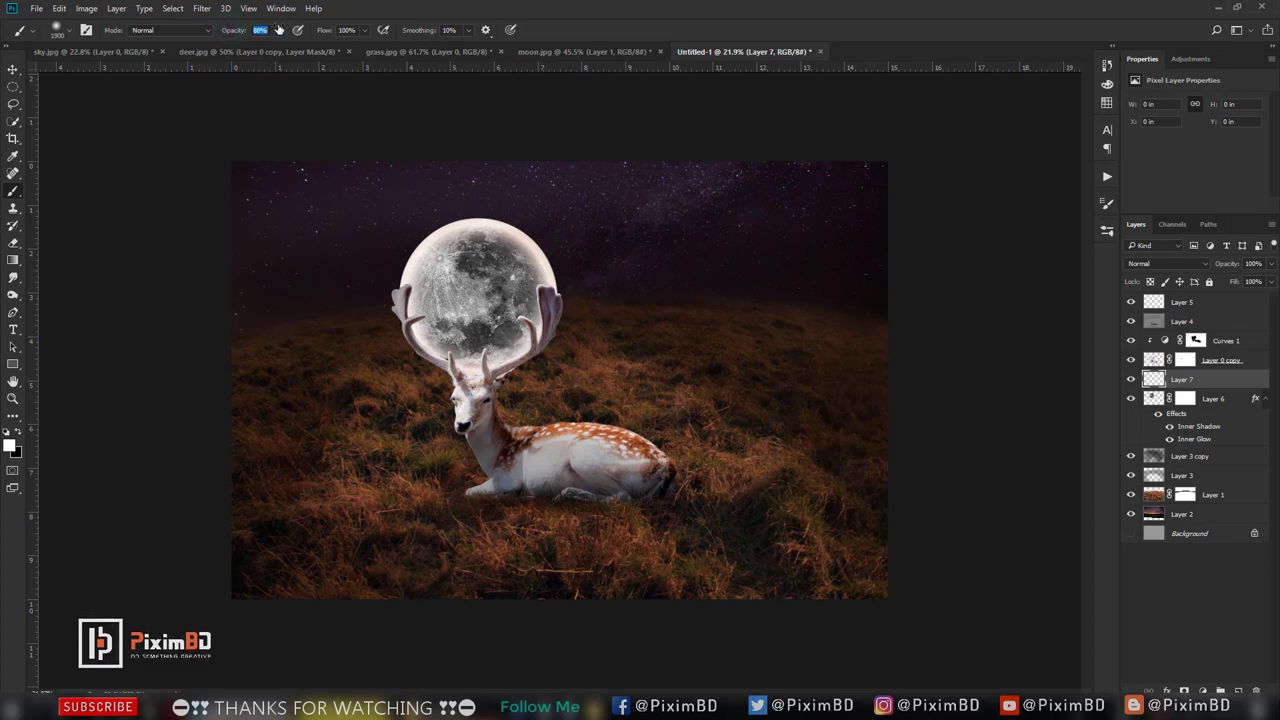
left_click_drag(286, 29, 234, 30)
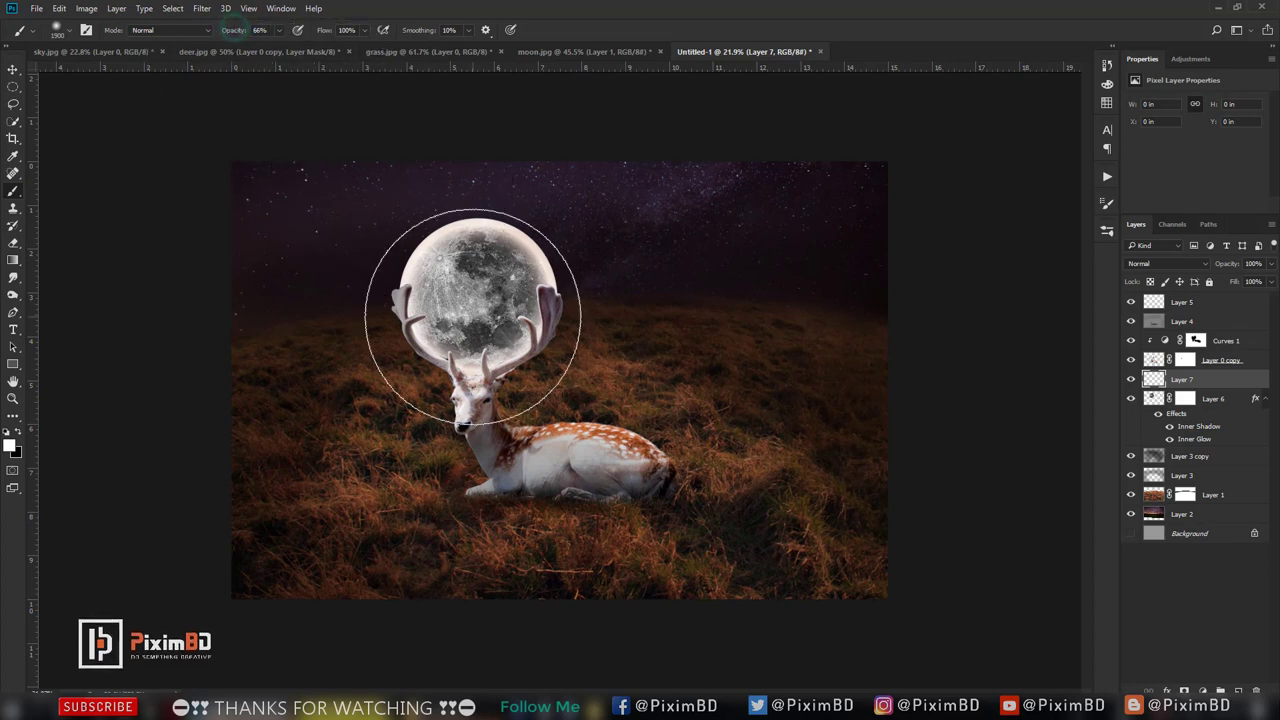
left_click(469, 296)
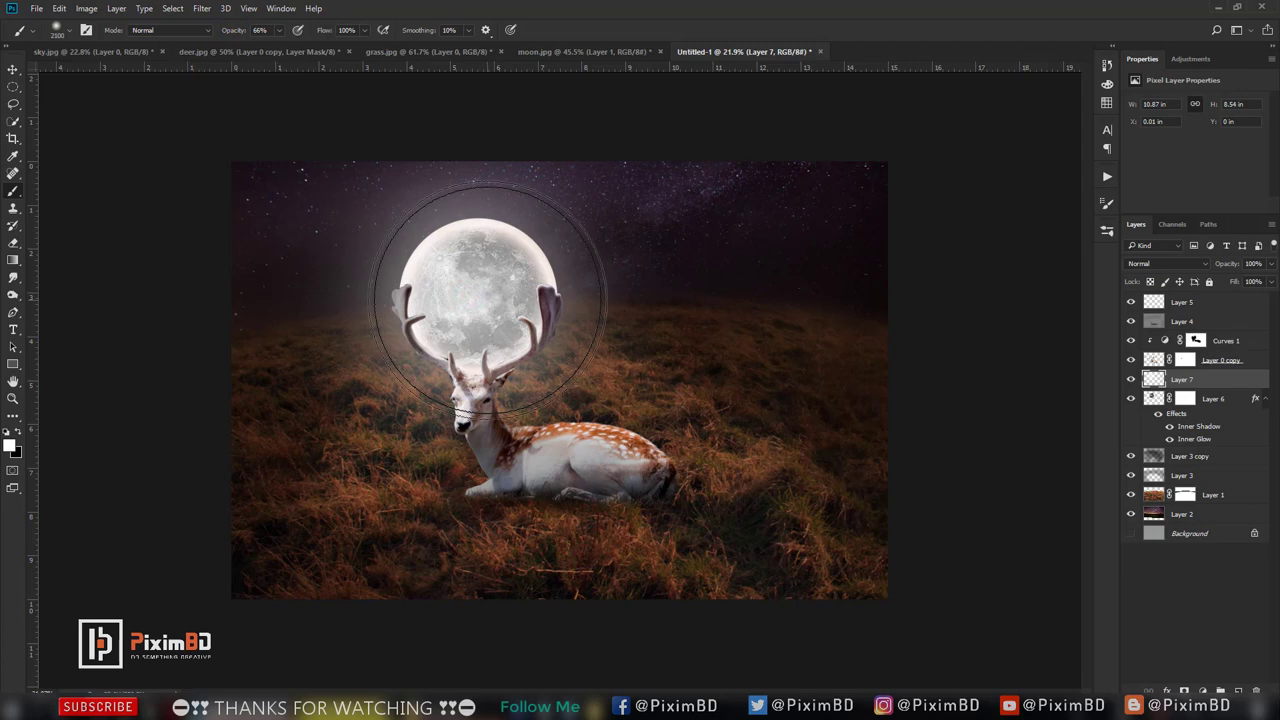
- Repaint the moon glow in a pale warm yellow-orange tint
scroll(482, 292, "up", 2)
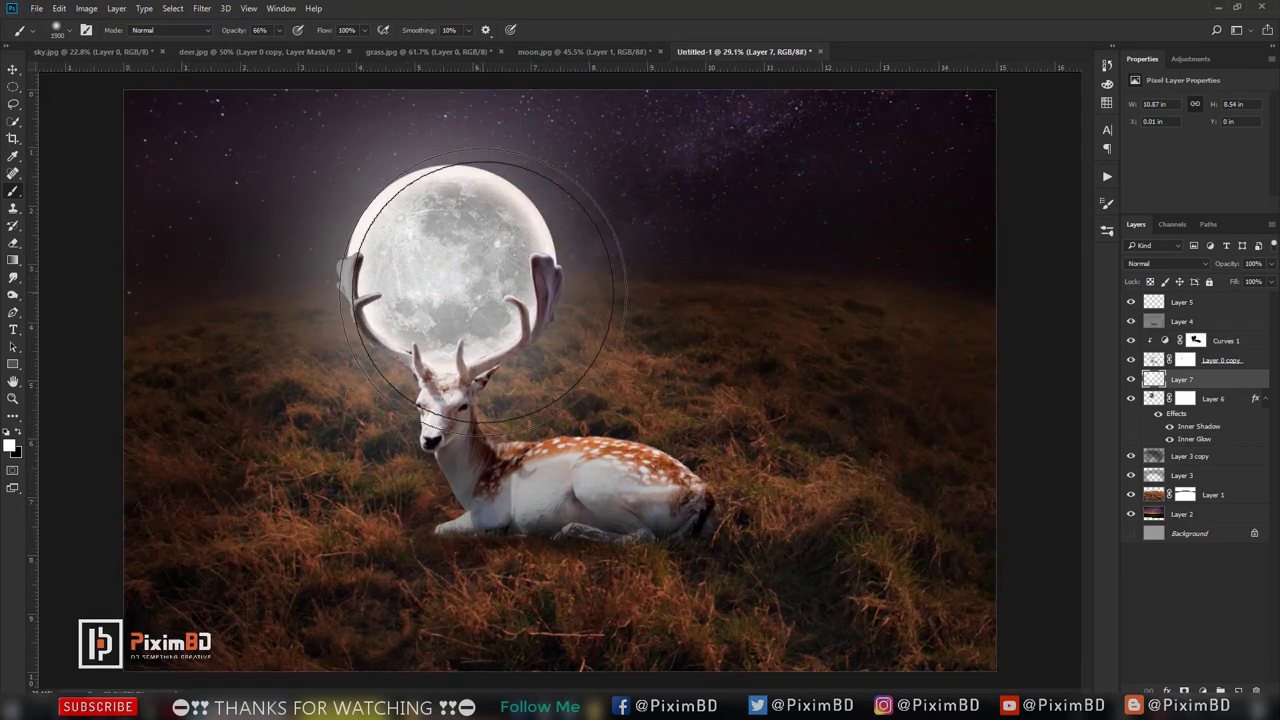
left_click(13, 446)
left_click(1051, 352)
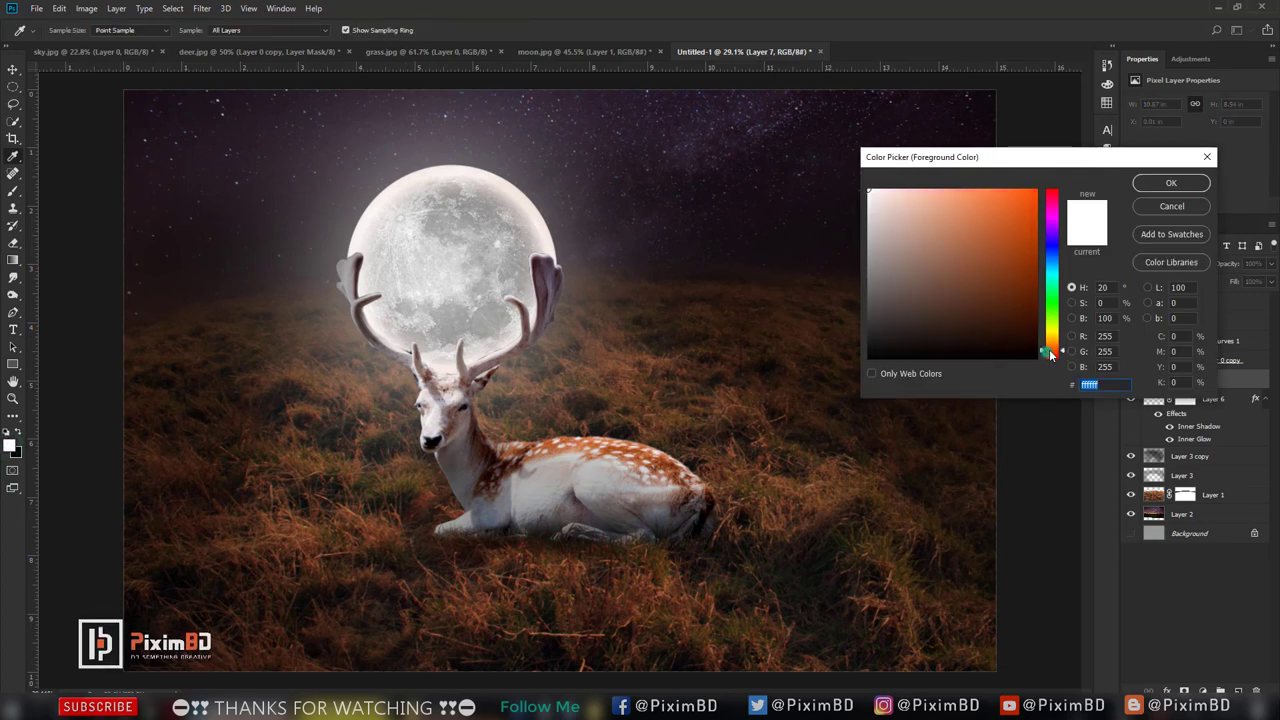
left_click(885, 193)
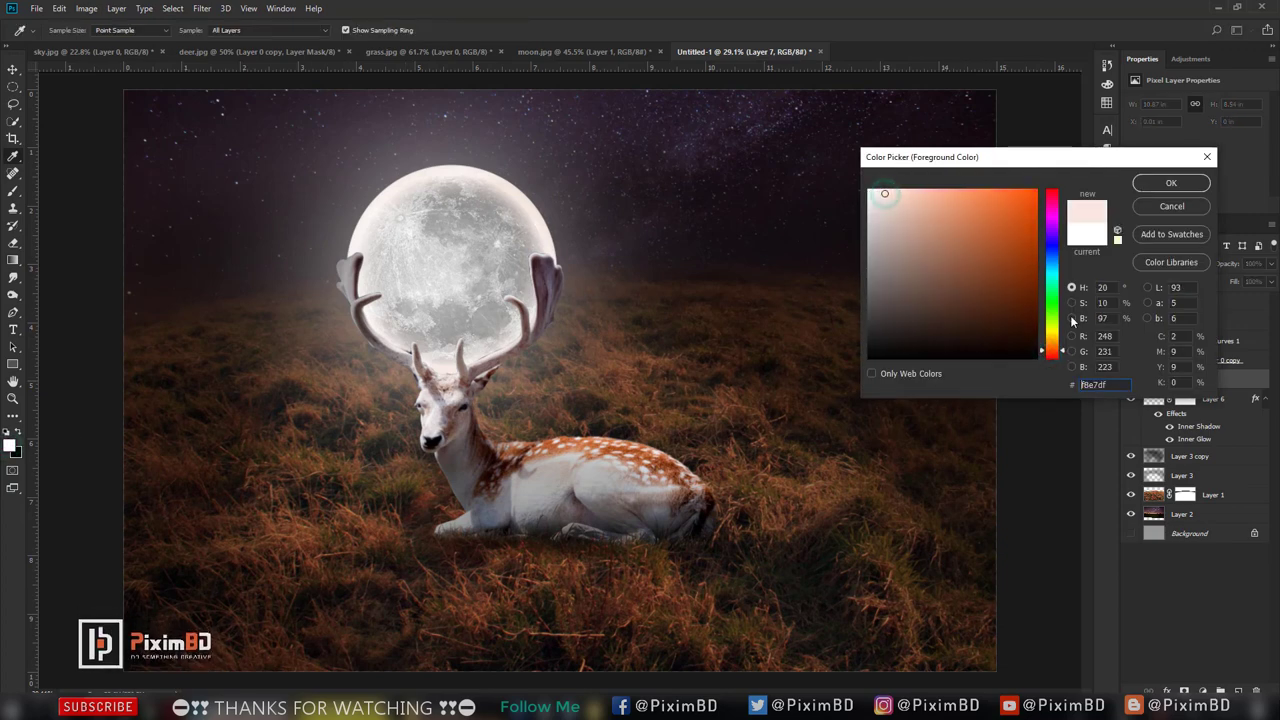
left_click_drag(1049, 344, 1056, 332)
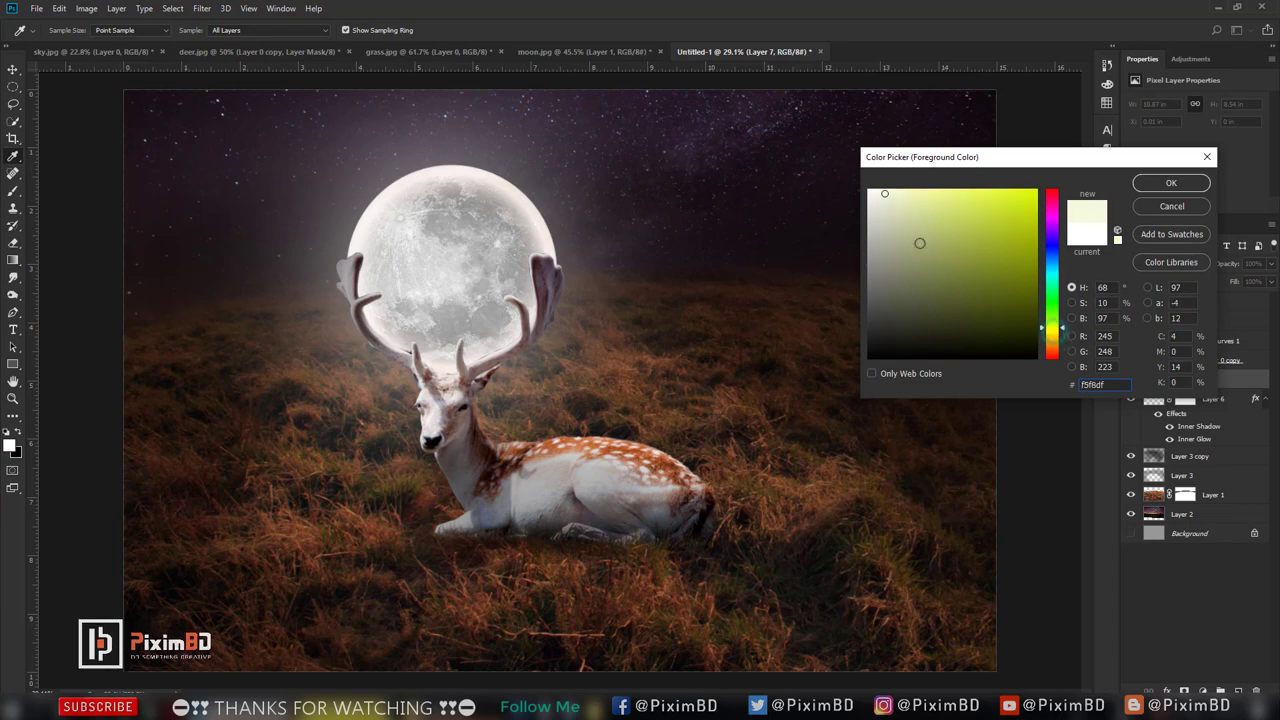
left_click(1160, 183)
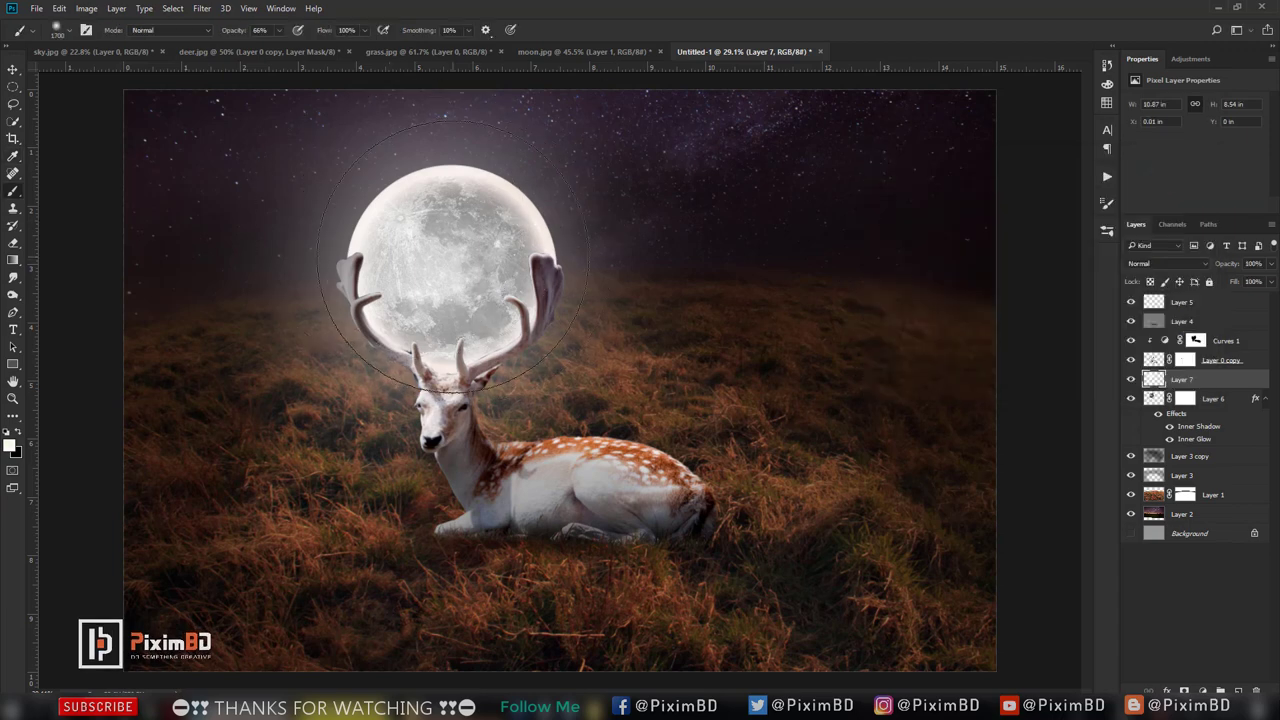
left_click(452, 263)
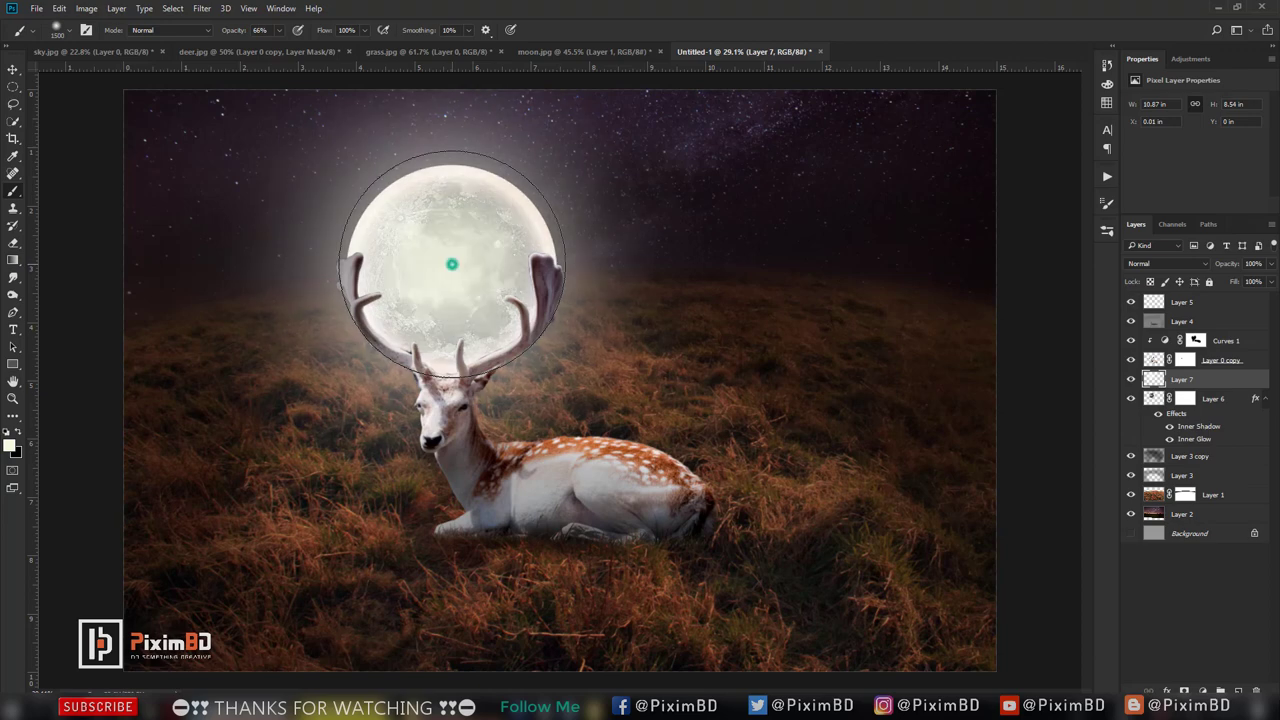
key("i")
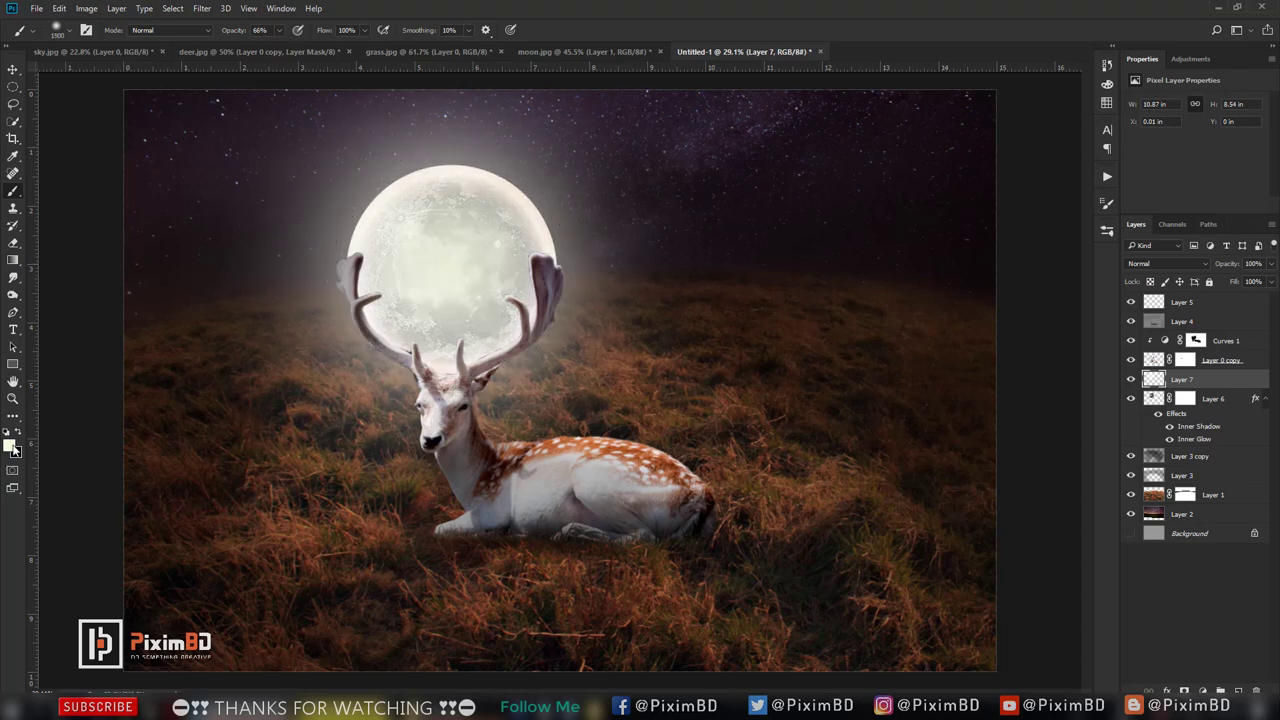
left_click(12, 446)
left_click_drag(1042, 325, 1044, 349)
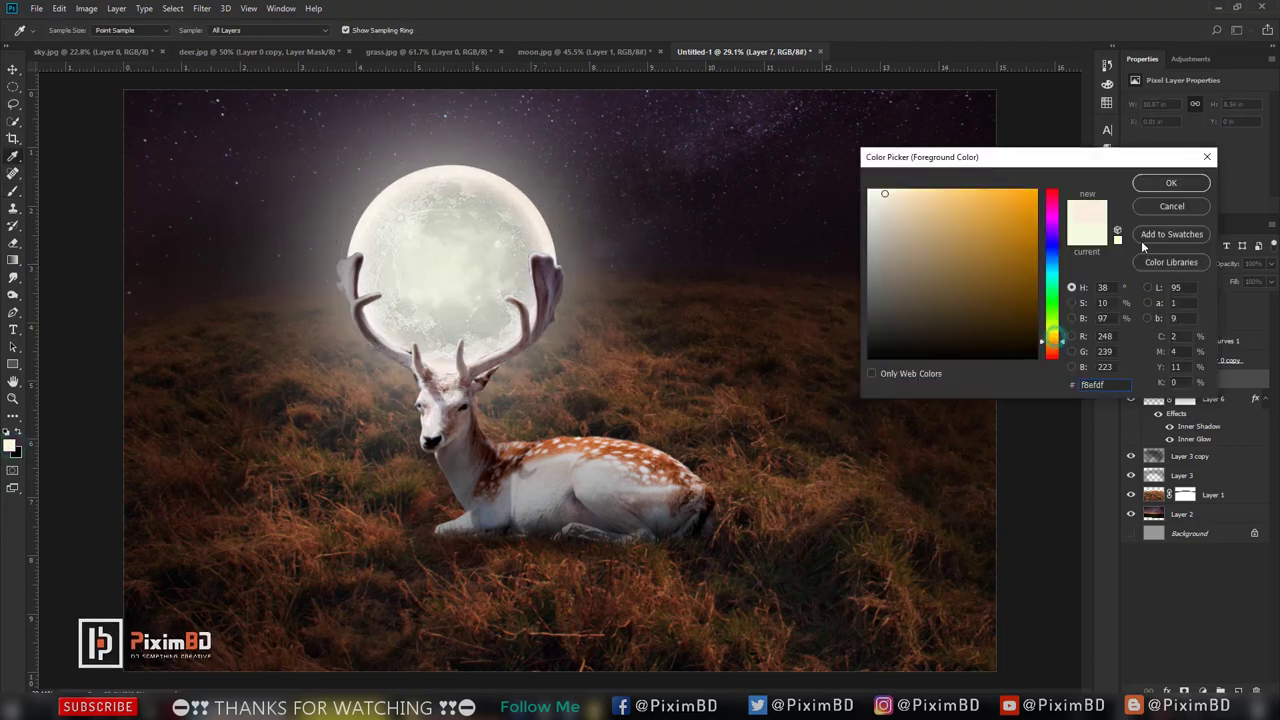
left_click(1166, 183)
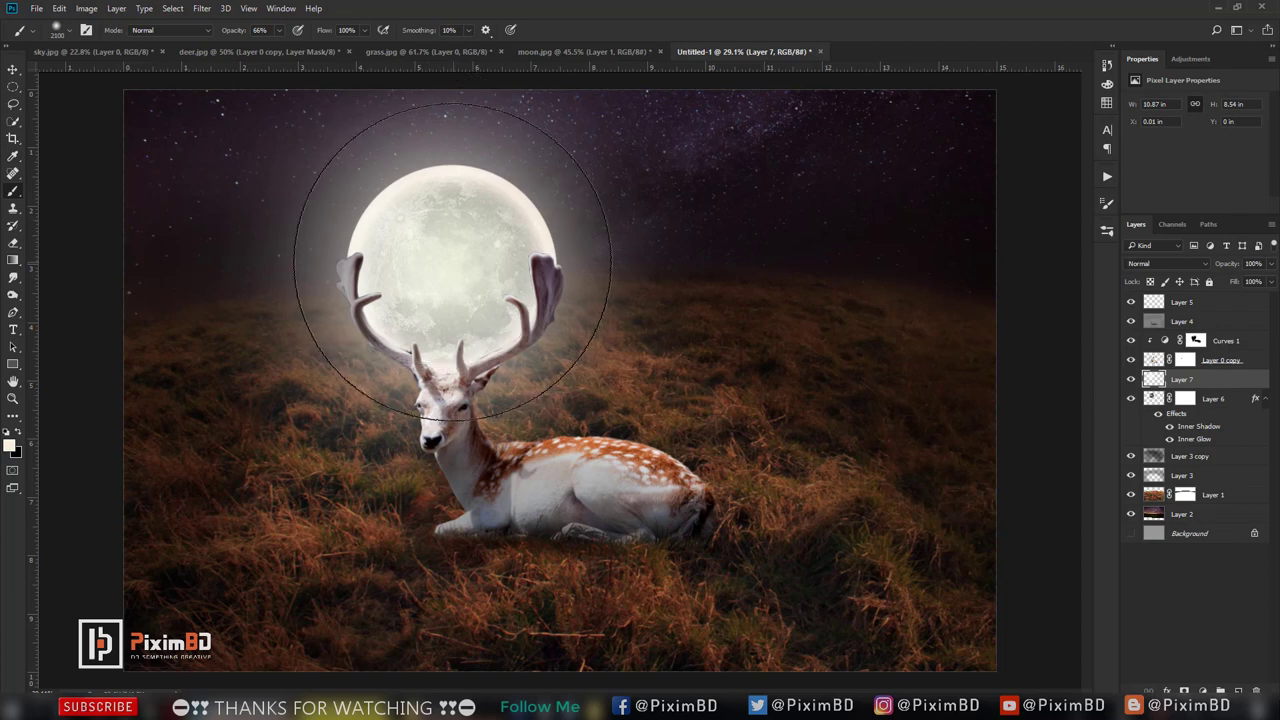
left_click(450, 262)
- Blend the glow layer in Hard Light at 86% opacity
key("ctrl+minus")
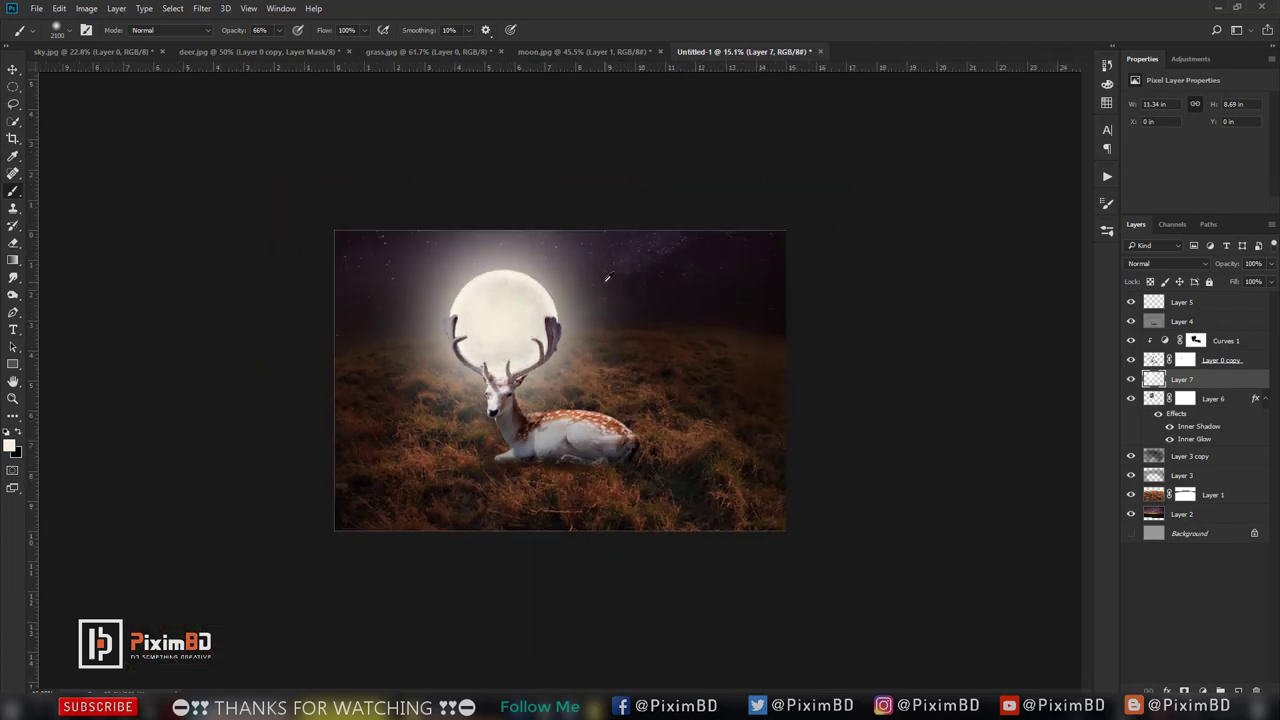
left_click(1165, 263)
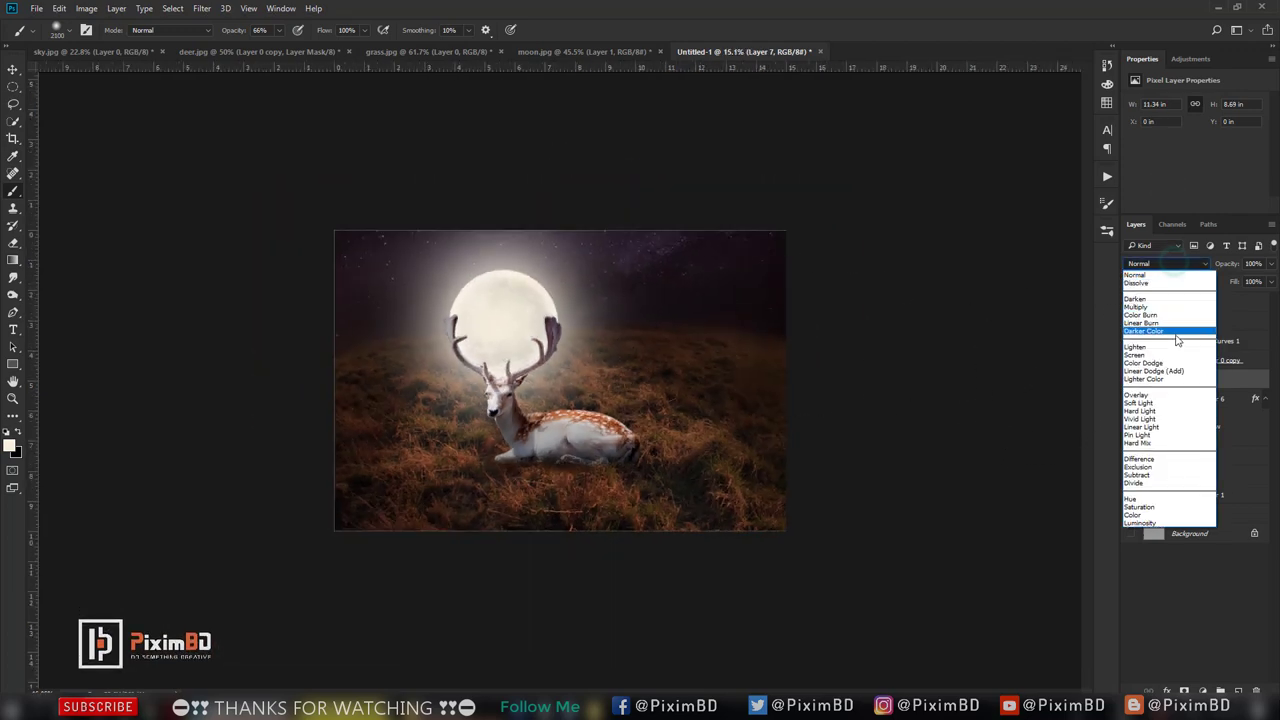
left_click(1156, 411)
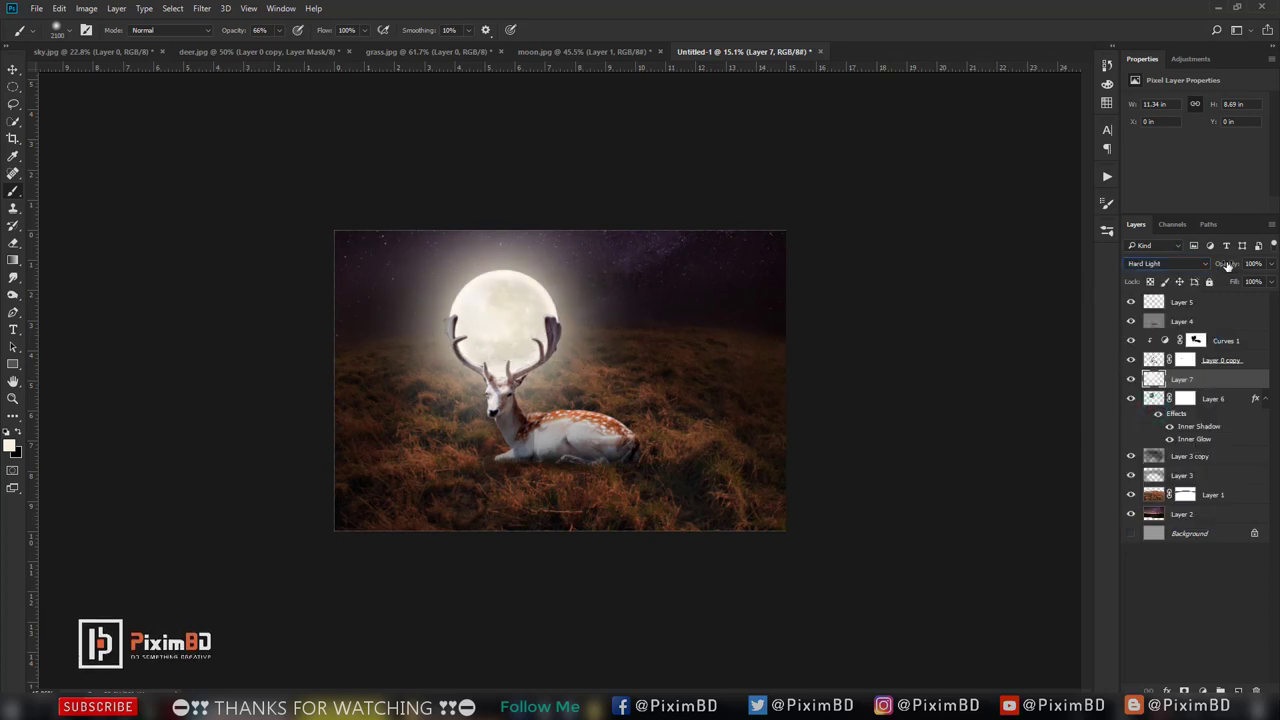
left_click_drag(1227, 265, 1220, 268)
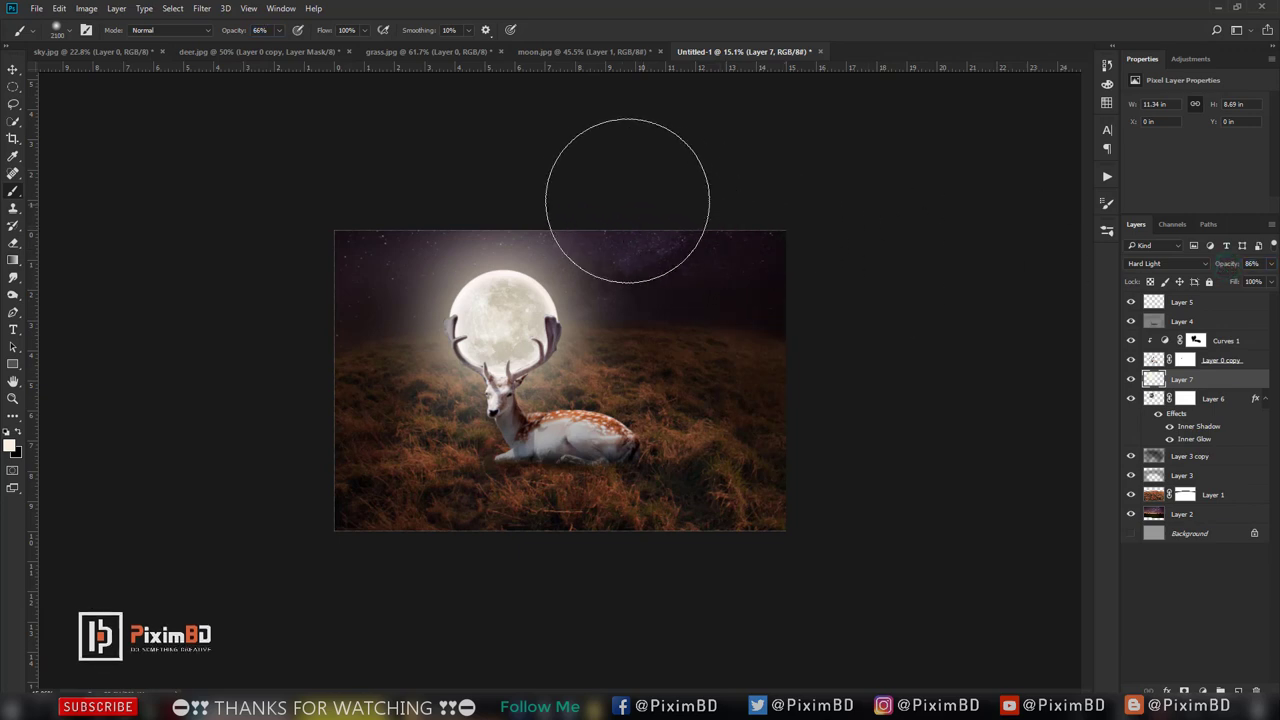
scroll(558, 379, "up", 1)
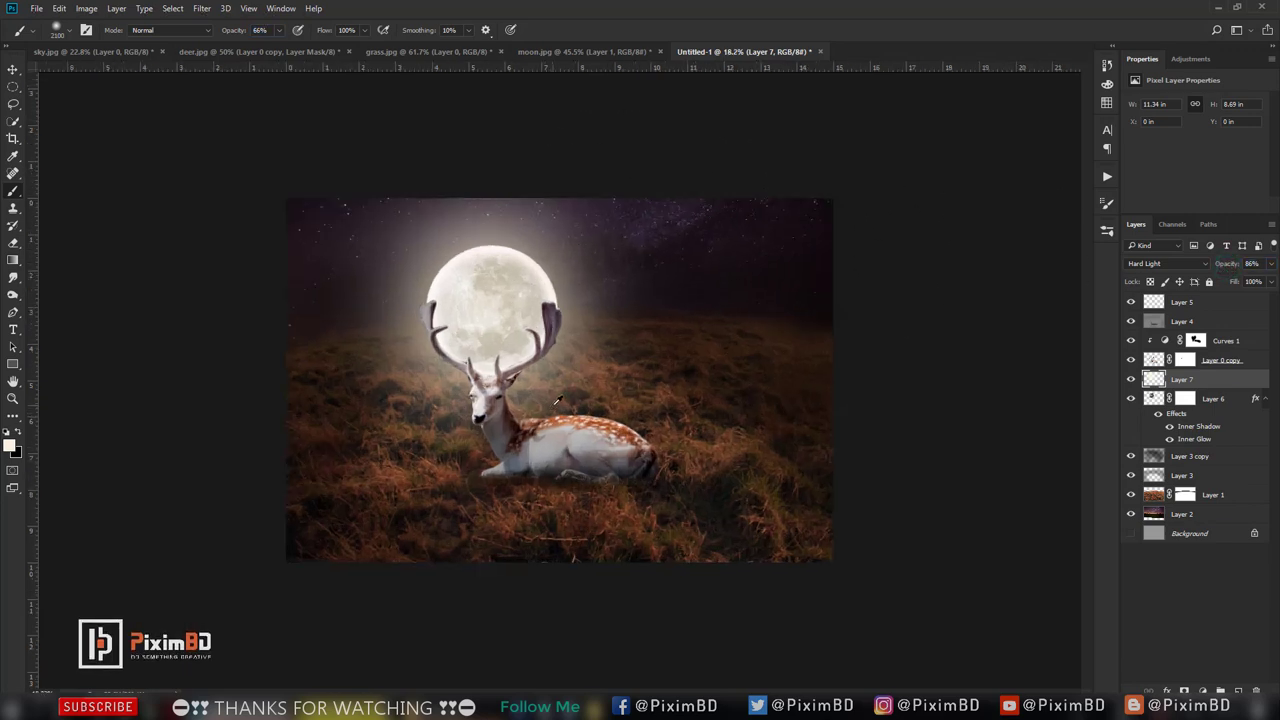
- Paint warm tan light over the deer and grass on a new layer
left_click(1237, 691)
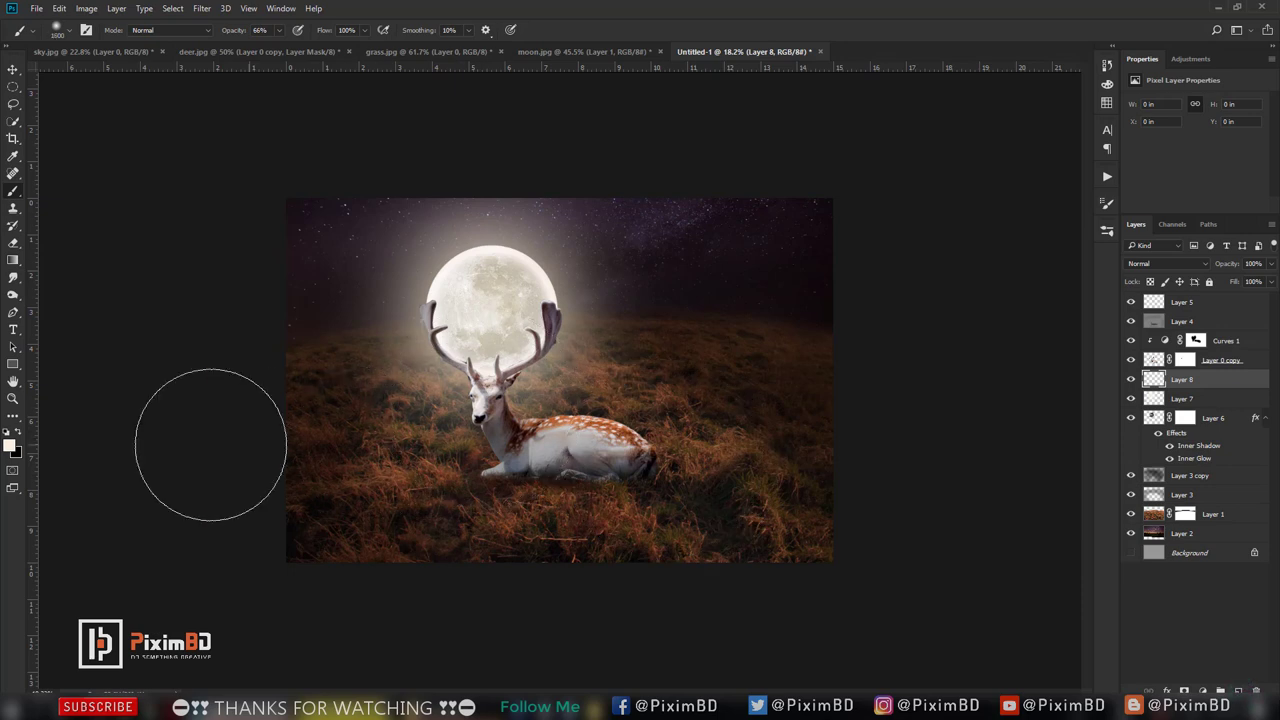
left_click(9, 447)
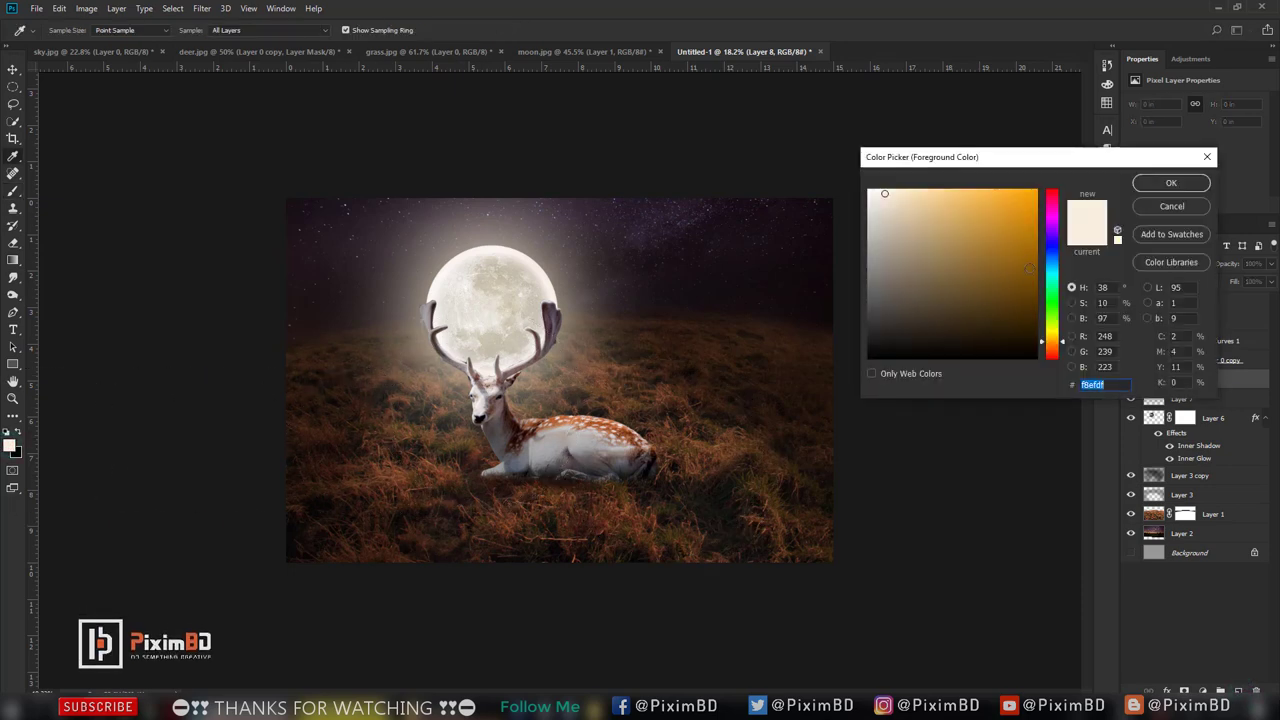
left_click(1031, 256)
left_click(964, 219)
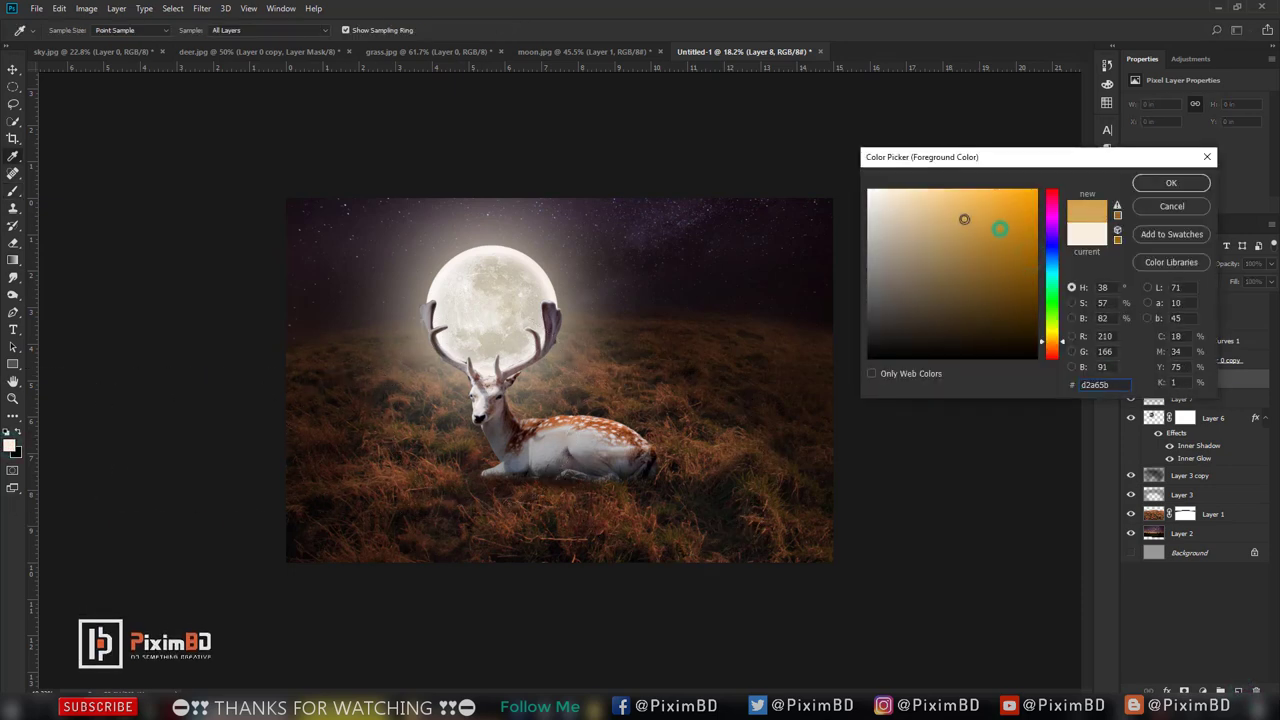
left_click(1189, 190)
mouse_move(590, 375)
left_mouse_down()
mouse_move(687, 462)
mouse_move(606, 491)
mouse_move(487, 474)
left_mouse_up()
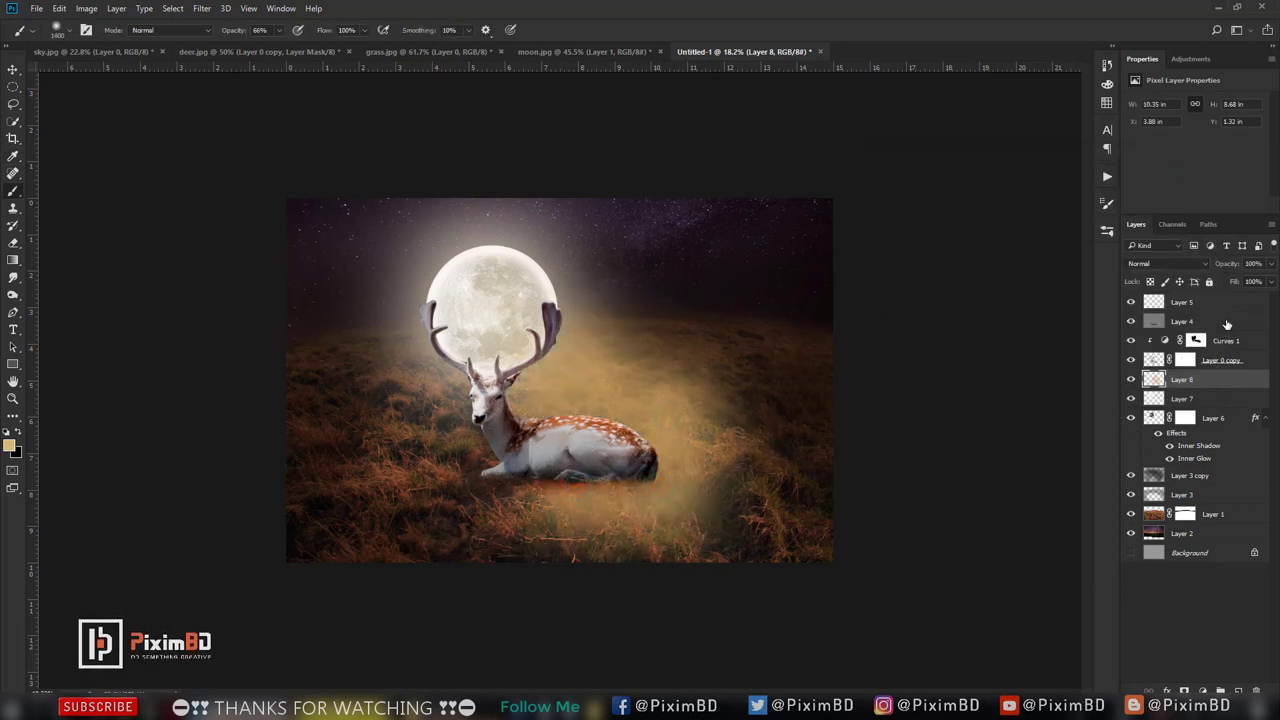
- Move the tan layer to the top, add tan to the left grass, and set Soft Light at 53%
left_click_drag(1214, 378, 1200, 298)
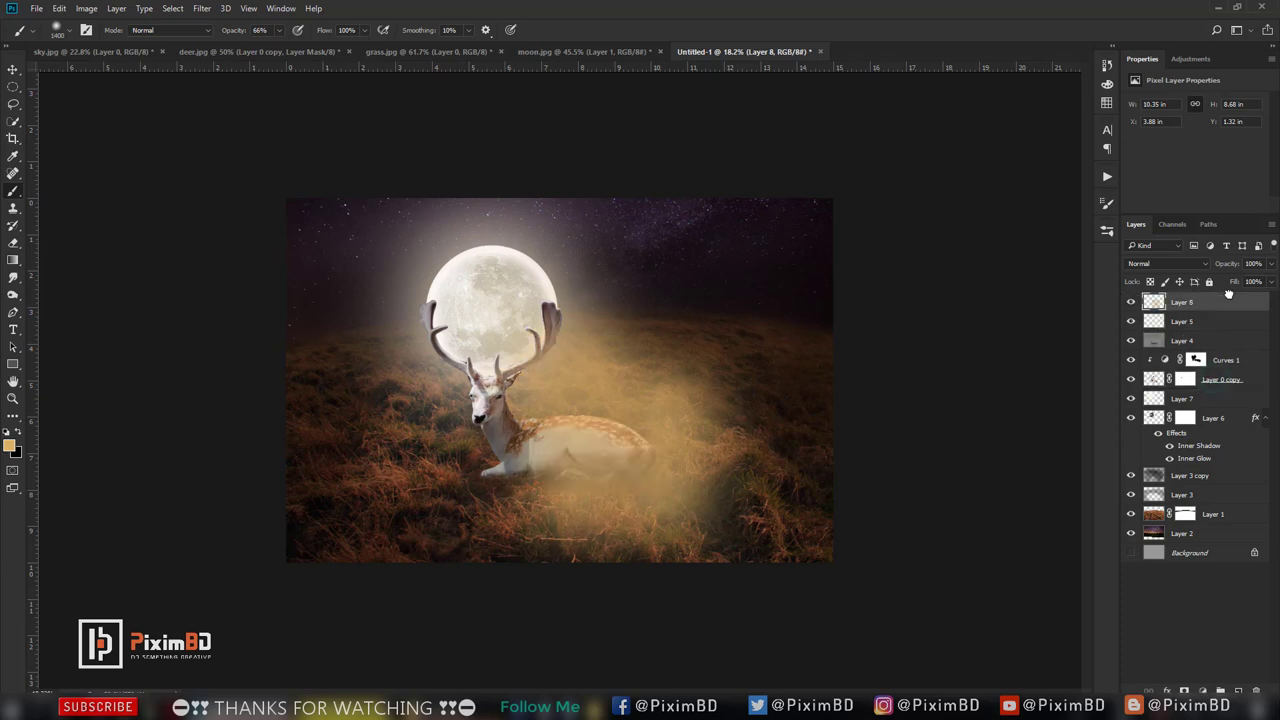
key("bracketleft")
left_click(478, 498)
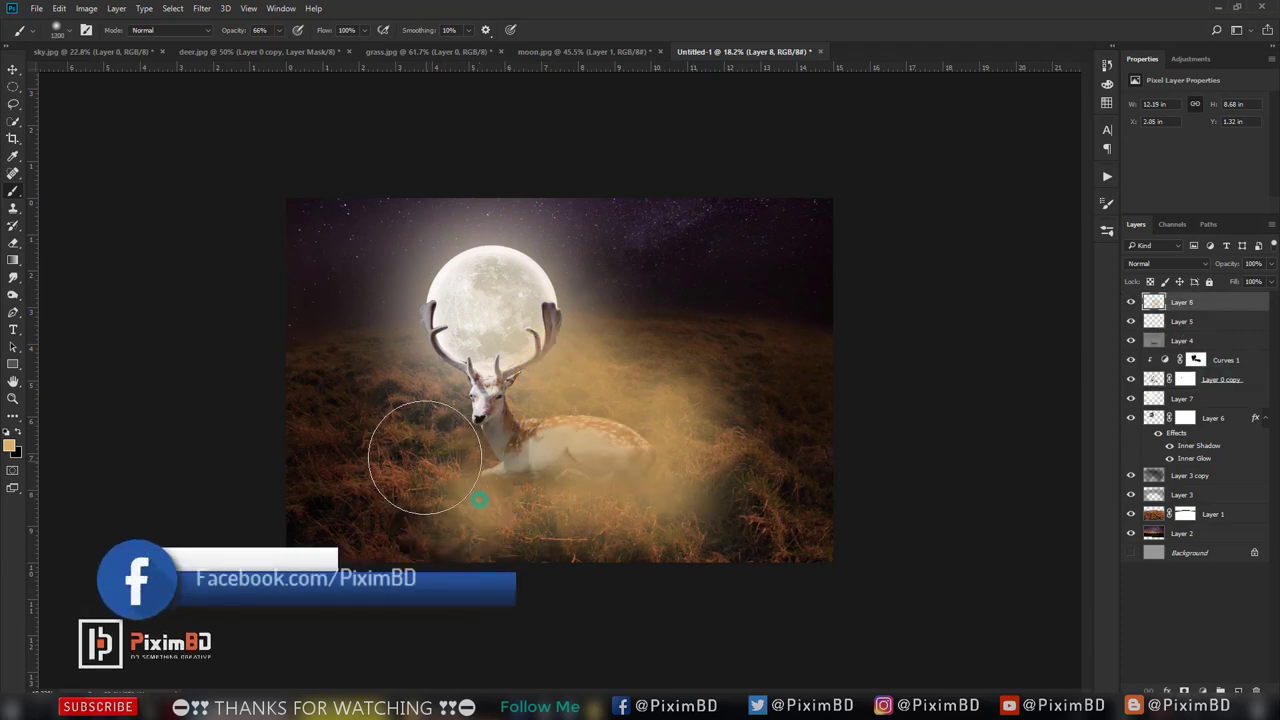
left_click(408, 436)
left_click_drag(408, 436, 400, 434)
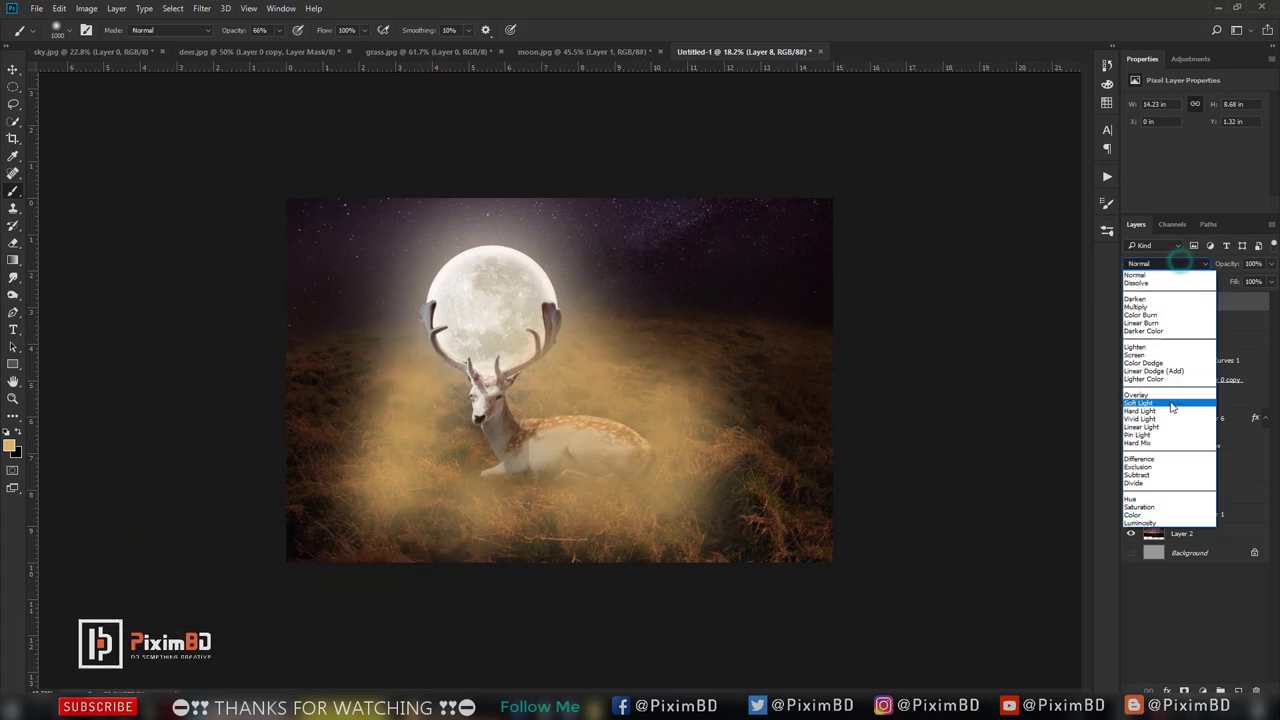
left_click(1168, 402)
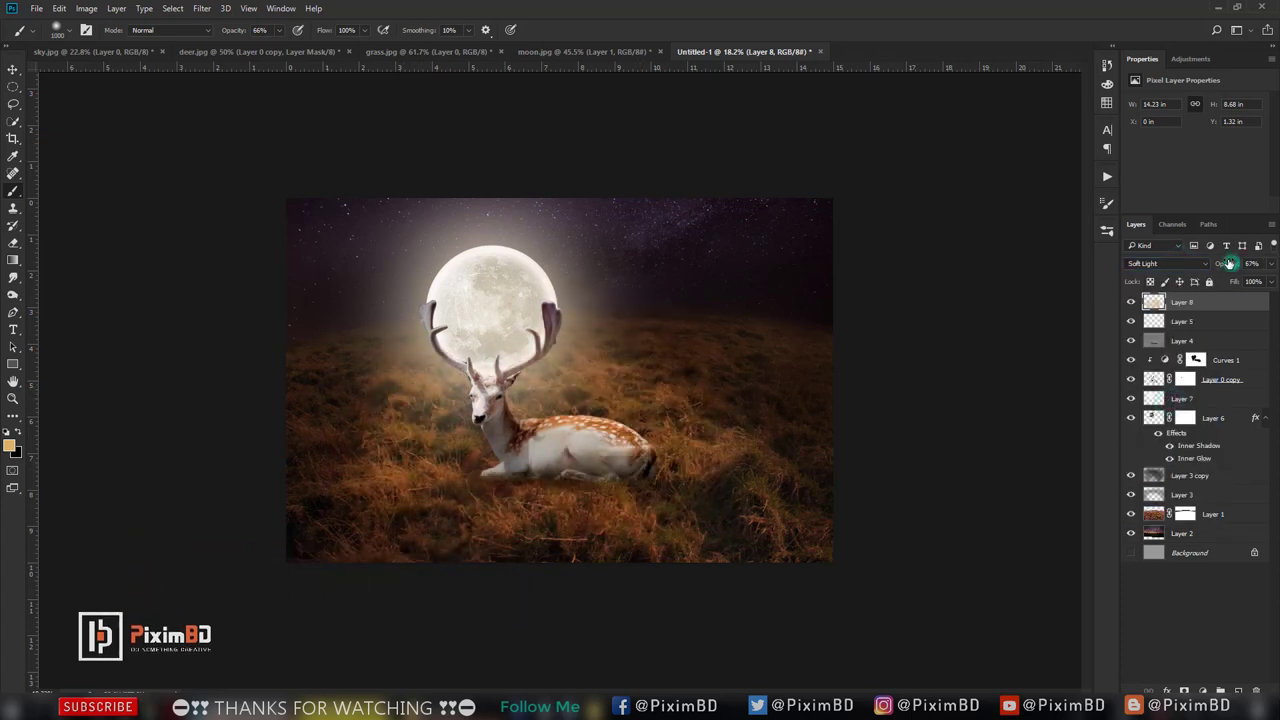
left_click_drag(1232, 265, 1219, 266)
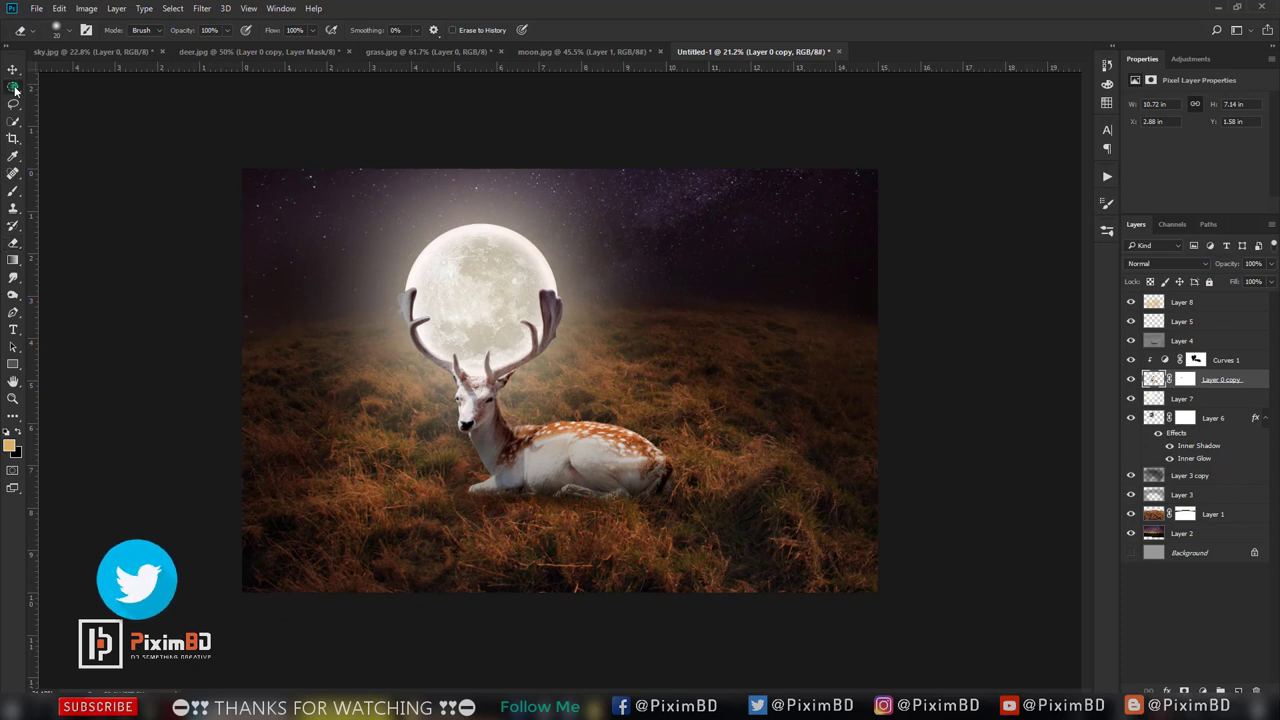
- Add a Color Lookup adjustment layer above Layer 8 using EdgyAmber.3DL
left_click(13, 87)
left_click(1183, 303)
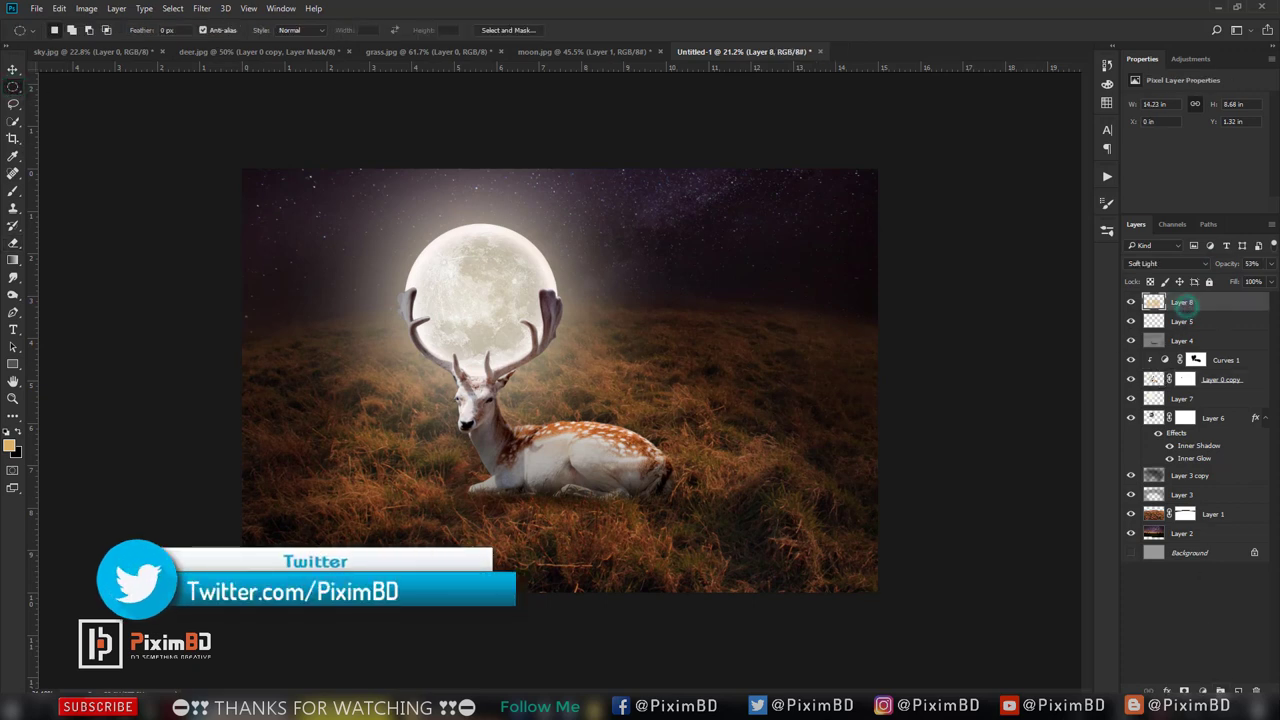
left_click(1202, 691)
left_click(1200, 608)
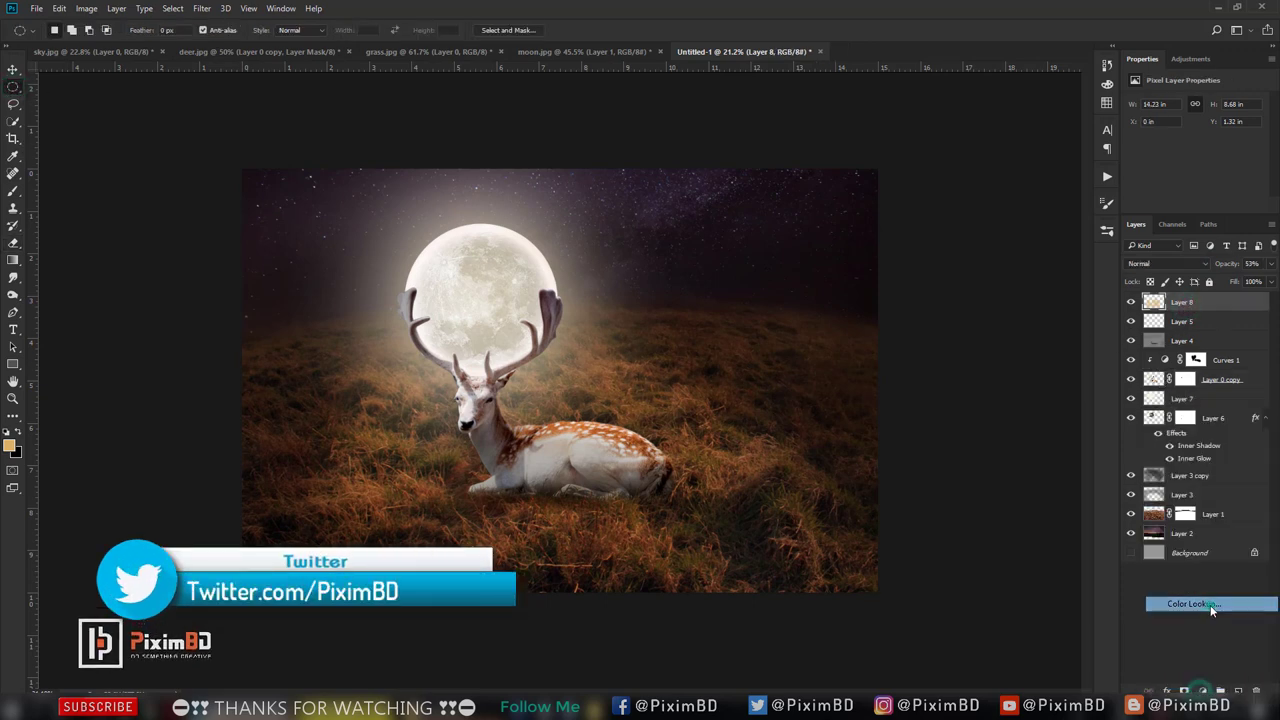
left_click(1216, 103)
left_click(1200, 154)
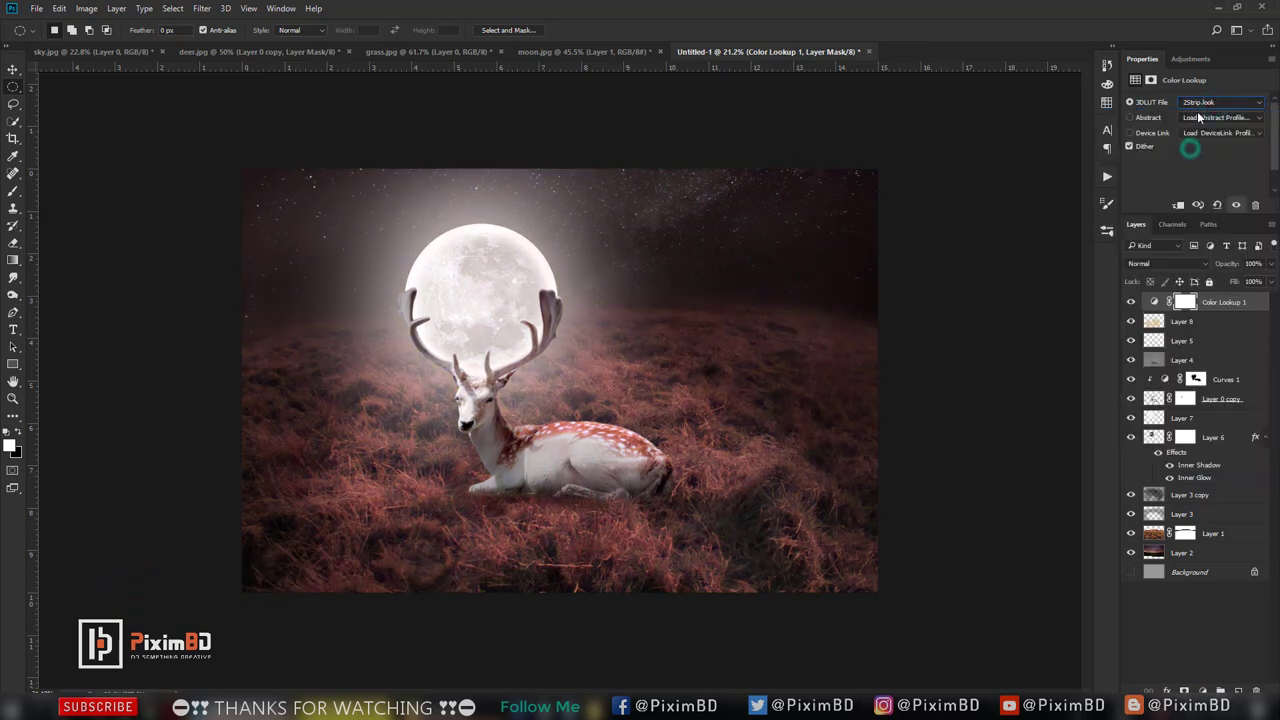
left_click(1206, 102)
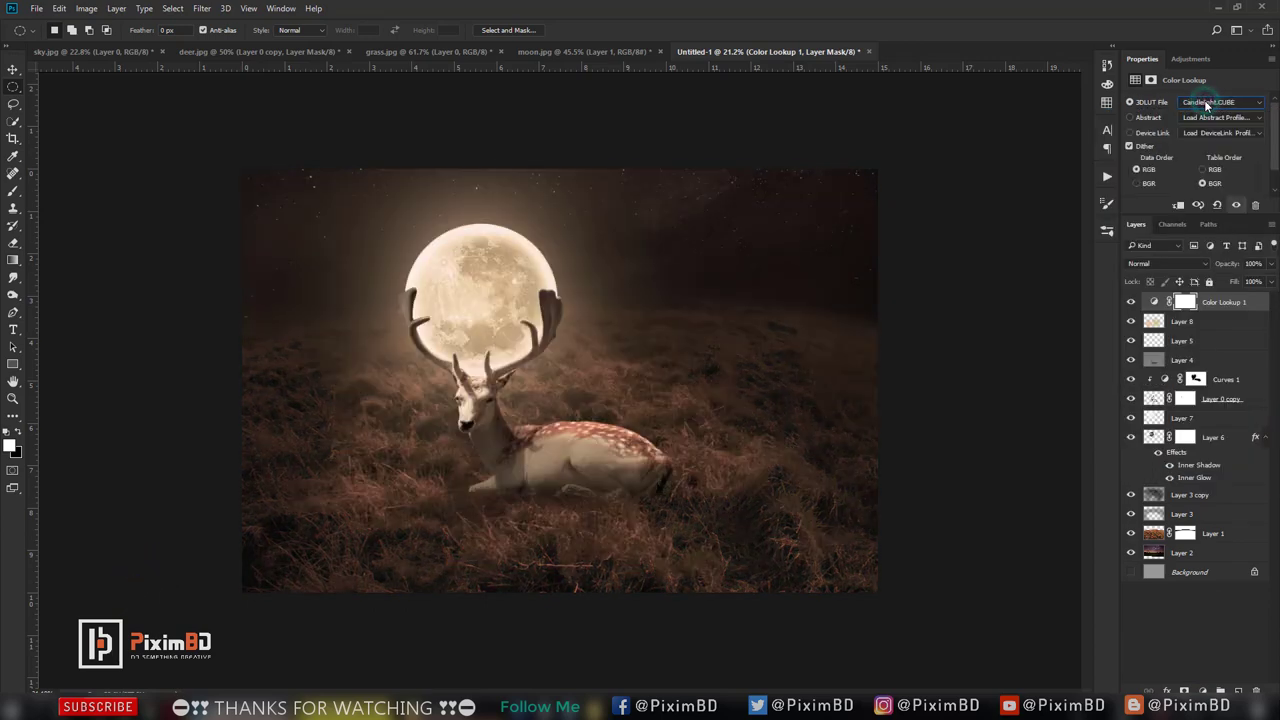
key("Down")
key("Down")
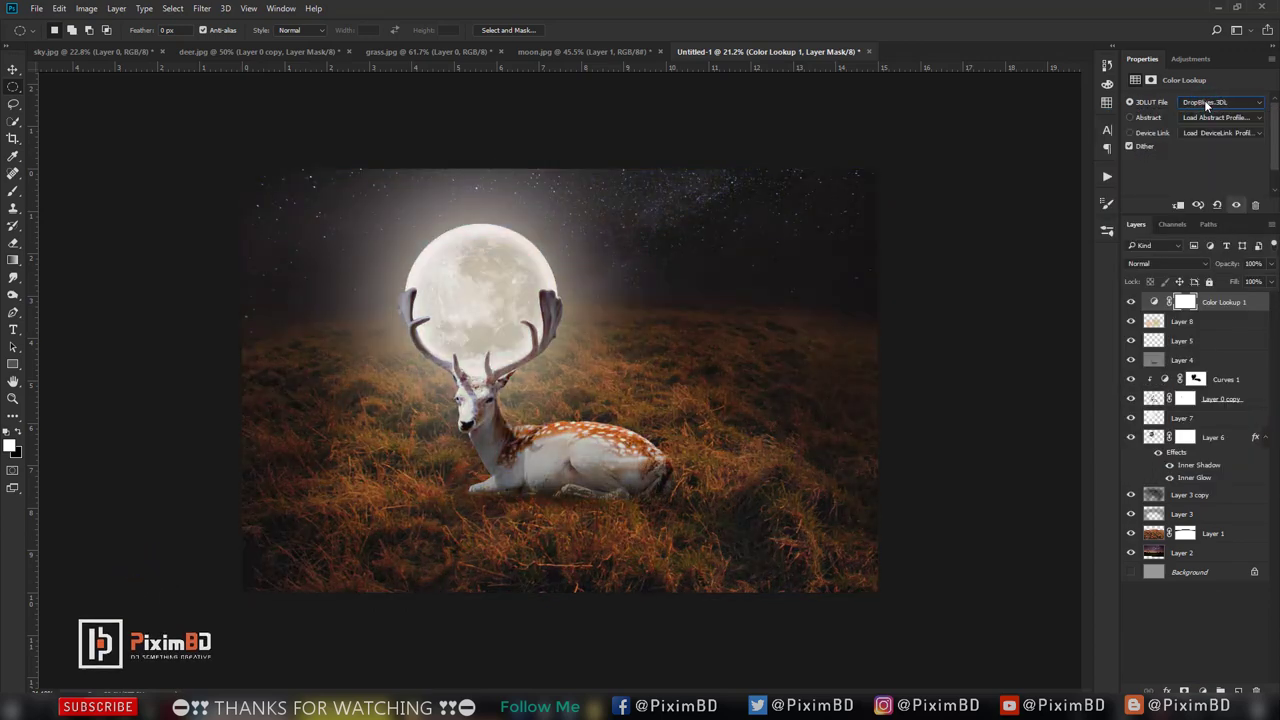
key("Down")
- Blend the EdgyAmber lookup in Overlay at 17% opacity
left_click_drag(1226, 265, 1210, 263)
left_click(1185, 260)
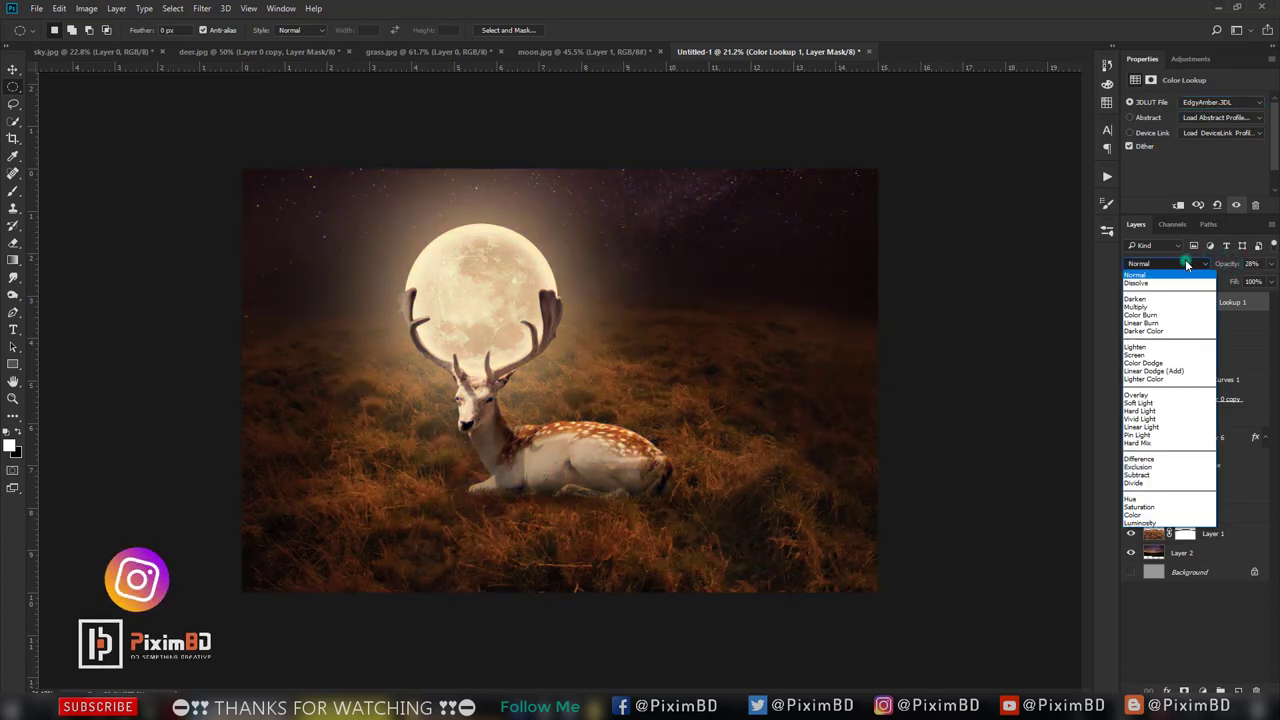
left_click(1174, 395)
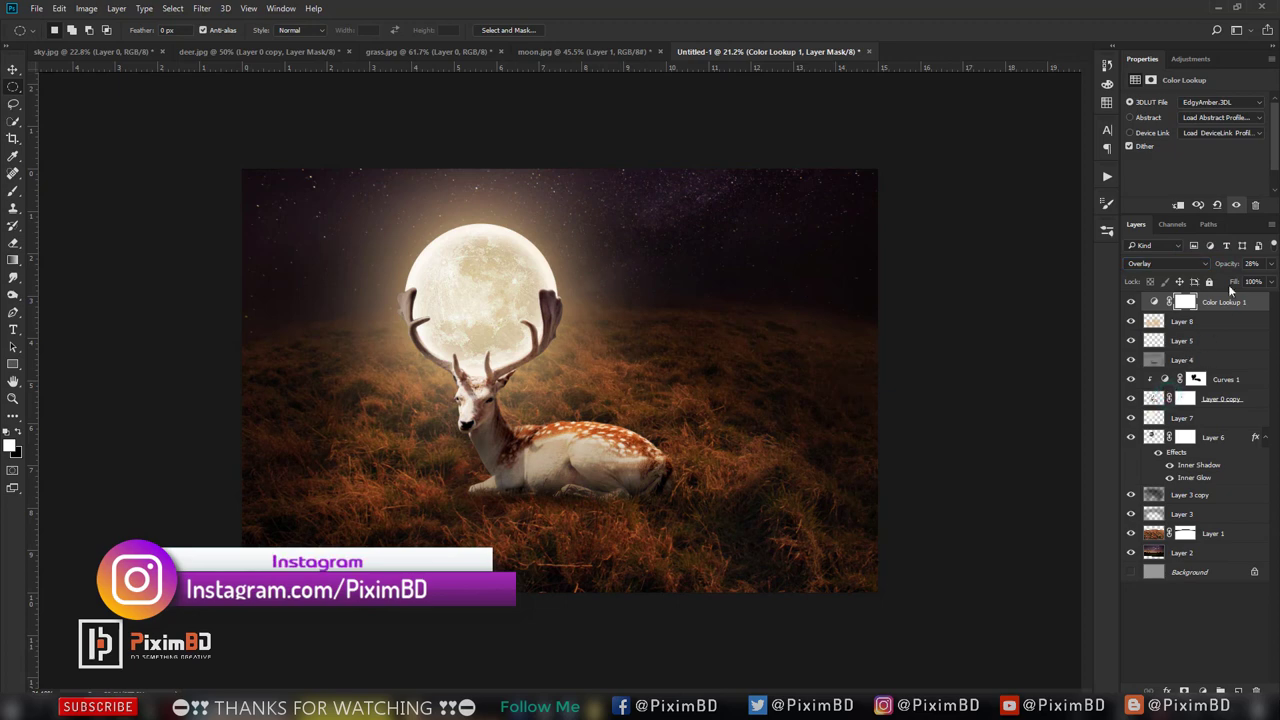
left_click_drag(1218, 267, 1224, 266)
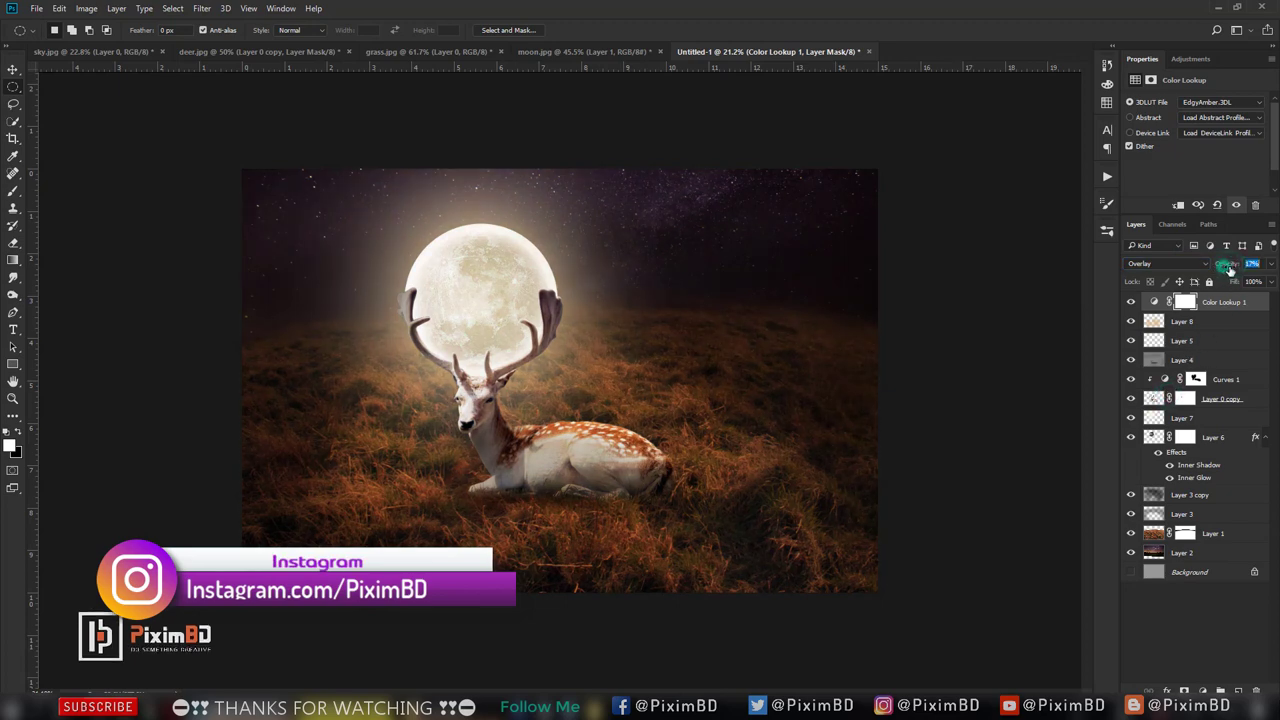
- Duplicate the Color Lookup layer and set the copy's blend mode to Normal
key("ctrl+j")
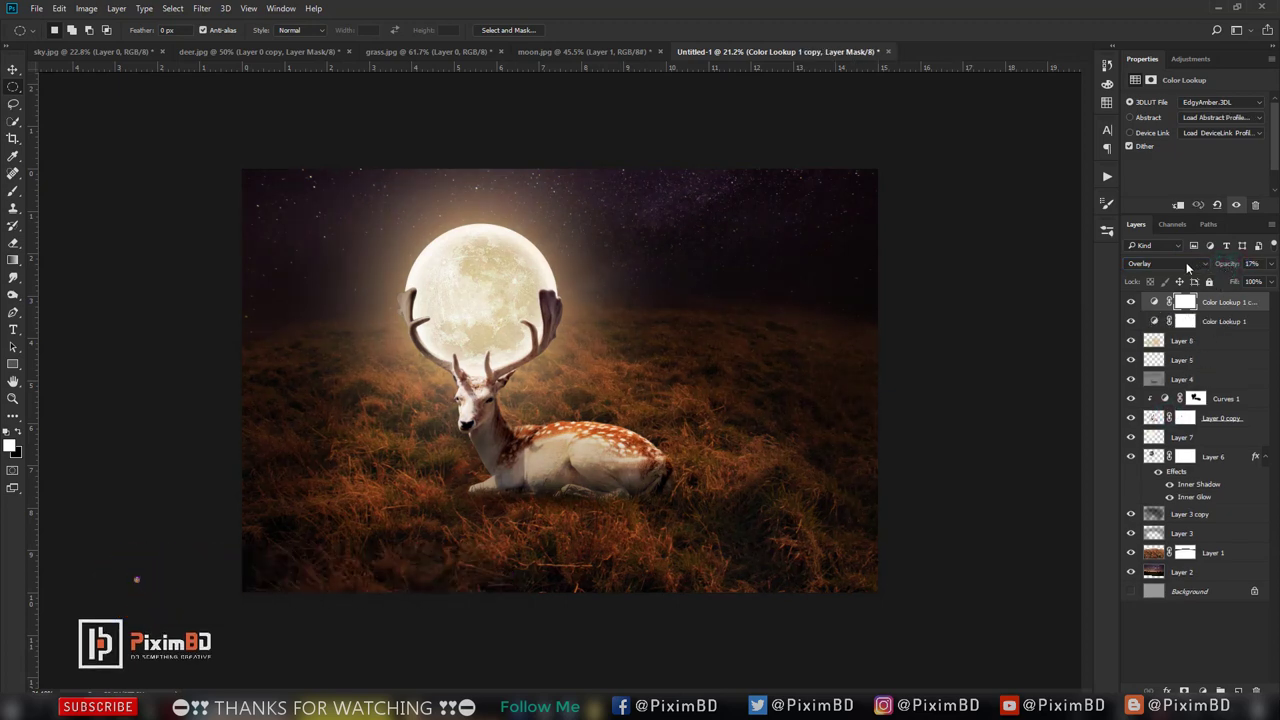
left_click(1186, 262)
left_click(1172, 276)
scroll(617, 338, "down", 3)
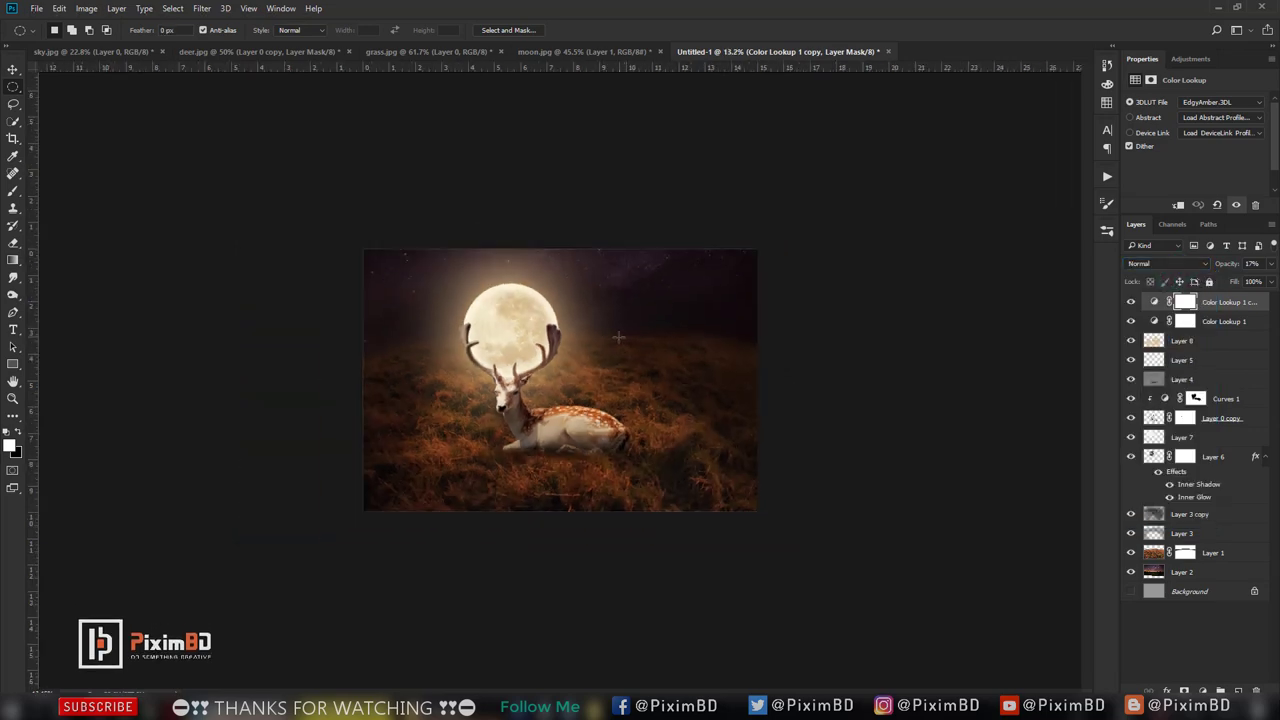
scroll(617, 338, "up", 2)
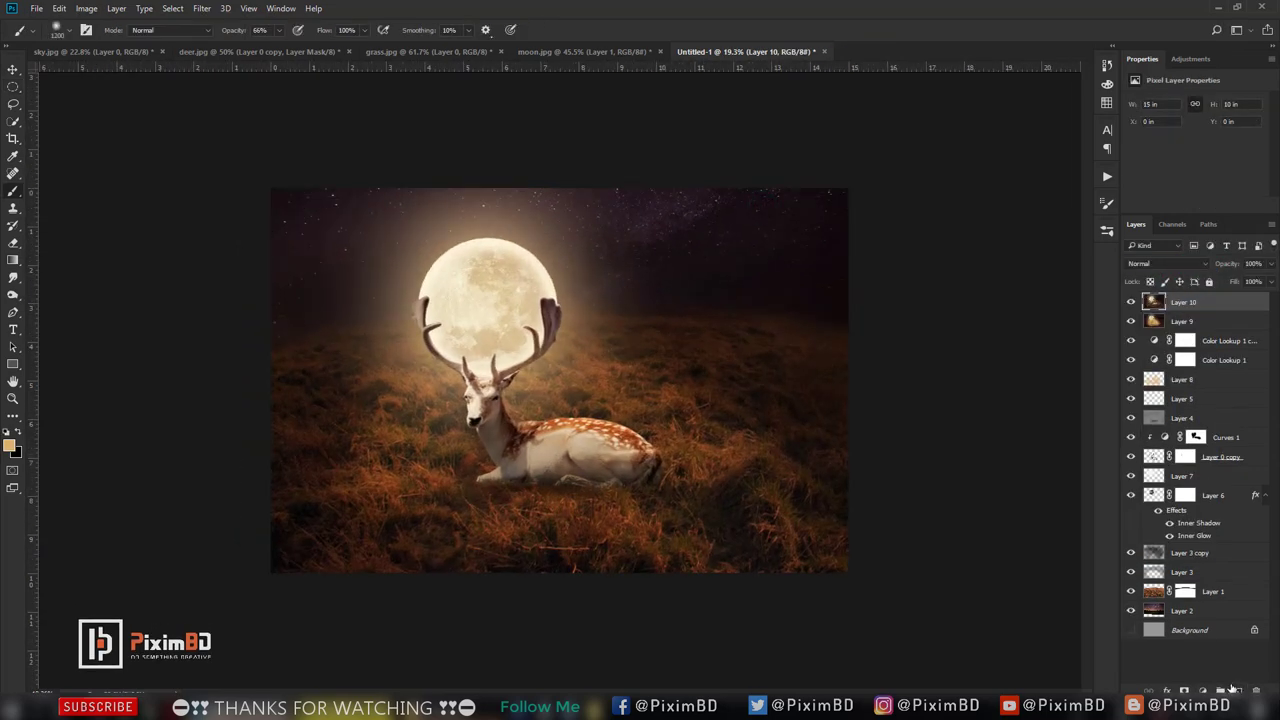
- Paint a faint glow over the field by the deer on a new layer, Screen at 9%
key("ctrl+shift+alt+n")
mouse_move(552, 383)
left_mouse_down()
mouse_move(631, 377)
mouse_move(645, 480)
mouse_move(414, 457)
mouse_move(586, 523)
mouse_move(532, 390)
left_mouse_up()
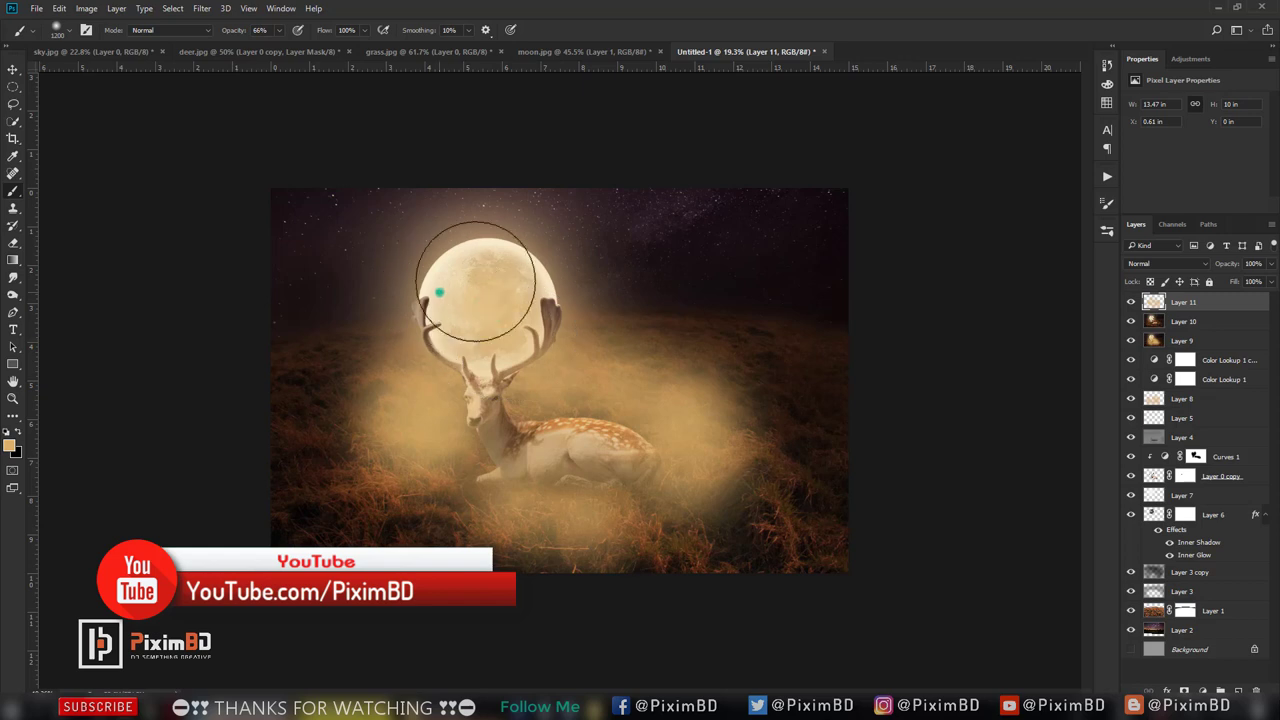
left_click_drag(471, 340, 505, 330)
key("ctrl+z")
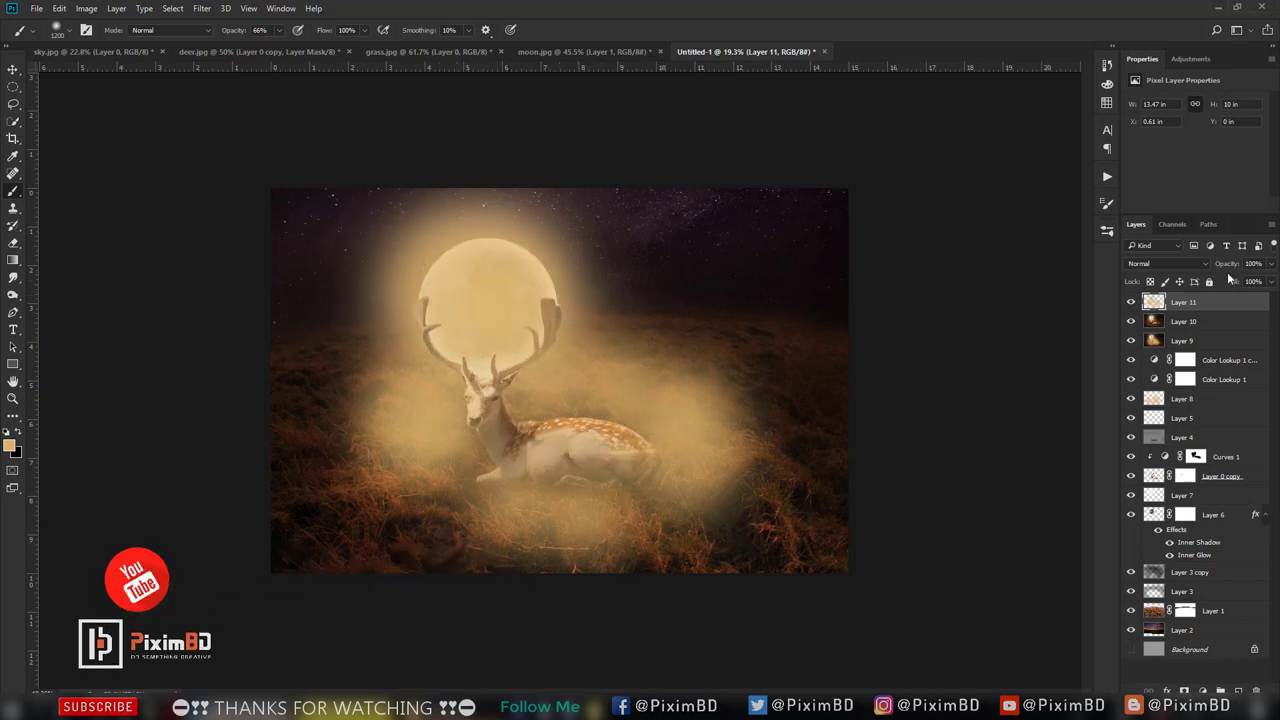
left_click(1190, 264)
left_click(1155, 357)
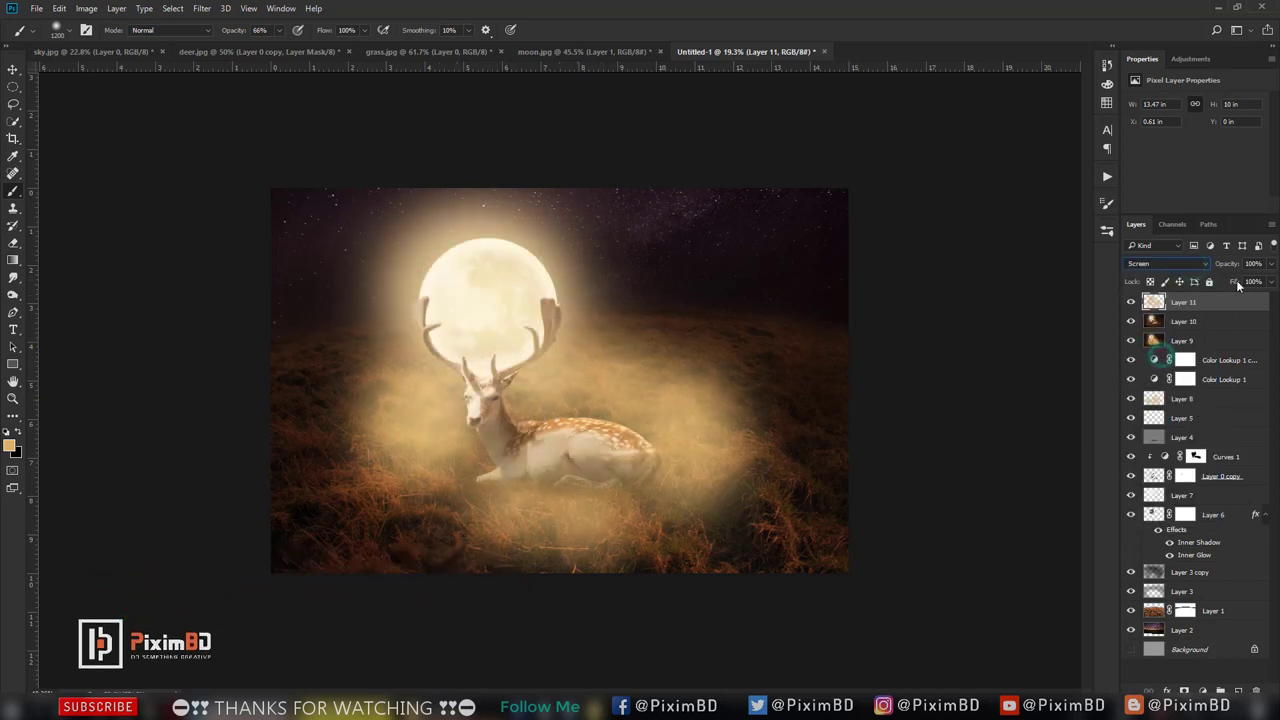
left_click_drag(1224, 266, 1217, 268)
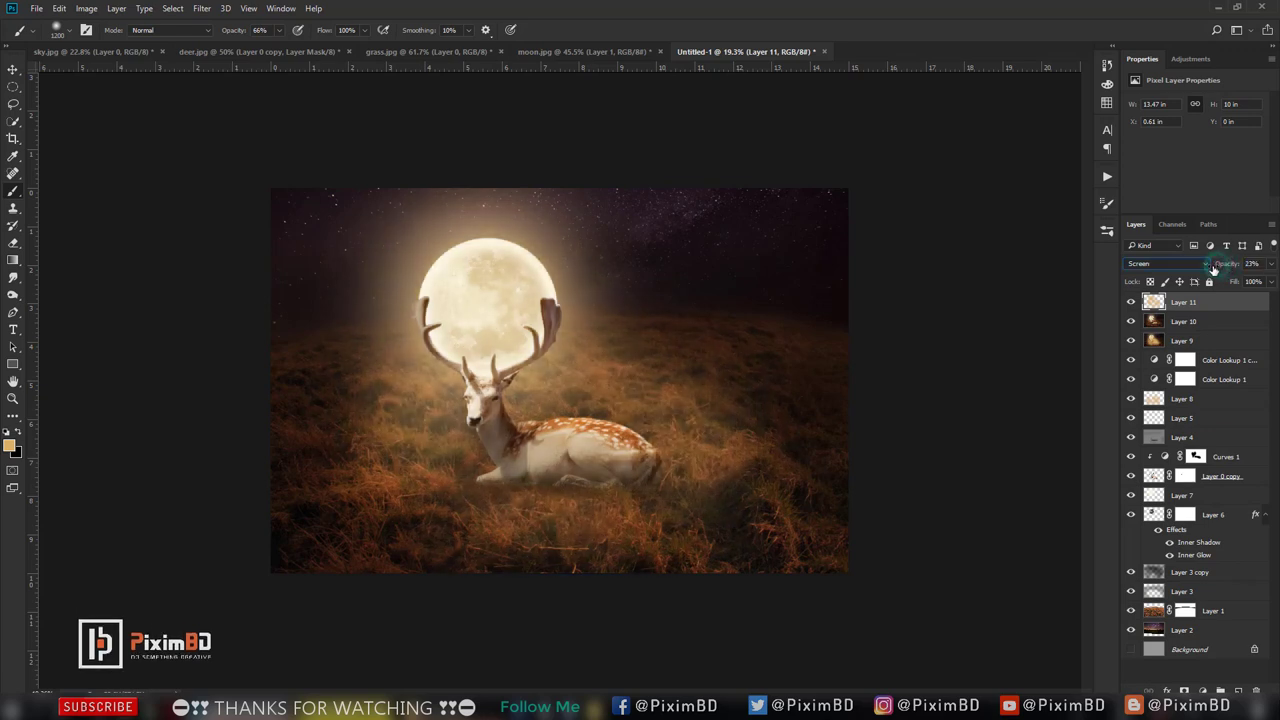
left_click(1205, 263)
left_click(1155, 357)
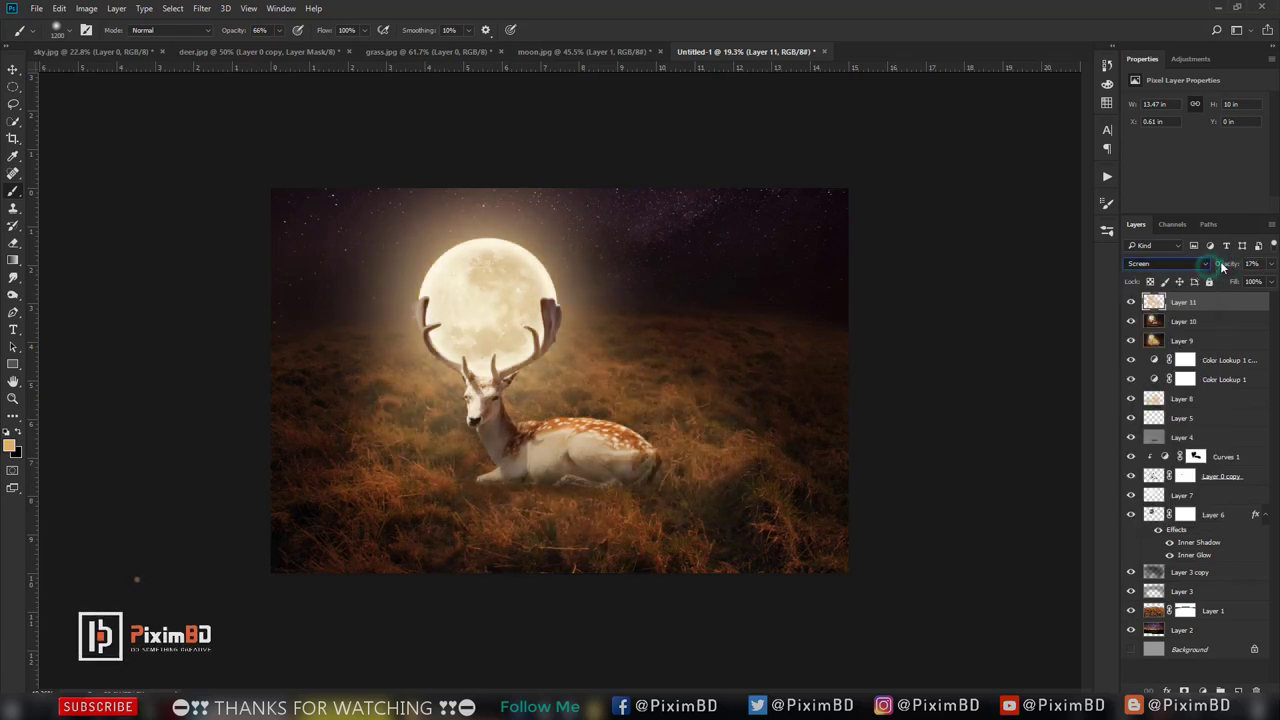
left_click_drag(1224, 266, 1225, 268)
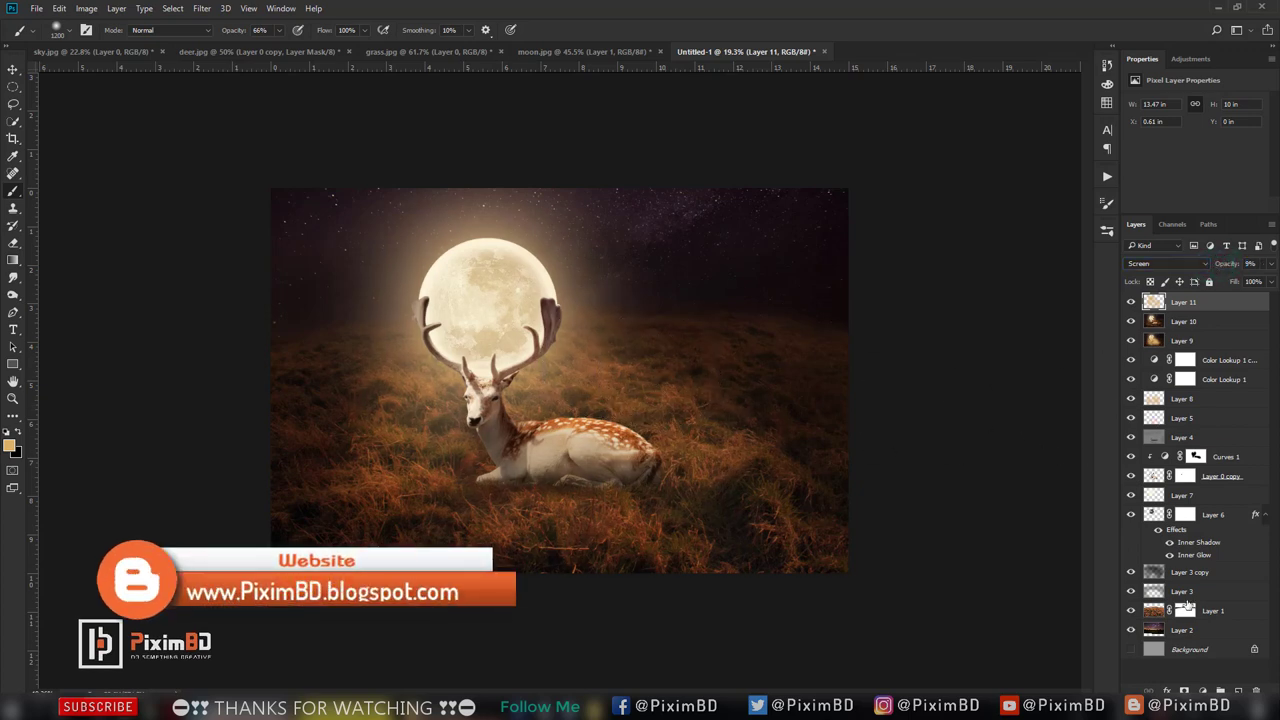
- Stamp the merged image onto new Layer 12 with Apply Image
left_click(1238, 691)
left_click(116, 8)
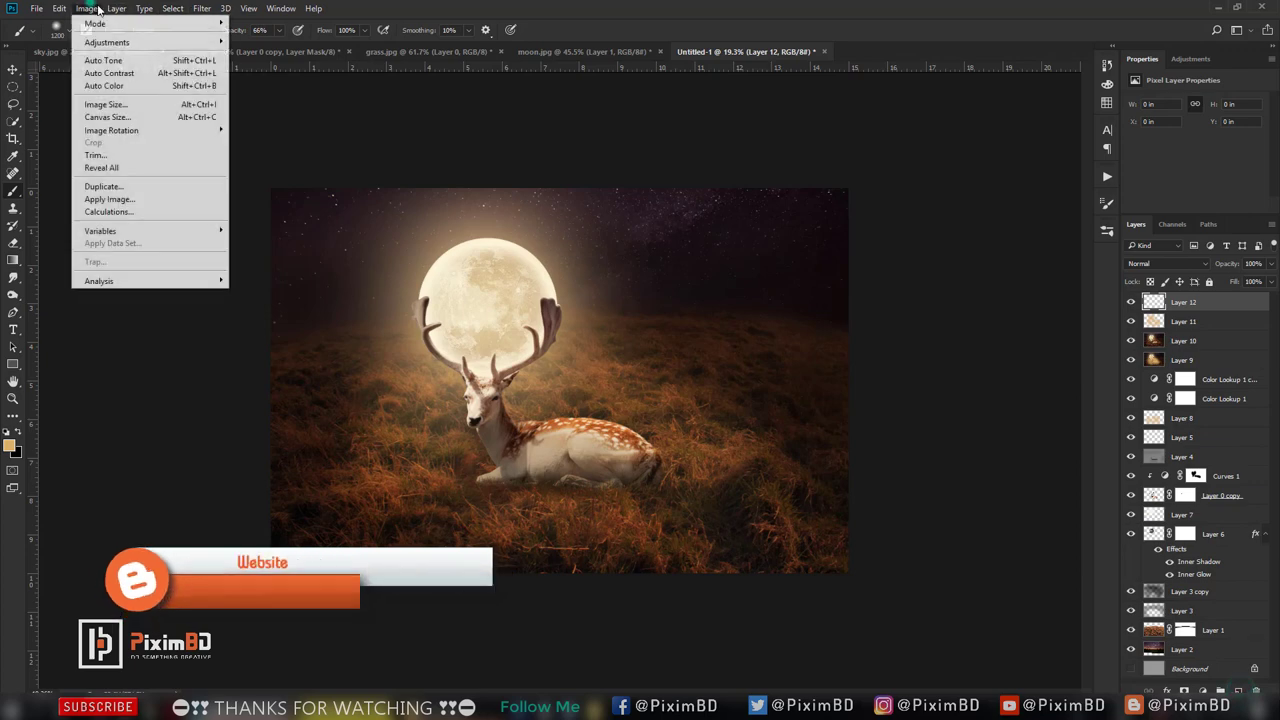
left_click(112, 200)
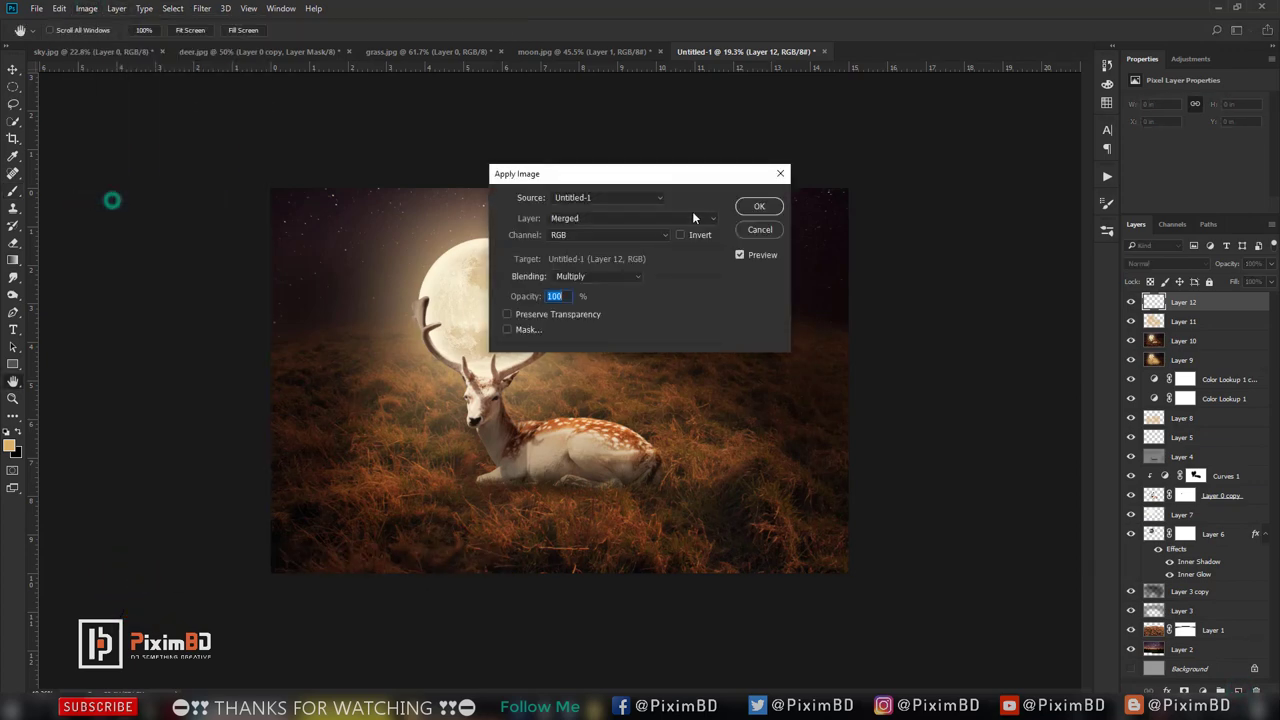
left_click(758, 208)
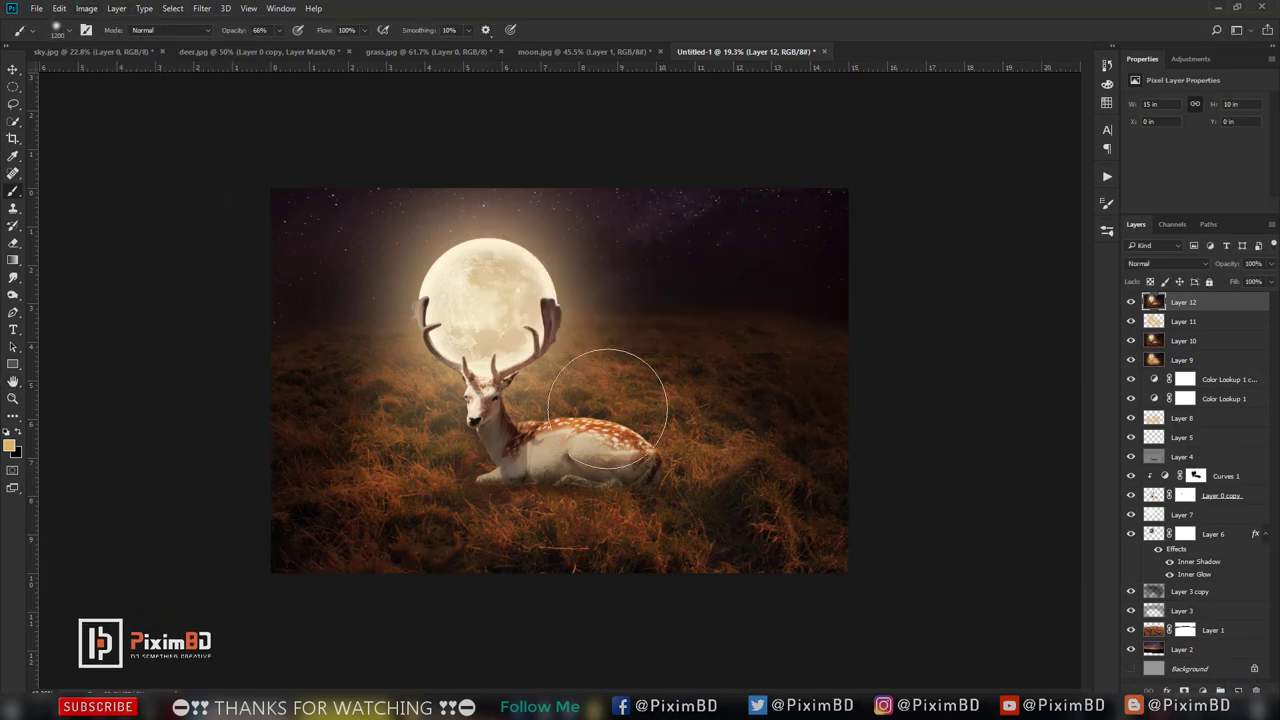
scroll(787, 538, "down", 1)
left_click(1205, 691)
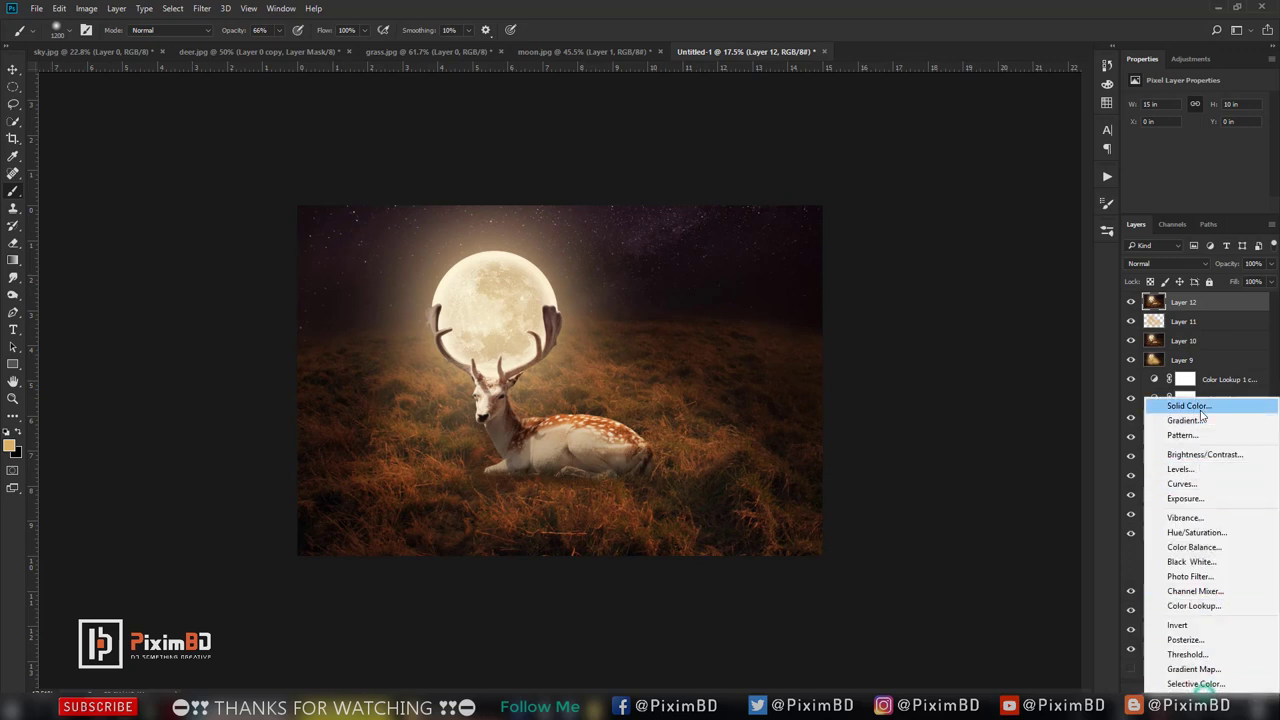
- Add a dark orange-brown Solid Color fill layer blended in Overlay at 14% opacity
left_click(1190, 406)
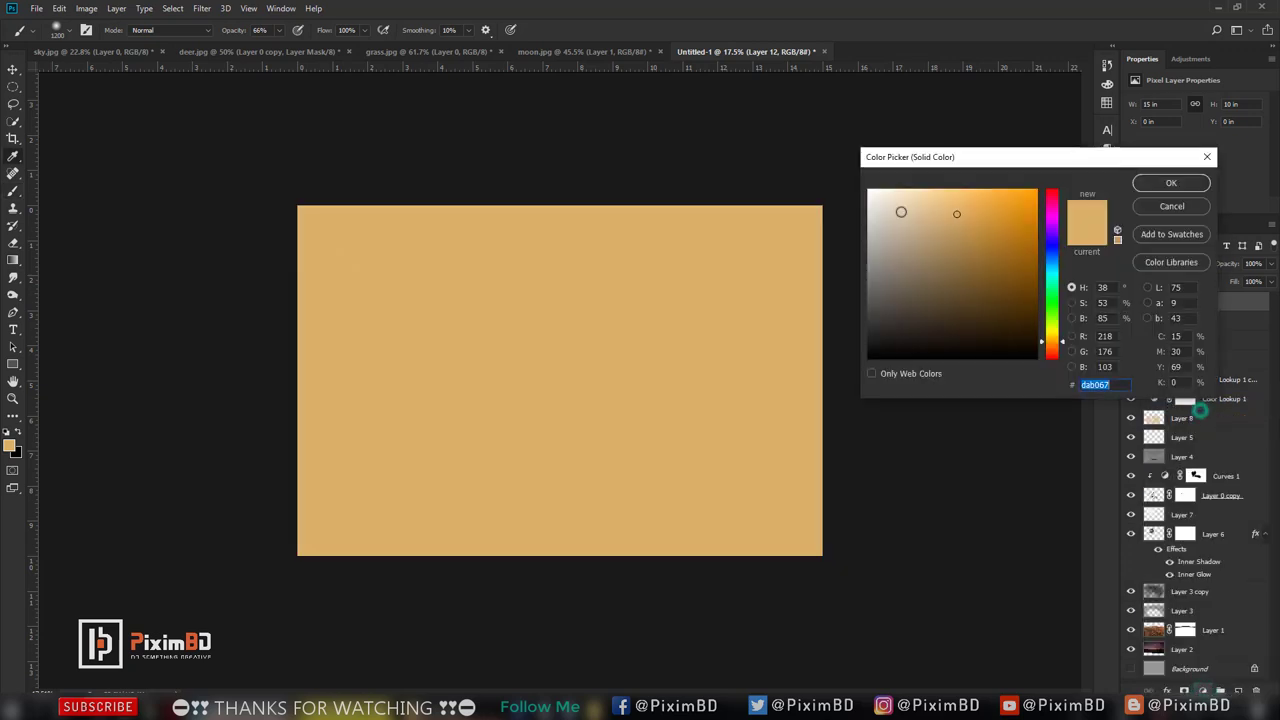
left_click(1034, 260)
left_click(1200, 186)
left_click(1180, 264)
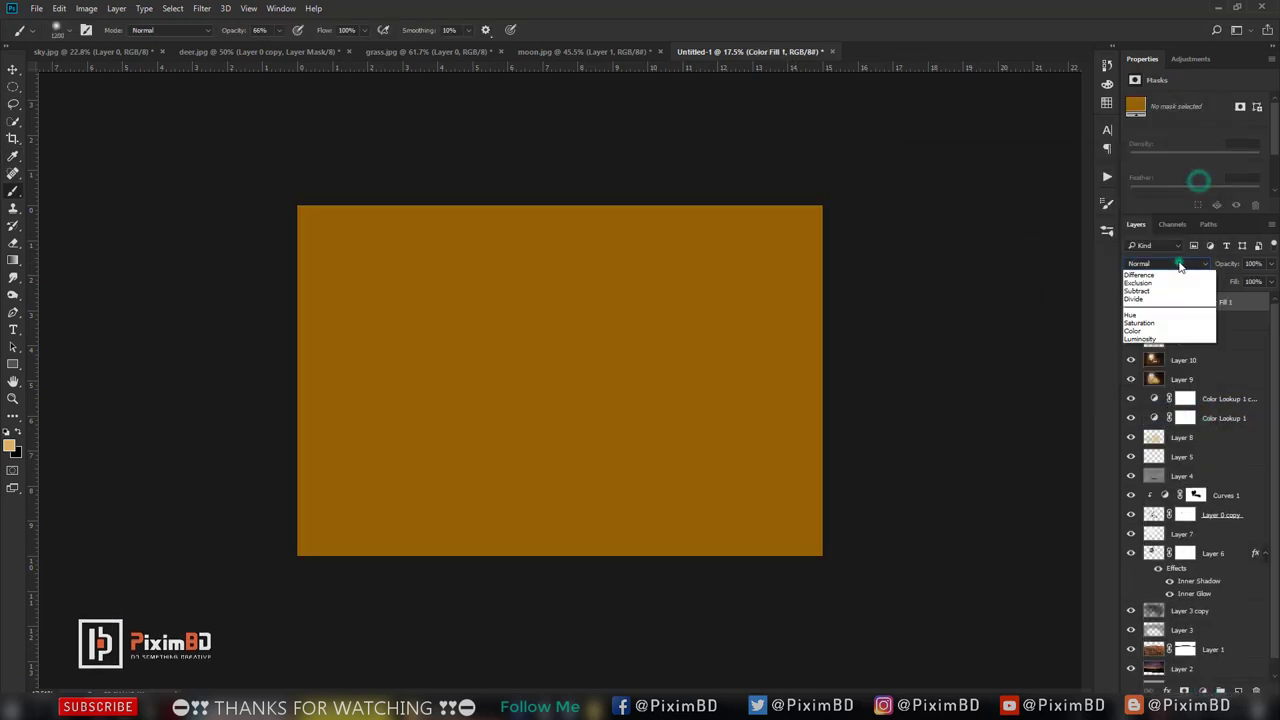
left_click(1158, 402)
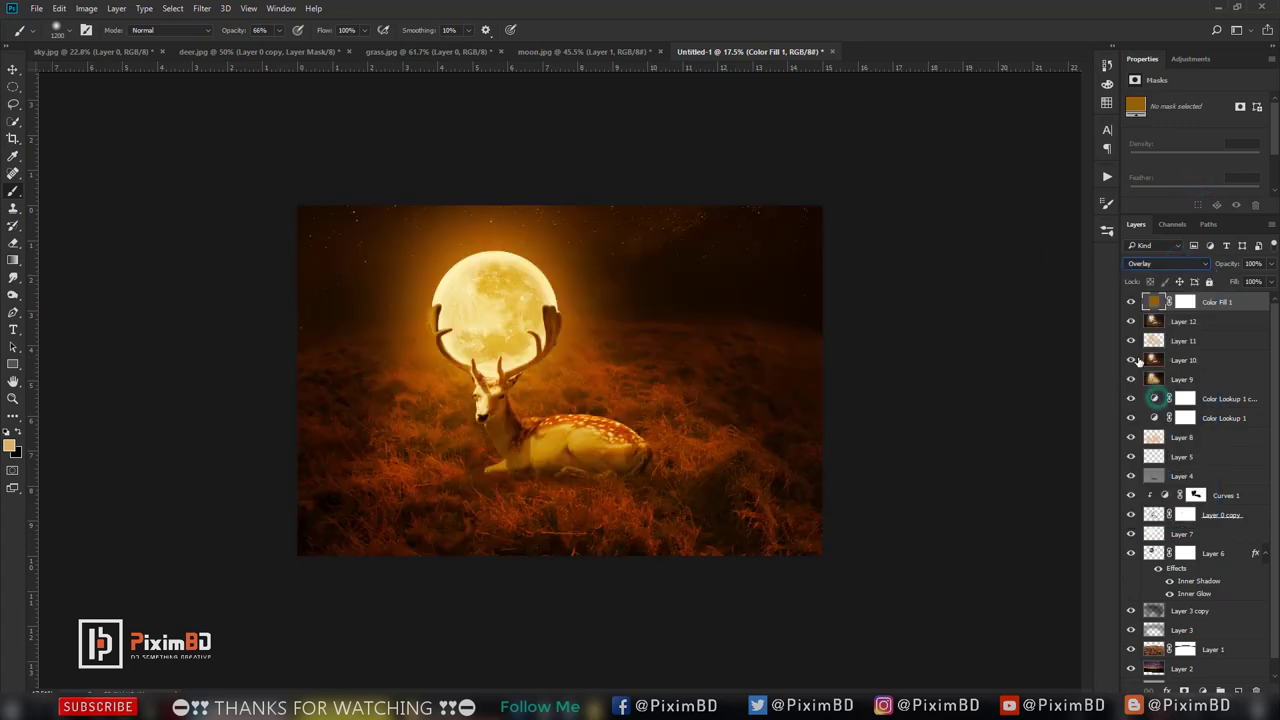
left_click_drag(1235, 264, 1227, 265)
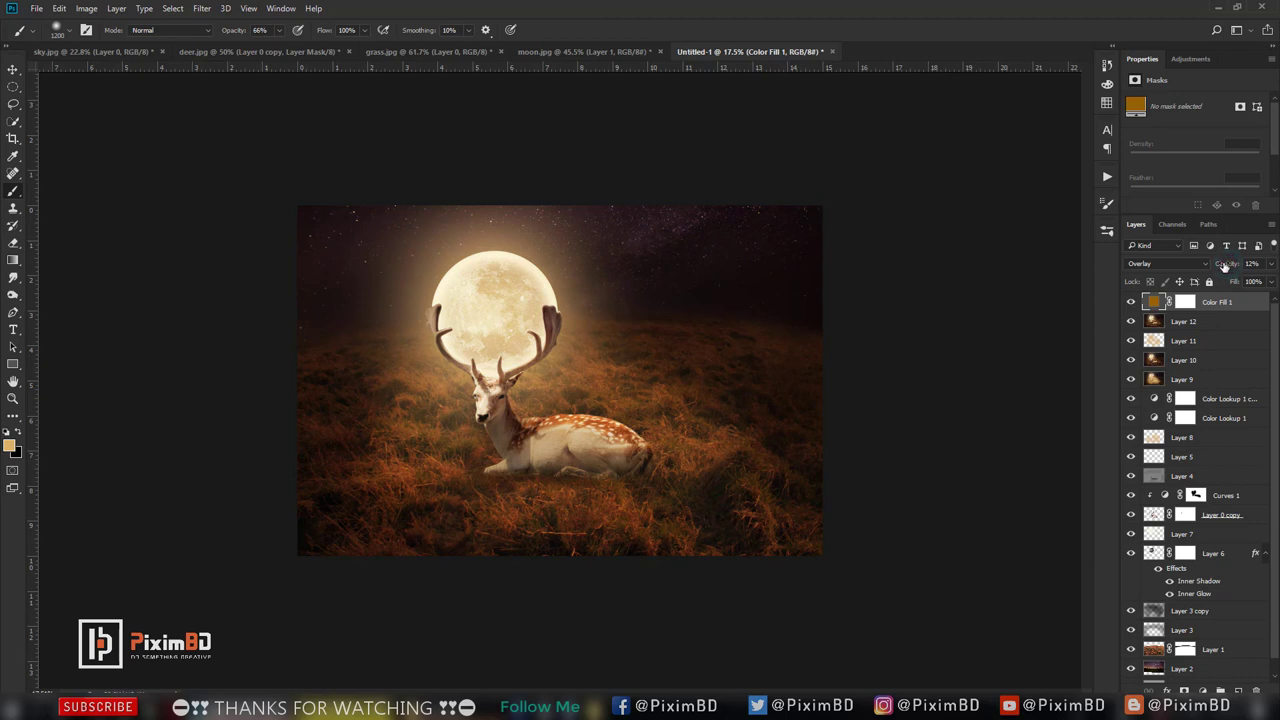
type("14")
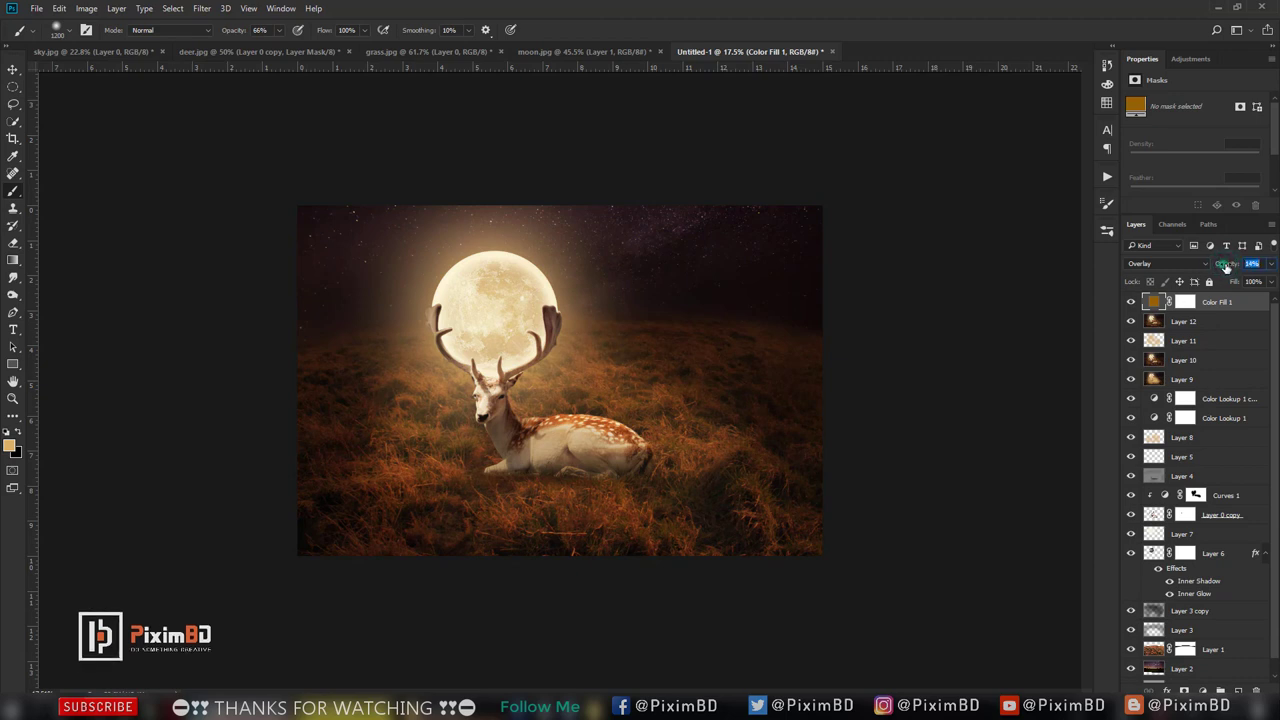
key("Return")
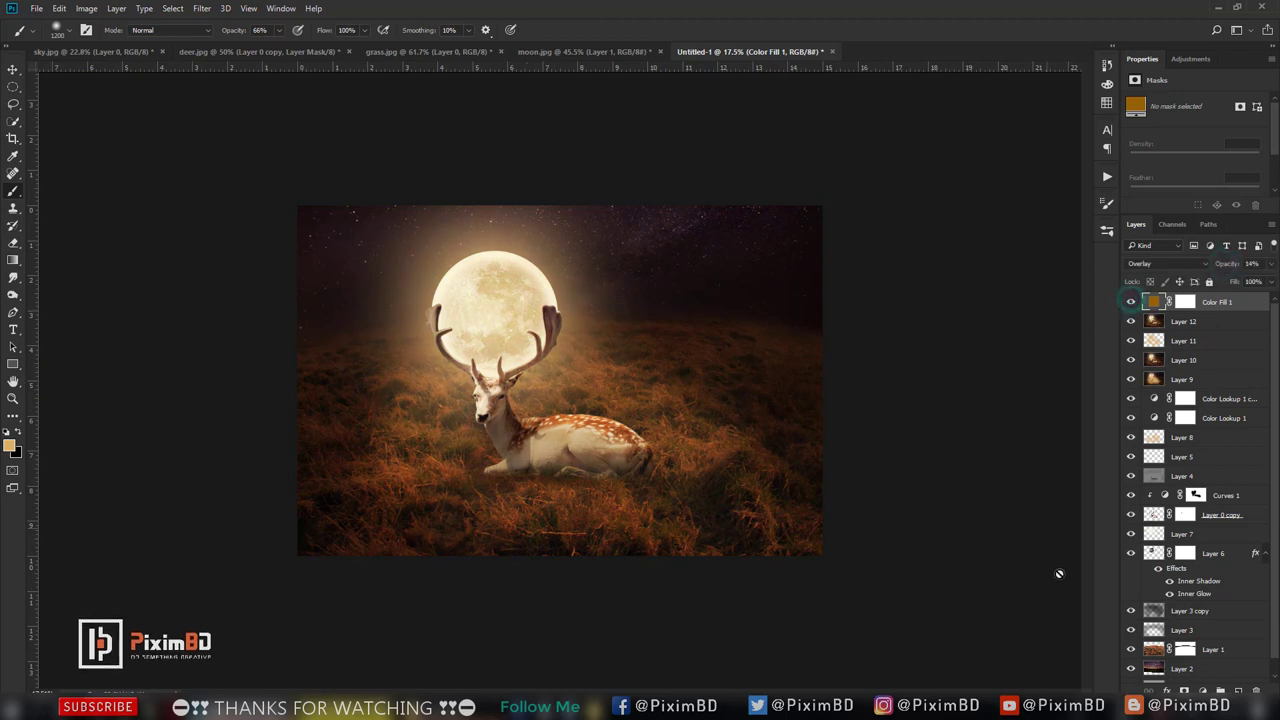
left_click(1204, 690)
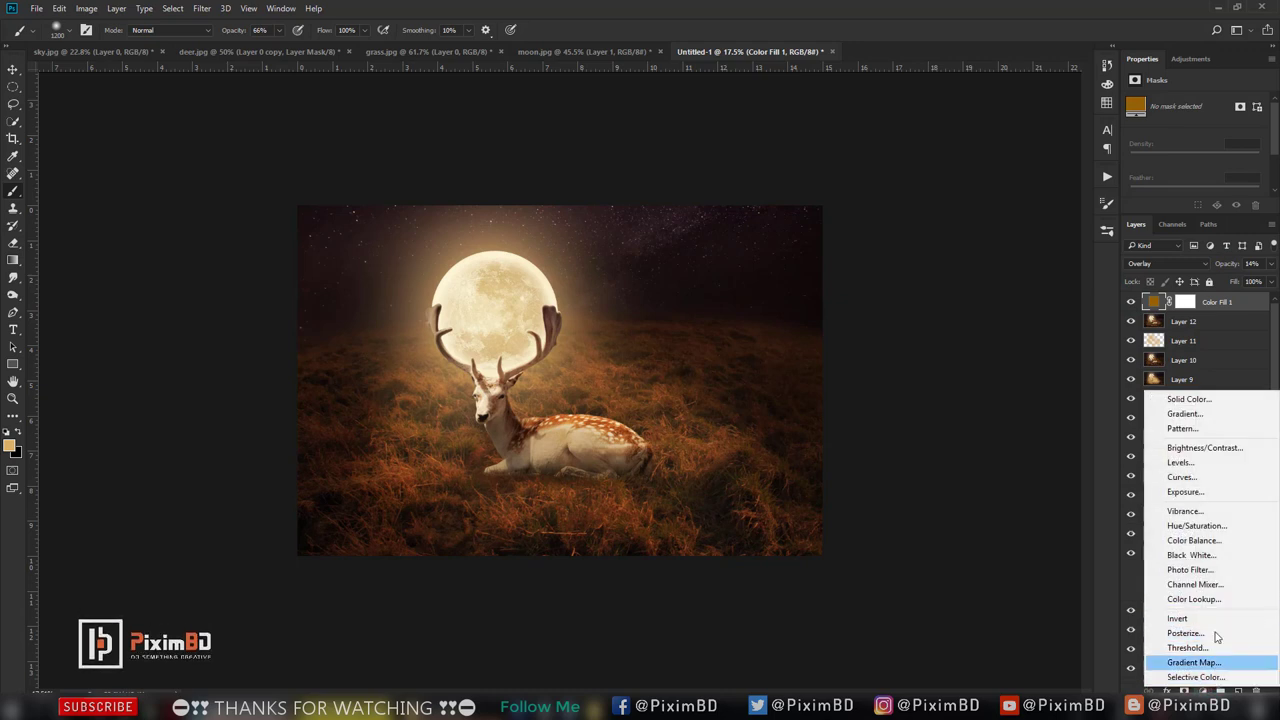
- Add a Cooling Filter (80) Photo Filter at 65% opacity with new Layer 13 above it
left_click(1210, 571)
left_click(1210, 102)
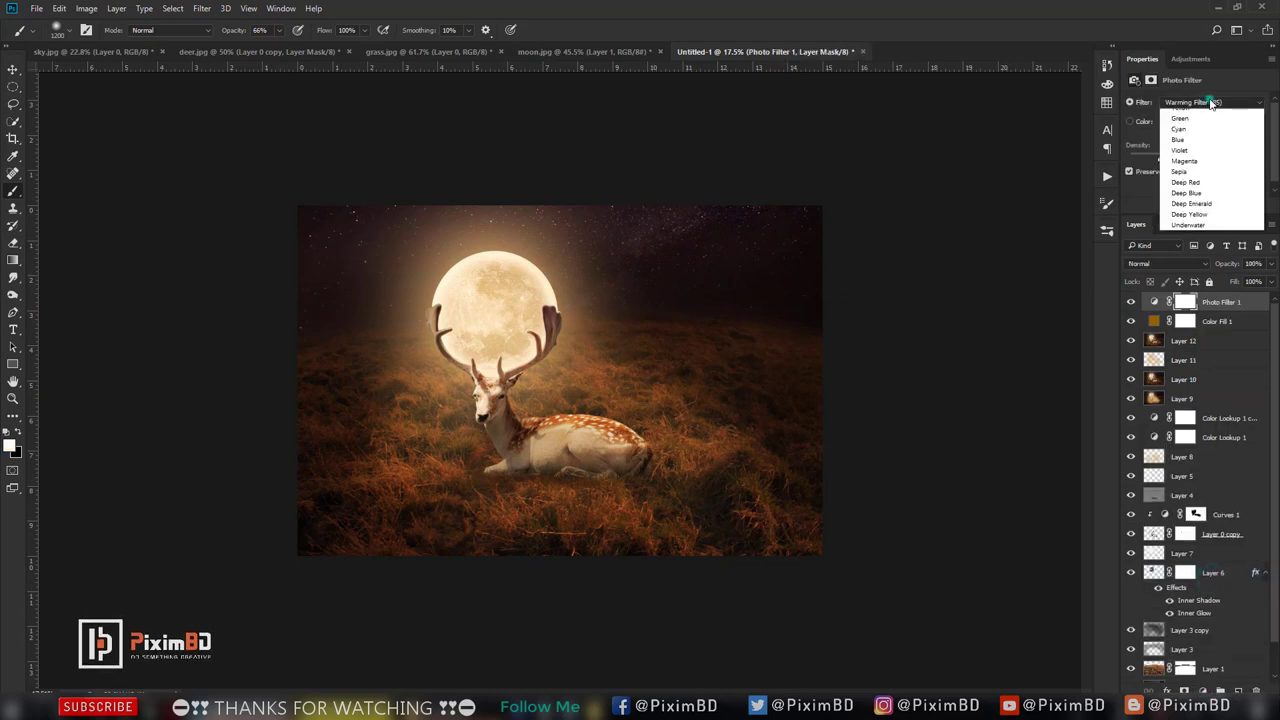
scroll(1209, 100, "down", 2)
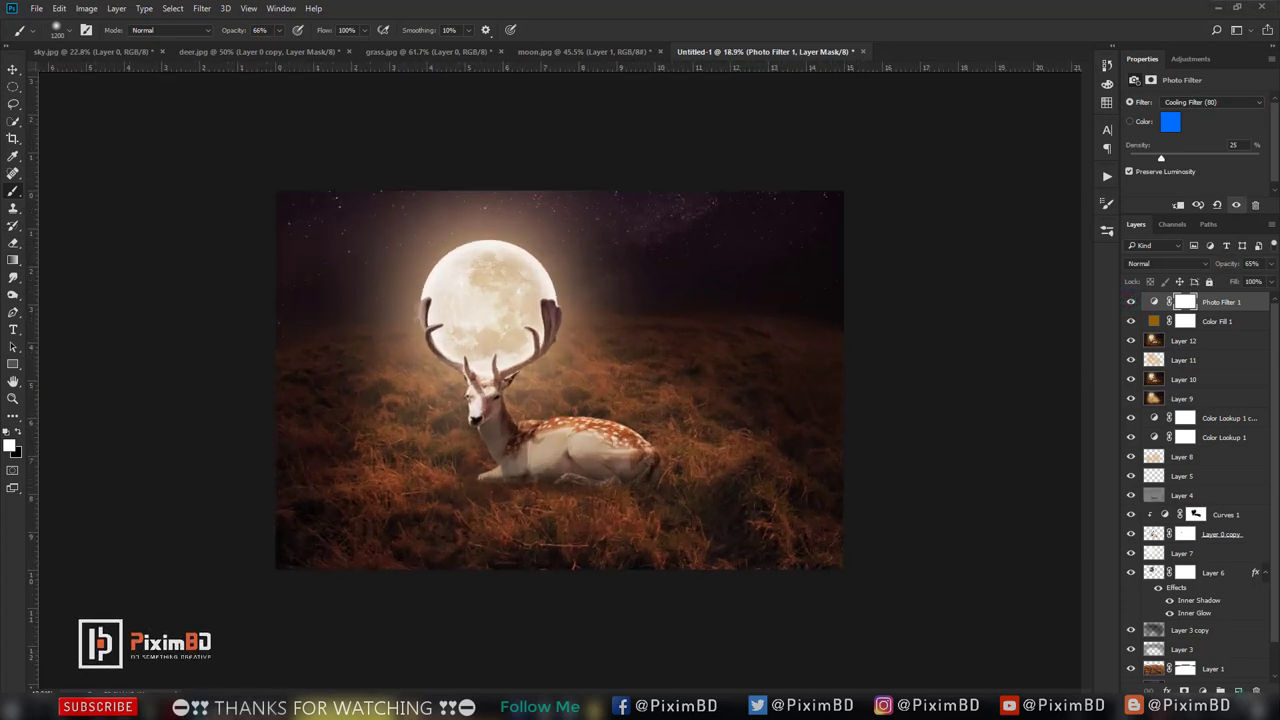
left_click(1238, 690)
left_click(87, 9)
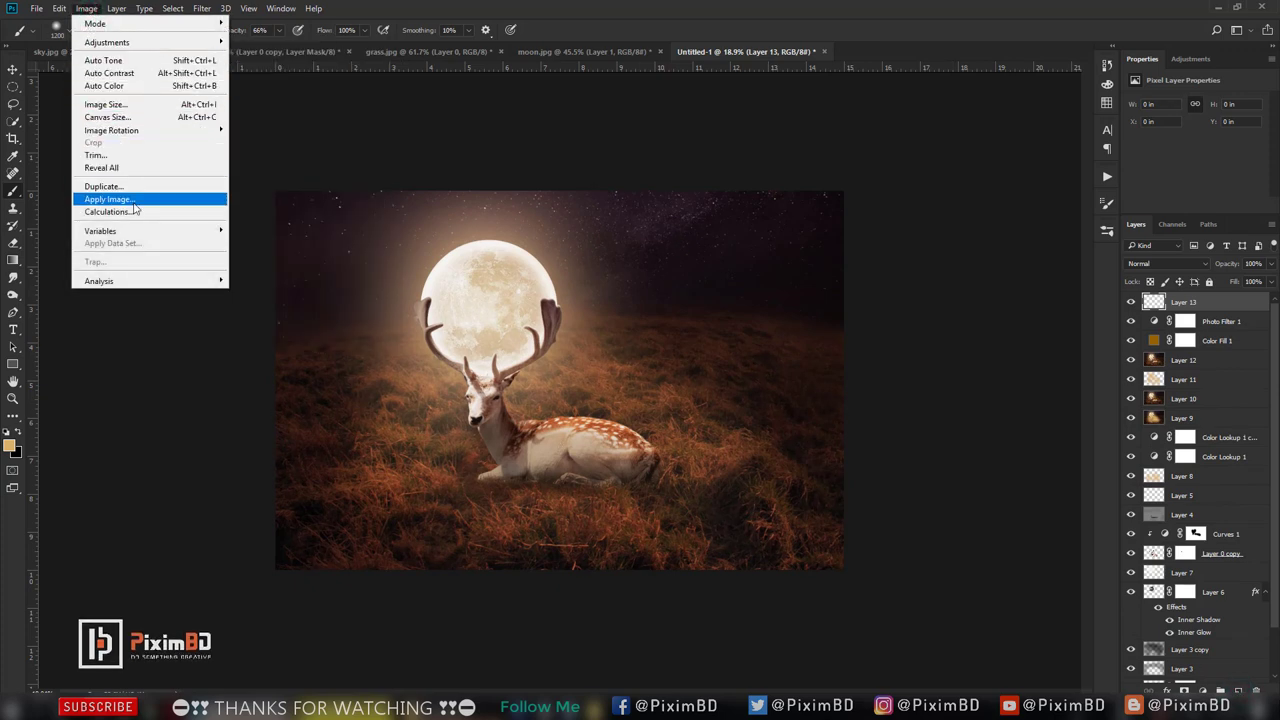
- Merge the visible composite into Layer 13 with Apply Image
left_click(135, 208)
left_click(757, 206)
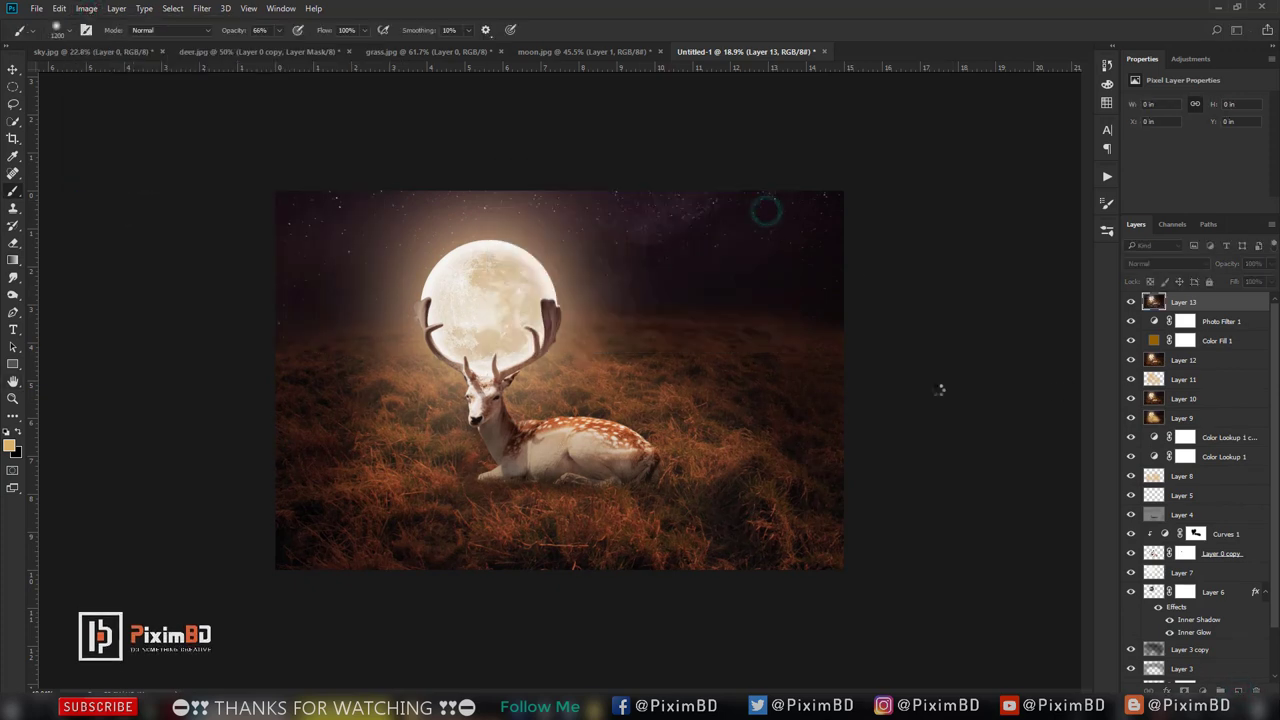
left_click(84, 8)
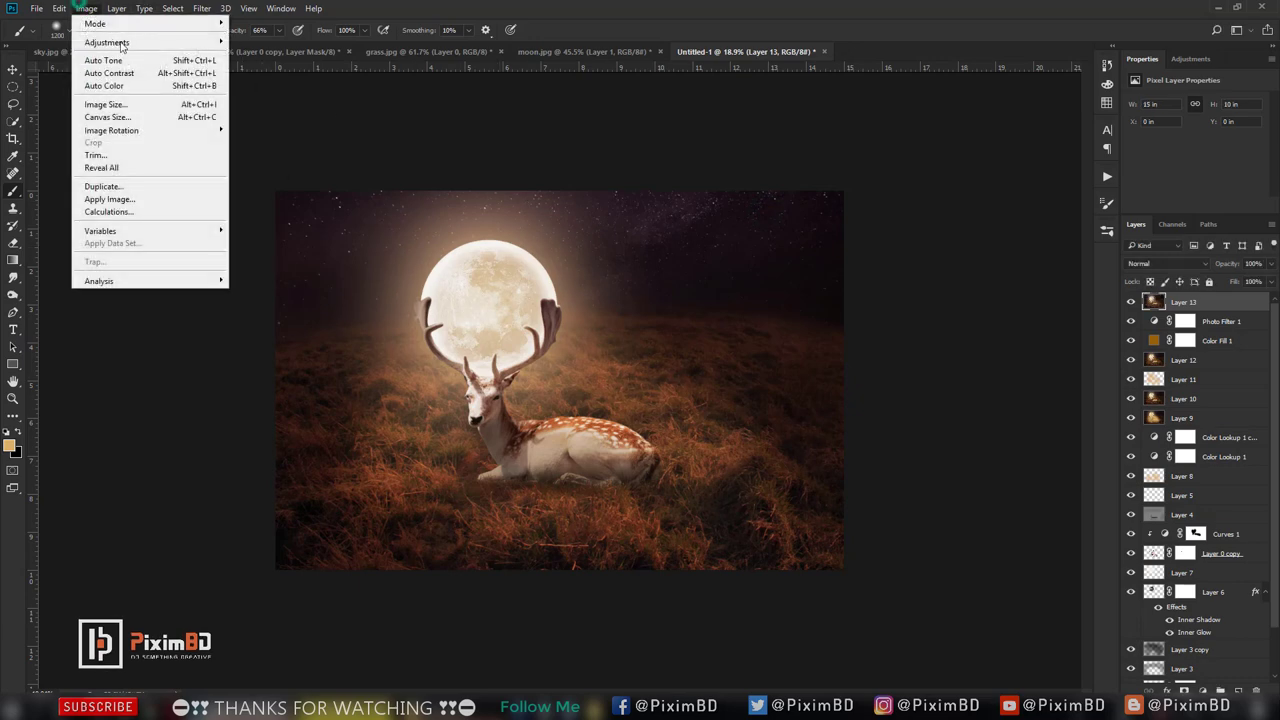
left_click(310, 55)
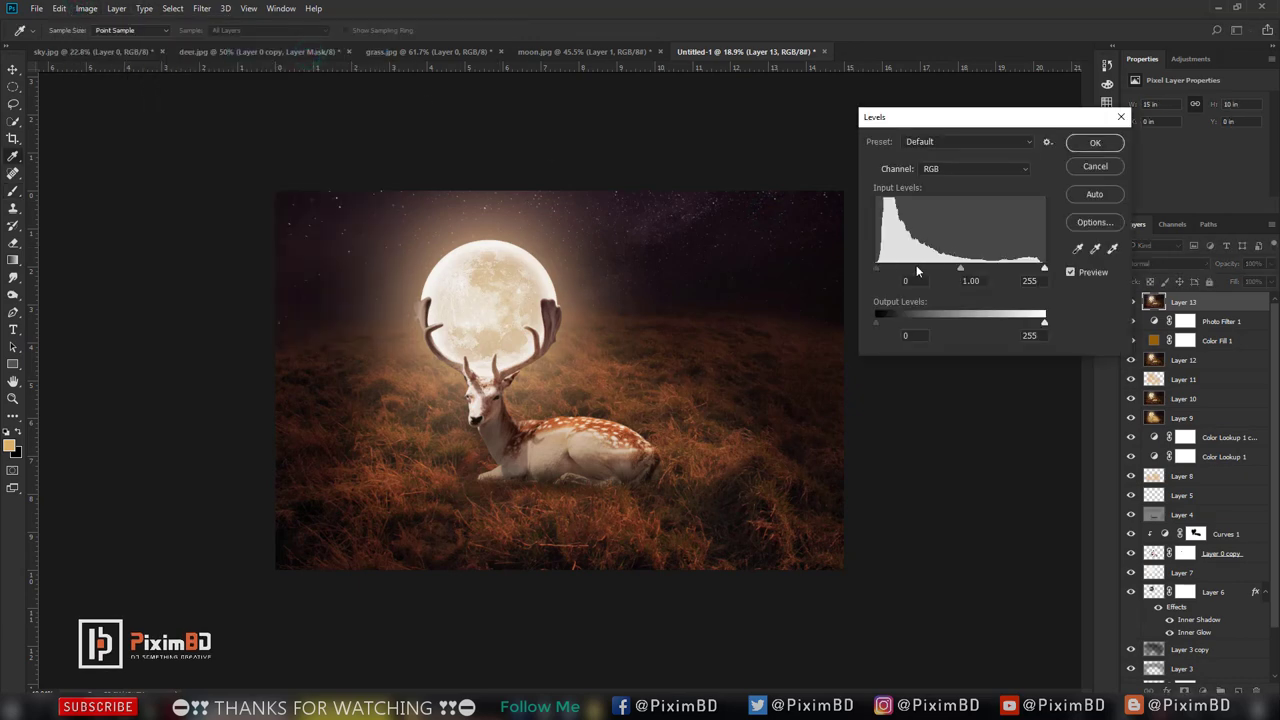
- Brighten midtones with Levels and raise the Blue output black to 6 for bluish shadows
left_click_drag(959, 268, 957, 270)
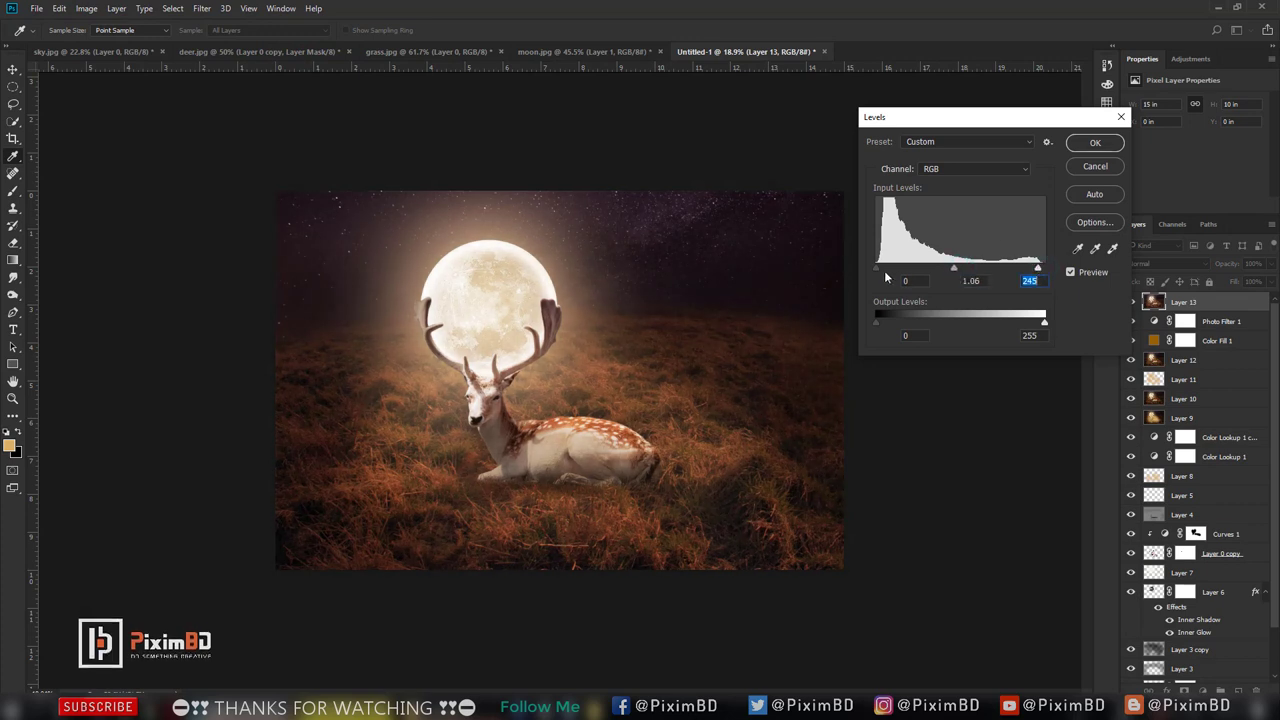
left_click_drag(878, 267, 877, 268)
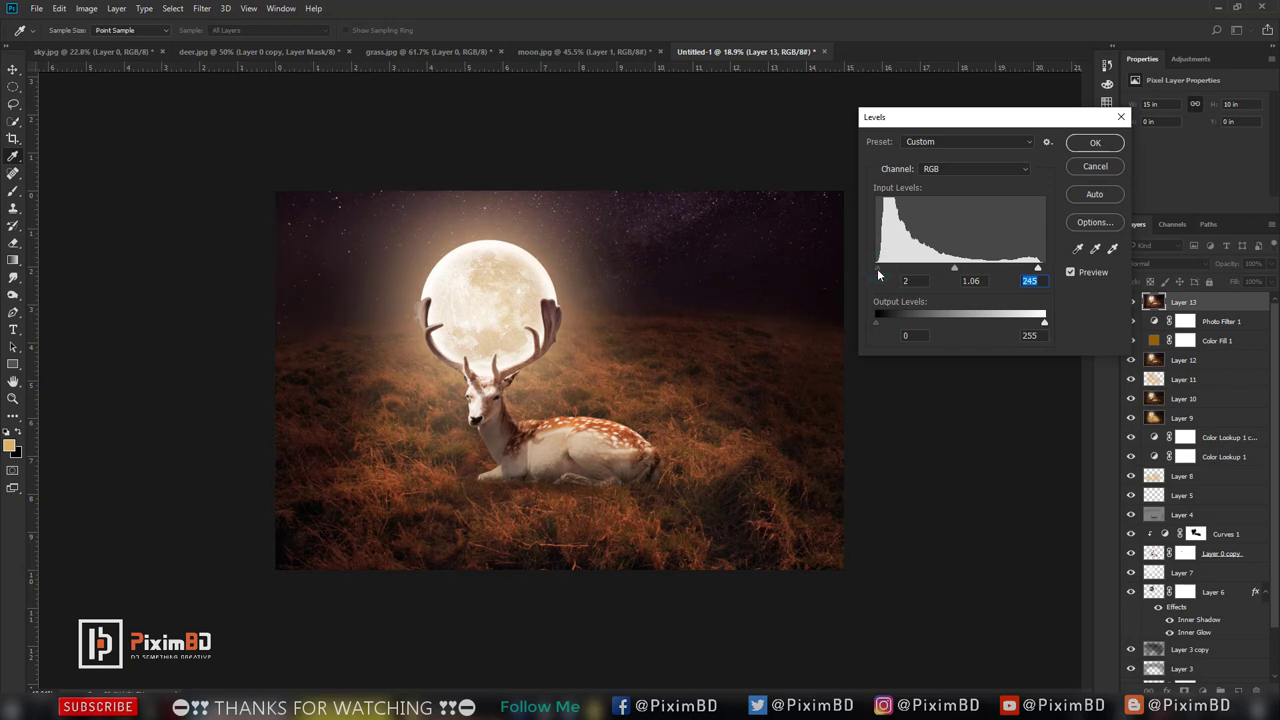
left_click_drag(877, 320, 878, 318)
left_click(941, 170)
left_click(943, 209)
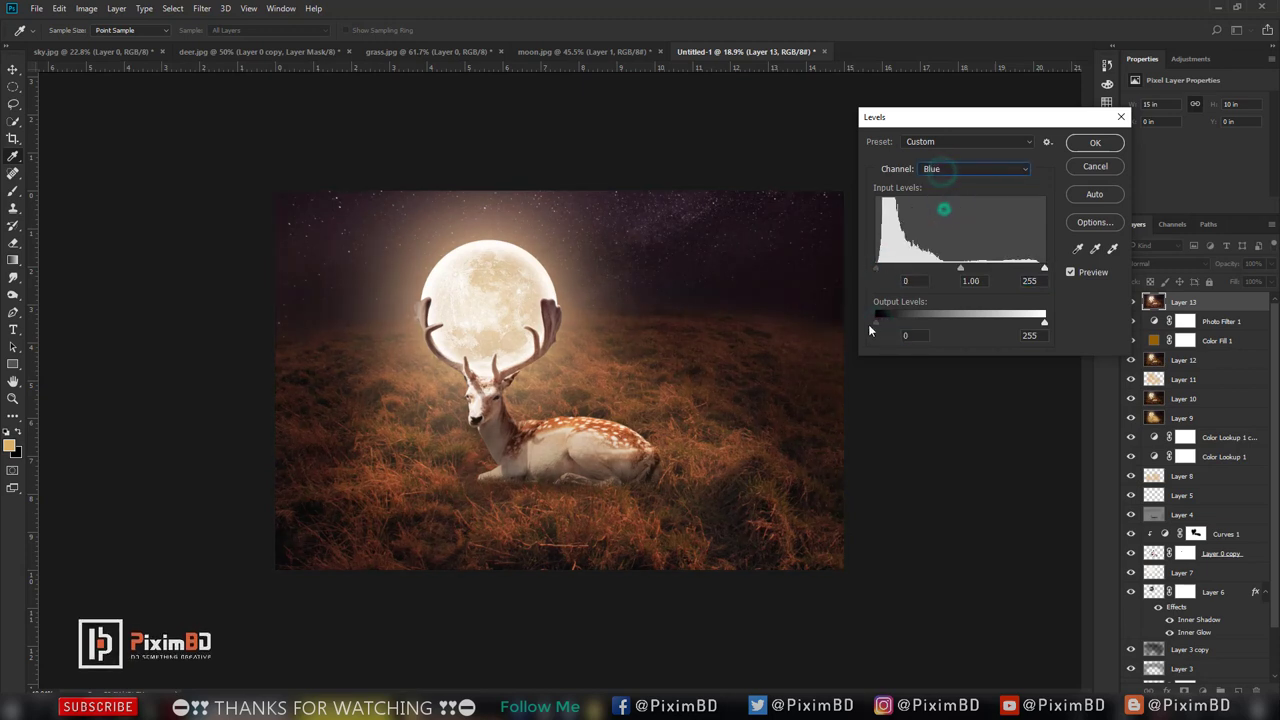
left_click_drag(878, 321, 879, 320)
left_click(1096, 143)
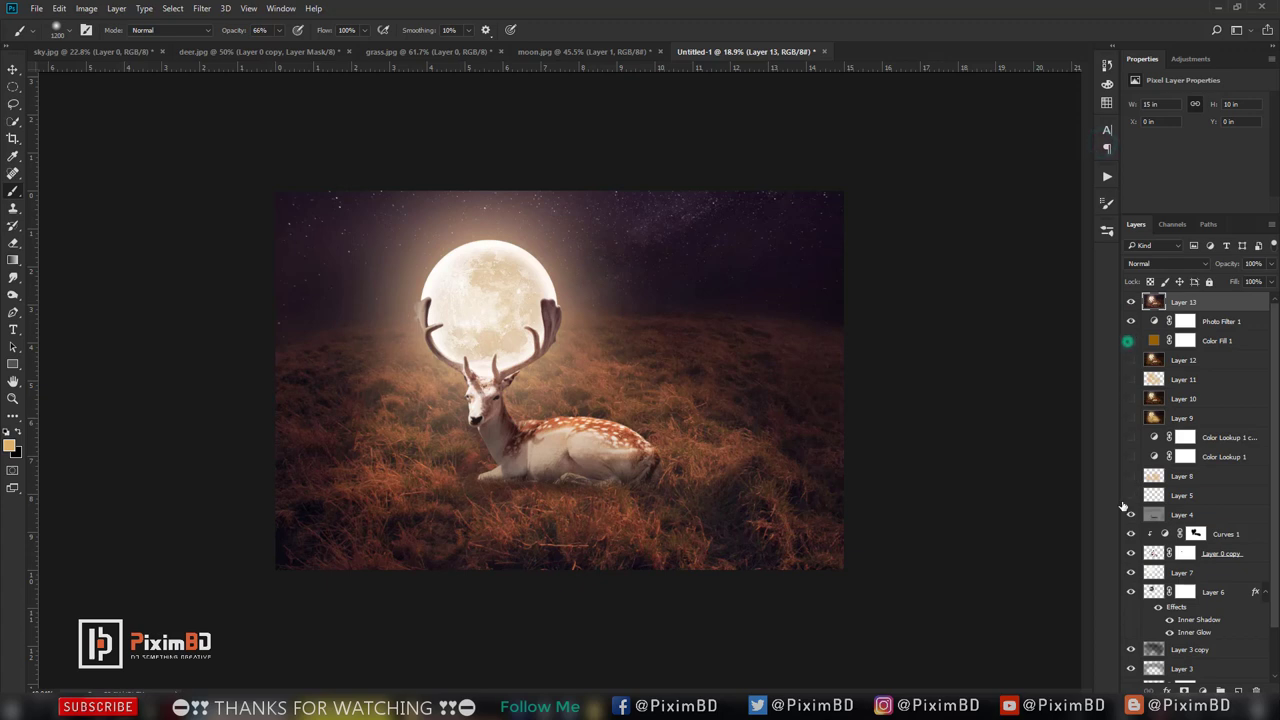
scroll(1128, 318, "down", 3)
left_click(1195, 59)
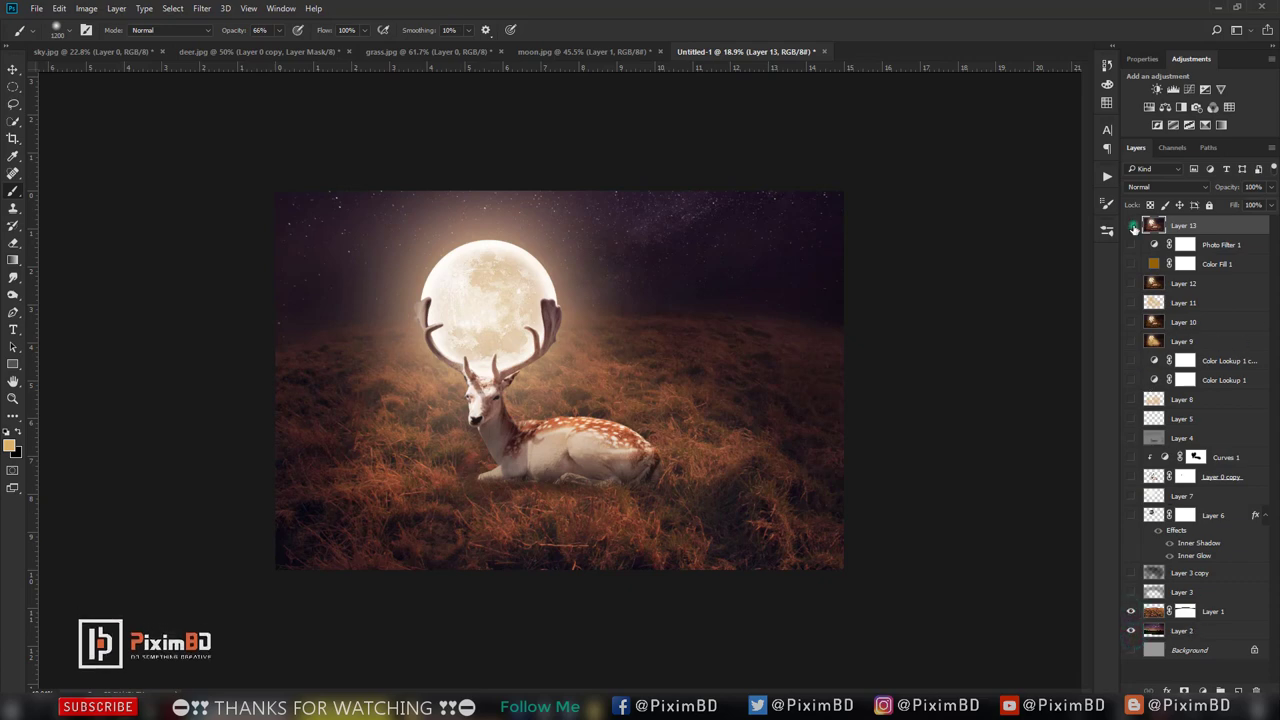
left_click(1133, 228)
left_click(1133, 228)
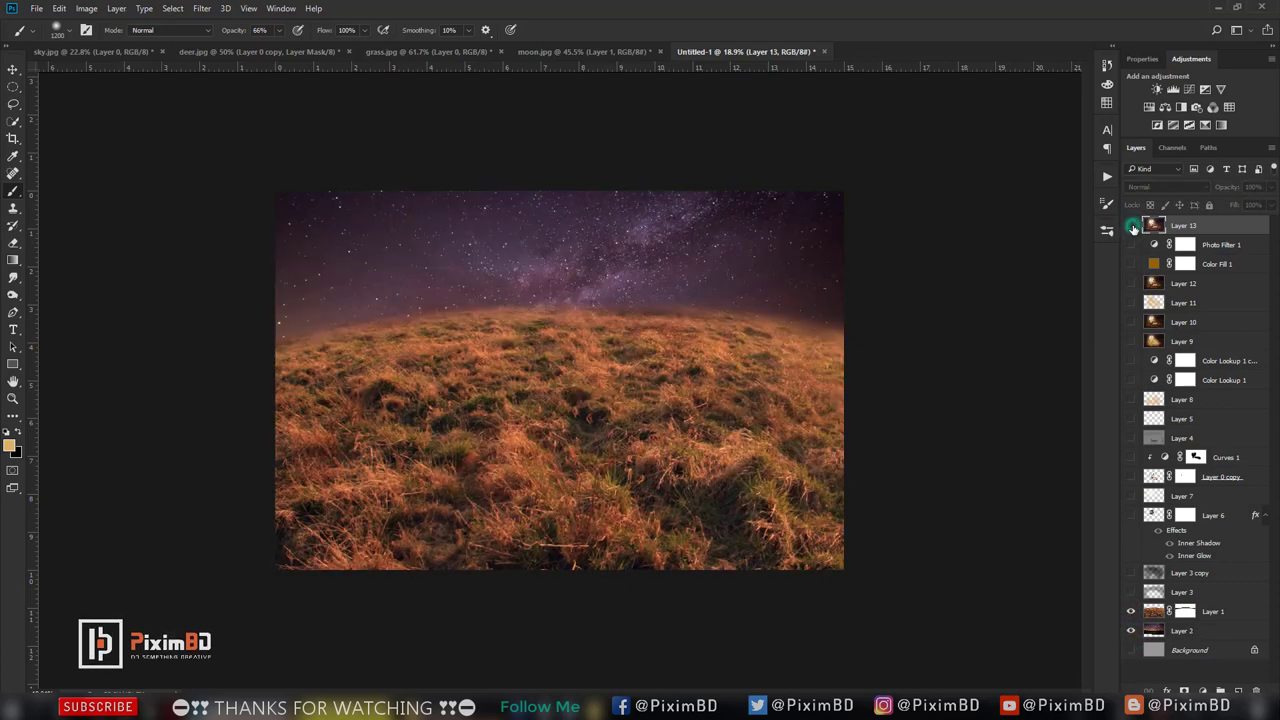
left_click(1133, 228)
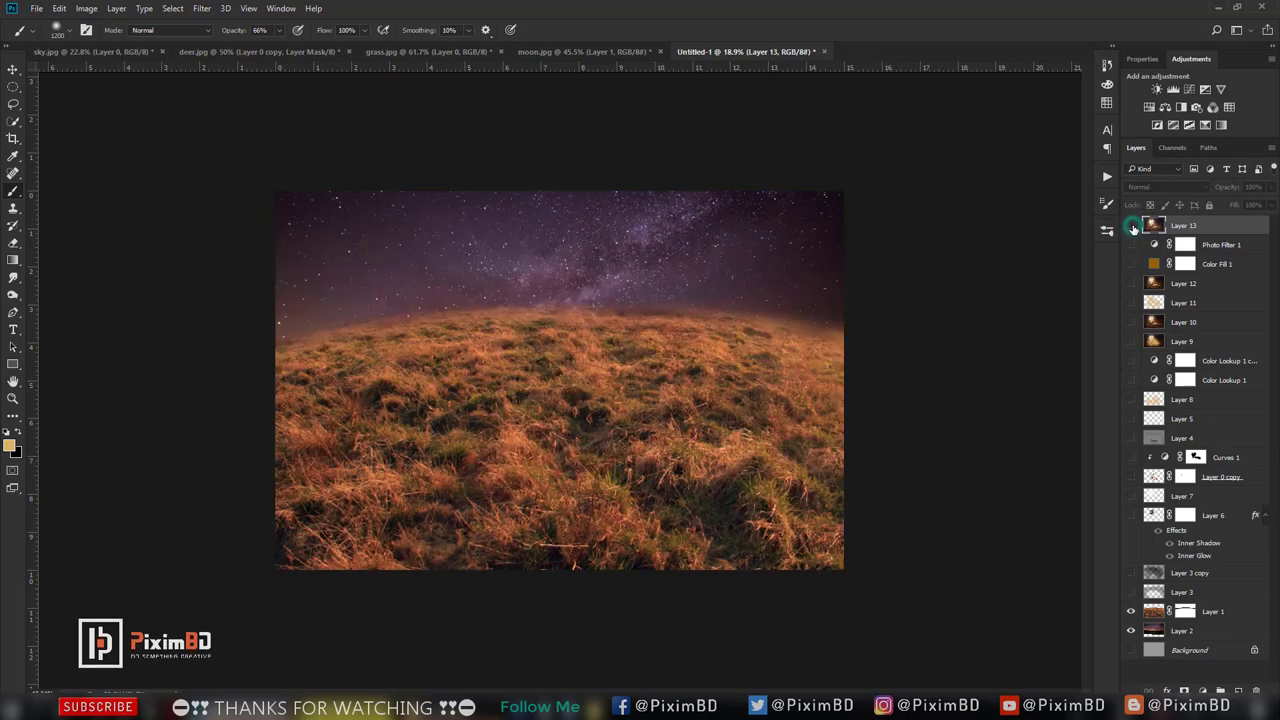
left_click(1133, 228)
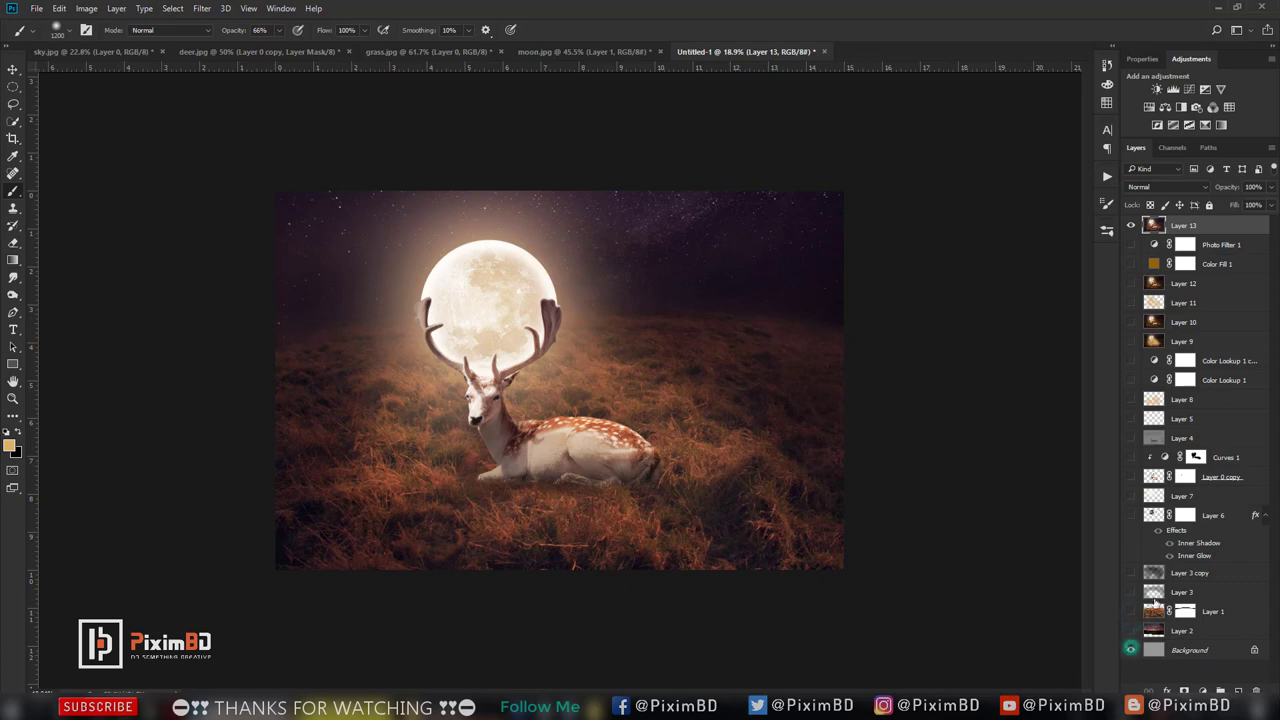
left_click(1131, 225)
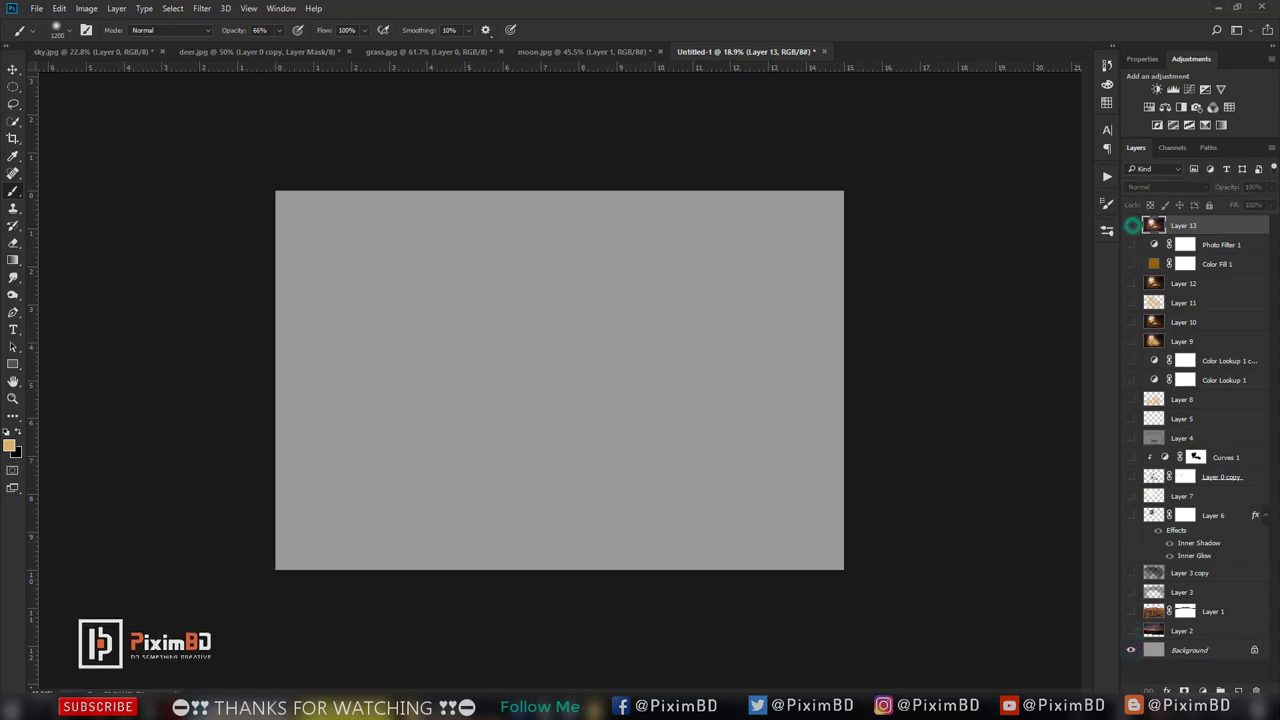
left_click(1133, 631)
left_click(1132, 612)
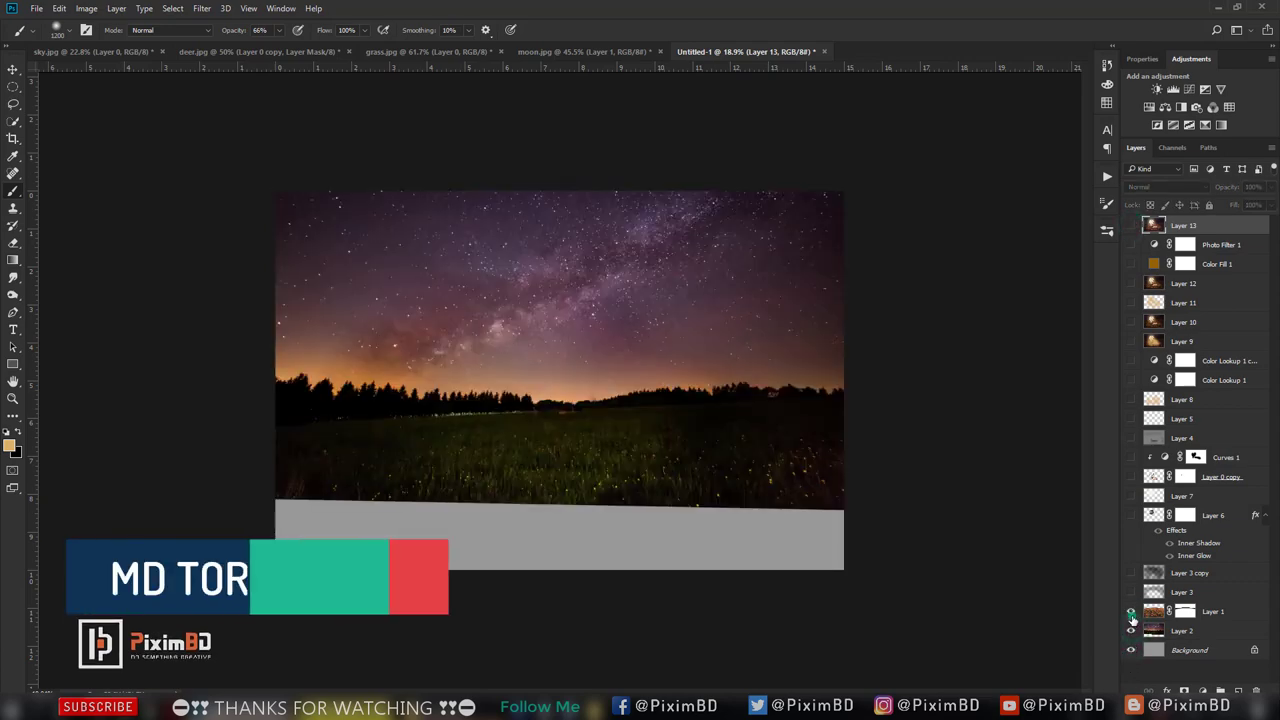
left_click(1131, 592)
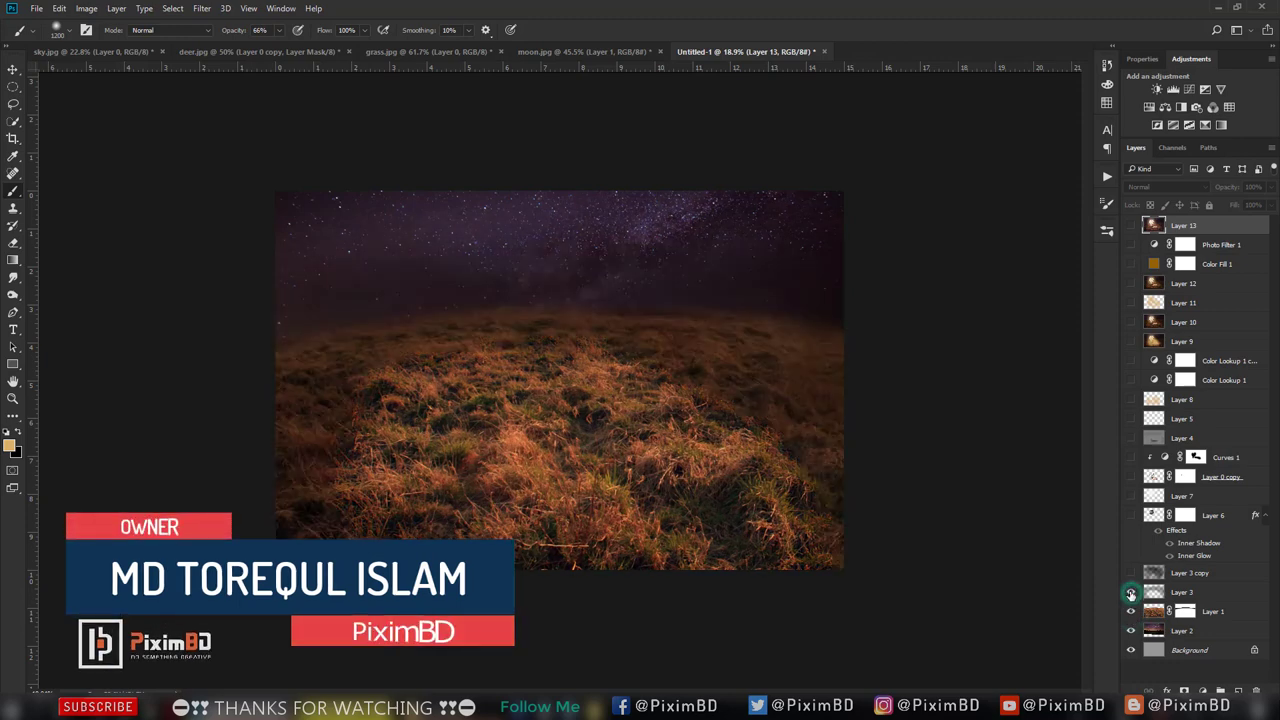
left_click(1131, 573)
left_click(1130, 515)
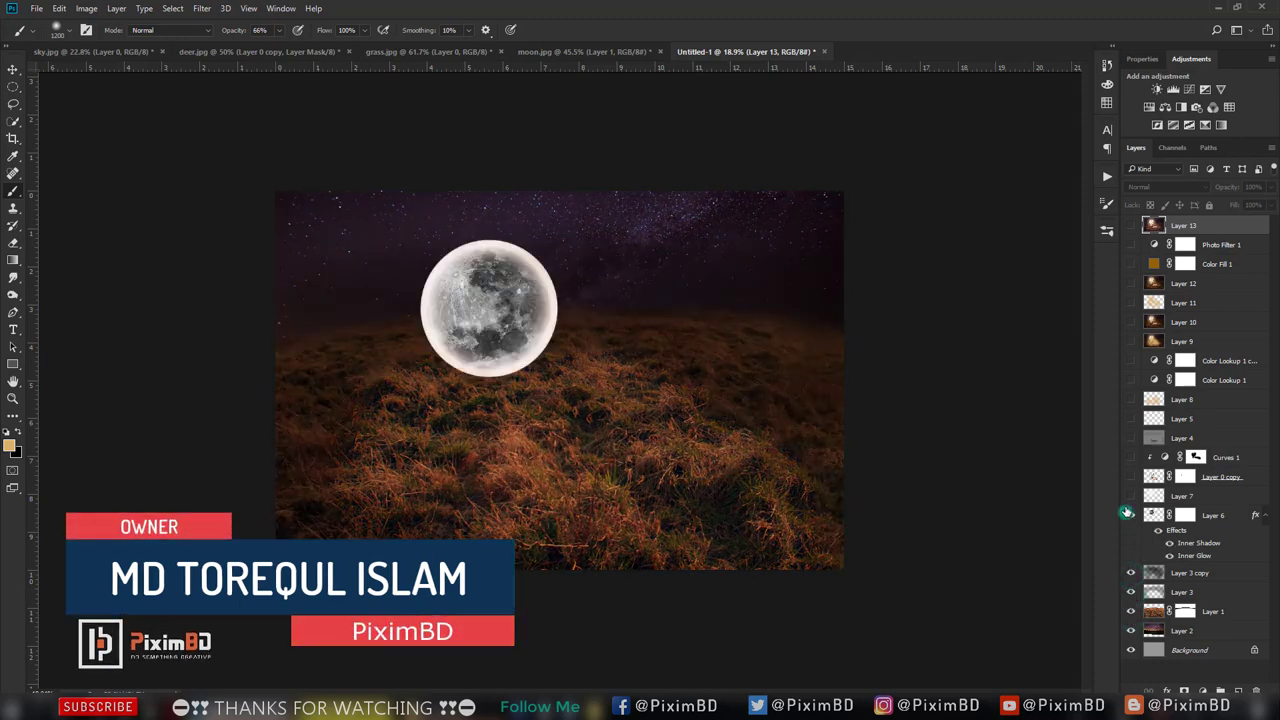
left_click(1131, 496)
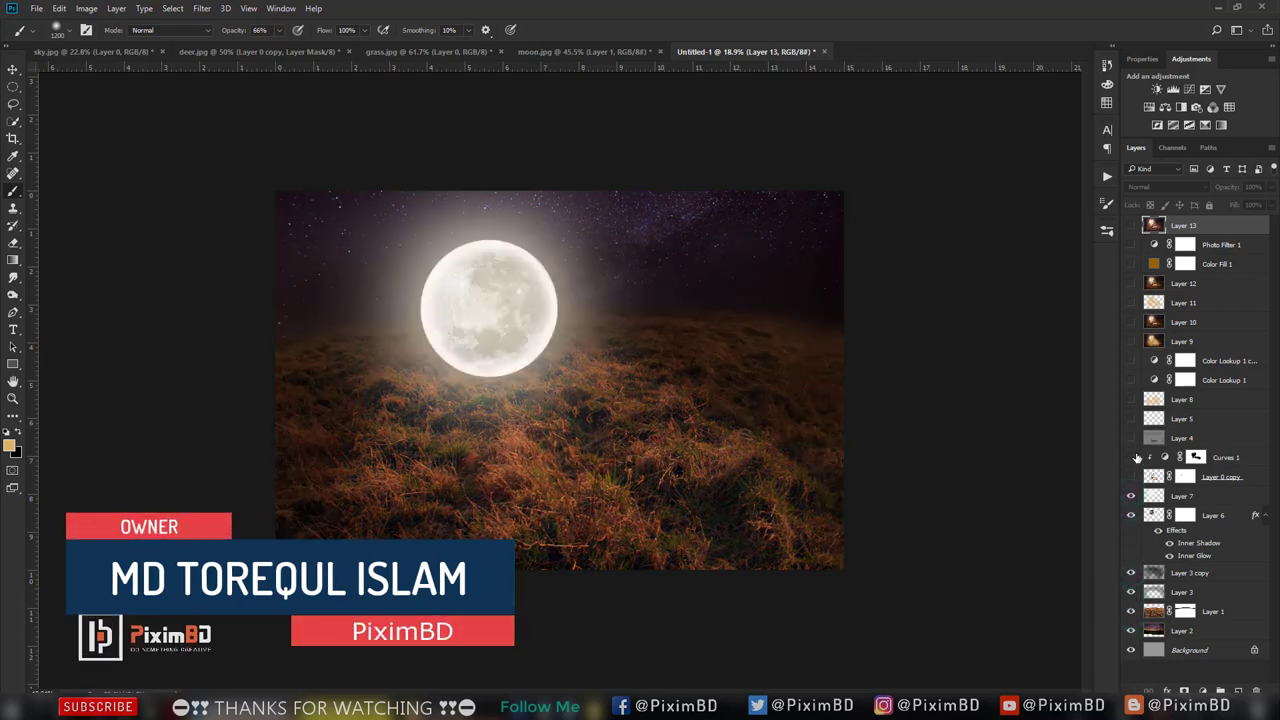
left_click(1130, 476)
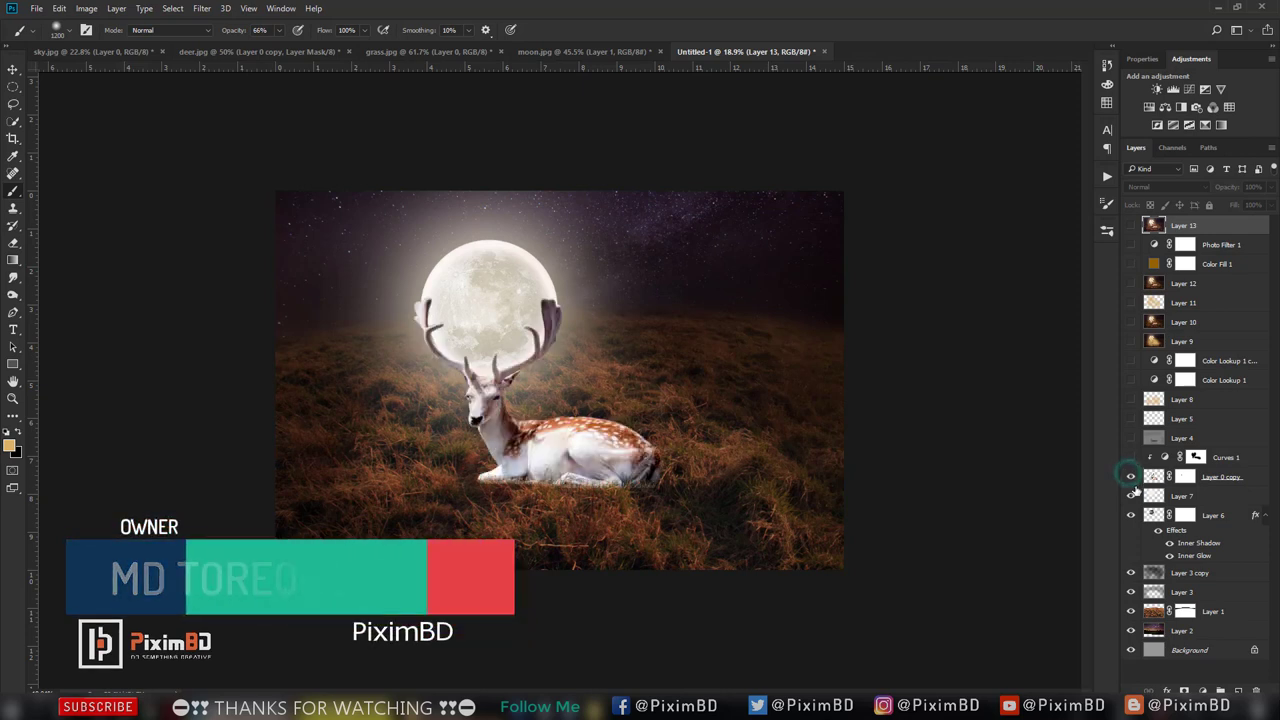
left_click(1131, 478)
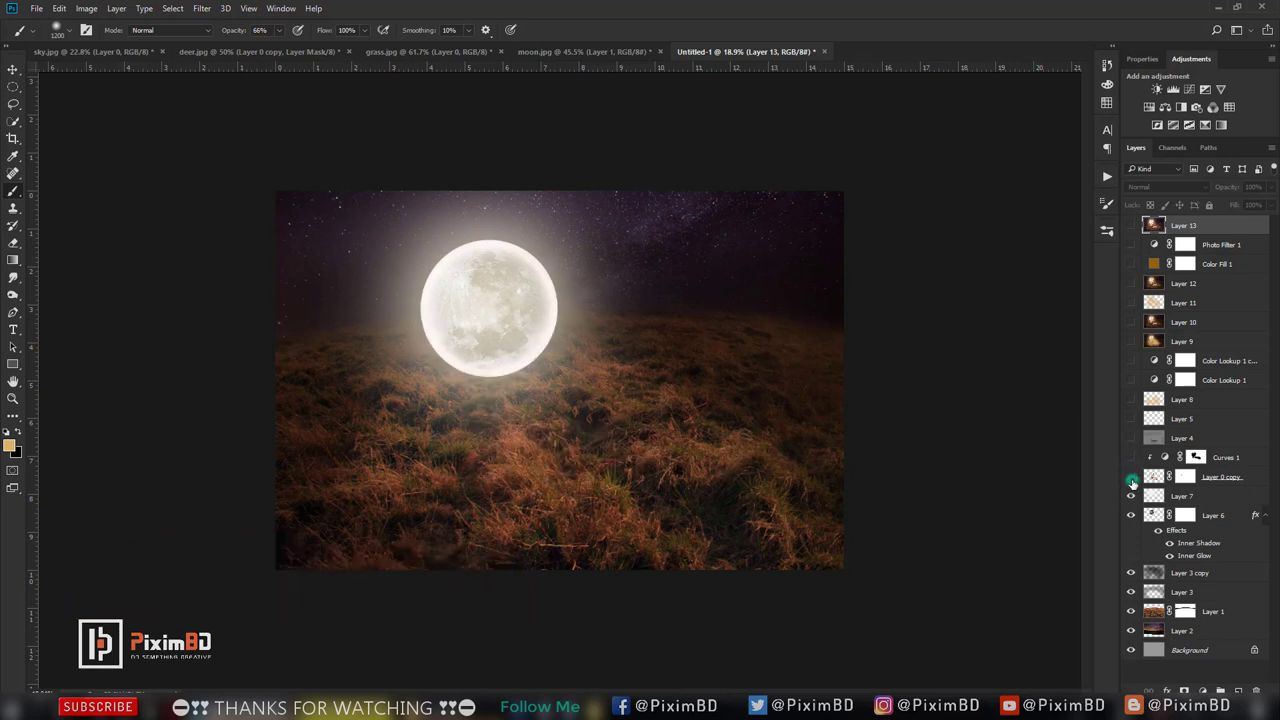
left_click(1131, 496)
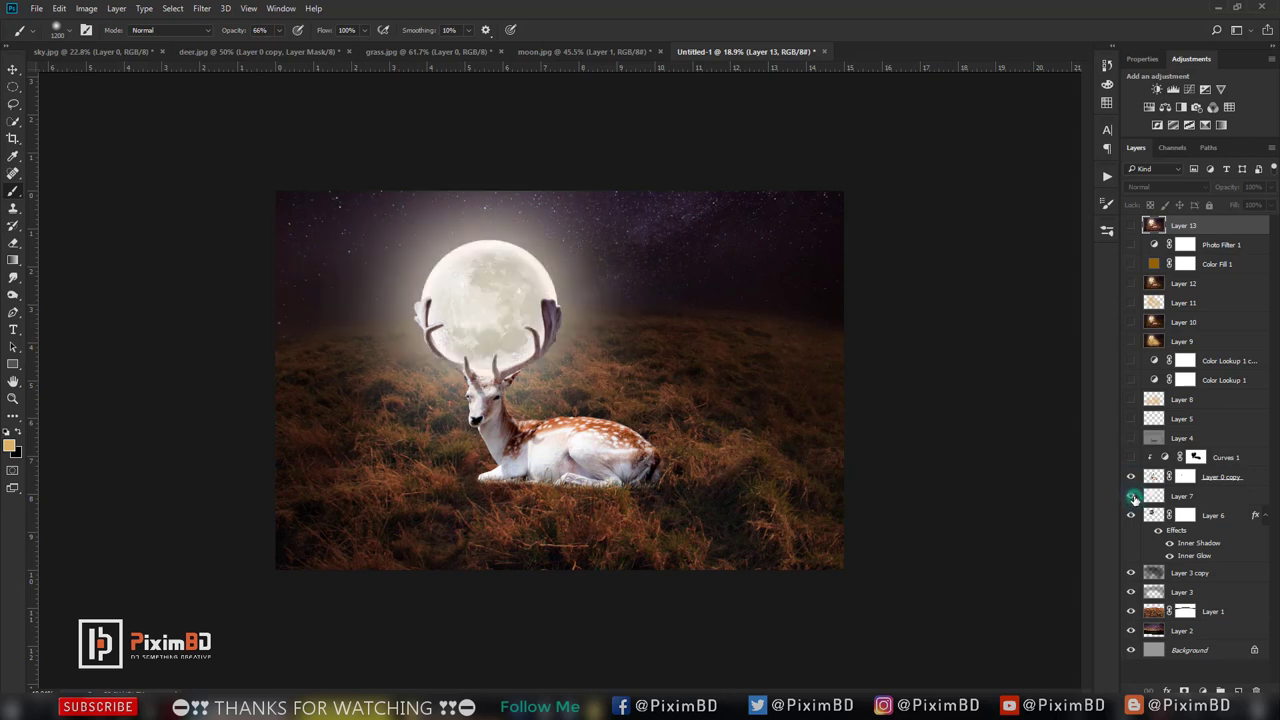
left_click(1130, 457)
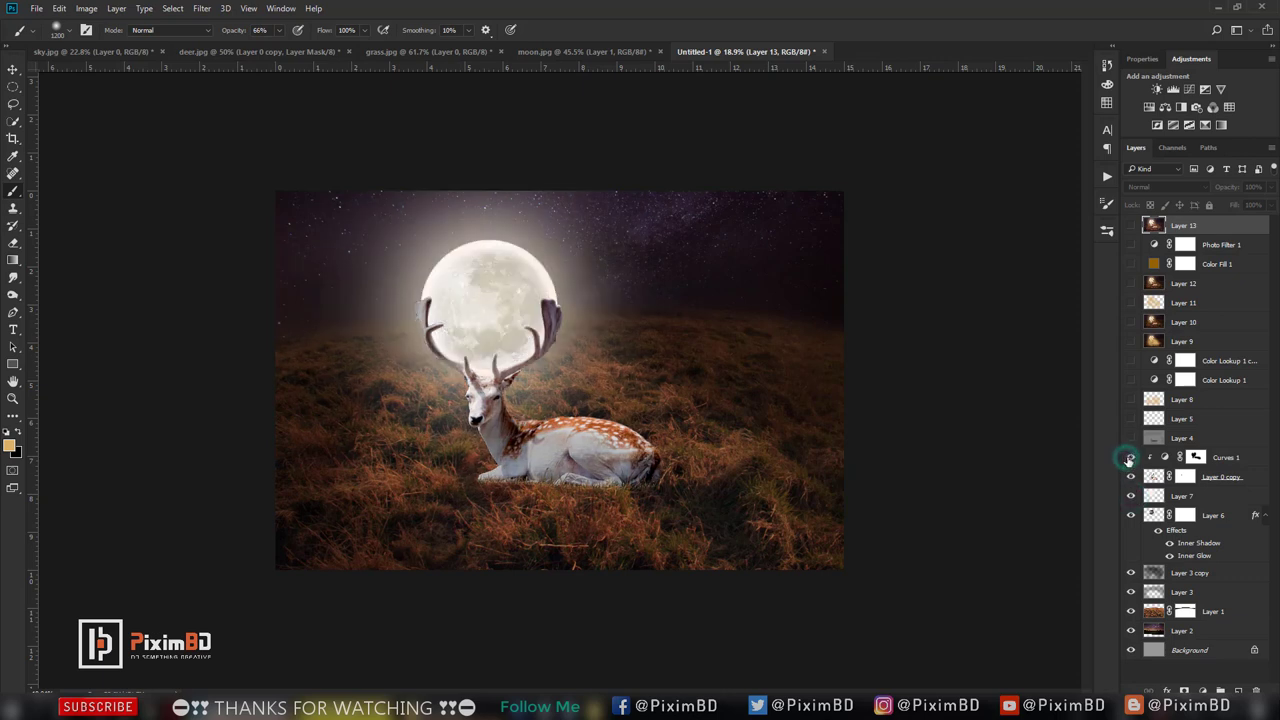
left_click(1131, 438)
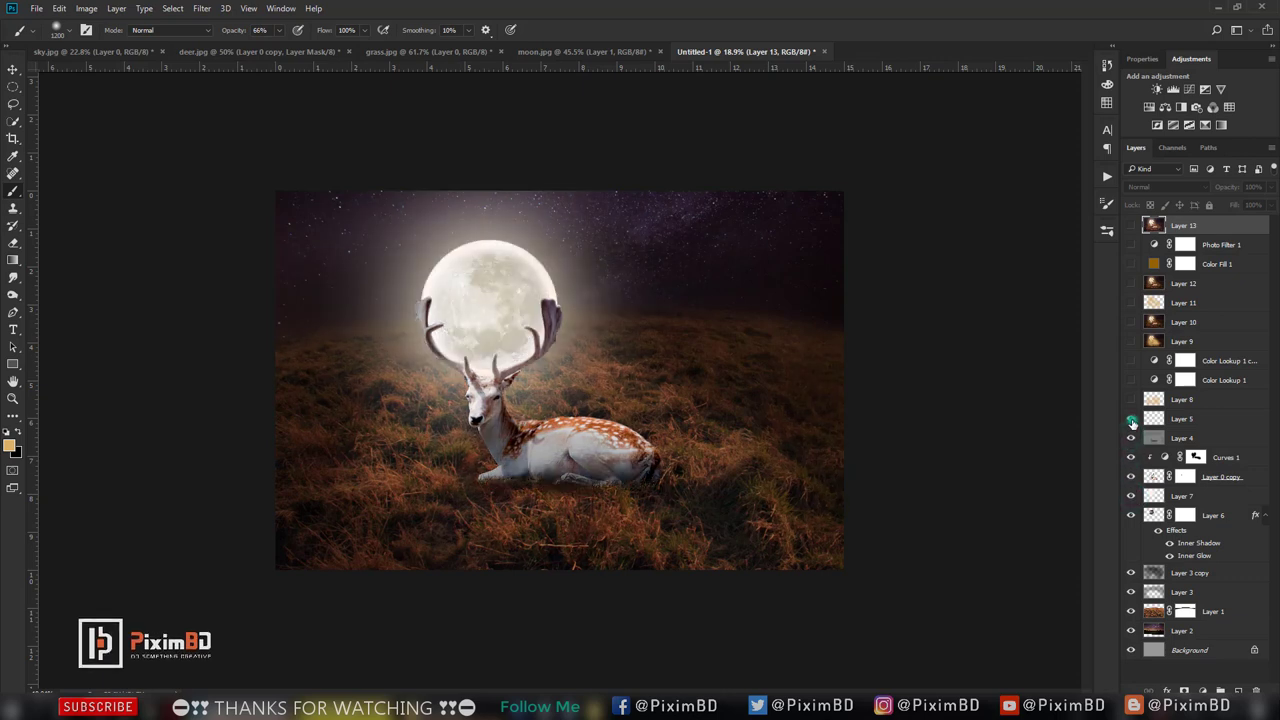
left_click(1132, 419)
left_click(1131, 399)
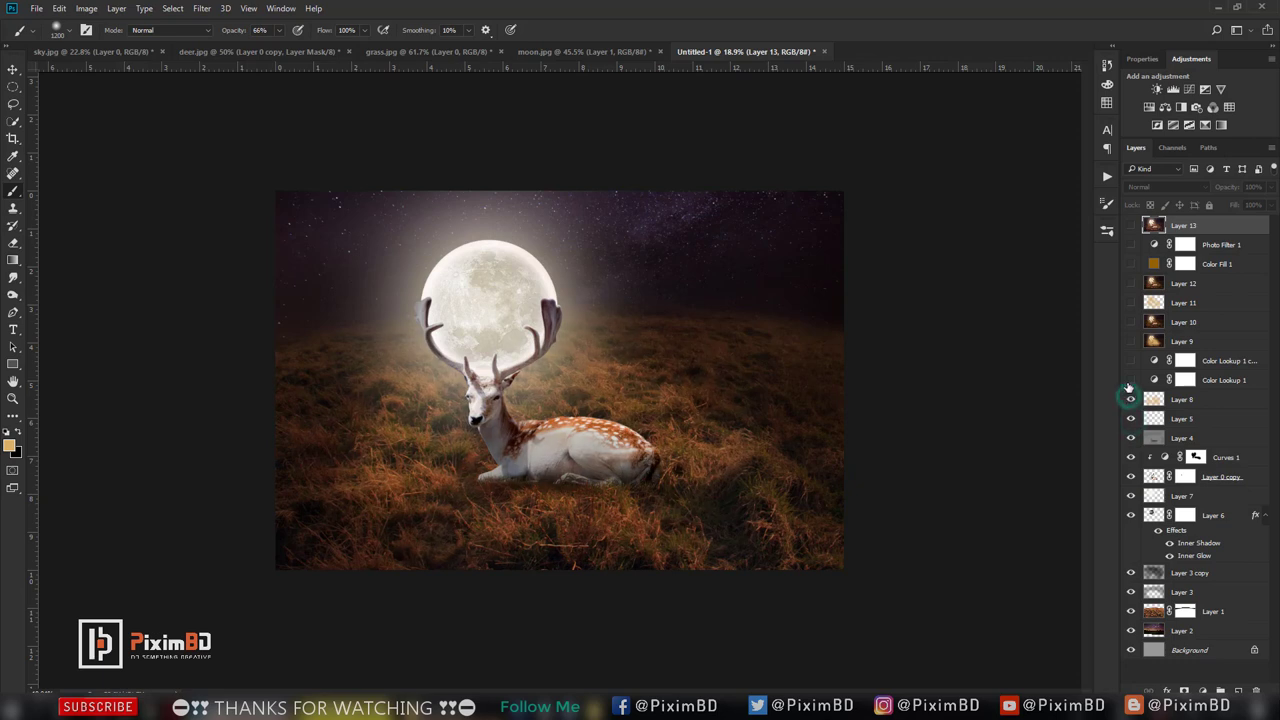
left_click(1130, 380)
left_click(1131, 361)
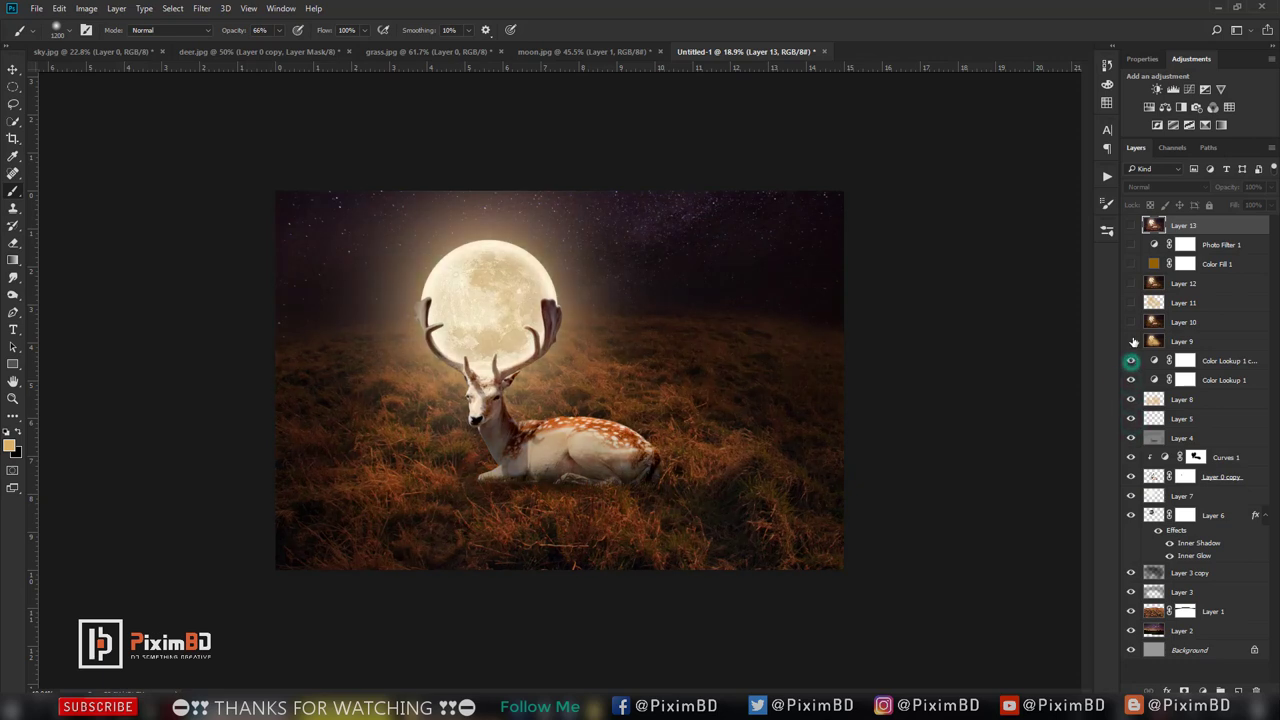
left_click(1132, 341)
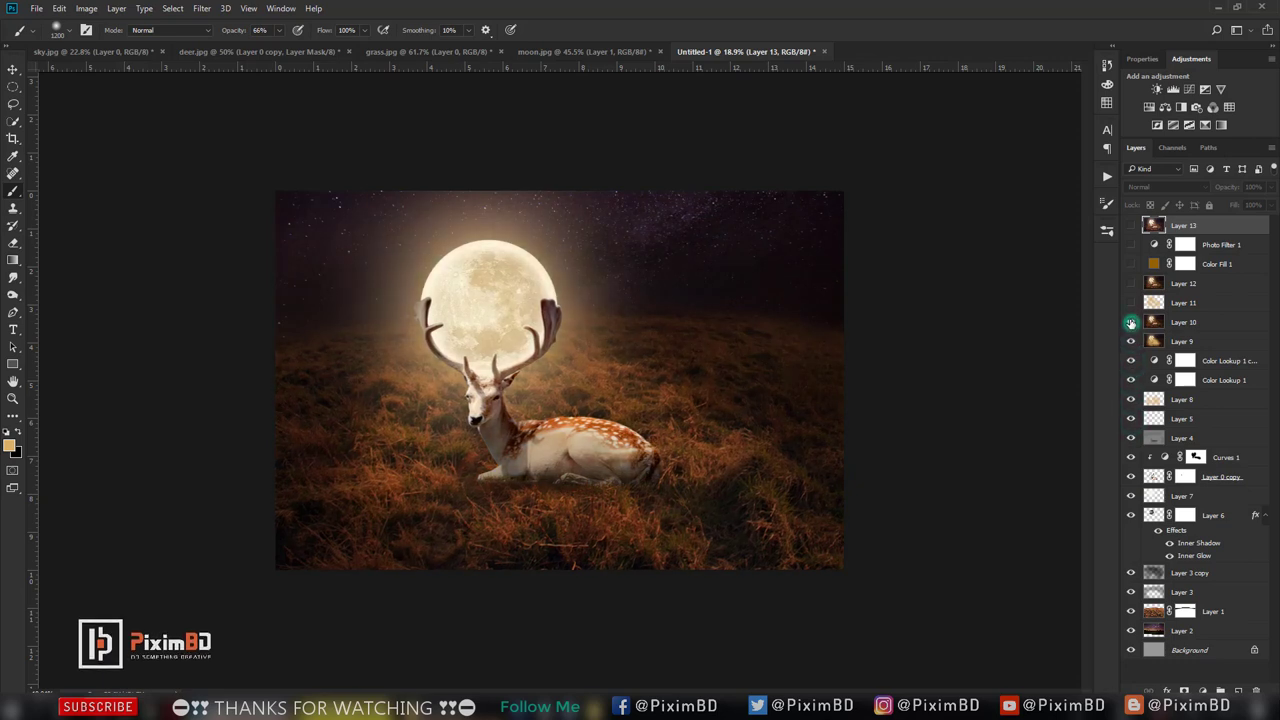
left_click(1131, 302)
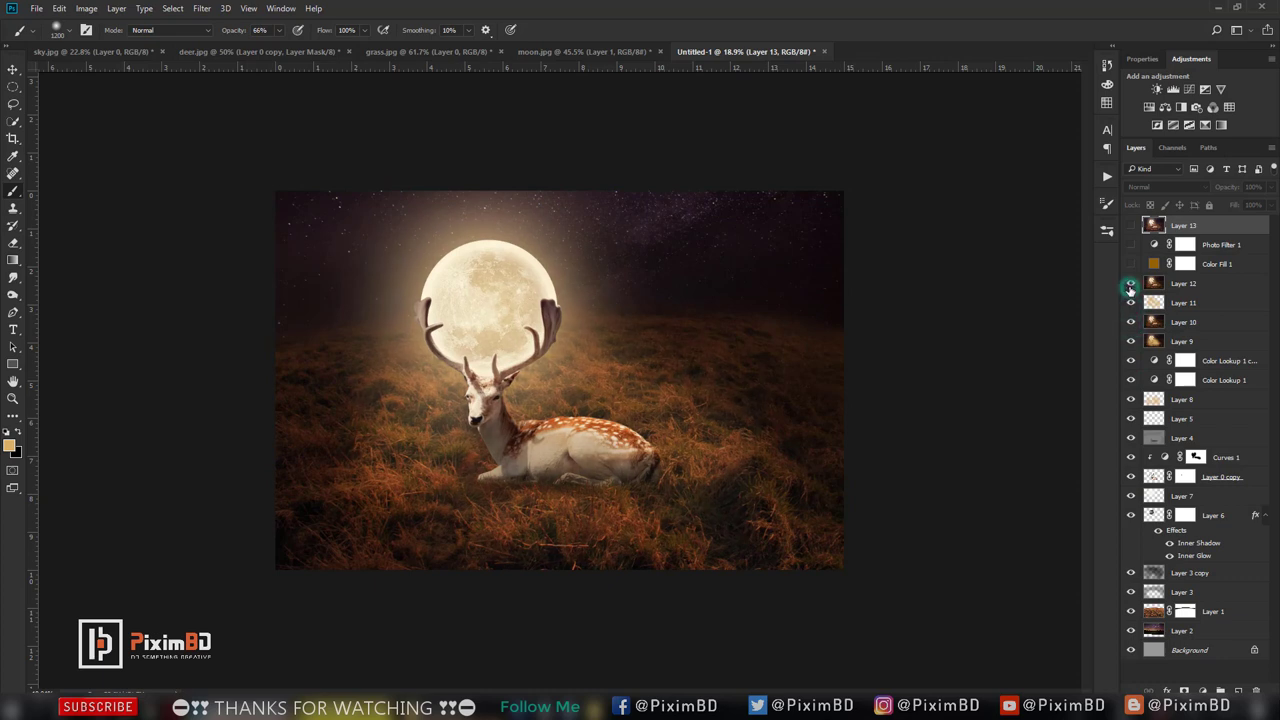
left_click(1131, 264)
left_click(1131, 244)
left_click(1131, 225)
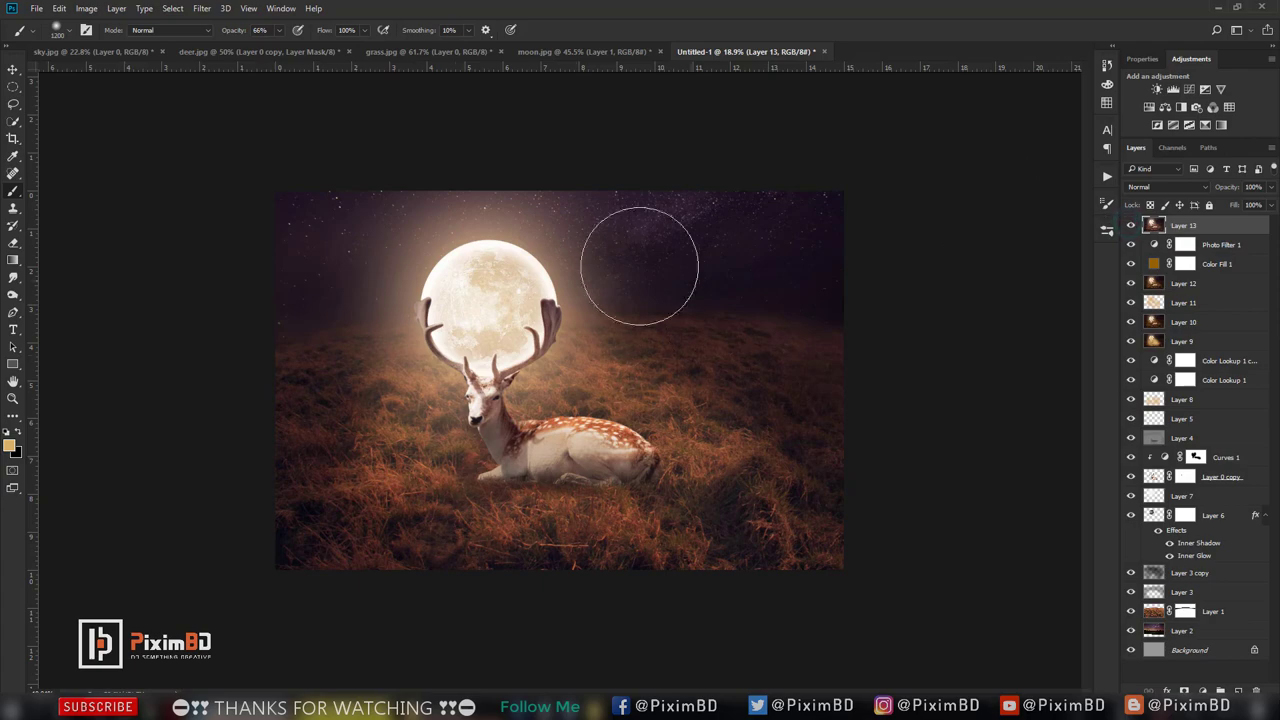
- Minimize Photoshop and refresh the Windows desktop twice
left_click(1236, 6)
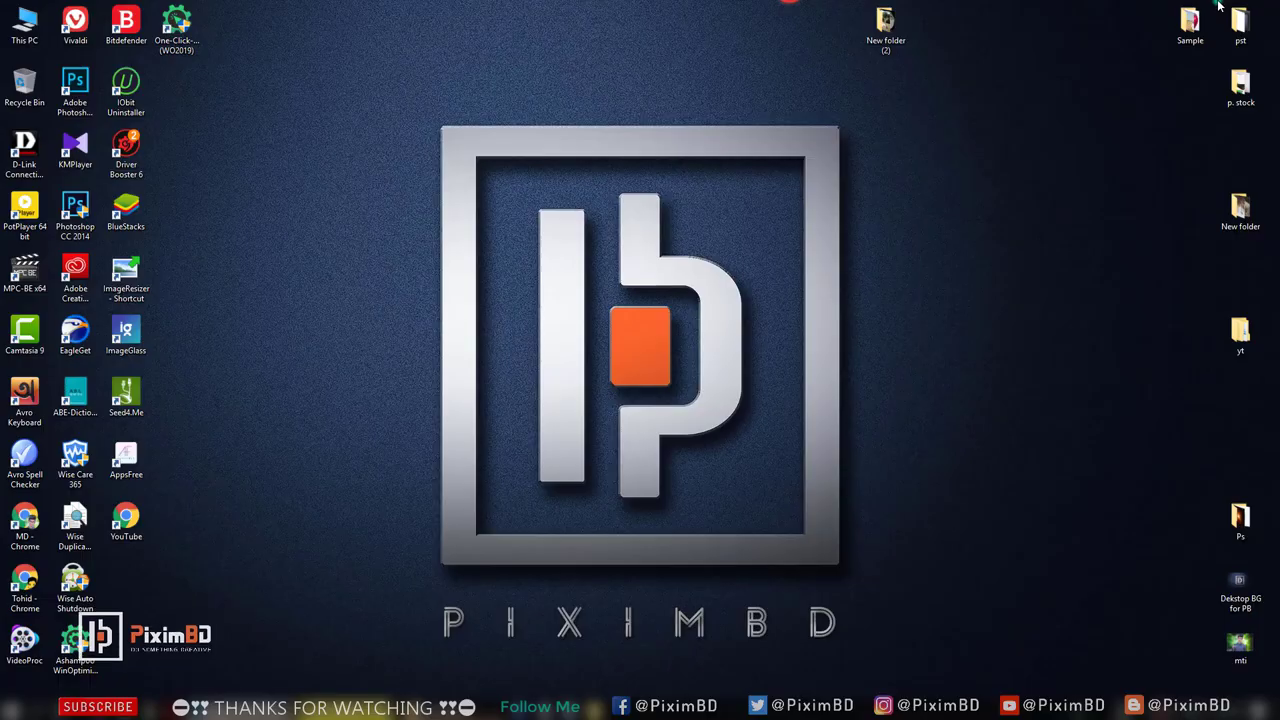
right_click(535, 71)
left_click(575, 100)
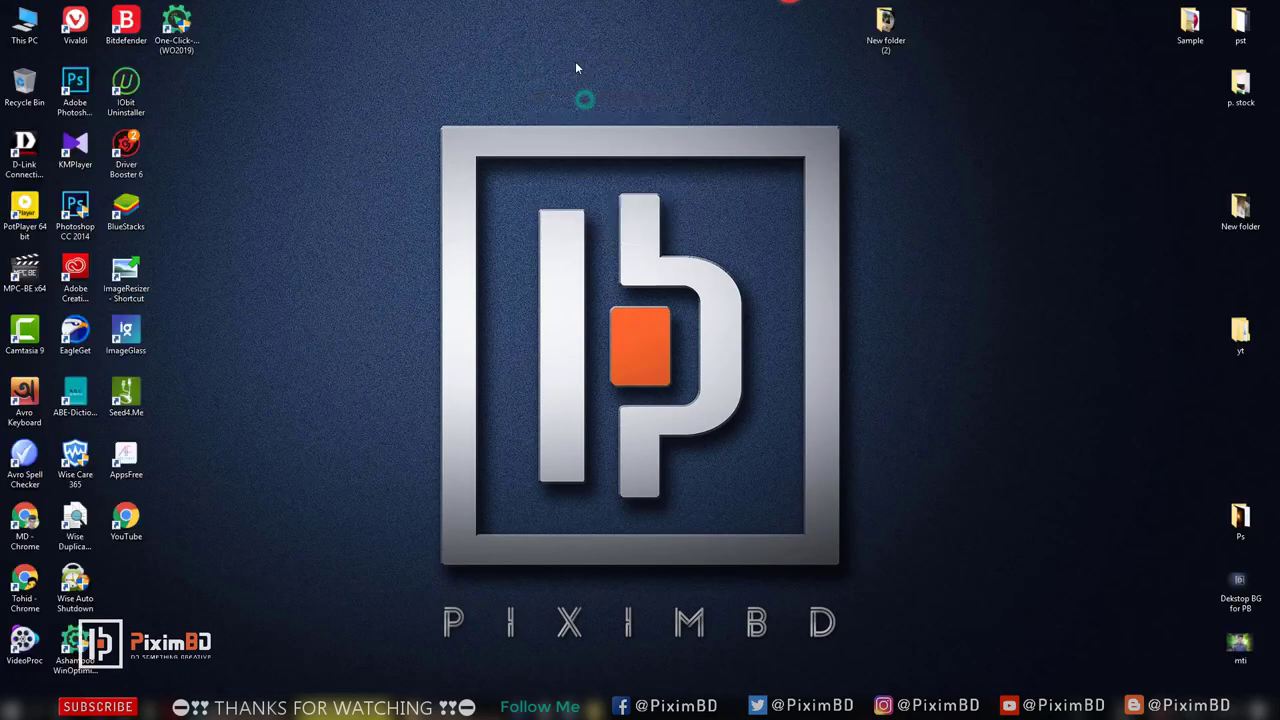
right_click(575, 61)
left_click(637, 100)
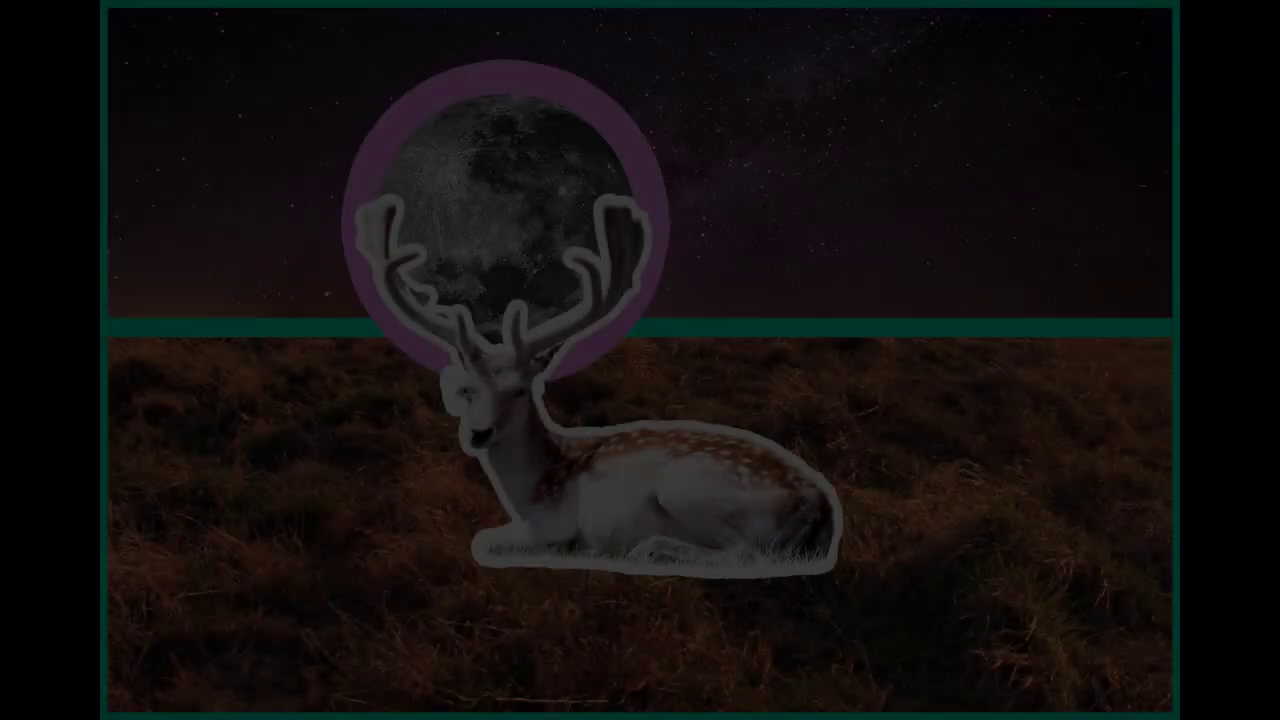